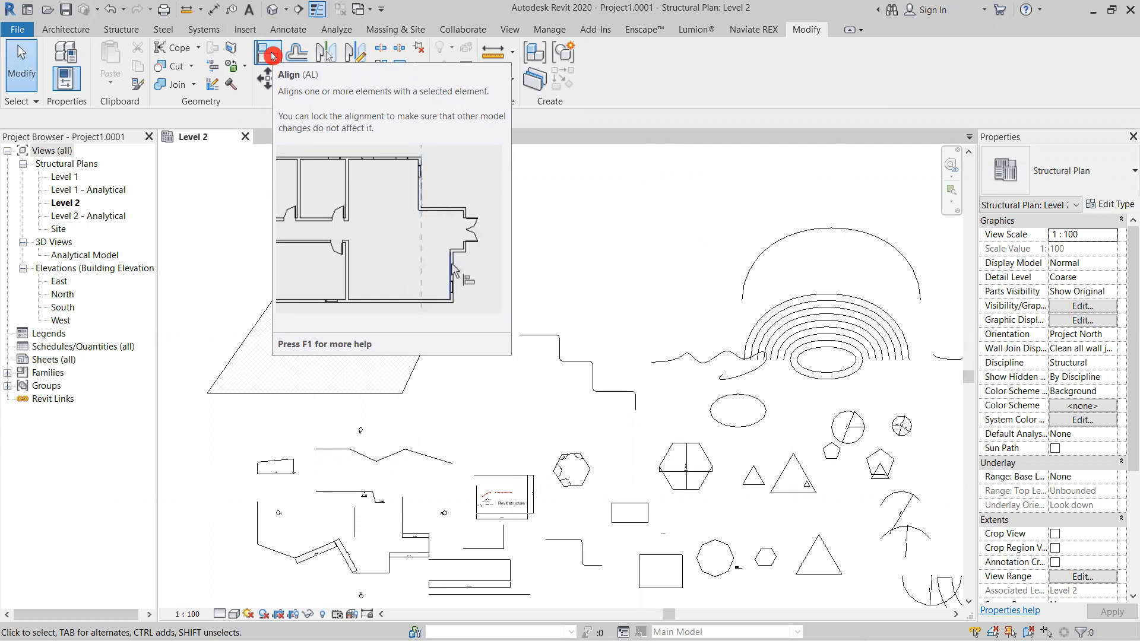
Step: Align the left edge of the square with the right edge of the small rectangle above it
left_click(269, 57)
scroll(617, 299, "up", 5)
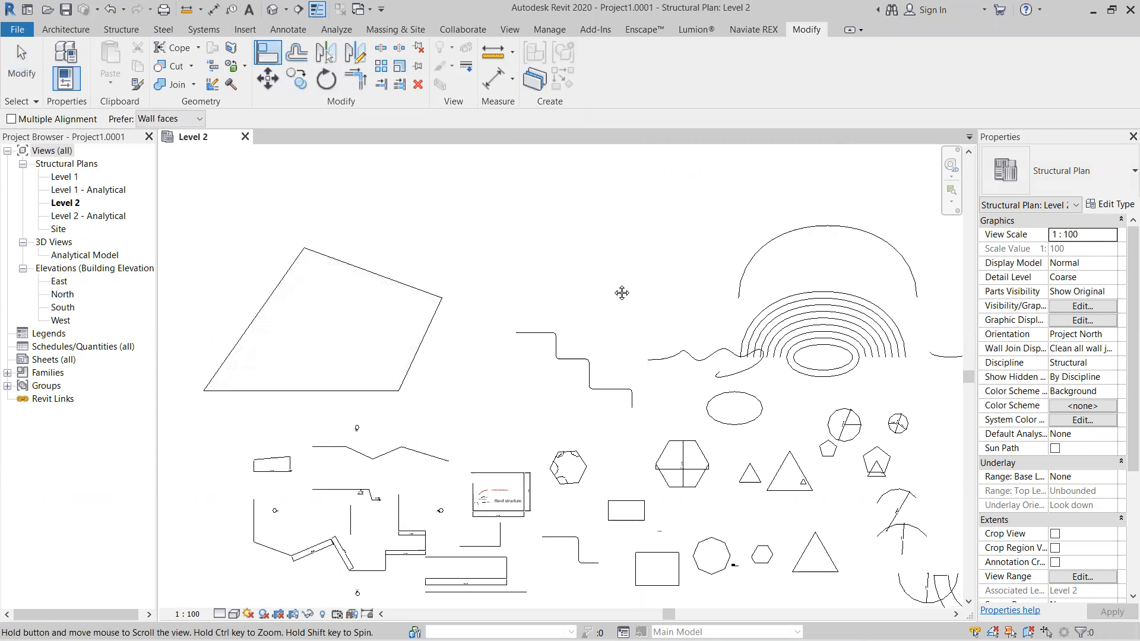
scroll(581, 315, "up", 4)
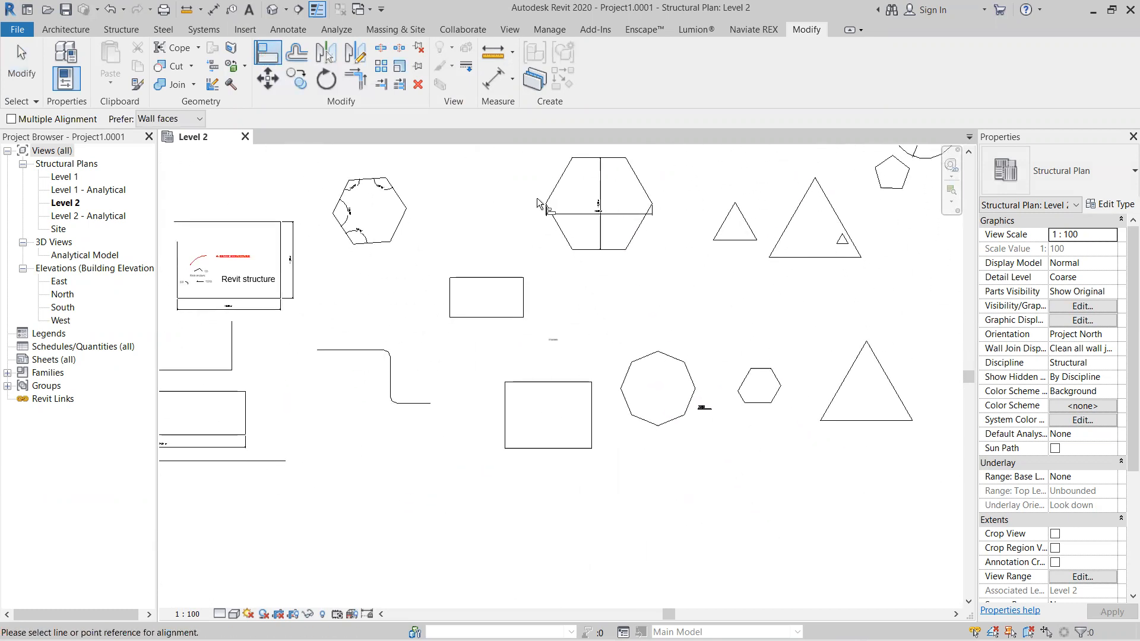
scroll(523, 365, "up", 2)
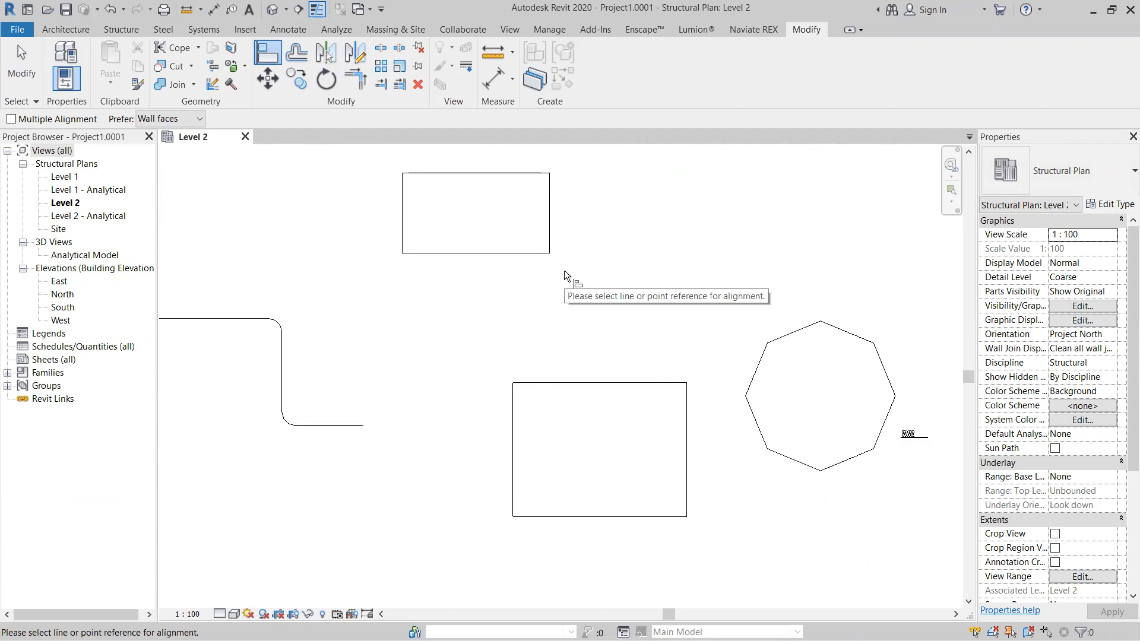
left_click(549, 212)
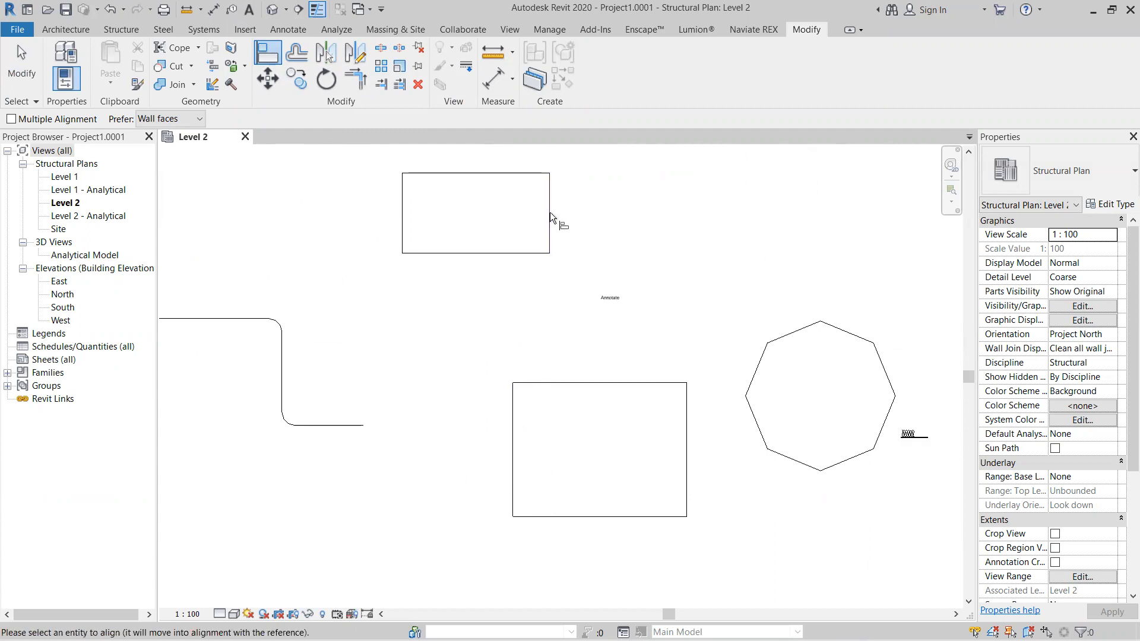
left_click(517, 437)
scroll(590, 333, "down", 2)
scroll(570, 288, "up", 2)
scroll(567, 279, "down", 1)
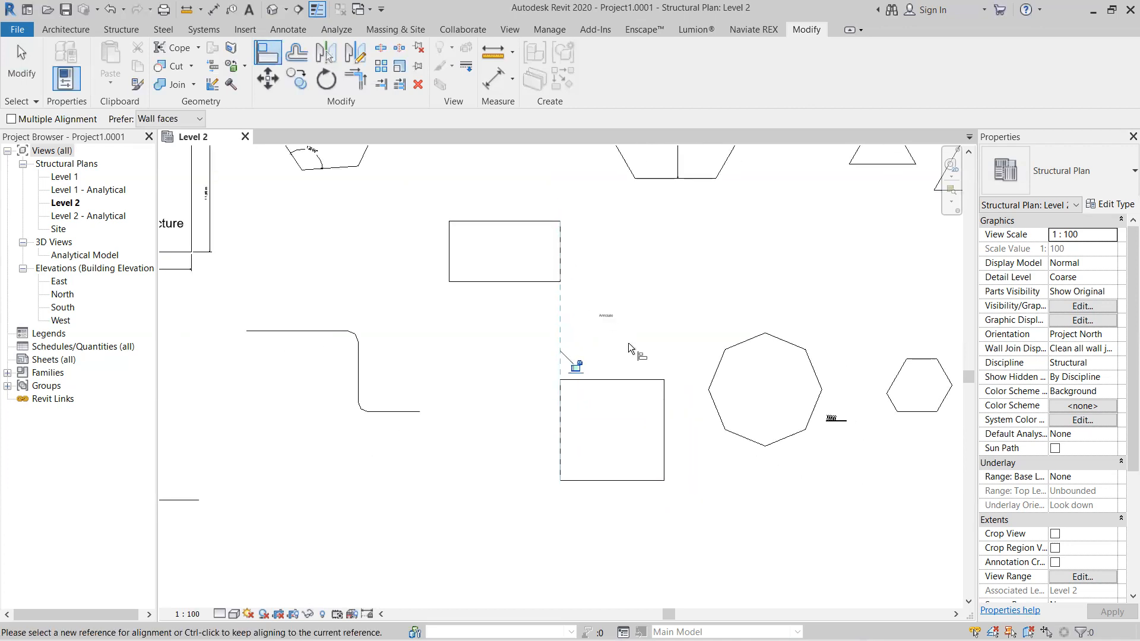
scroll(629, 300, "down", 1)
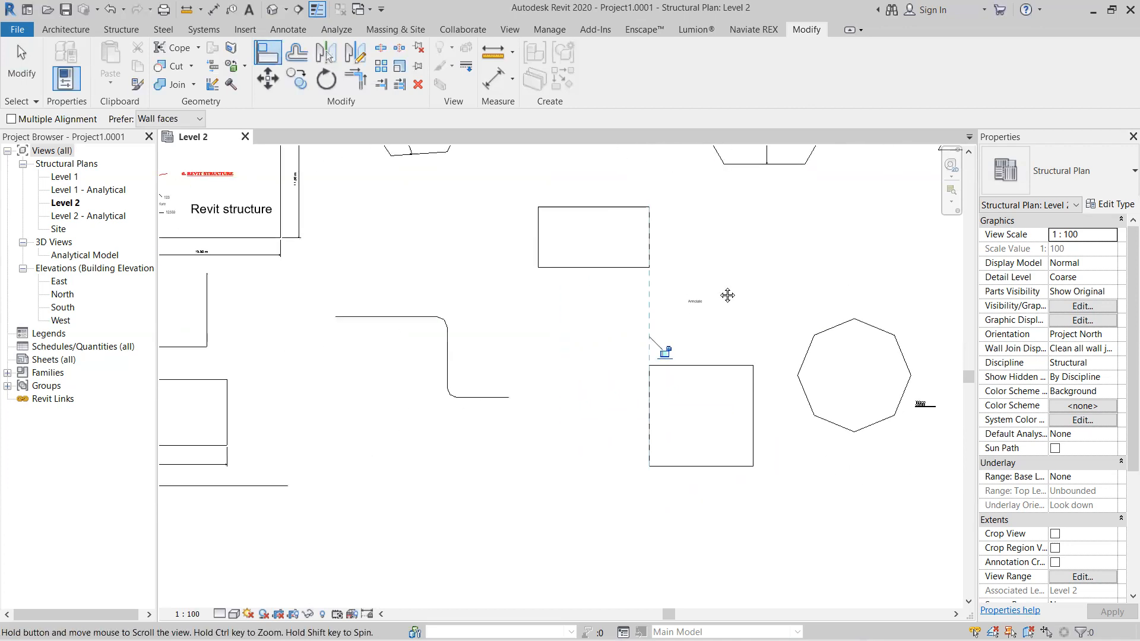
Step: Align the vertical segment of the rounded polyline with the small rectangle's left edge
scroll(460, 396, "up", 2)
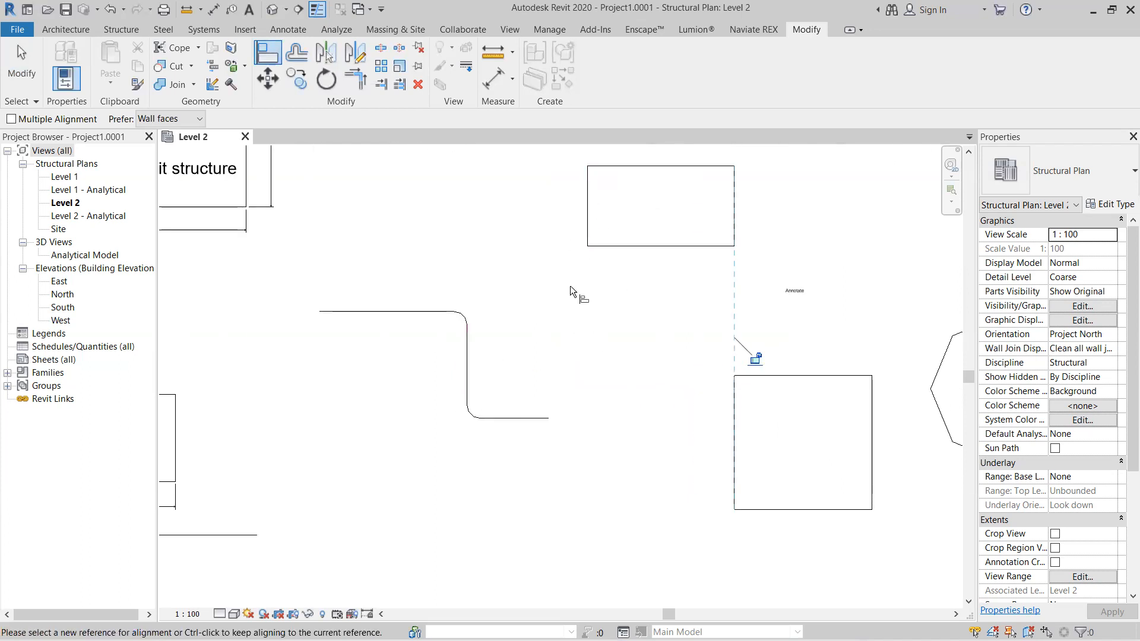
scroll(577, 311, "down", 2)
left_click(563, 221)
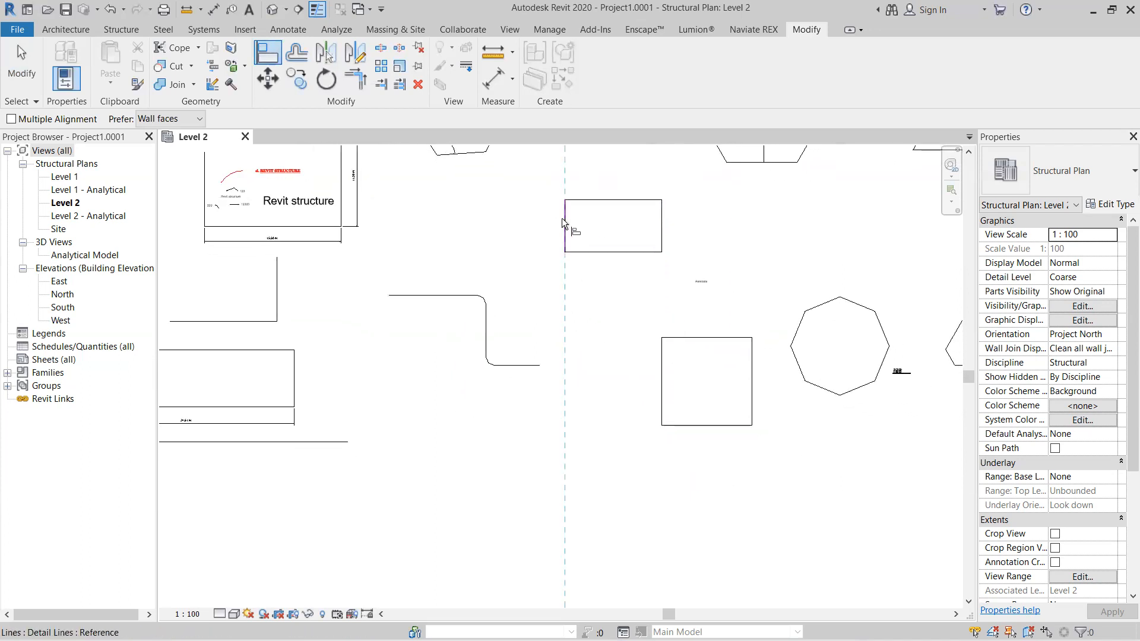
left_click(486, 336)
scroll(614, 314, "up", 3)
scroll(597, 297, "down", 4)
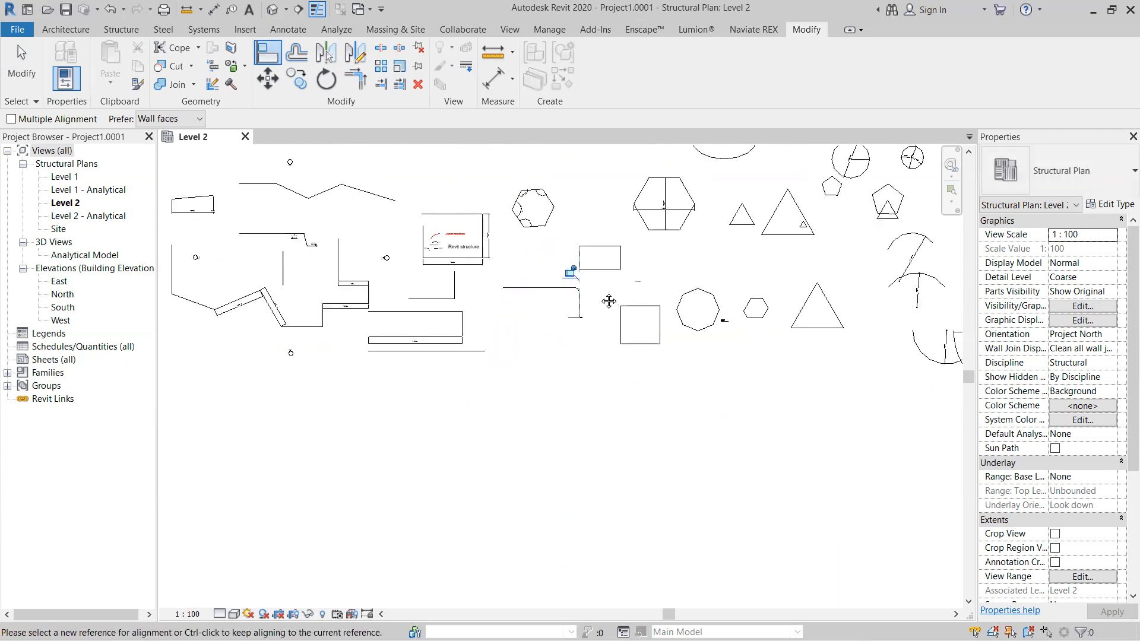
scroll(581, 330, "down", 2)
middle_click_drag(588, 262, 559, 254)
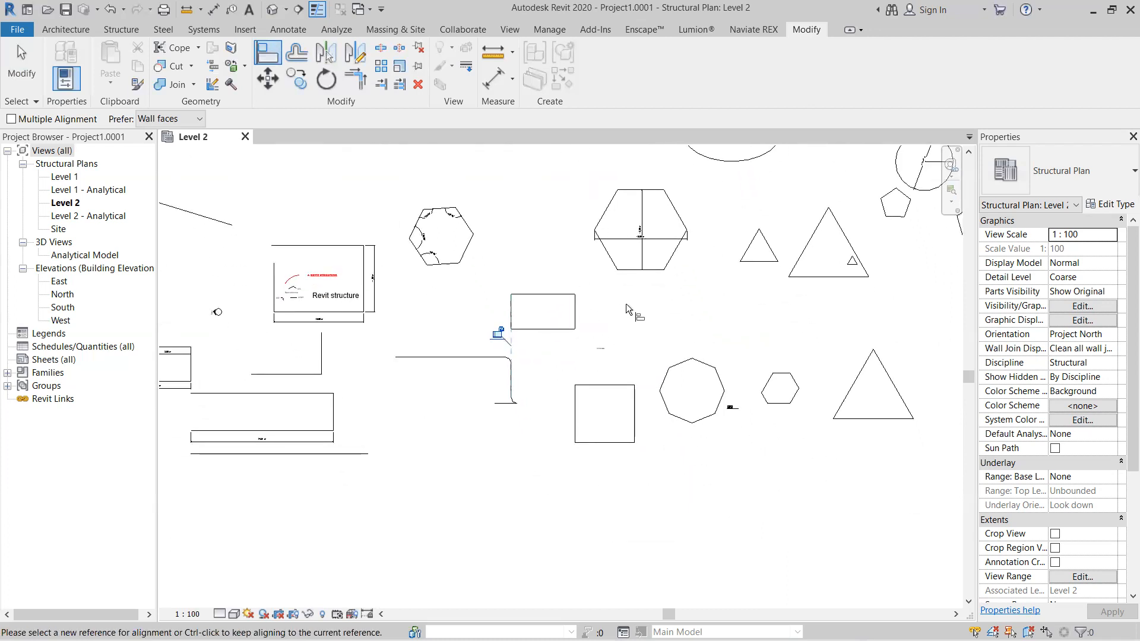
Step: Cancel the save reminder and move the hexagon with its angle dimensions to the empty area below the other shapes
middle_click_drag(629, 309, 629, 413)
scroll(503, 333, "up", 1)
middle_click_drag(577, 313, 578, 366)
left_click(263, 87)
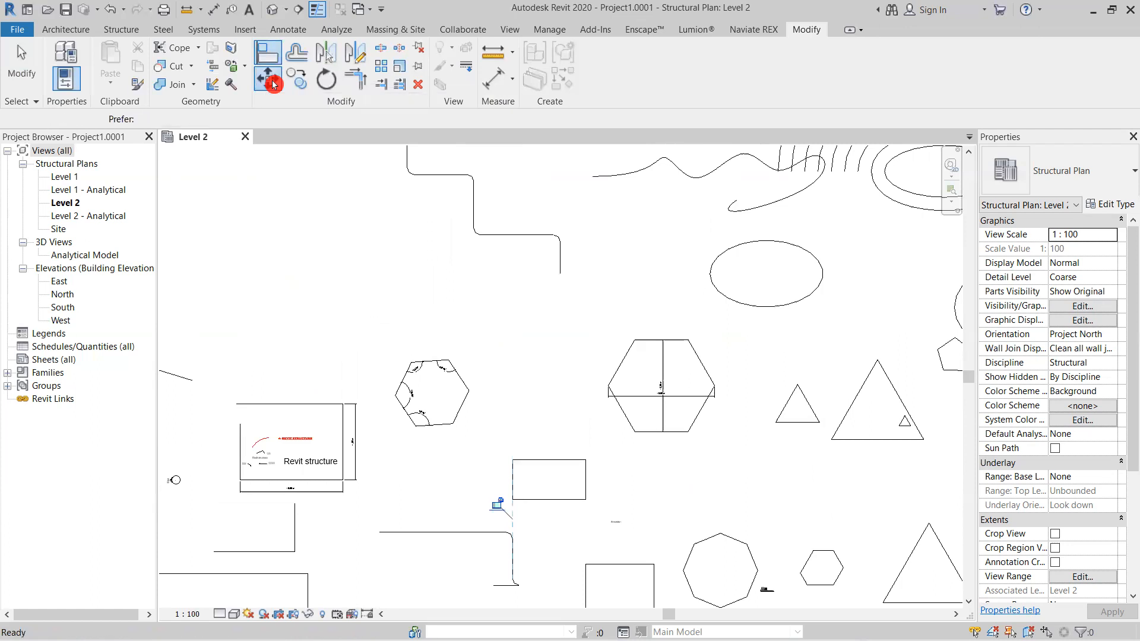
left_click(684, 387)
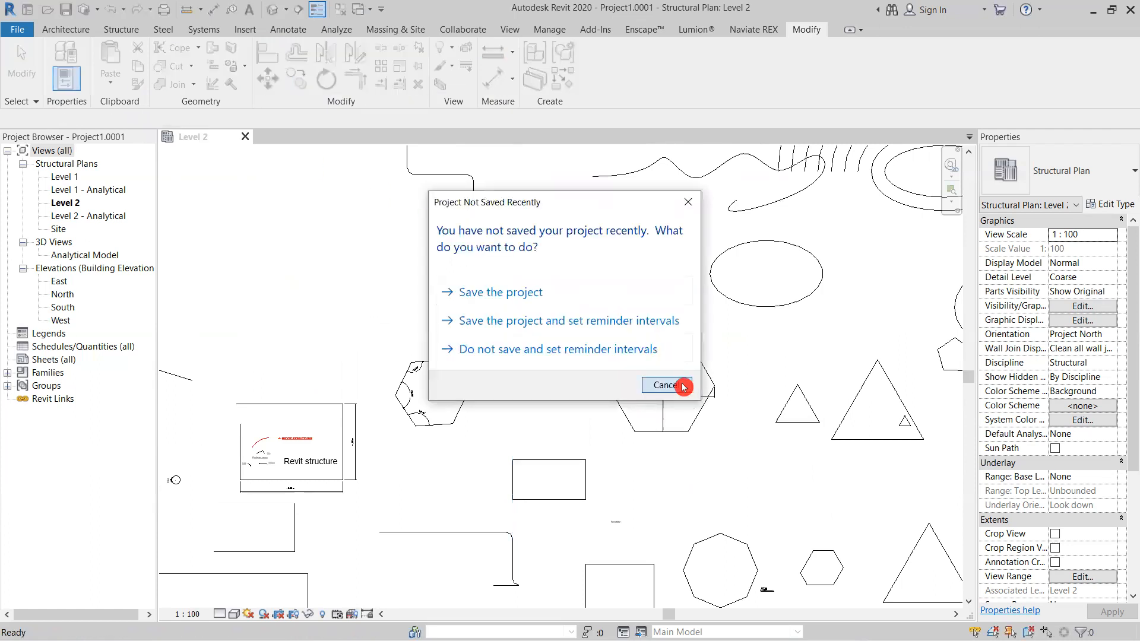
left_click(274, 127)
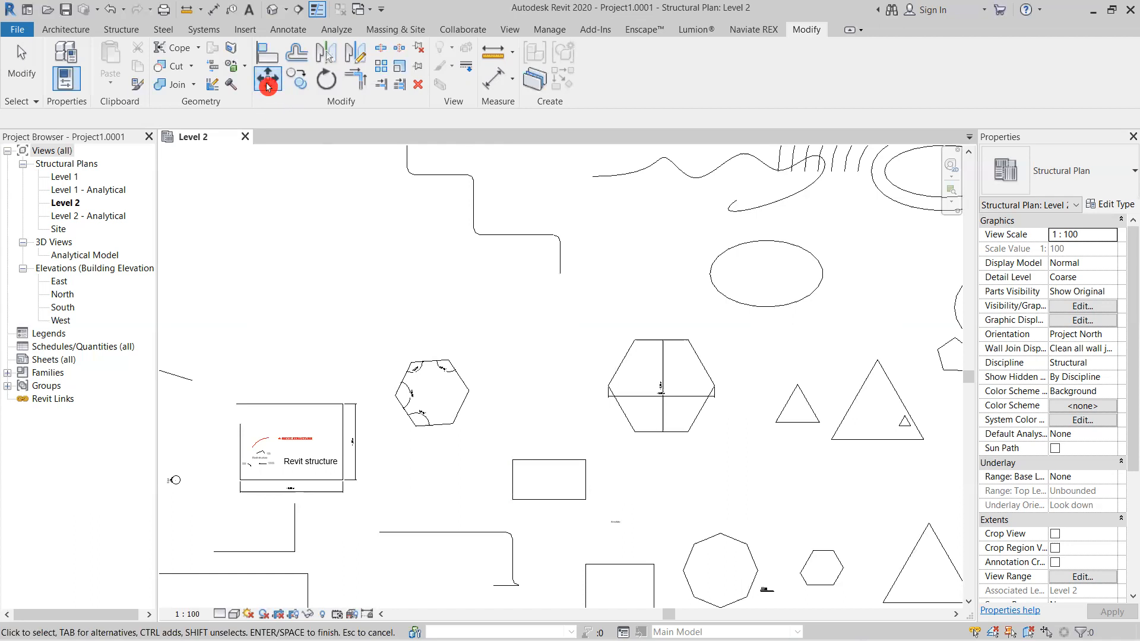
scroll(721, 326, "down", 3)
middle_click_drag(720, 326, 627, 313)
scroll(434, 398, "up", 3)
left_click_drag(528, 388, 373, 199)
left_click(374, 201)
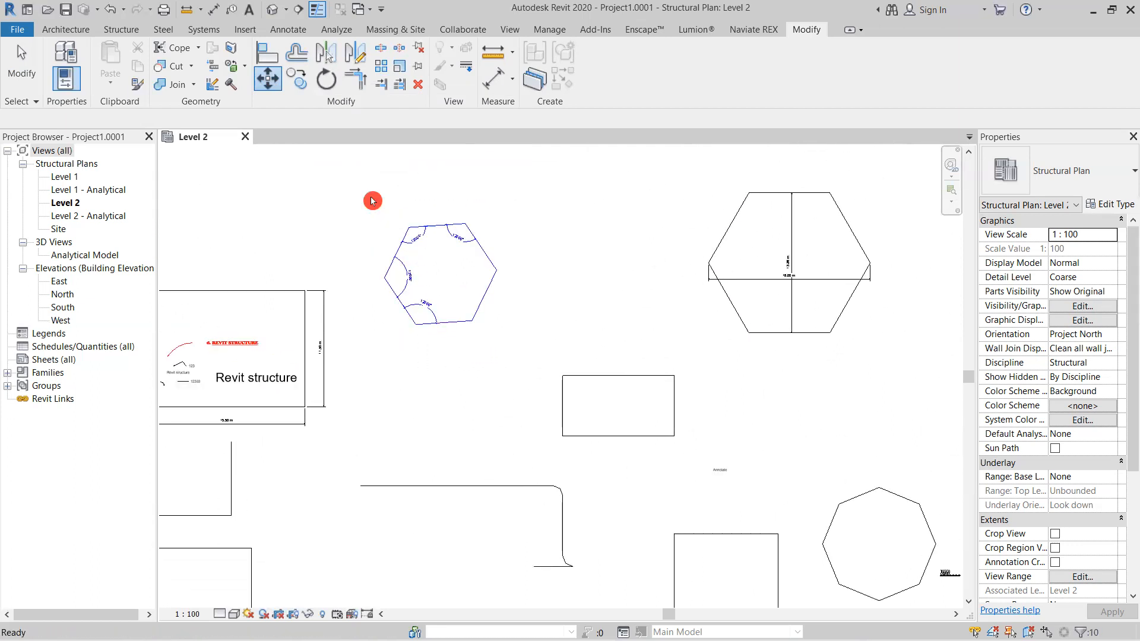
left_click(441, 275)
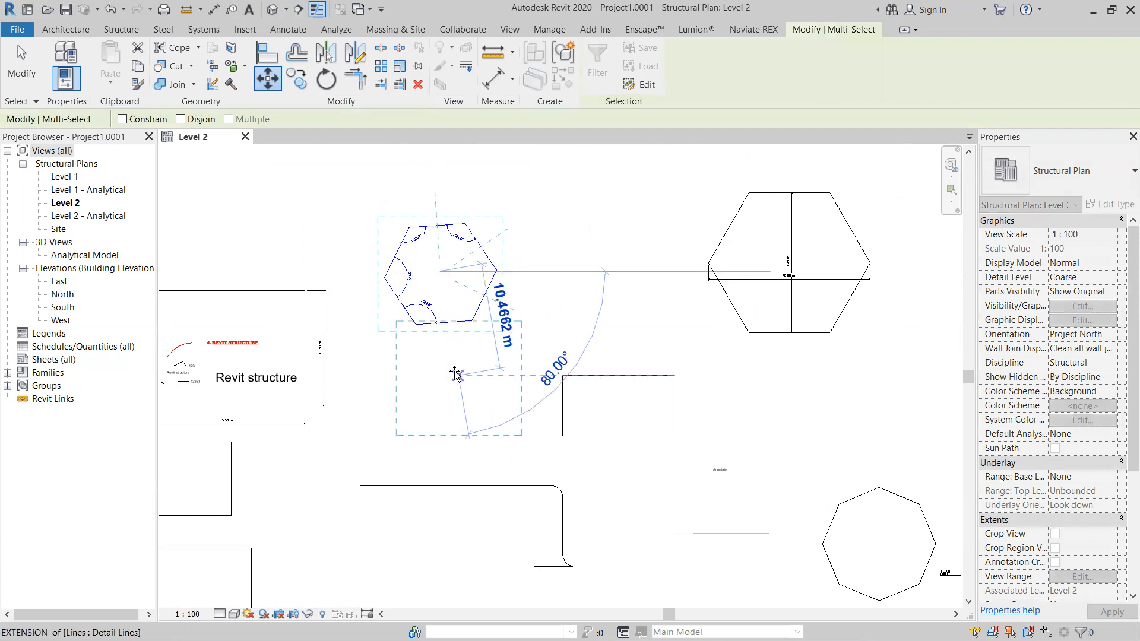
scroll(479, 357, "down", 2)
left_click(484, 458)
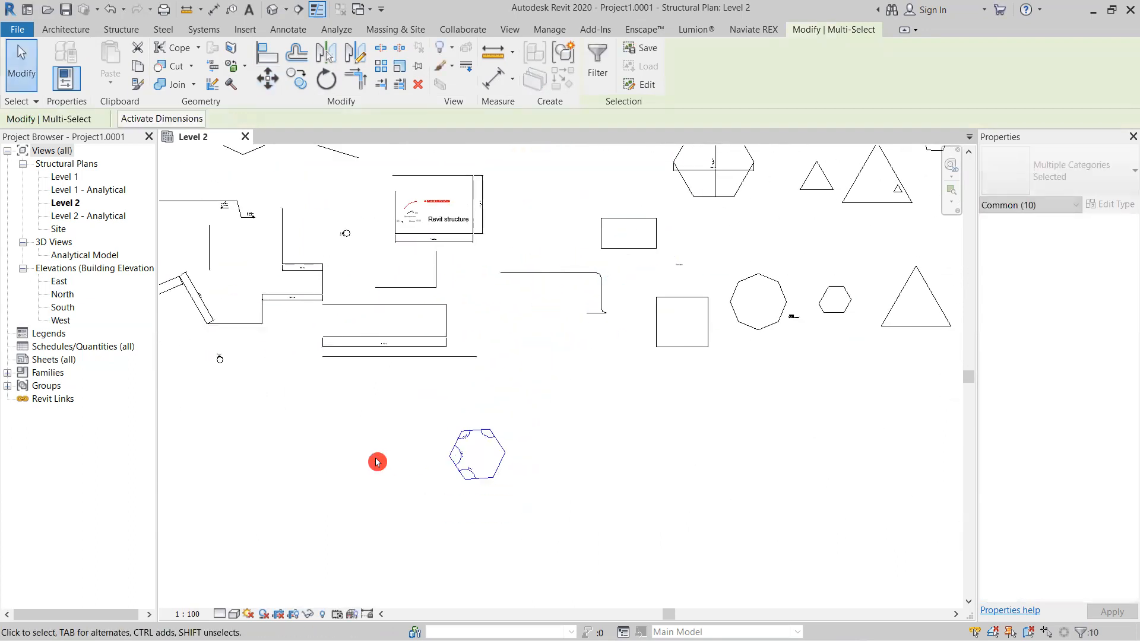
Step: Offset copies of all six sides of the moved hexagon inward by 1 m
scroll(432, 476, "up", 3)
middle_click_drag(681, 414, 588, 362)
scroll(516, 377, "up", 1)
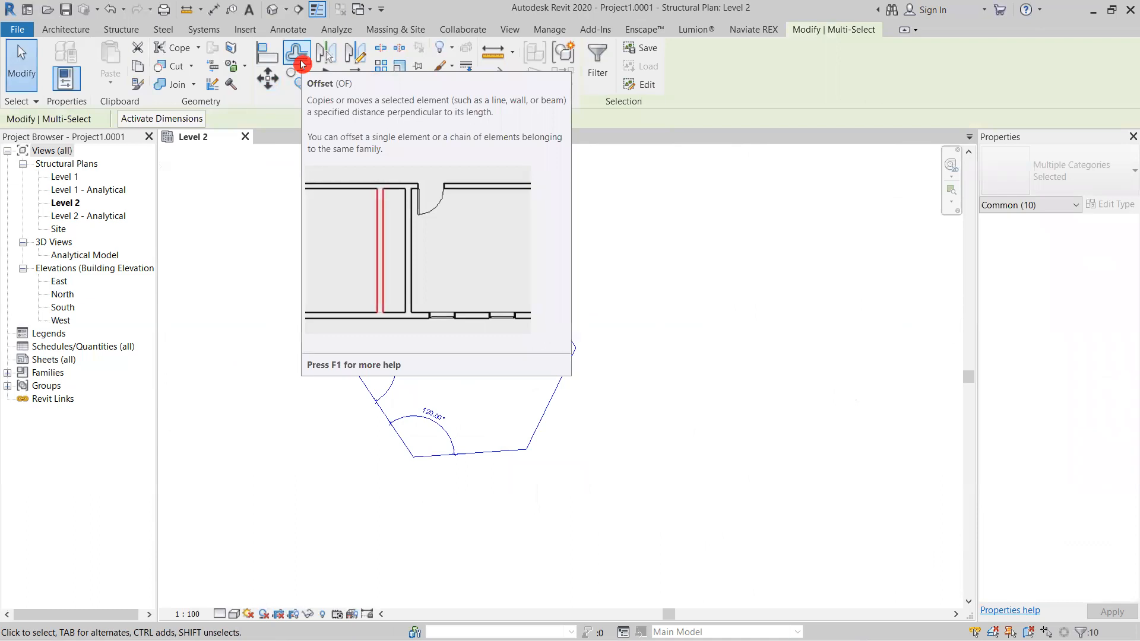
left_click(303, 64)
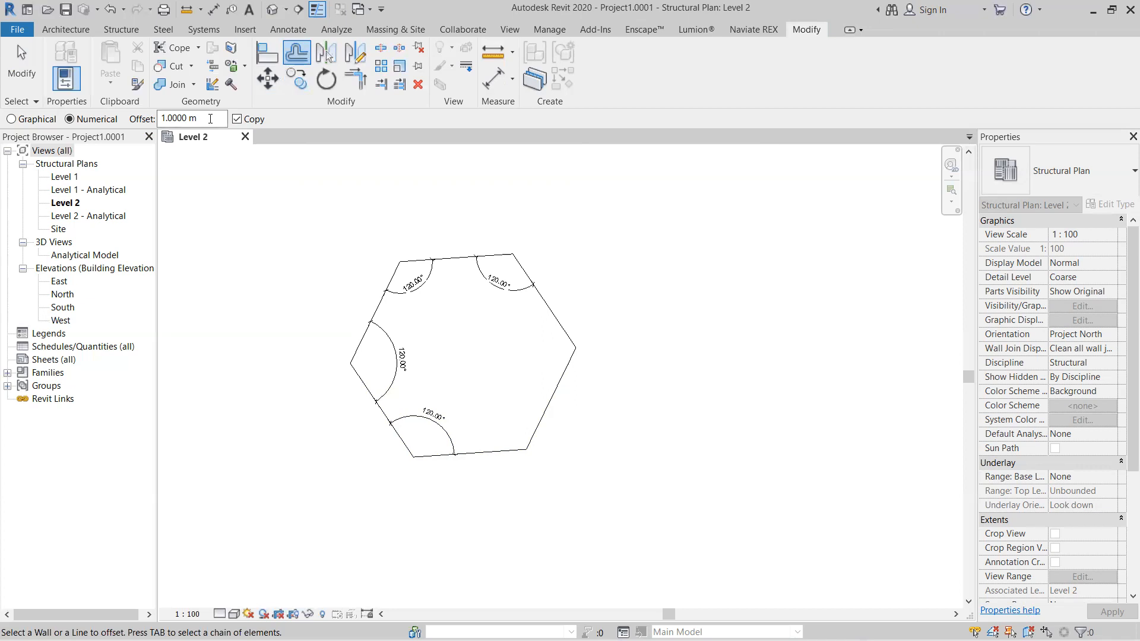
double_click(208, 119)
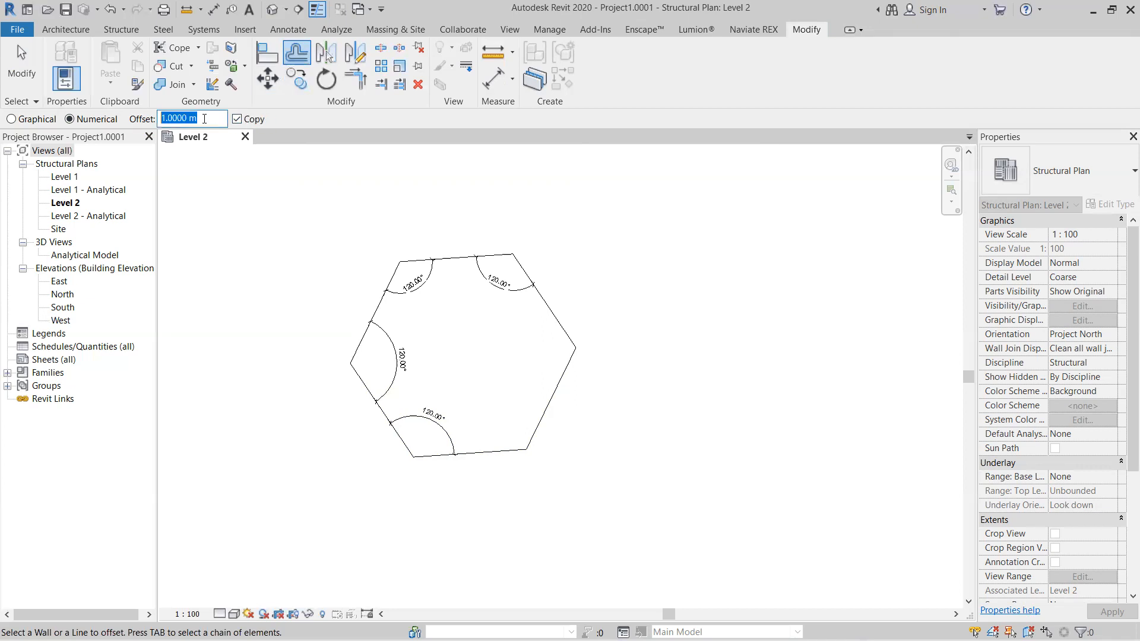
key("Home")
left_click(465, 262)
left_click(544, 300)
left_click(552, 399)
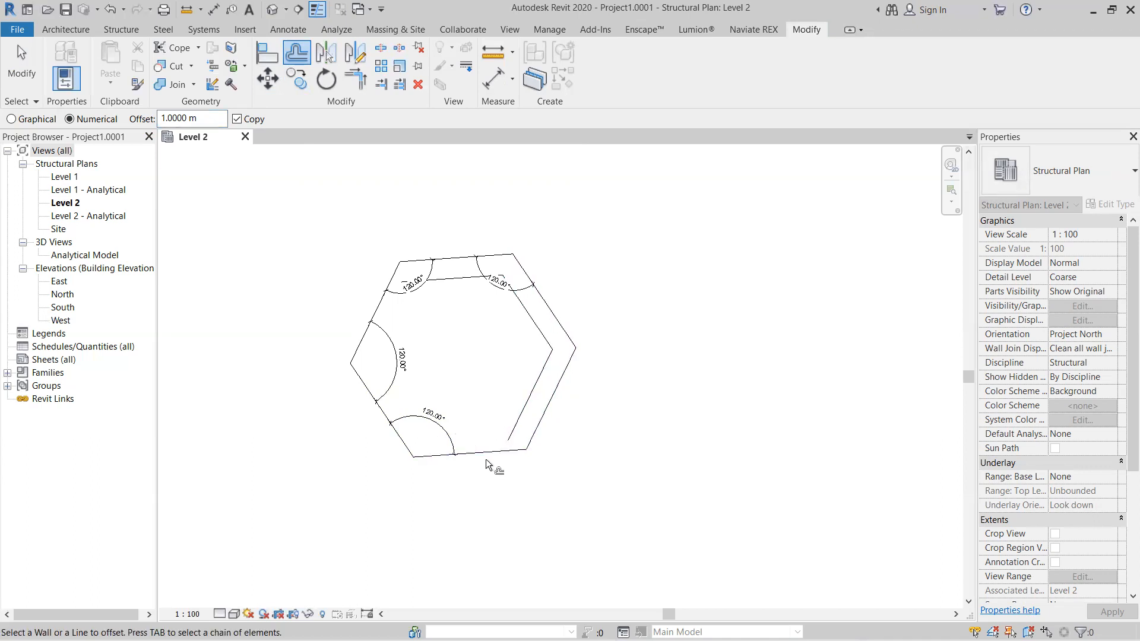
left_click(484, 454)
left_click(370, 406)
left_click(380, 312)
Step: Offset copies of the hexagon's sides outward by 1 m, except for the lower-left side
left_click(380, 308)
left_click(463, 258)
left_click(544, 299)
left_click(567, 404)
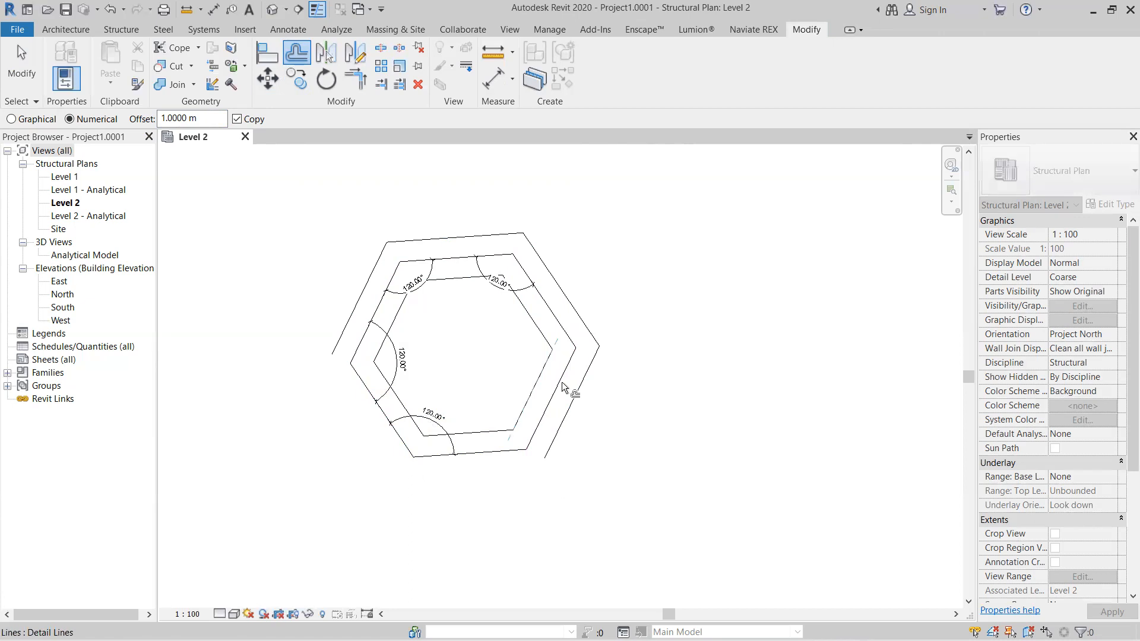
left_click(473, 462)
Step: Set the offset distance to 2 m and offset a copy of the hexagon's lower-left side outward
left_click_drag(198, 118, 157, 118)
type("2.0000 m")
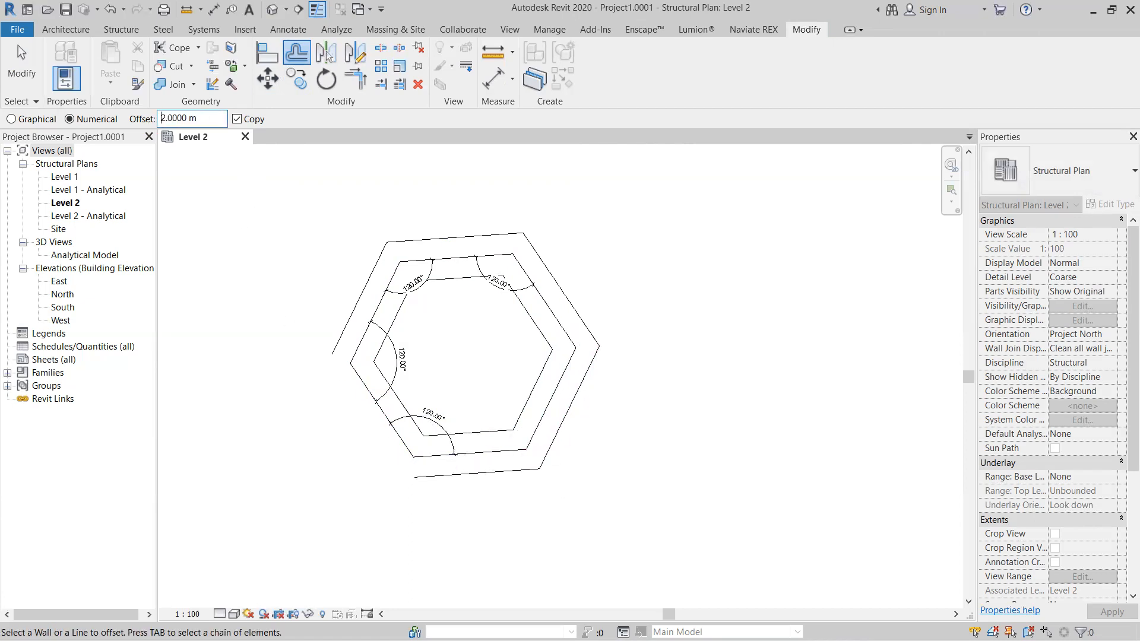
left_click(369, 408)
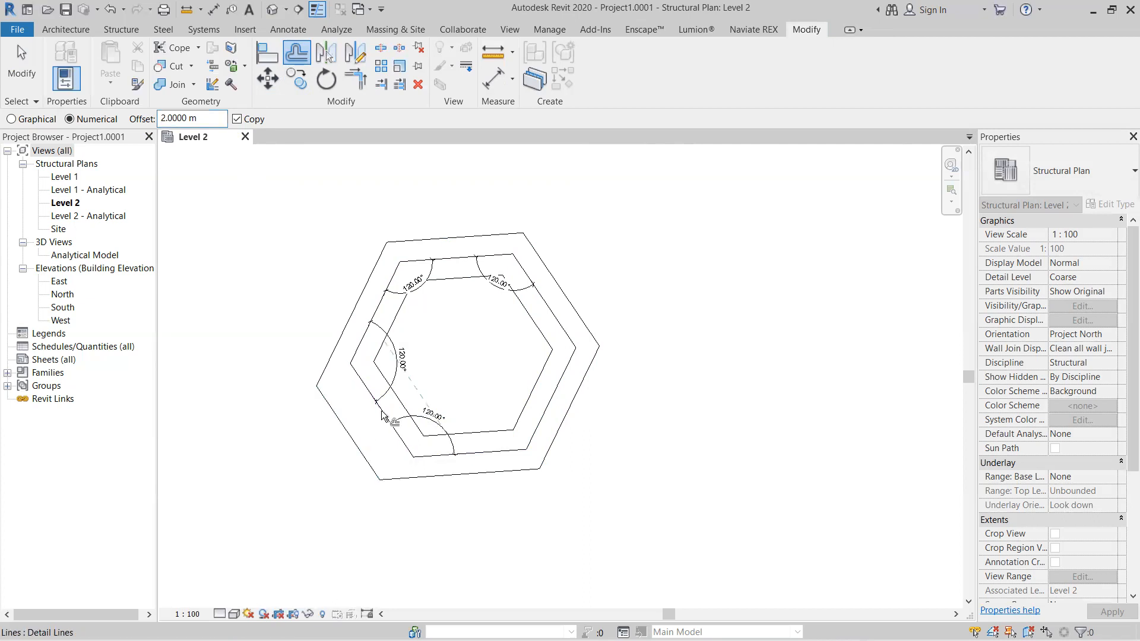
scroll(782, 256, "down", 2)
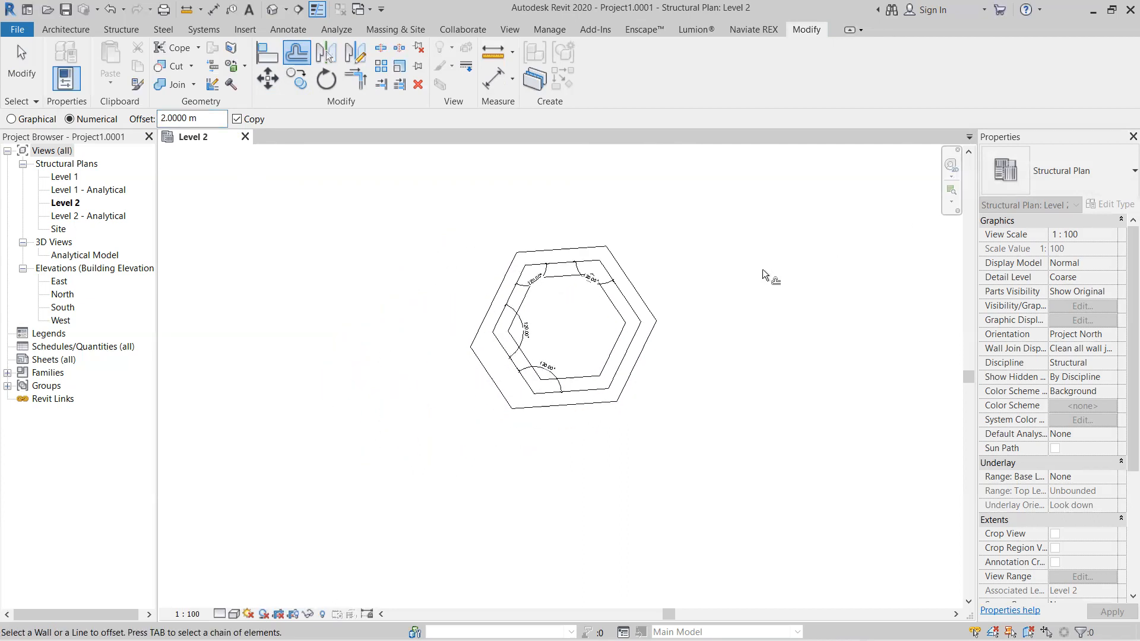
Step: Re-enter the offset distance as 2 m, then change it to 3 m
left_click_drag(210, 118, 137, 120)
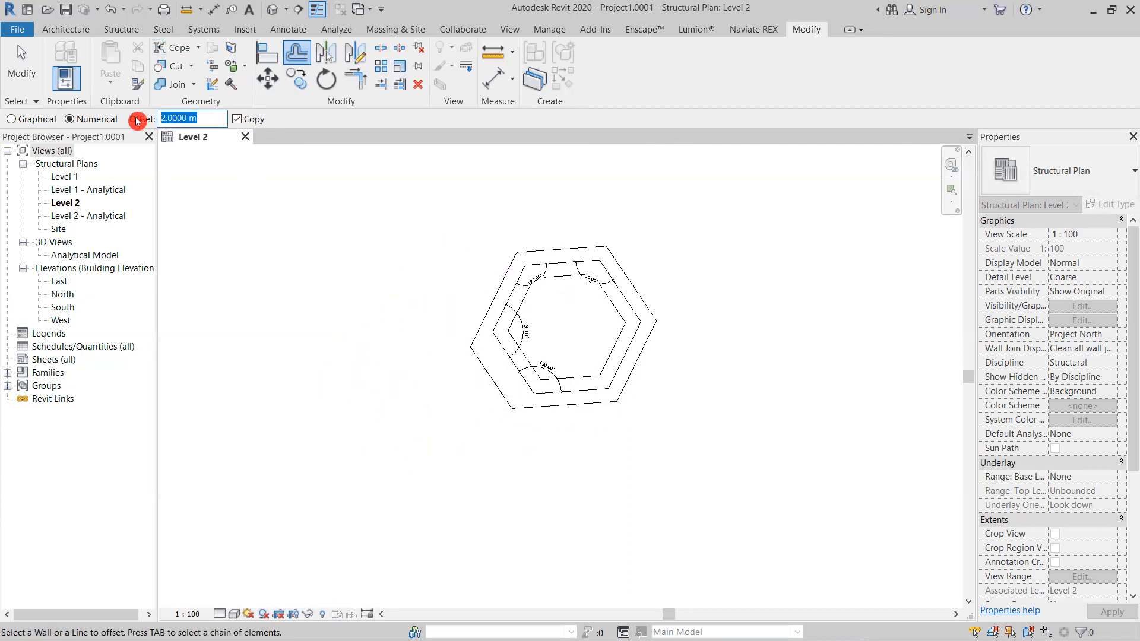
type("2m")
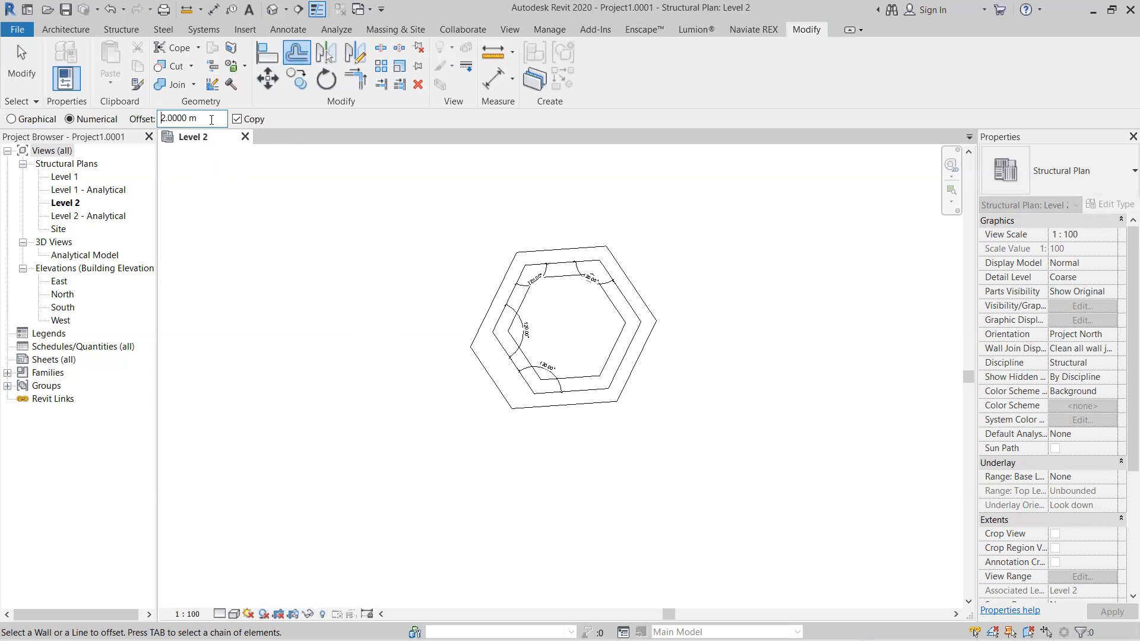
left_click_drag(207, 120, 130, 120)
left_click(202, 117)
left_click_drag(200, 117, 132, 119)
left_click(161, 118)
left_click_drag(212, 117, 114, 136)
type("3")
key("Return")
Step: Set the offset to 10' and offset the outermost hexagon's upper-left and top sides outward
scroll(551, 275, "up", 3)
left_click(214, 118)
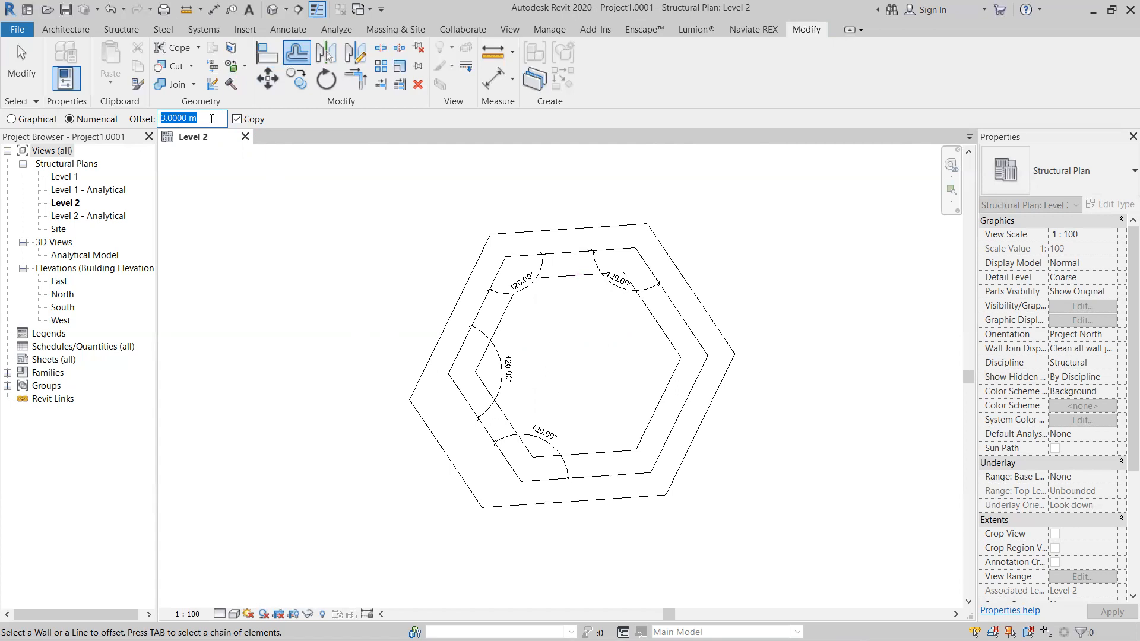
type("10'")
key("Return")
left_click(463, 287)
left_click(536, 232)
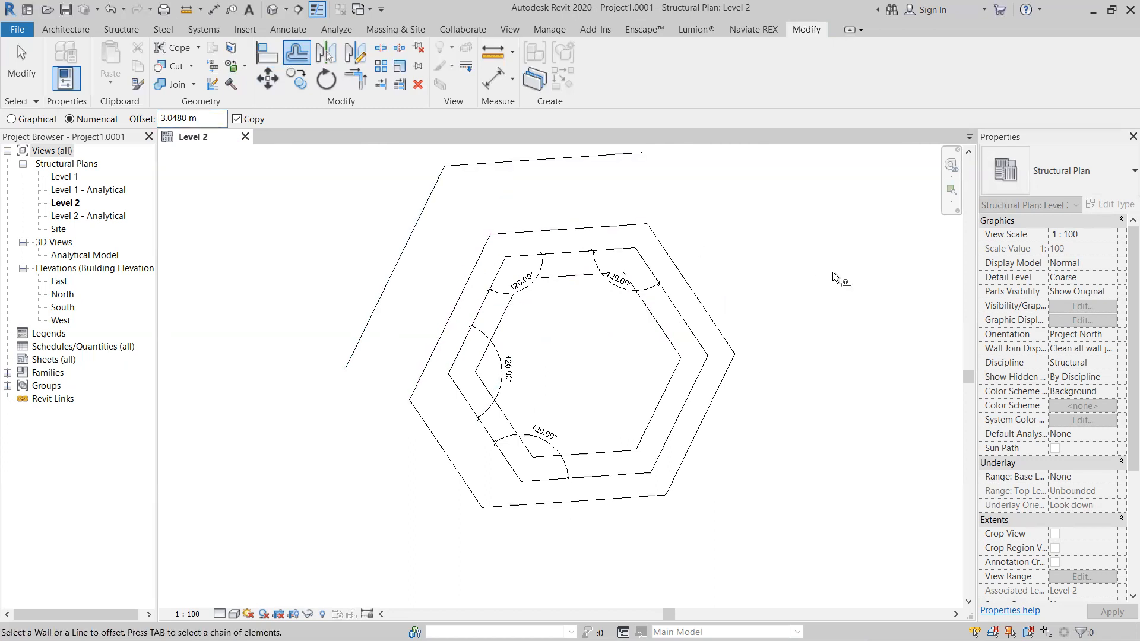
Step: Copy the small rectangle 41 m away at 135°, into the empty space below the stepped line
scroll(713, 321, "down", 5)
middle_click_drag(670, 322, 672, 395)
left_click(306, 86)
left_click(304, 87)
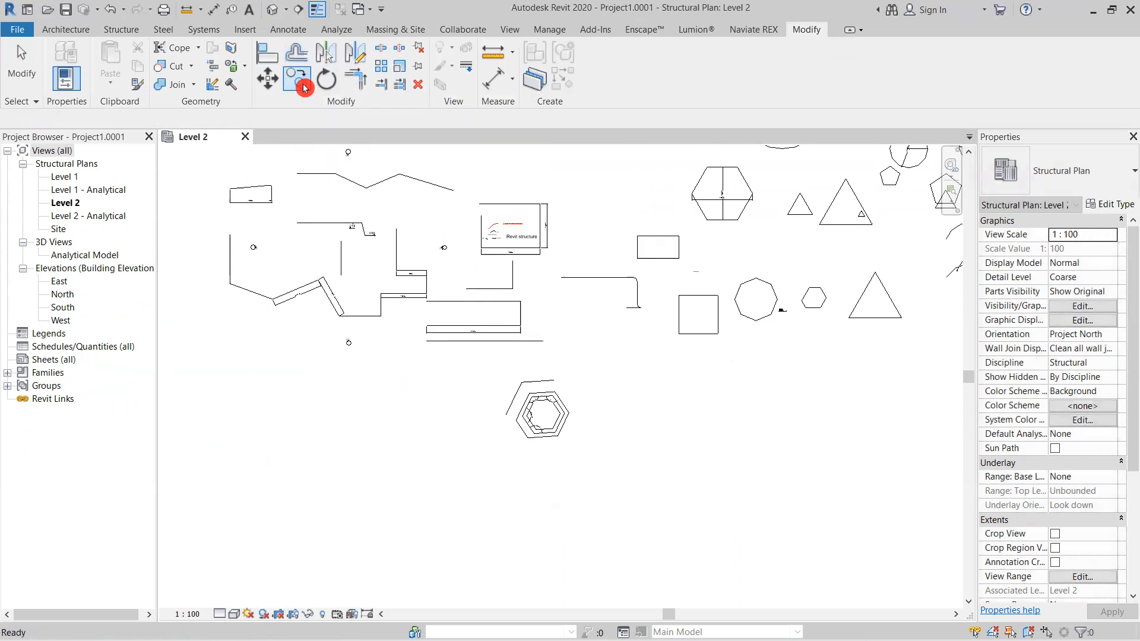
scroll(677, 232, "up", 5)
left_click_drag(717, 337, 481, 203)
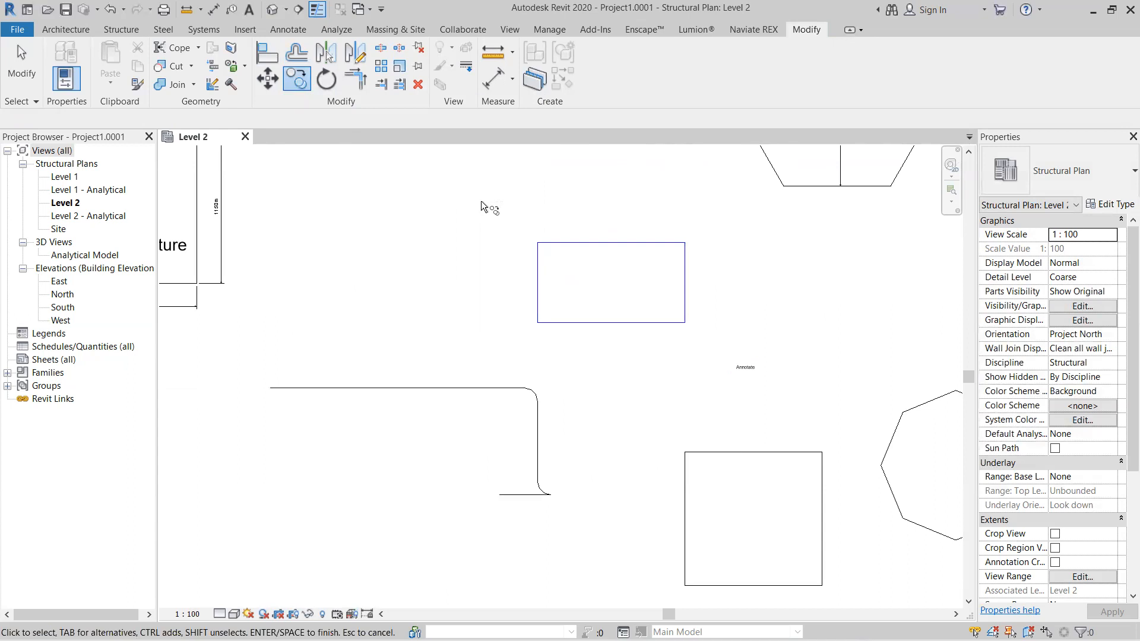
left_click(482, 205)
key("m")
key("v")
left_click(614, 284)
scroll(416, 289, "down", 5)
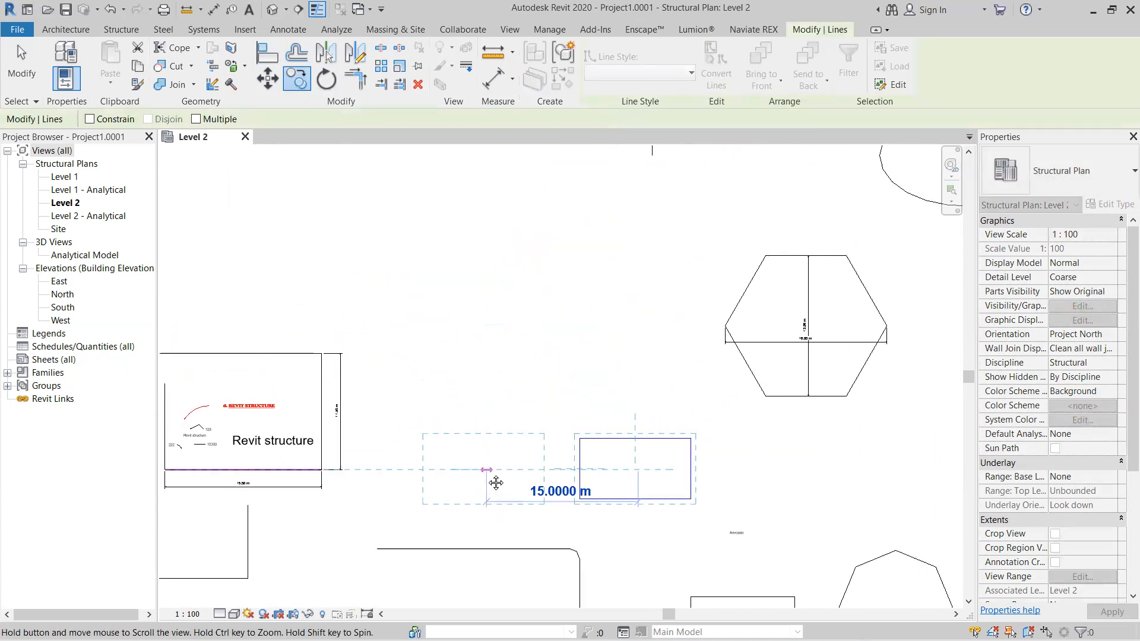
middle_click_drag(556, 242, 611, 409)
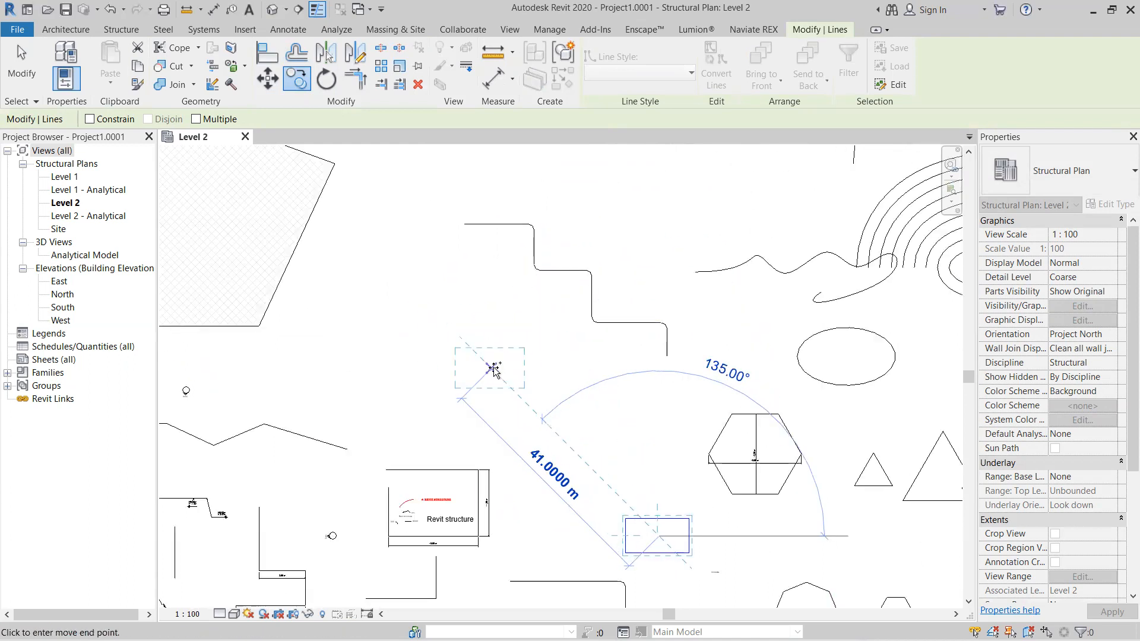
left_click(491, 369)
Step: Copy the rectangle below the stepped line about 19 m away, up and to the left, towards the hatched region
scroll(605, 396, "up", 2)
left_click_drag(596, 444, 325, 299)
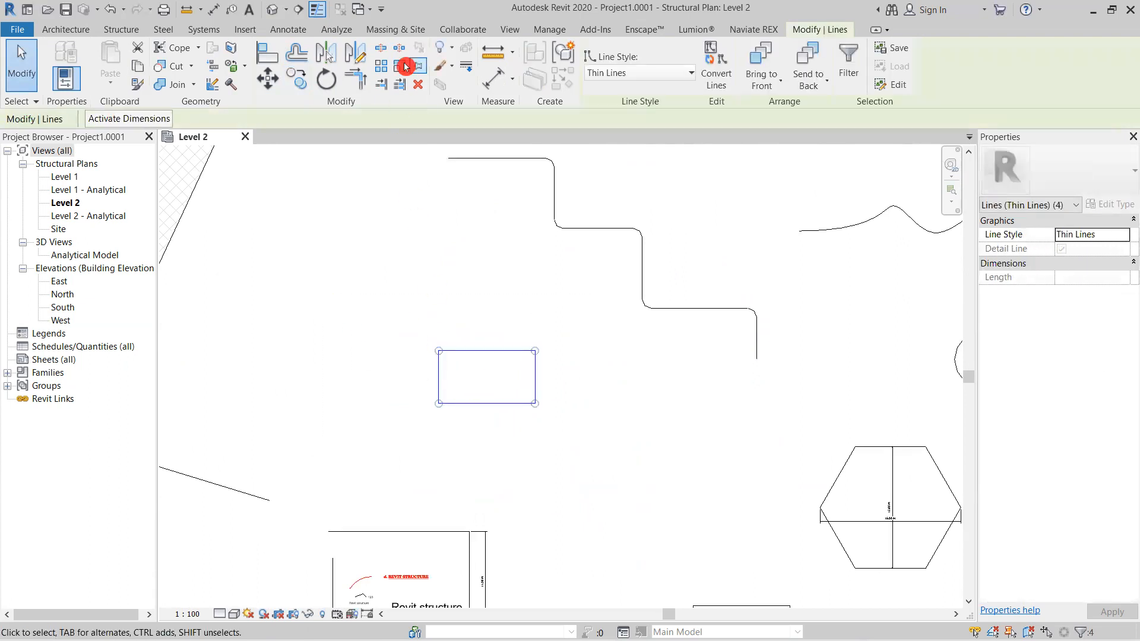
left_click(297, 79)
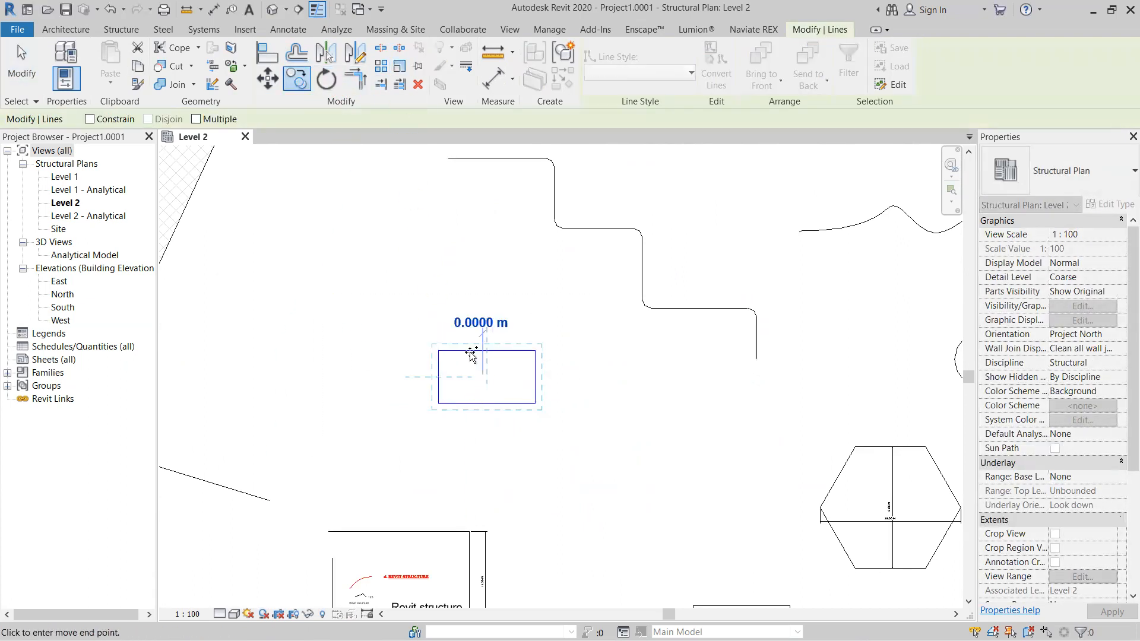
left_click(486, 376)
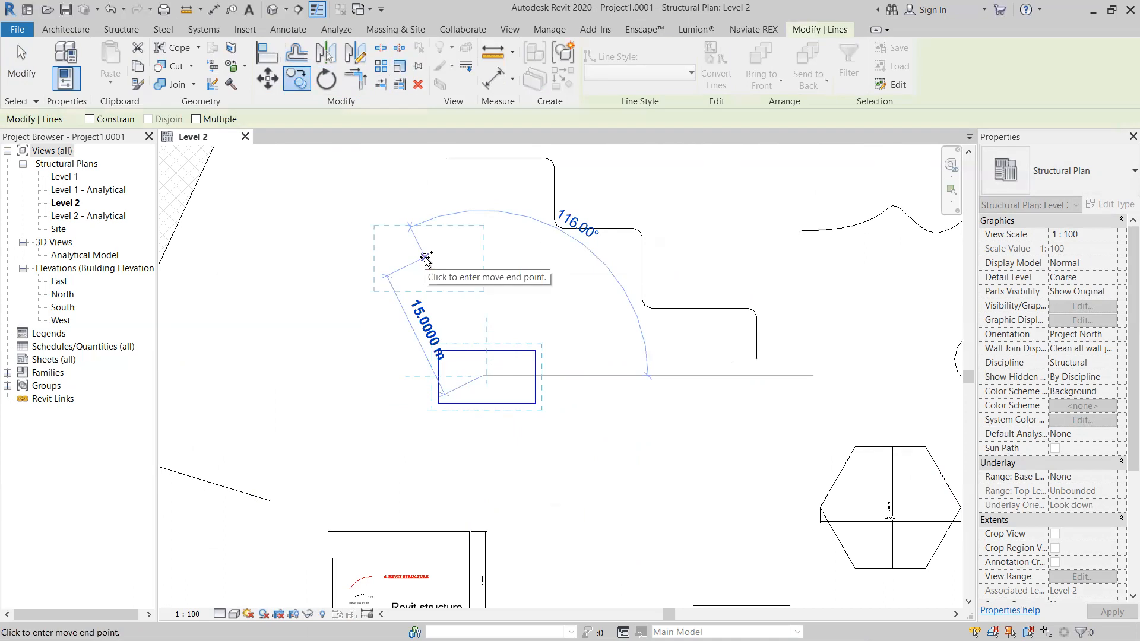
scroll(425, 258, "down", 2)
middle_click_drag(428, 256, 663, 288)
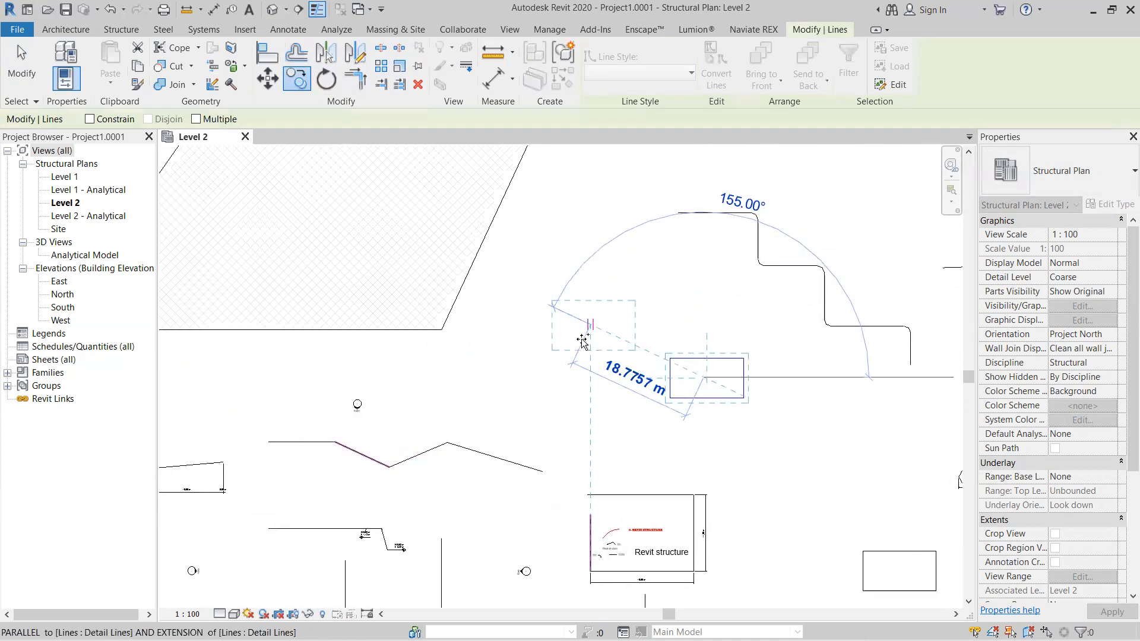
left_click(587, 342)
Step: Copy the new upper-left rectangle from its centre with multiple copies enabled, placing two copies above the stepped line
scroll(636, 323, "up", 2)
left_click_drag(647, 426, 414, 280)
left_click(299, 77)
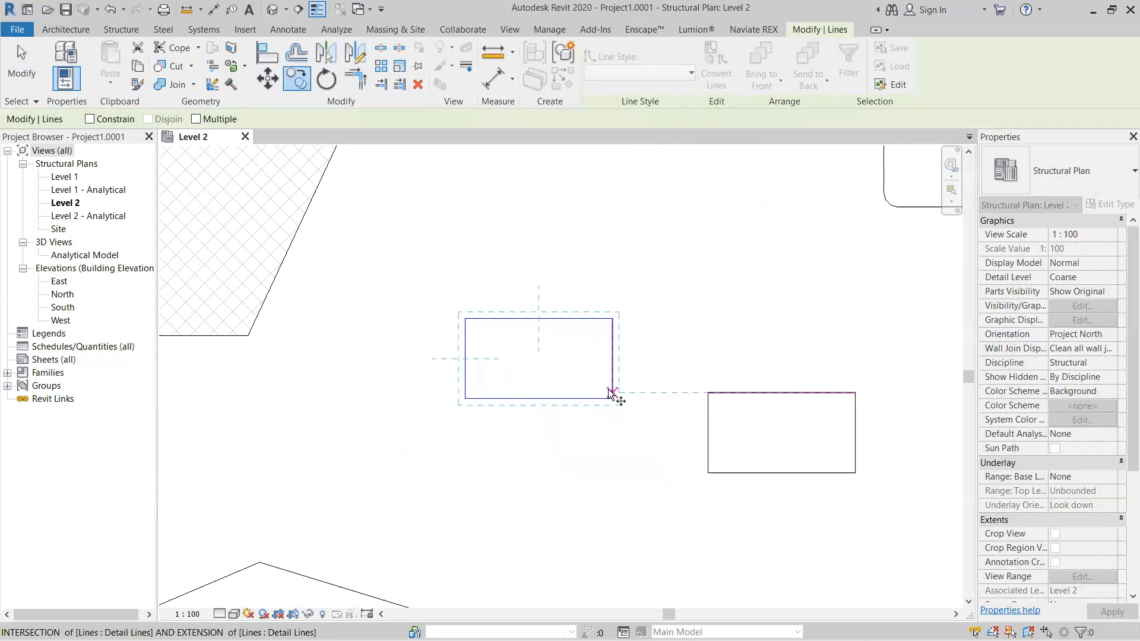
left_click(197, 119)
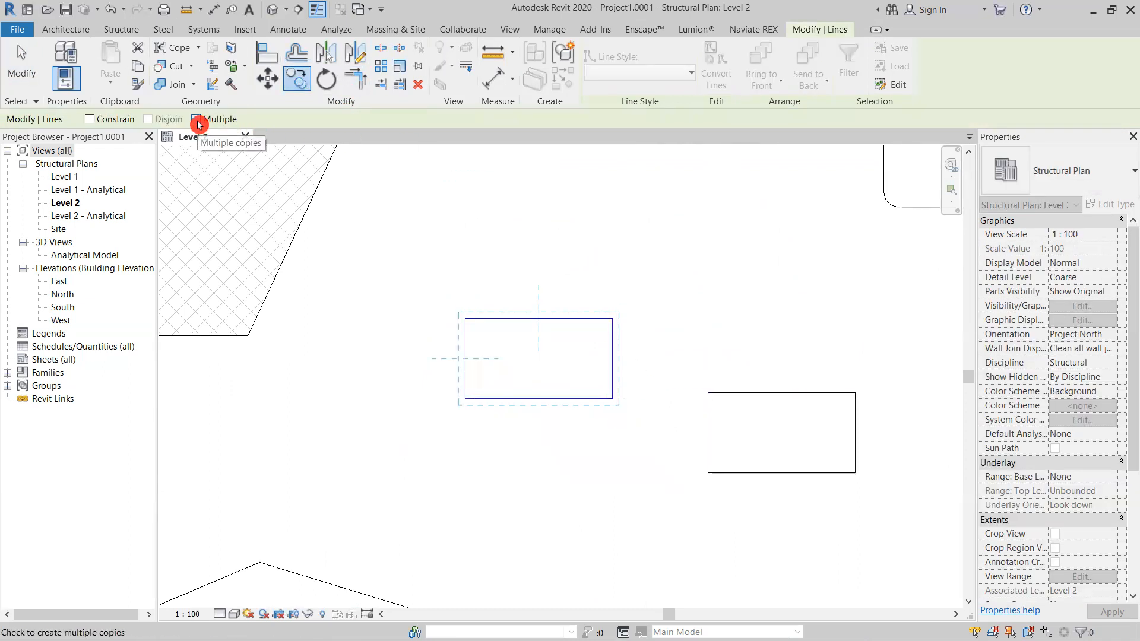
left_click(540, 360)
scroll(613, 251, "down", 3)
middle_click_drag(598, 314, 507, 506)
left_click(566, 243)
left_click(727, 259)
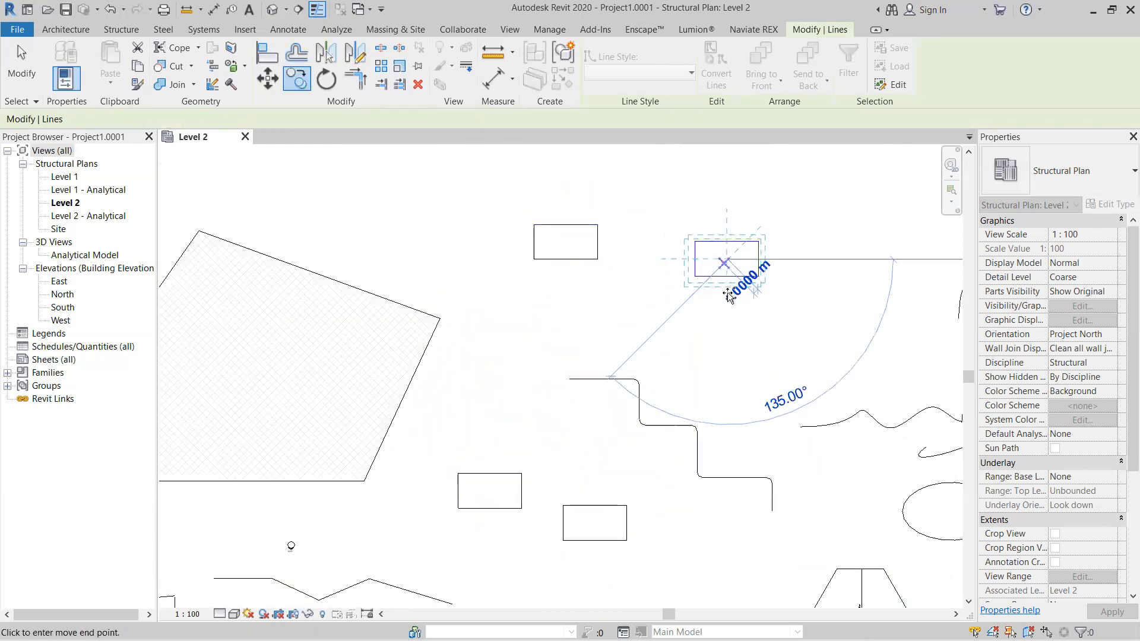
Step: Place three more rectangle copies, one just above the stepped line and two further up towards the large arc, and finish copying
left_click(735, 351)
middle_click_drag(793, 179, 594, 351)
left_click(609, 362)
left_click(749, 284)
key("Escape")
left_click(707, 387)
scroll(645, 340, "up", 4)
scroll(730, 402, "down", 5)
middle_click_drag(723, 374, 621, 319)
scroll(667, 360, "up", 1)
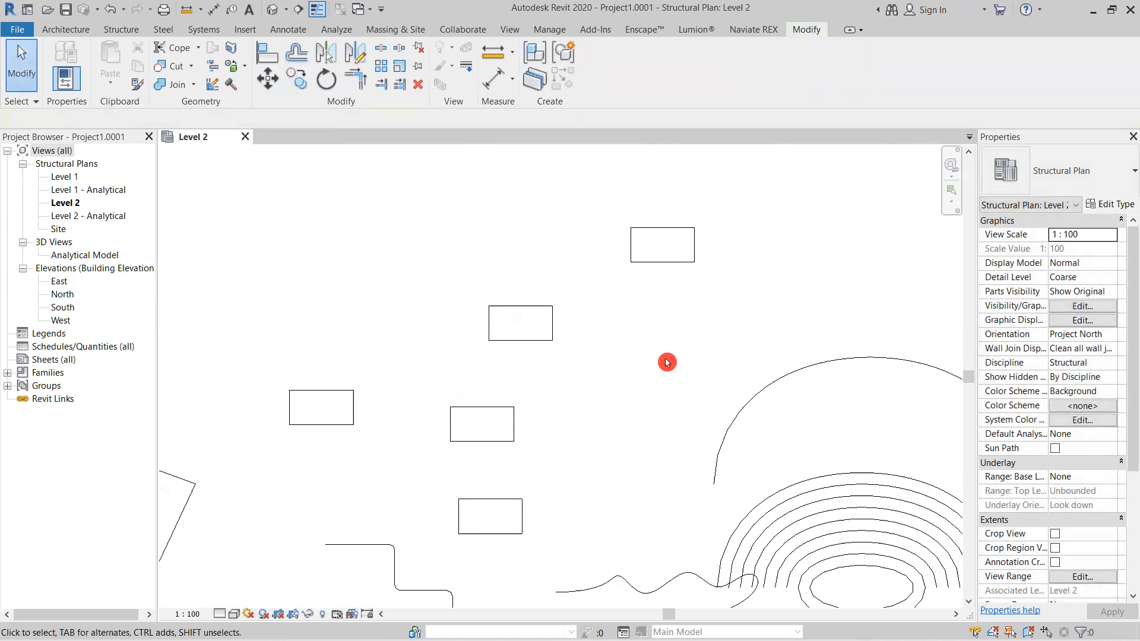
scroll(721, 332, "down", 2)
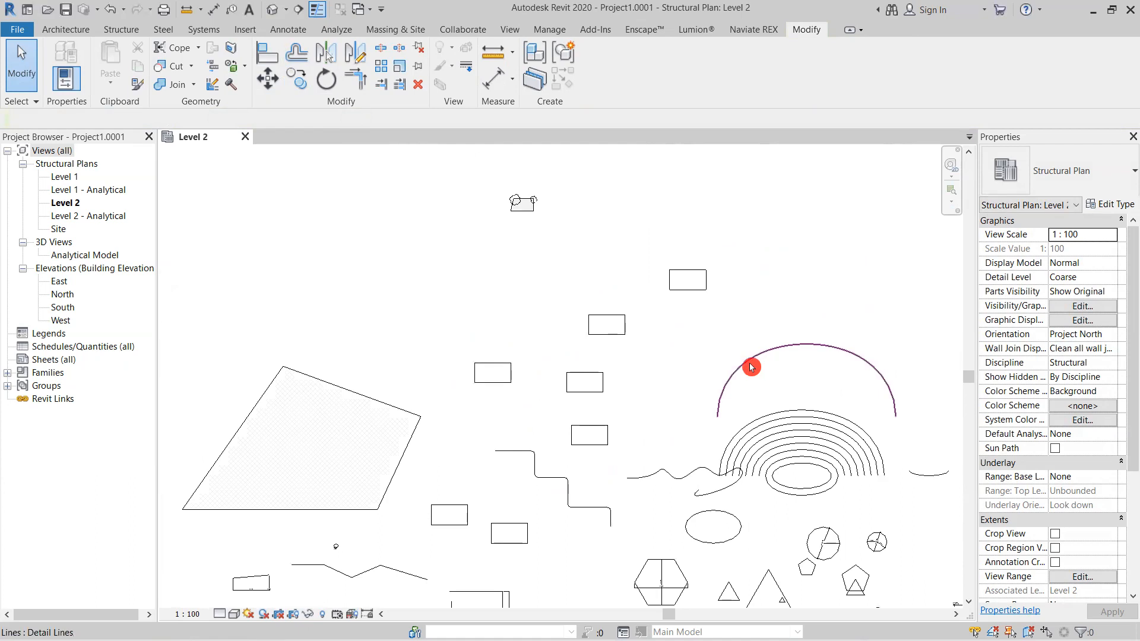
middle_click_drag(753, 369, 646, 316)
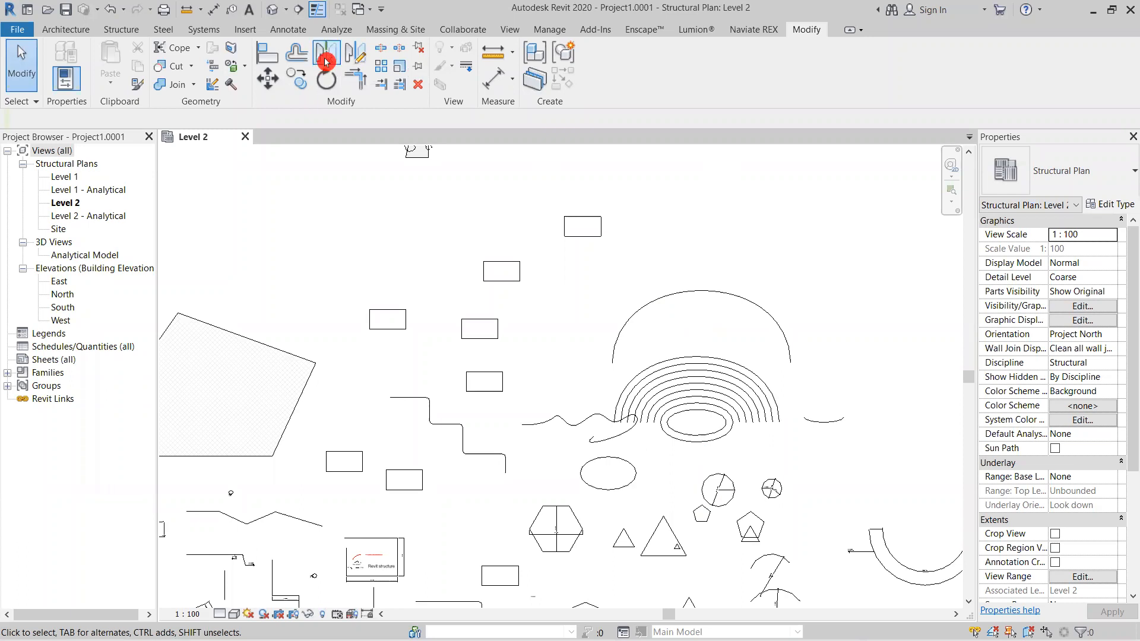
left_click(325, 60)
key("Escape")
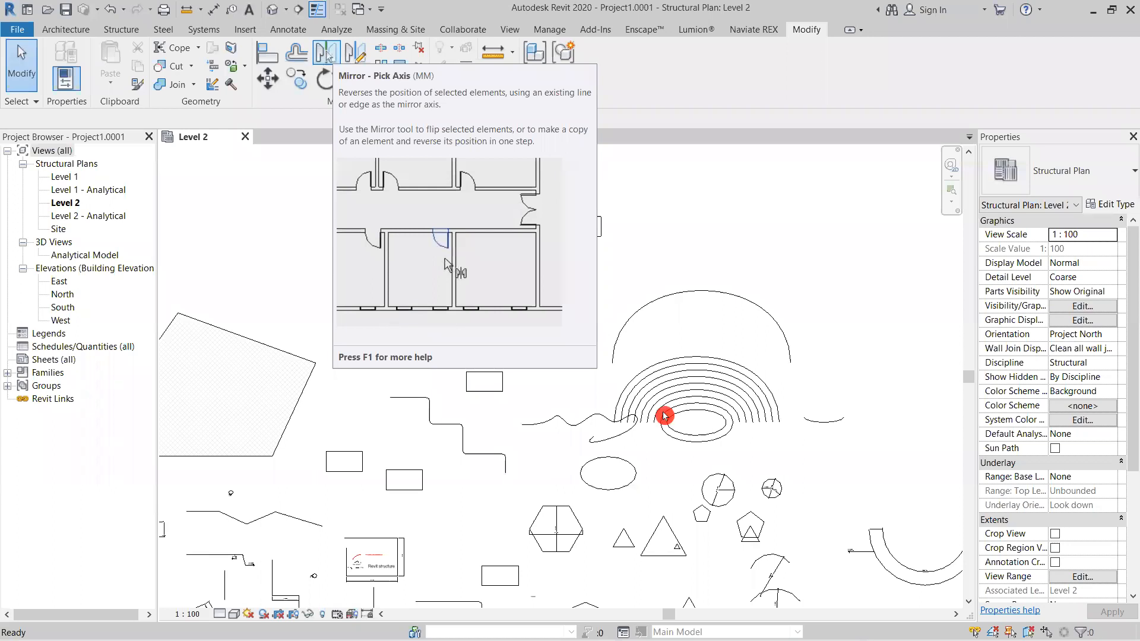
Step: Draw a vertical detail line in the empty space to the right of the topmost rectangle, above the large arc
scroll(639, 285, "up", 3)
scroll(779, 328, "down", 5)
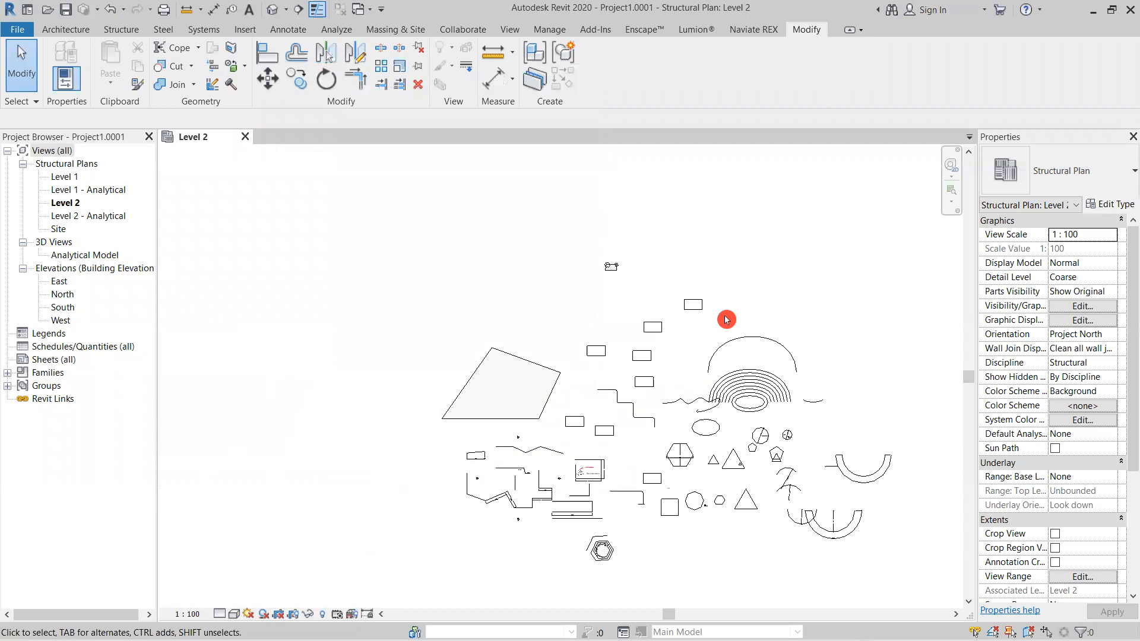
scroll(661, 443, "up", 5)
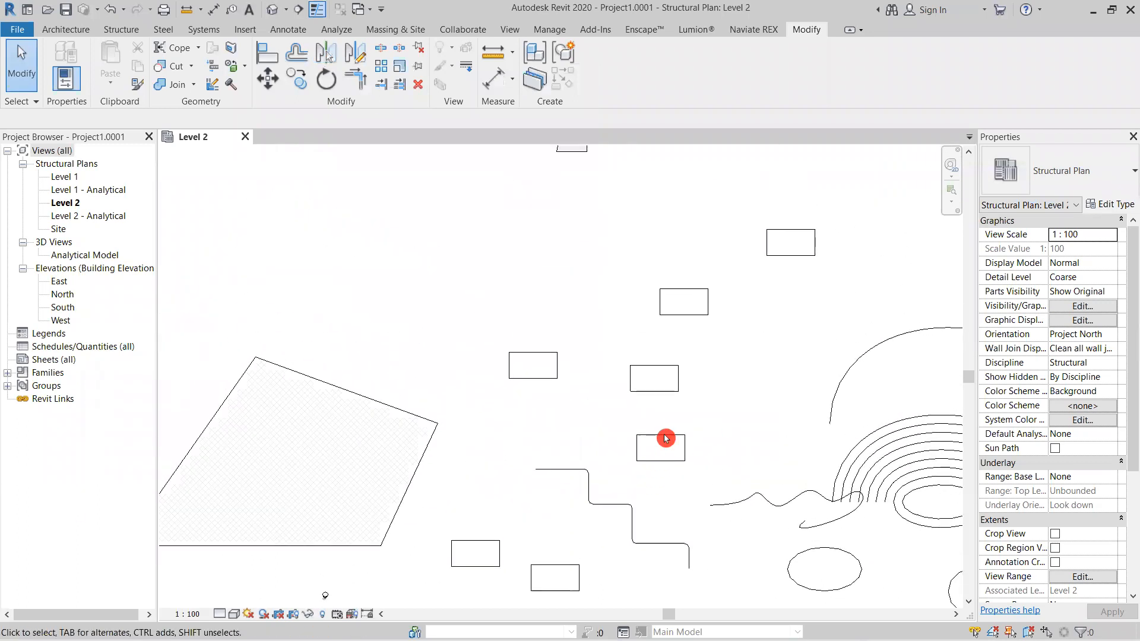
middle_click_drag(759, 365, 552, 392)
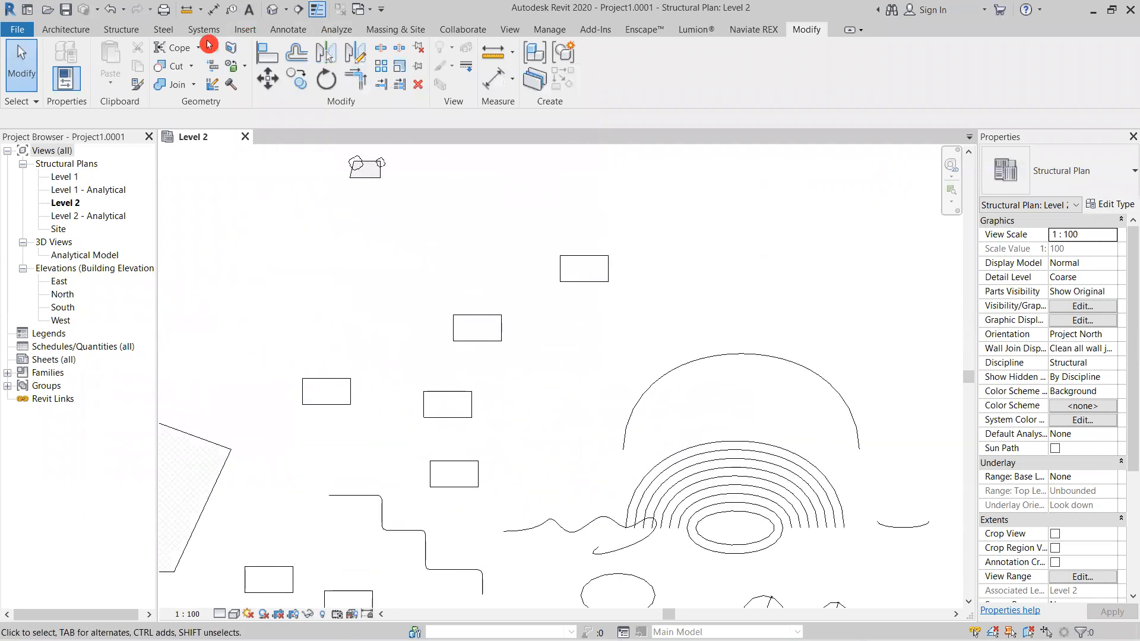
left_click(288, 29)
left_click(356, 49)
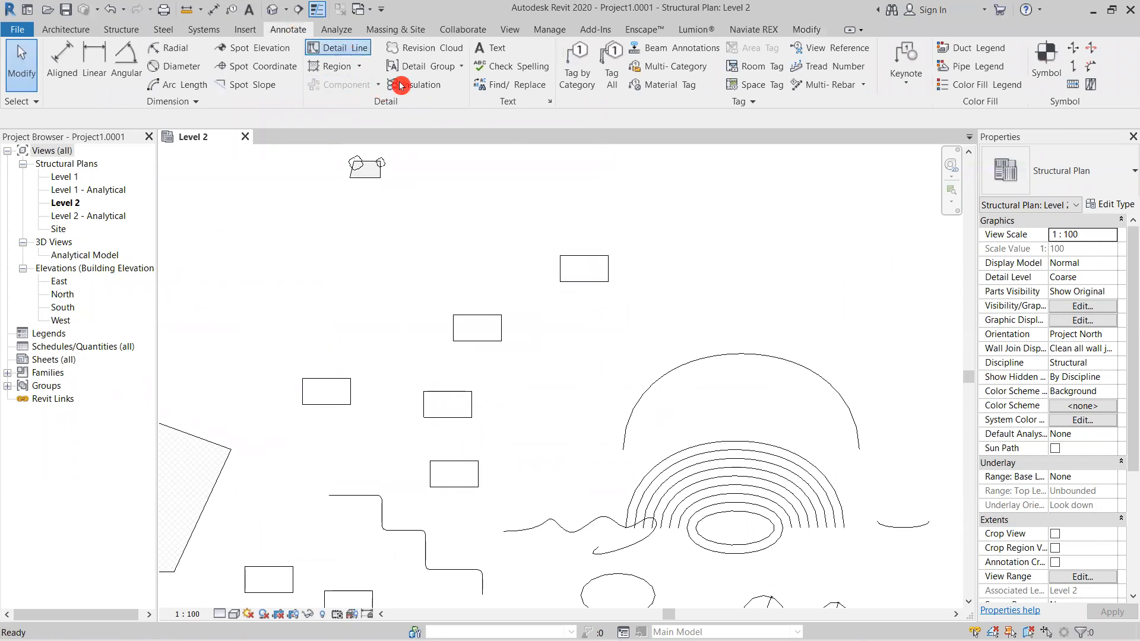
scroll(804, 309, "down", 2)
scroll(781, 308, "up", 1)
left_click(708, 196)
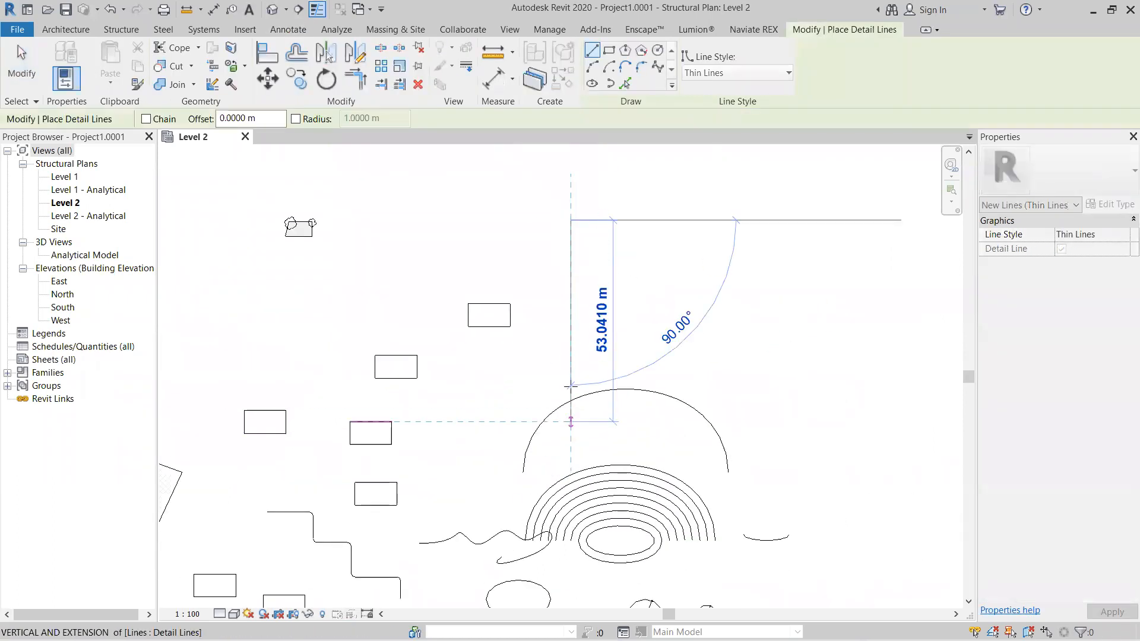
left_click(570, 365)
scroll(521, 331, "up", 2)
key("Escape")
key("Escape")
Step: Mirror a copy of the topmost rectangle with Mirror - Pick Axis, using the vertical detail line as the axis
scroll(526, 346, "up", 3)
middle_click_drag(412, 308, 553, 378)
scroll(553, 378, "up", 2)
scroll(622, 344, "down", 3)
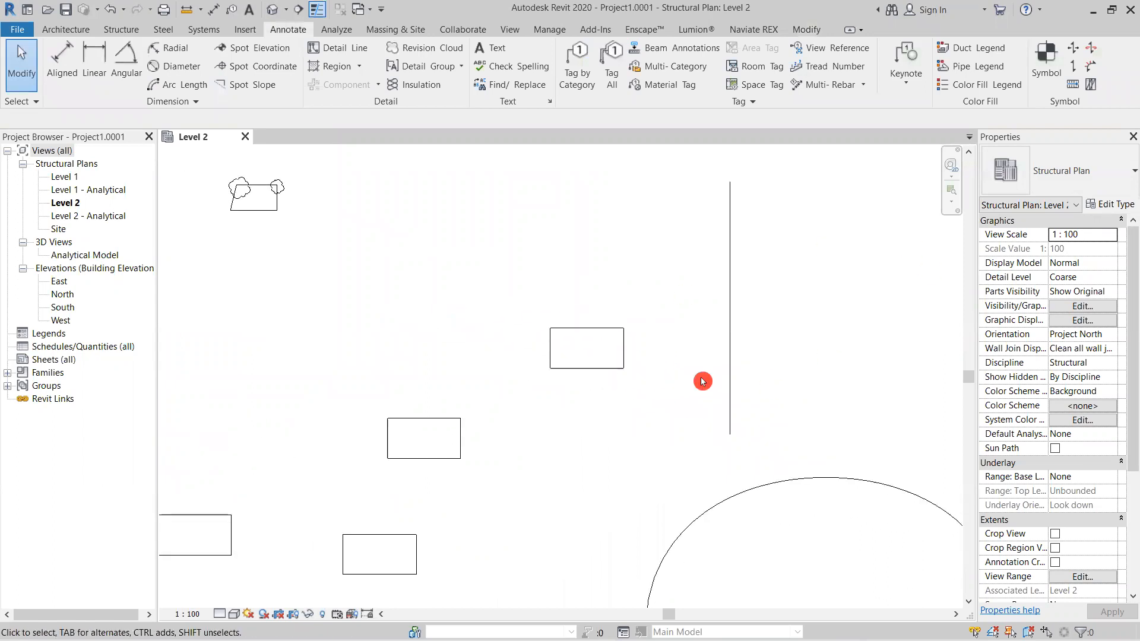
middle_click_drag(703, 382, 588, 395)
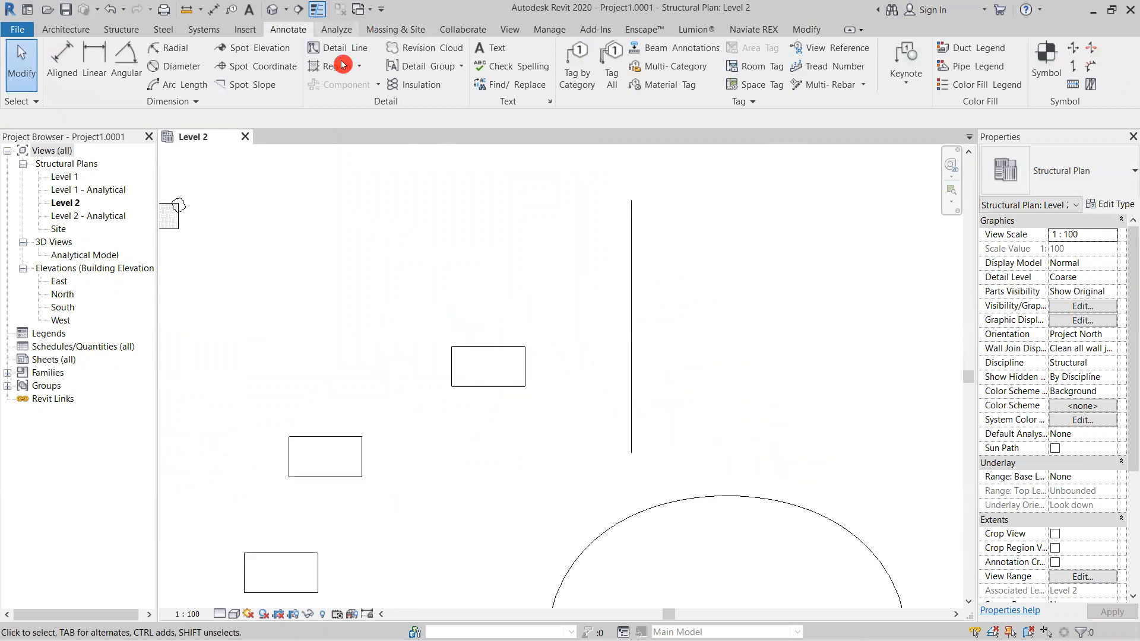
left_click(808, 30)
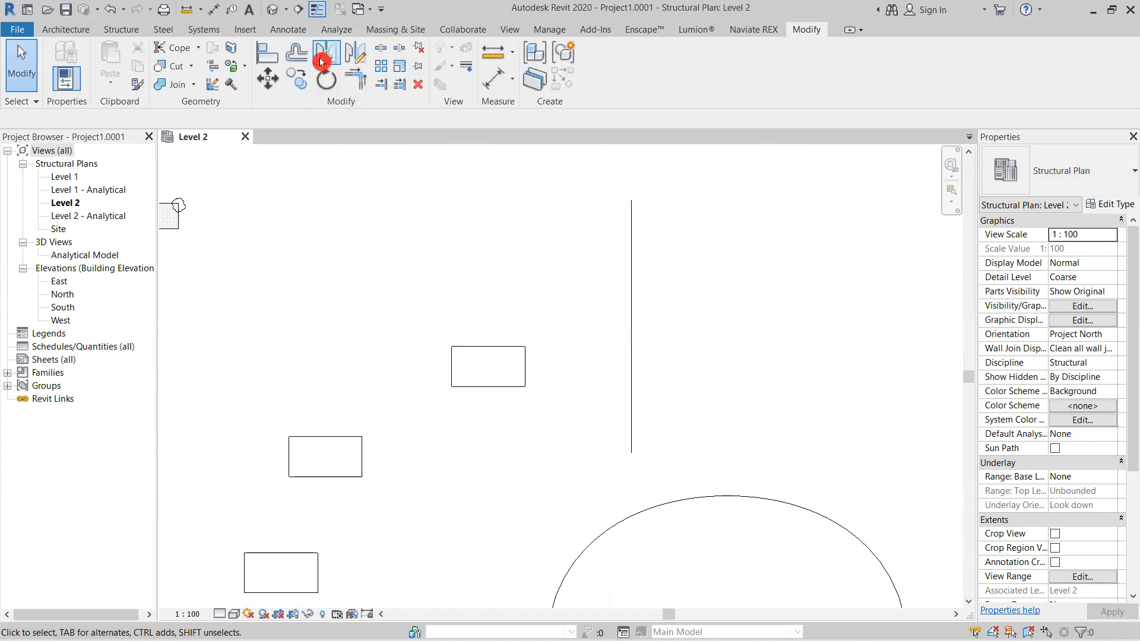
left_click(326, 58)
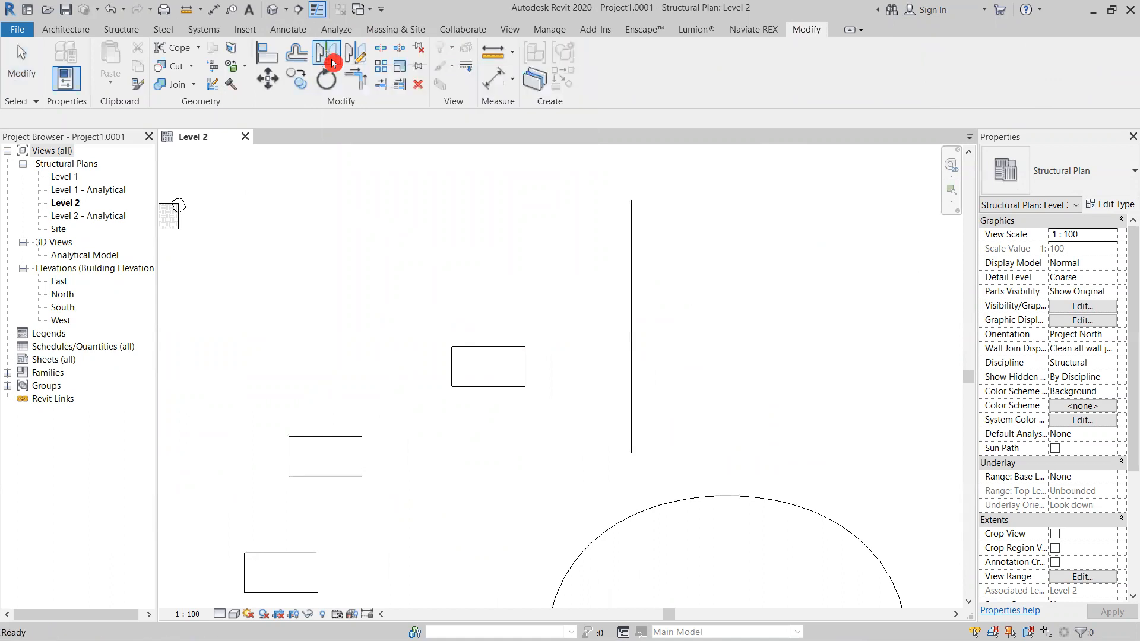
left_click(415, 351)
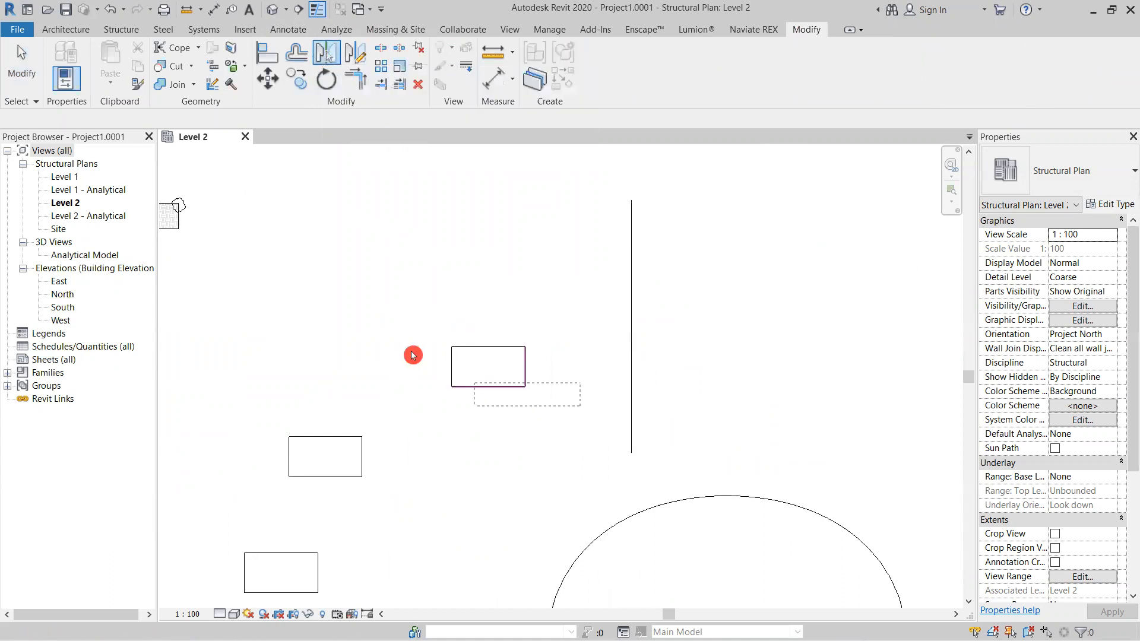
left_click(388, 313)
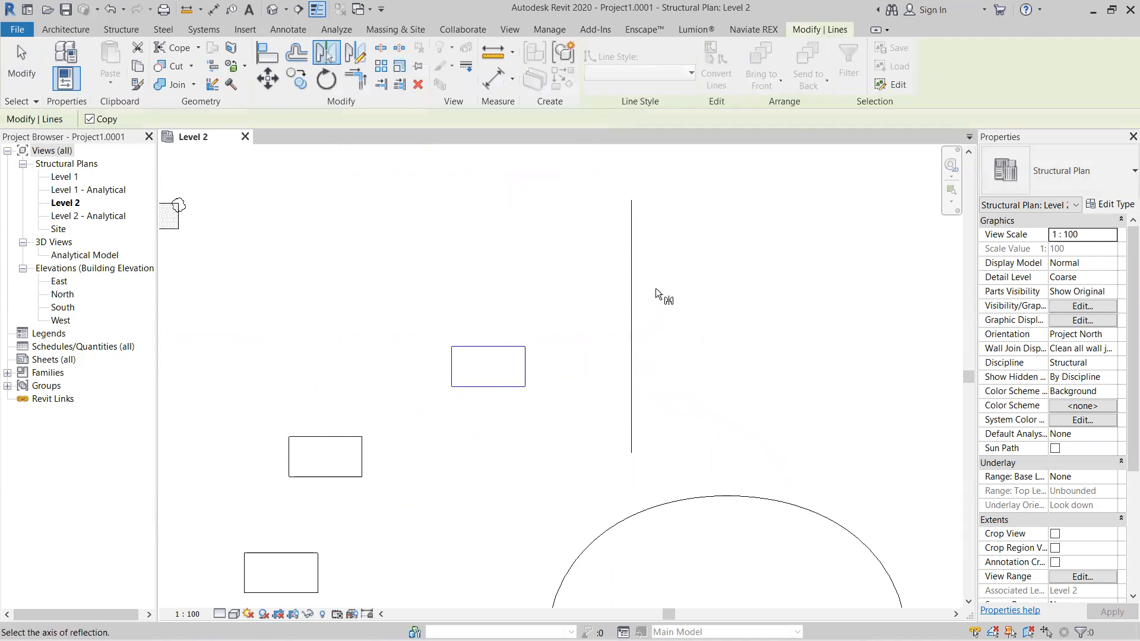
left_click(635, 318)
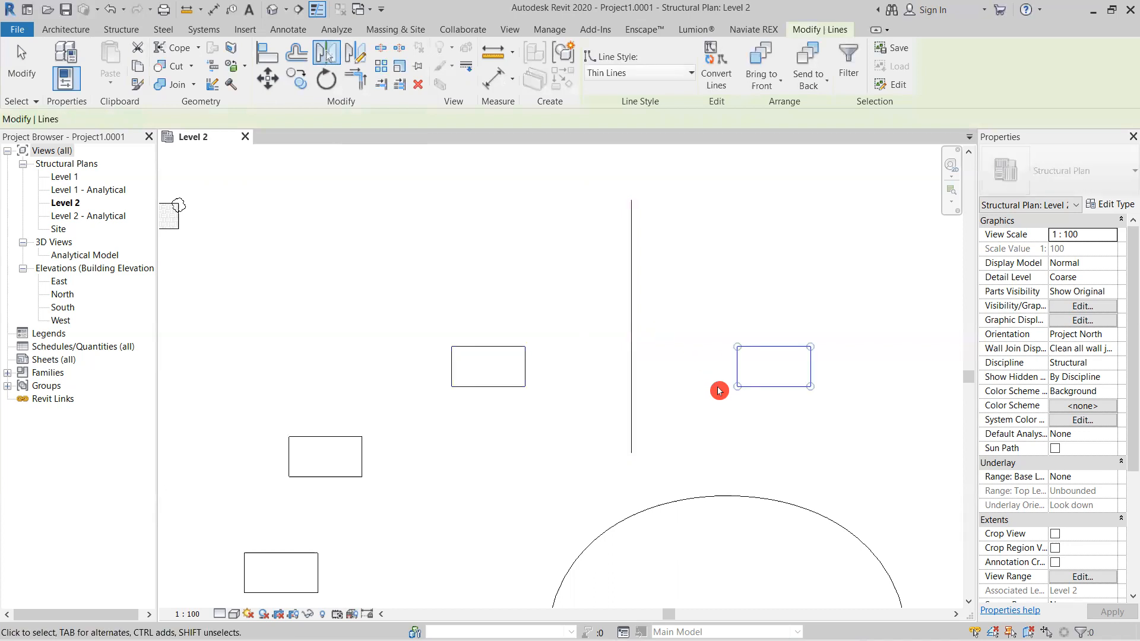
left_click(739, 414)
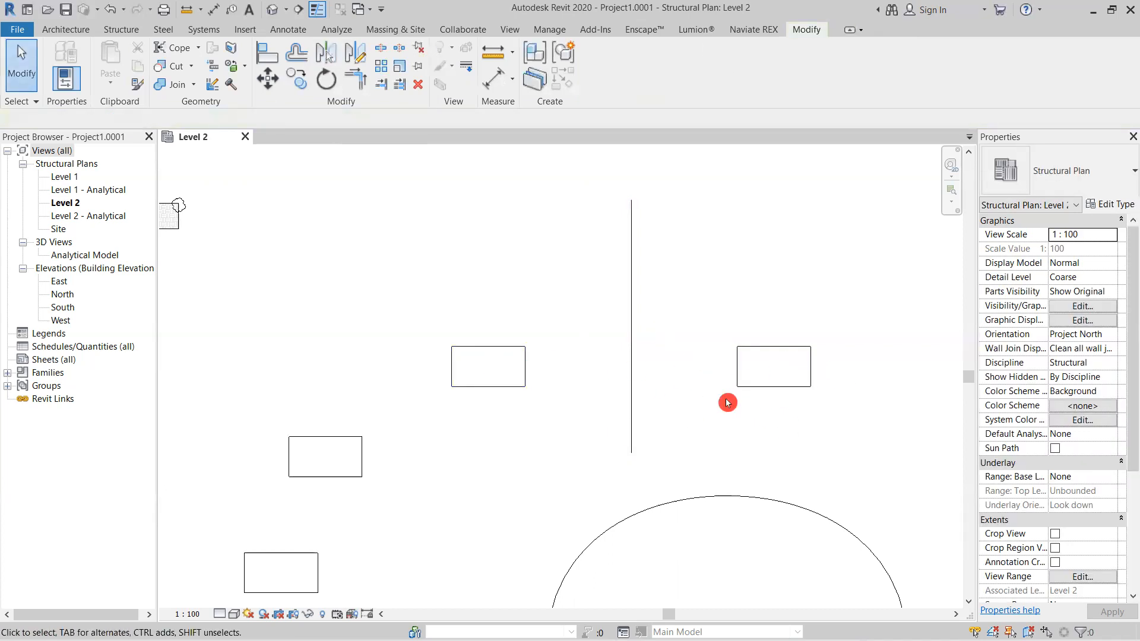
Step: Mirror a copy of the rectangle left of the vertical line across a drawn vertical axis on its left side
middle_click_drag(767, 433, 764, 408)
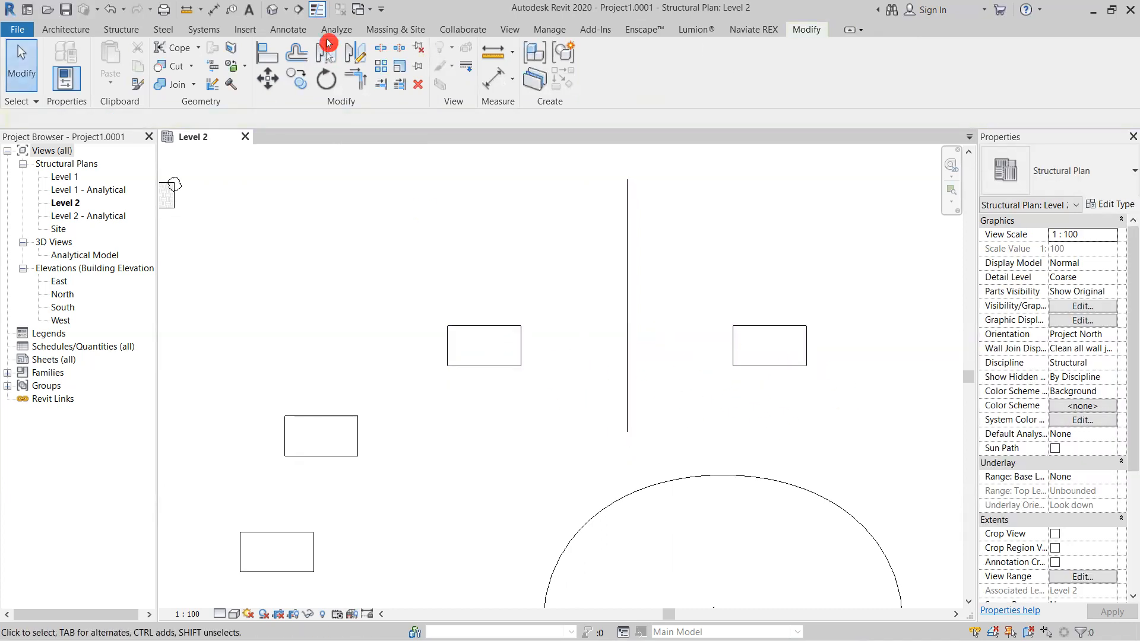
left_click(367, 59)
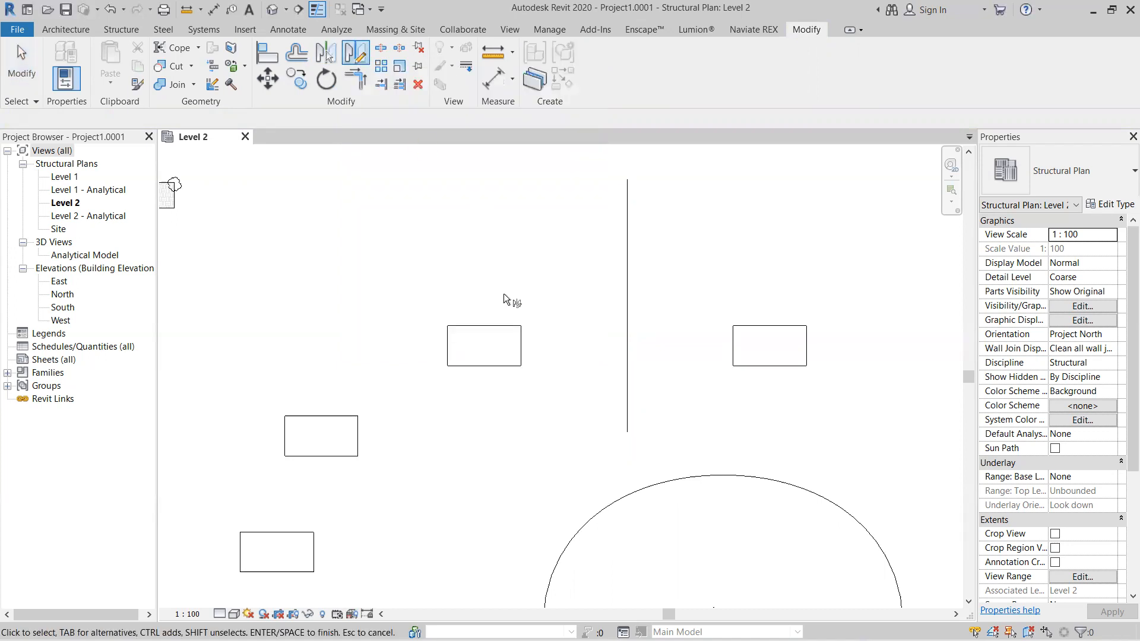
left_click_drag(504, 389, 352, 291)
key("Return")
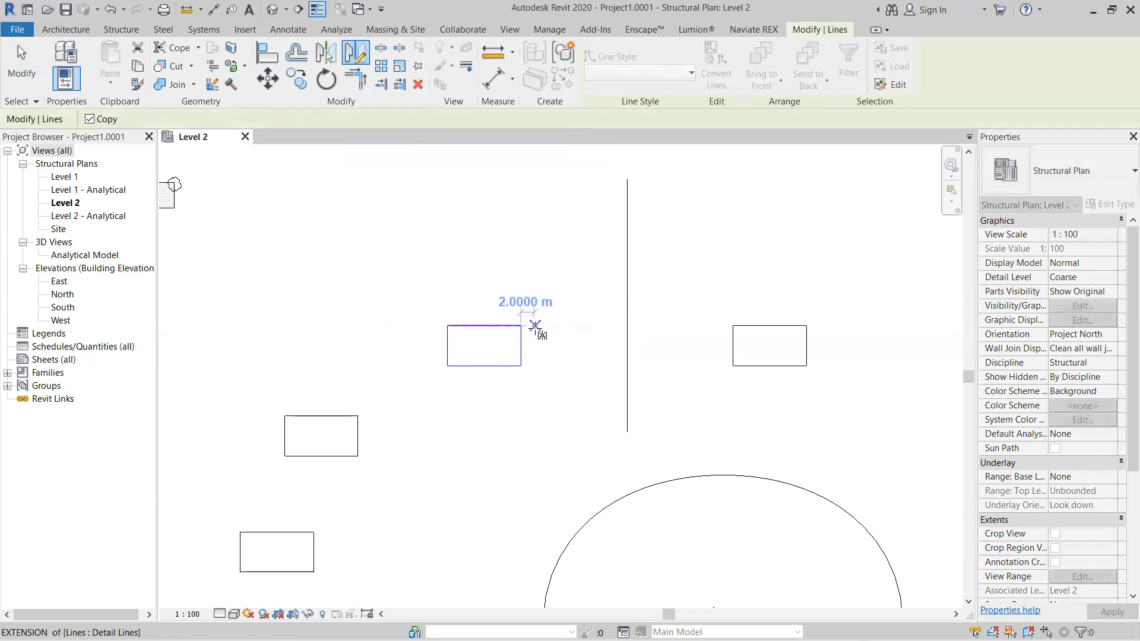
left_click(343, 229)
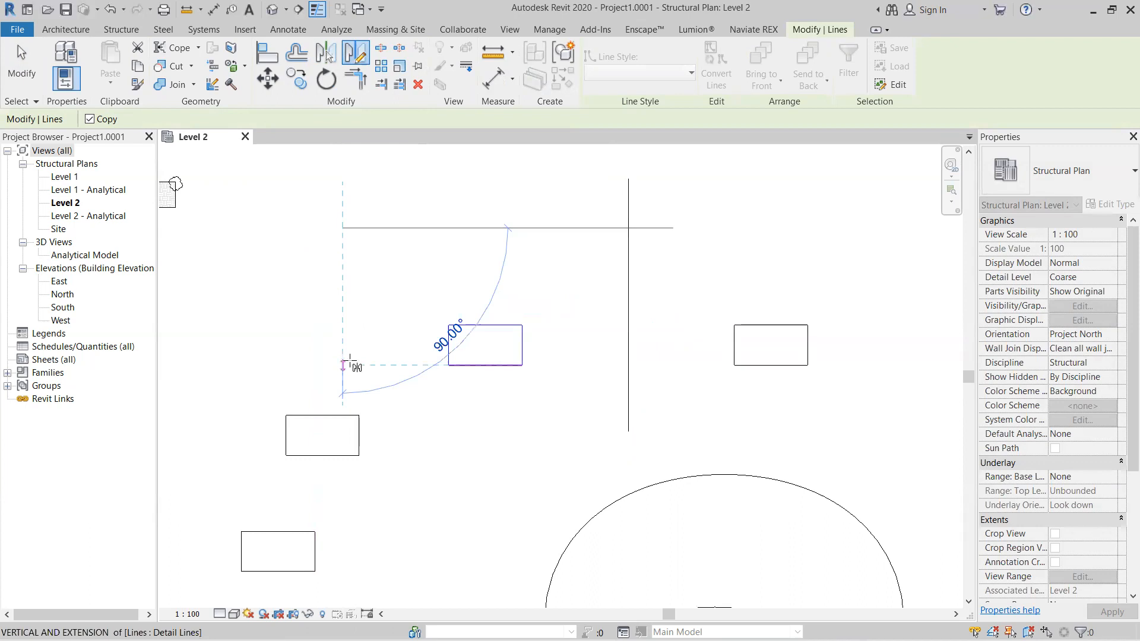
left_click(343, 365)
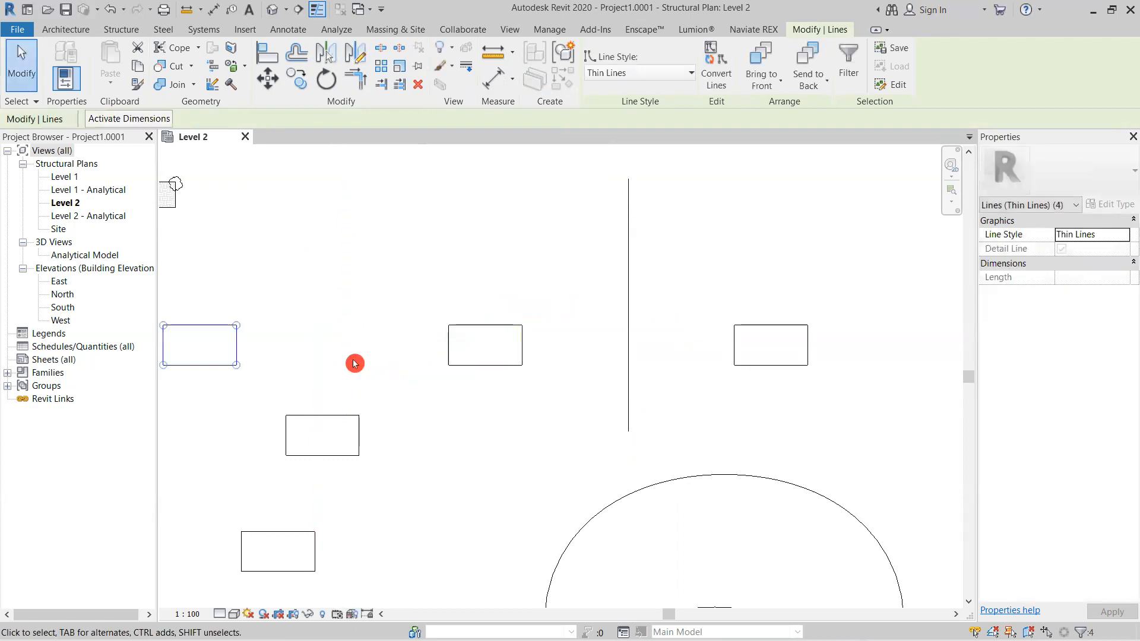
Step: Mirror a copy of the new leftmost rectangle across a drawn vertical axis between it and the rectangle to its right
middle_click_drag(353, 364, 560, 315)
scroll(557, 310, "up", 2)
scroll(504, 285, "down", 2)
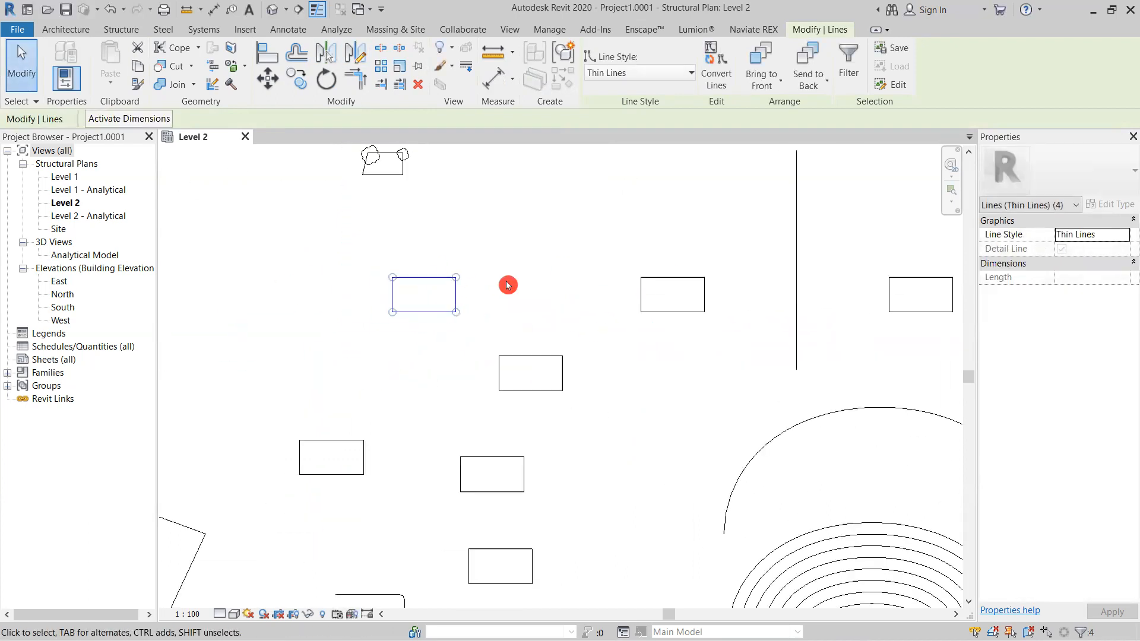
scroll(351, 253, "up", 1)
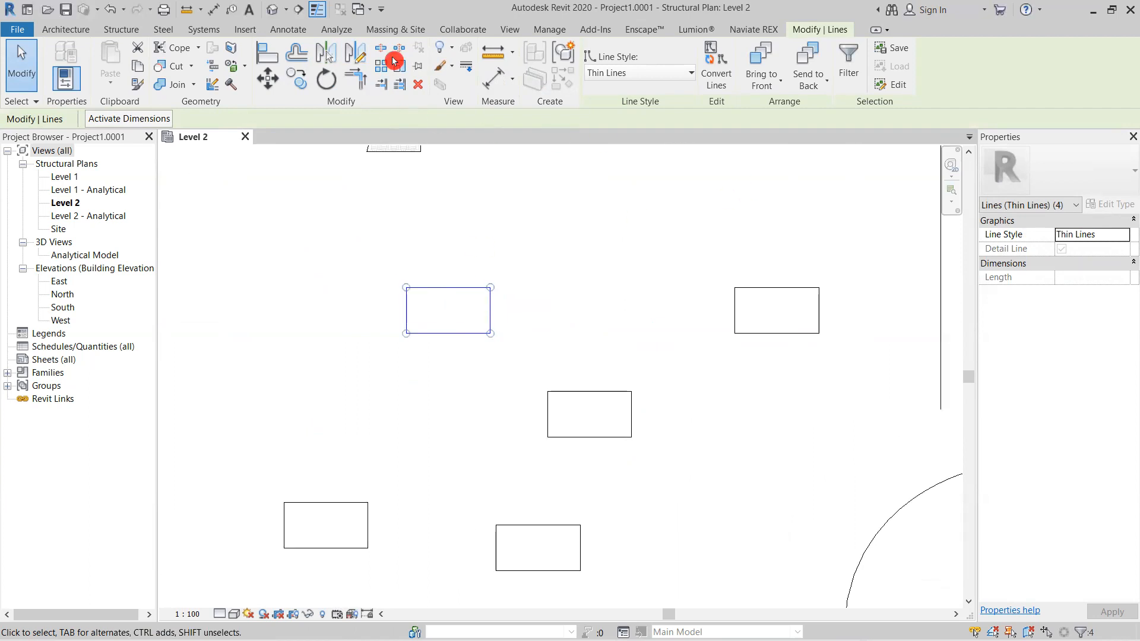
left_click(355, 54)
left_click(580, 234)
left_click(582, 359)
scroll(724, 273, "up", 2)
scroll(697, 372, "down", 2)
scroll(755, 440, "down", 2)
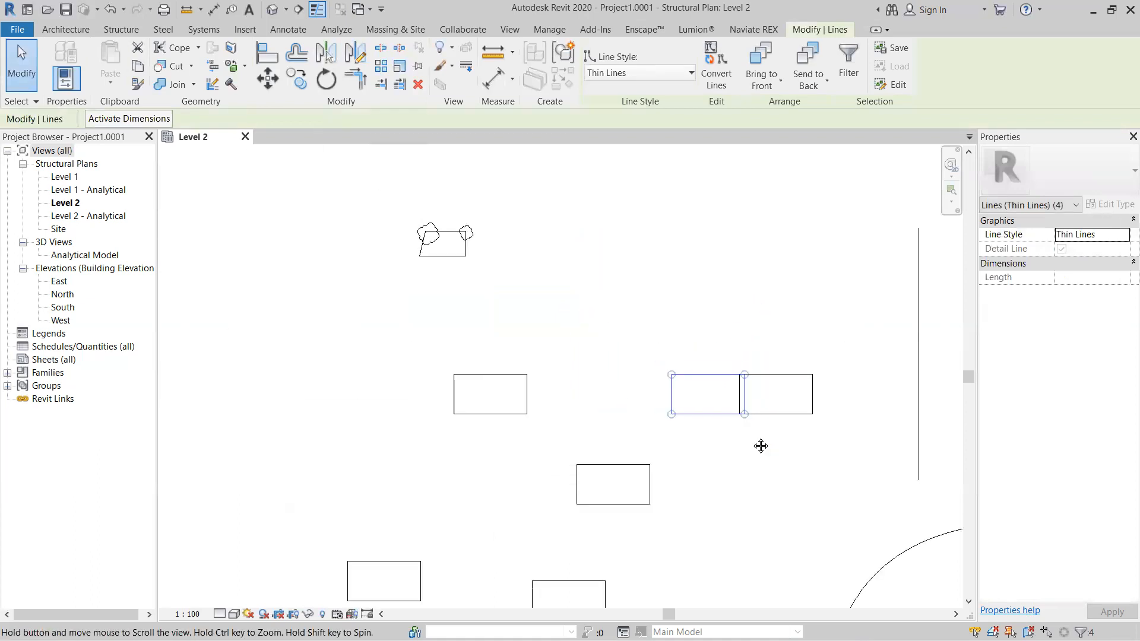
middle_click_drag(742, 469, 674, 395)
left_click(675, 398)
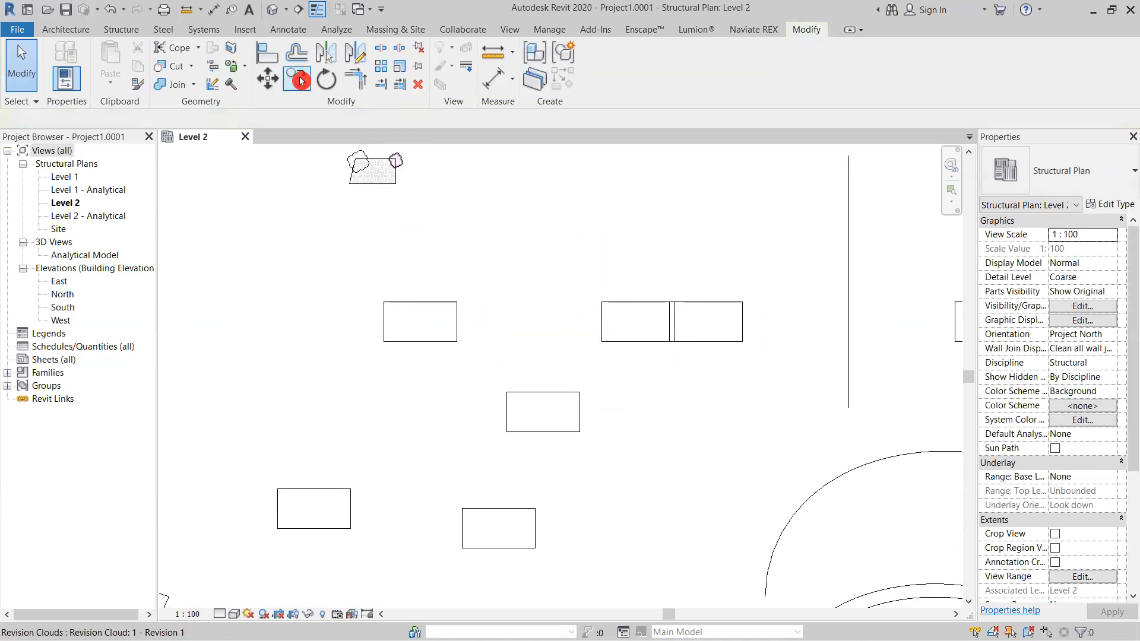
Step: Rotate the leftmost rectangle of the upper row, below the clouded region, 61° clockwise about its centre
middle_click_drag(456, 383, 553, 393)
scroll(540, 391, "up", 6)
middle_click_drag(578, 341, 620, 412)
left_click_drag(693, 409, 348, 234)
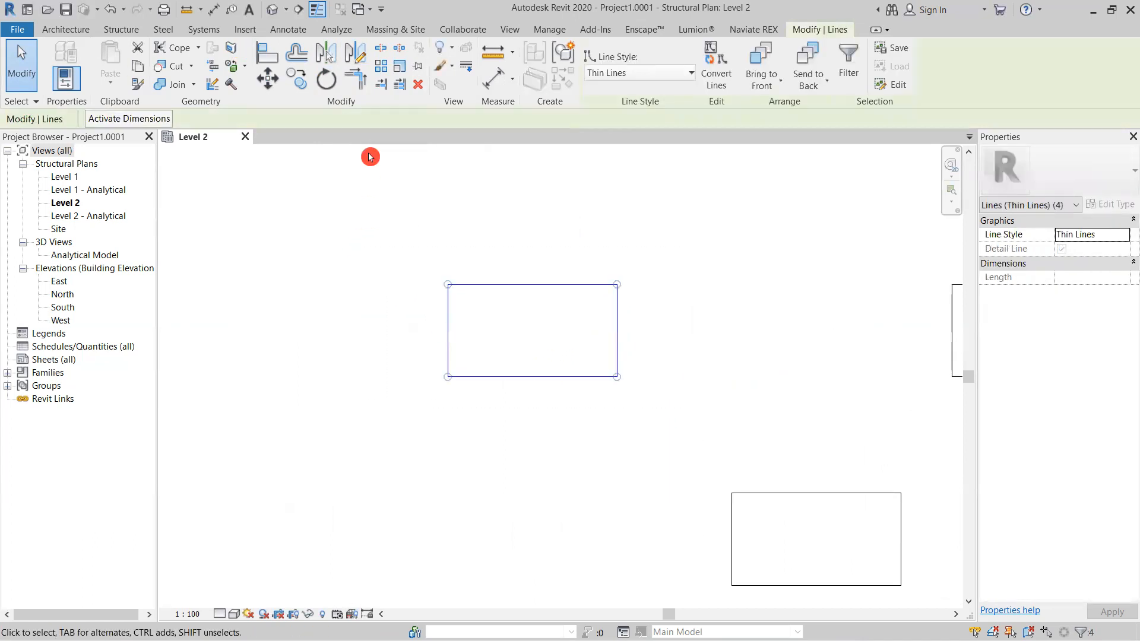
left_click(335, 85)
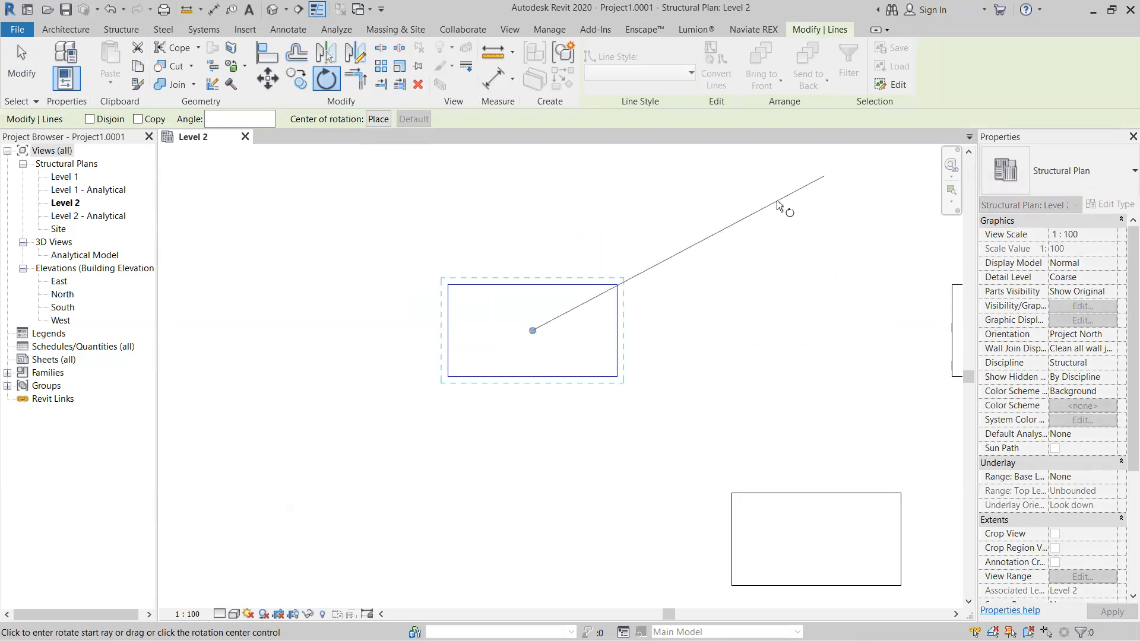
left_click(775, 194)
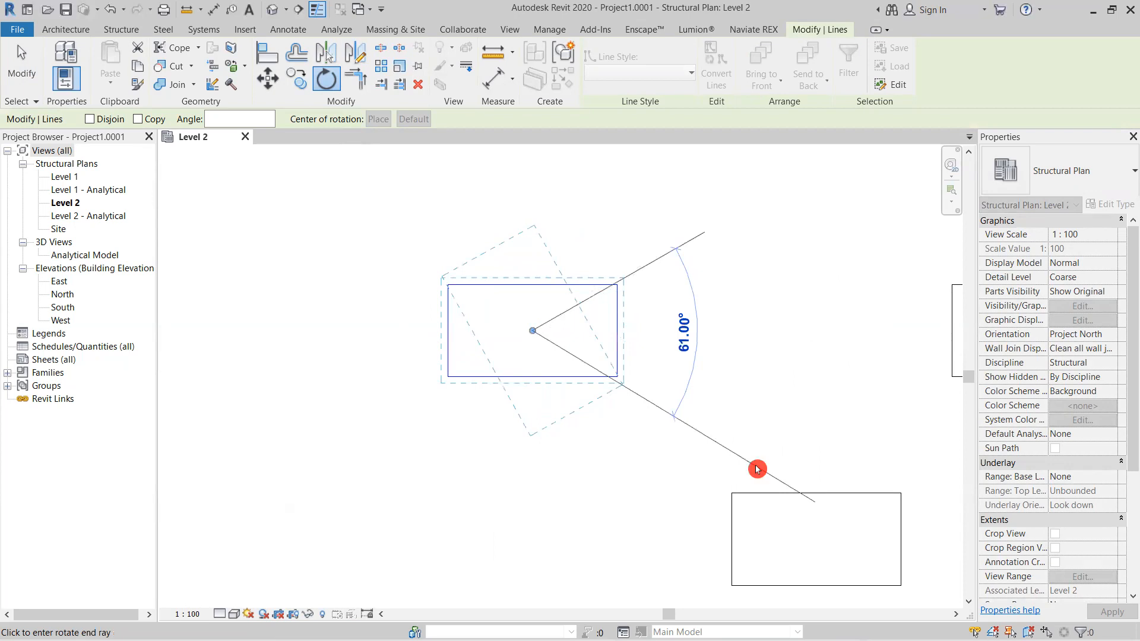
left_click(757, 469)
scroll(646, 430, "down", 4)
Step: Rotate the tilted rectangle about 69° counterclockwise about its centre
left_click(327, 88)
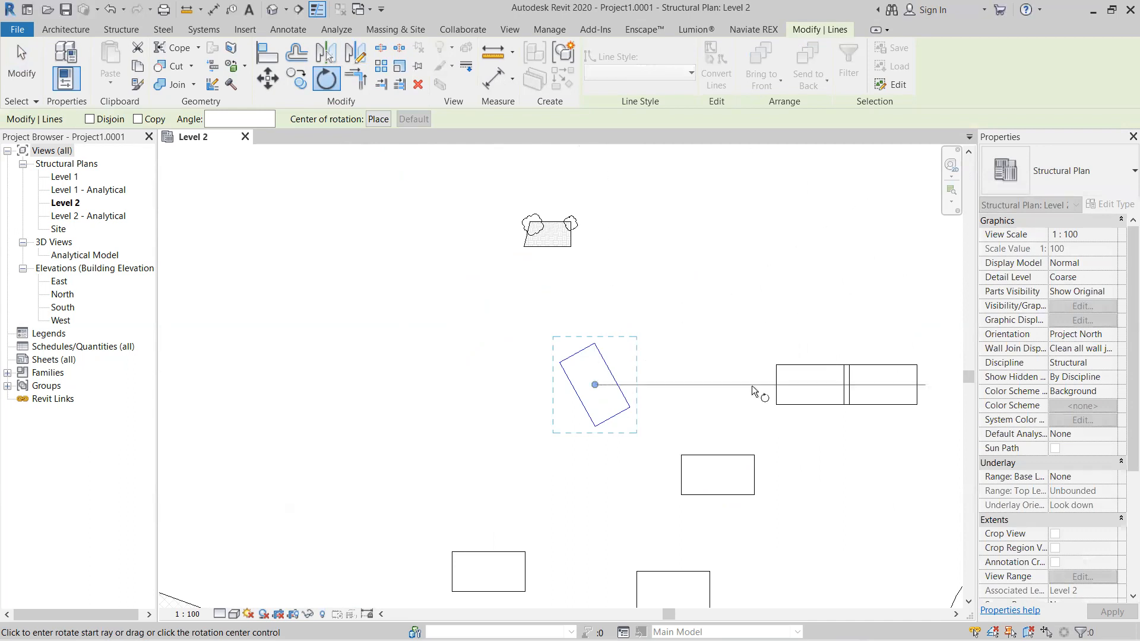
left_click(509, 294)
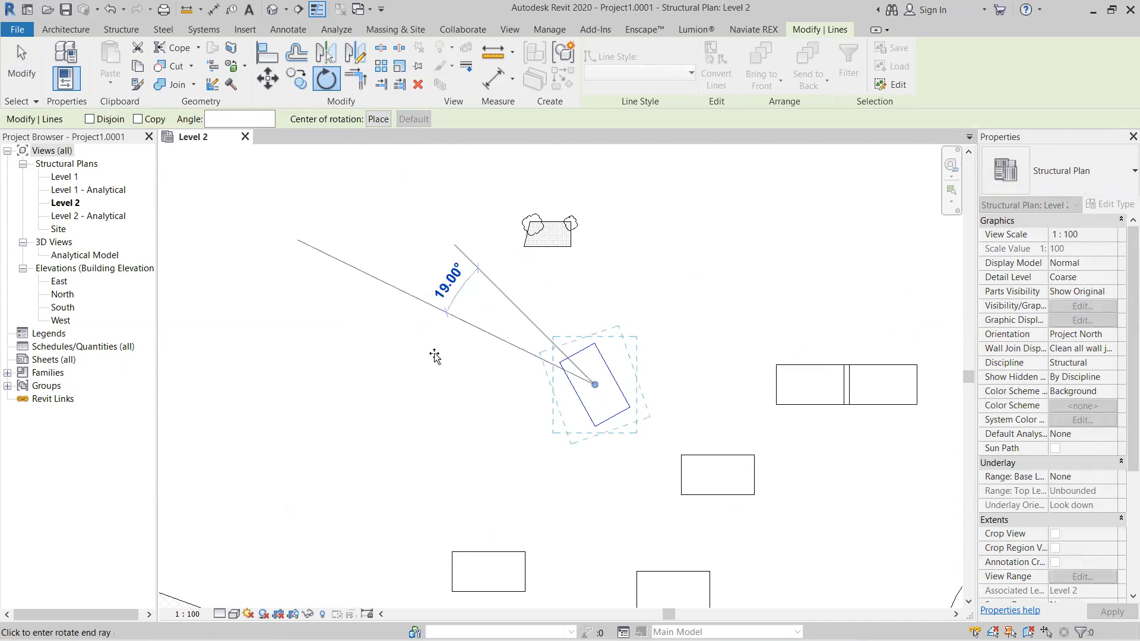
middle_click_drag(428, 400, 440, 273)
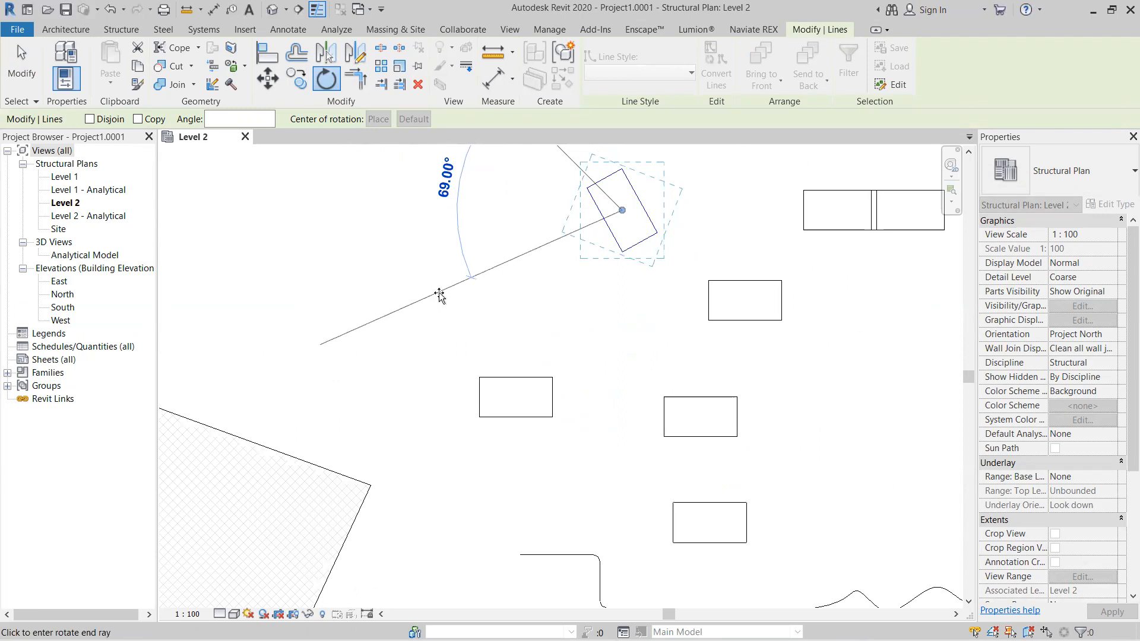
left_click(614, 295)
middle_click_drag(617, 304, 570, 419)
scroll(612, 304, "up", 3)
left_click(659, 354)
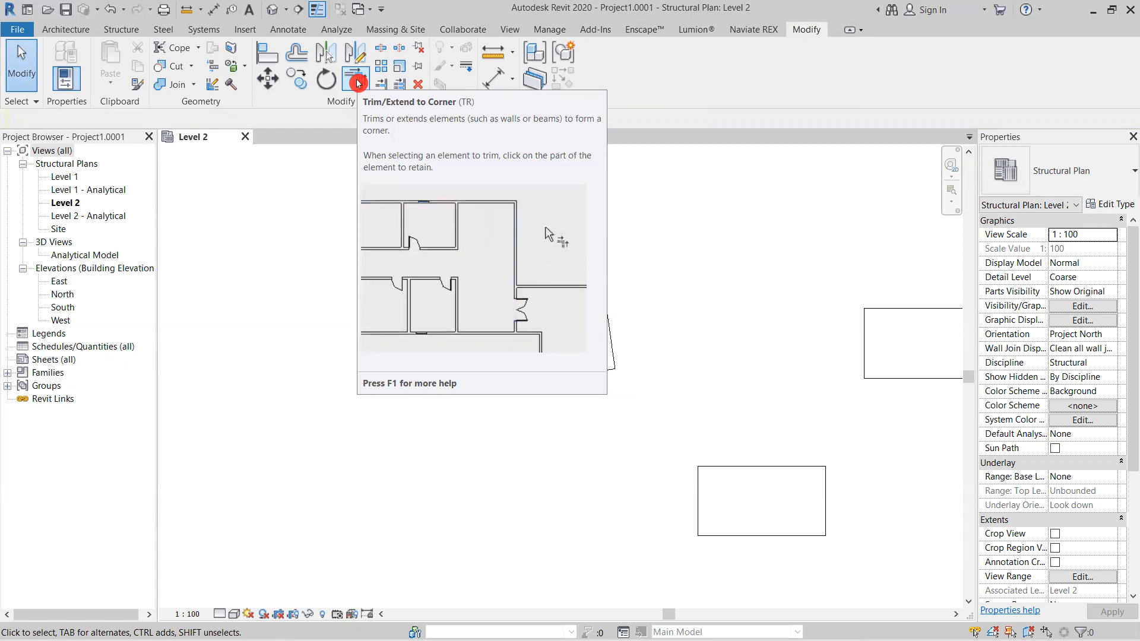
Step: Draw a vertical detail line about 23 m long in the empty space above the large hatched region
scroll(741, 315, "down", 3)
mouse_move(715, 302)
middle_mouse_down()
mouse_move(606, 283)
mouse_move(518, 244)
middle_mouse_up()
scroll(569, 345, "down", 1)
middle_click_drag(504, 378, 738, 273)
middle_click_drag(678, 330, 822, 271)
scroll(634, 311, "up", 2)
middle_click_drag(678, 280, 630, 393)
scroll(631, 393, "down", 2)
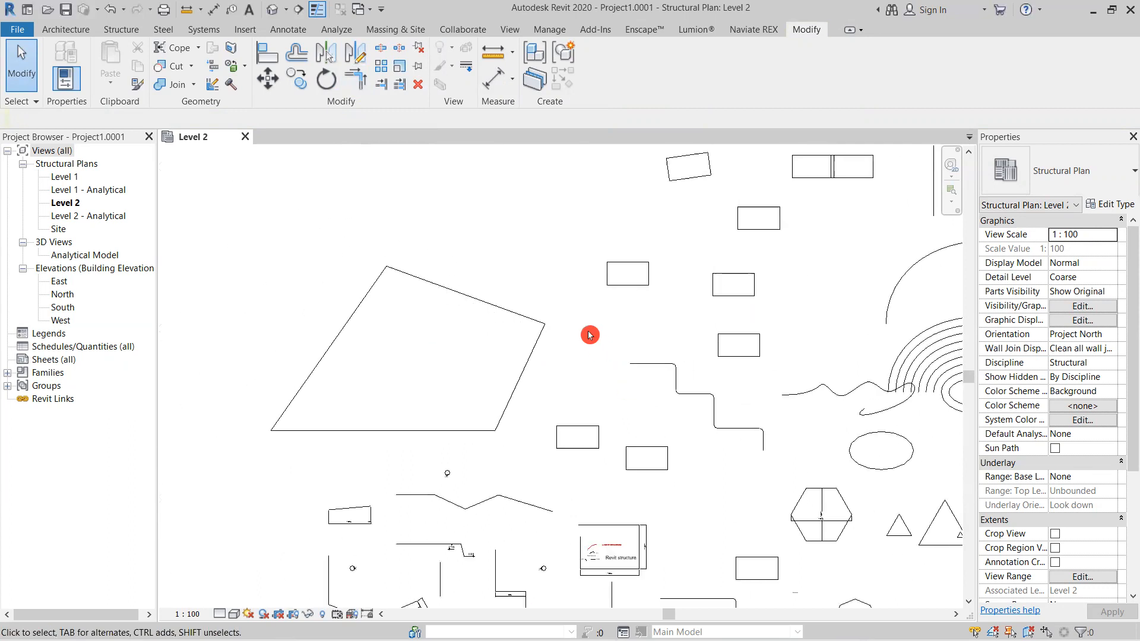
middle_click_drag(589, 335, 651, 501)
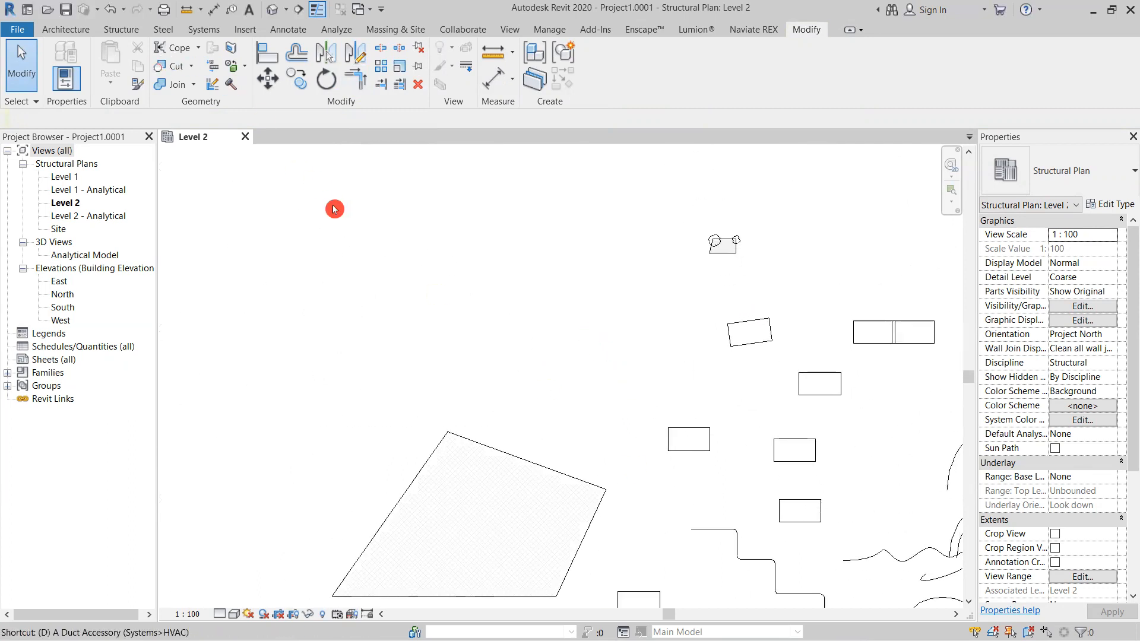
key("d")
key("l")
left_click(499, 244)
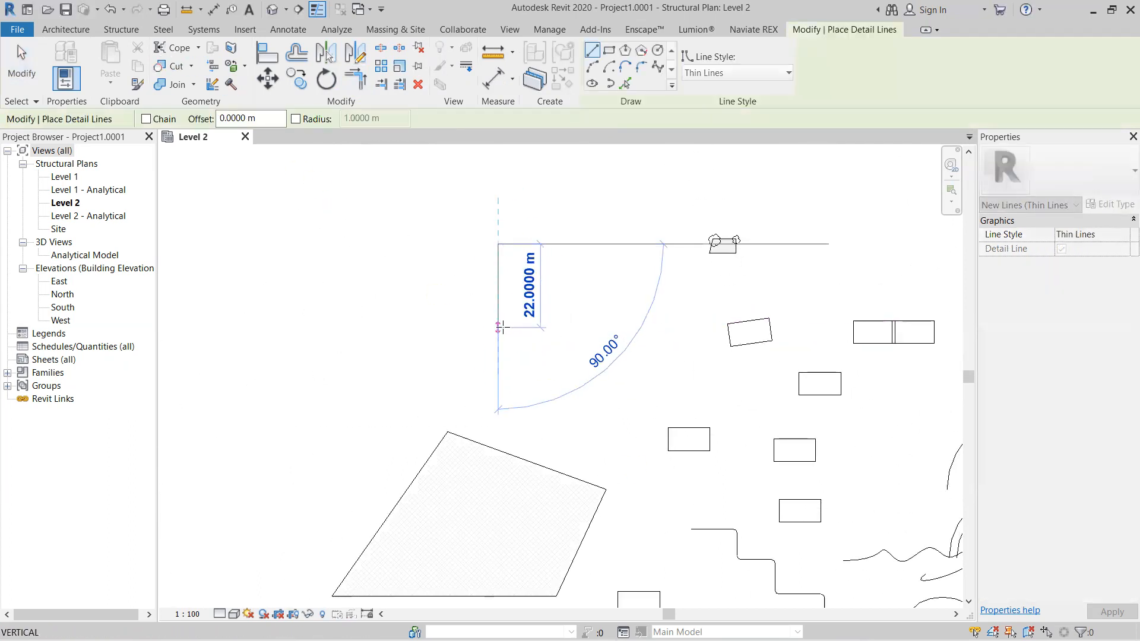
left_click(499, 331)
Step: Draw a shorter vertical detail line to the right of the first one, starting level with its lower end
left_click(606, 331)
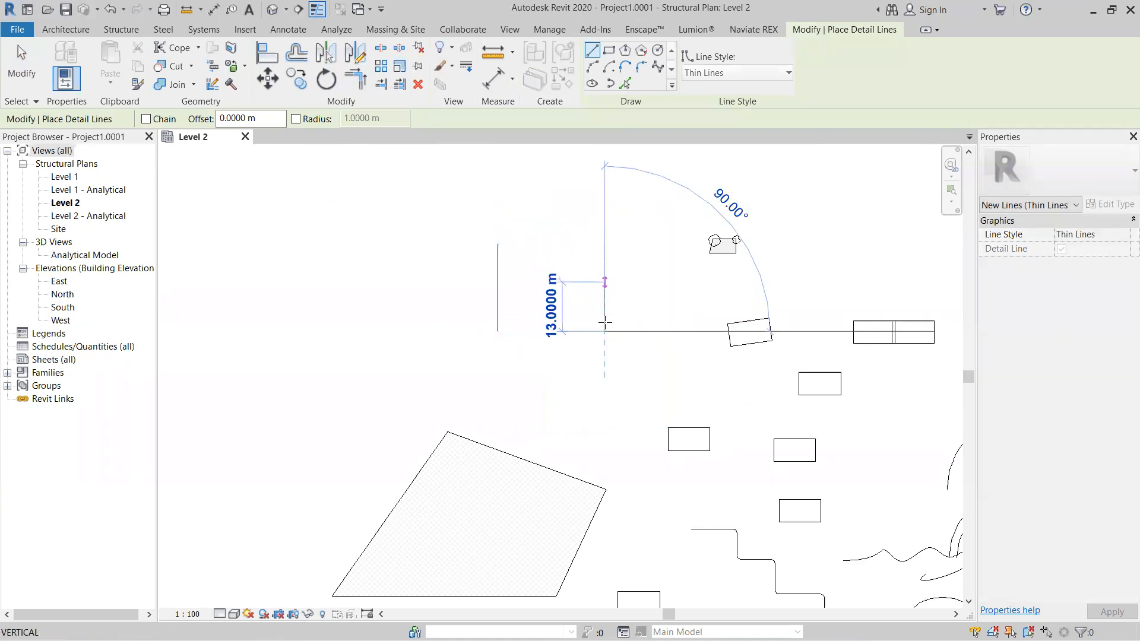
scroll(606, 307, "up", 2)
left_click(605, 254)
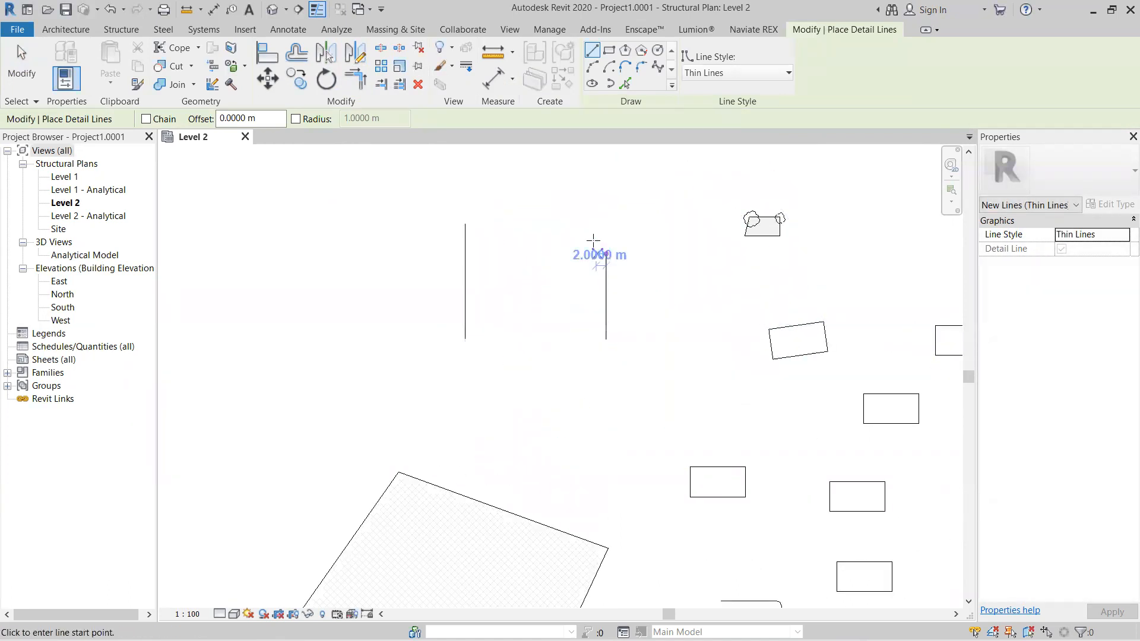
key("Escape")
key("Escape")
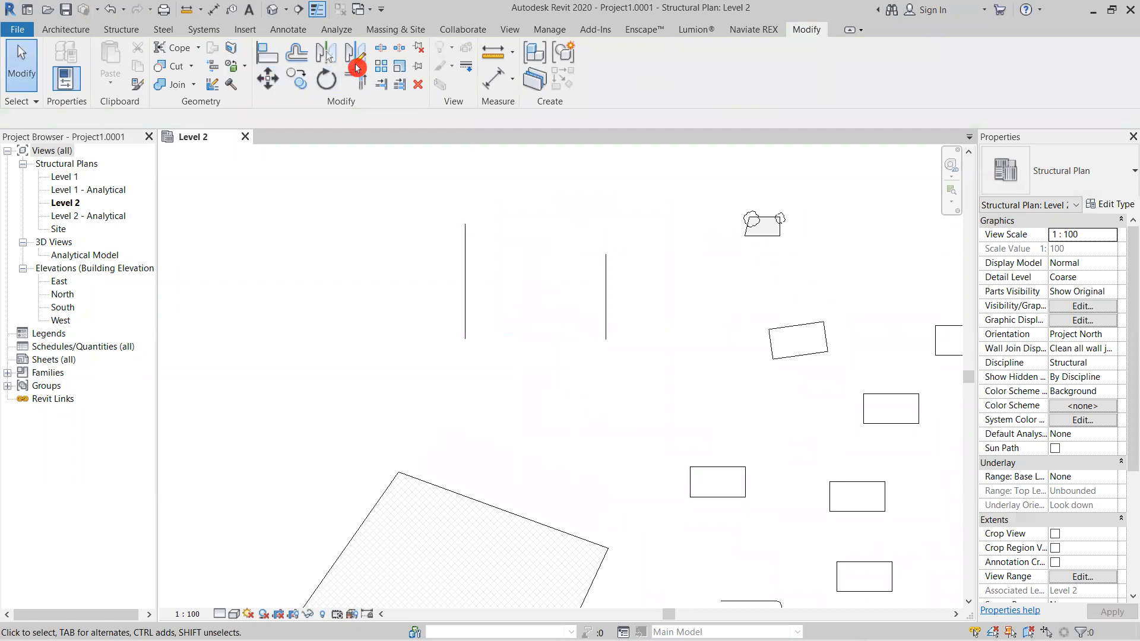
scroll(585, 346, "down", 2)
scroll(556, 311, "up", 3)
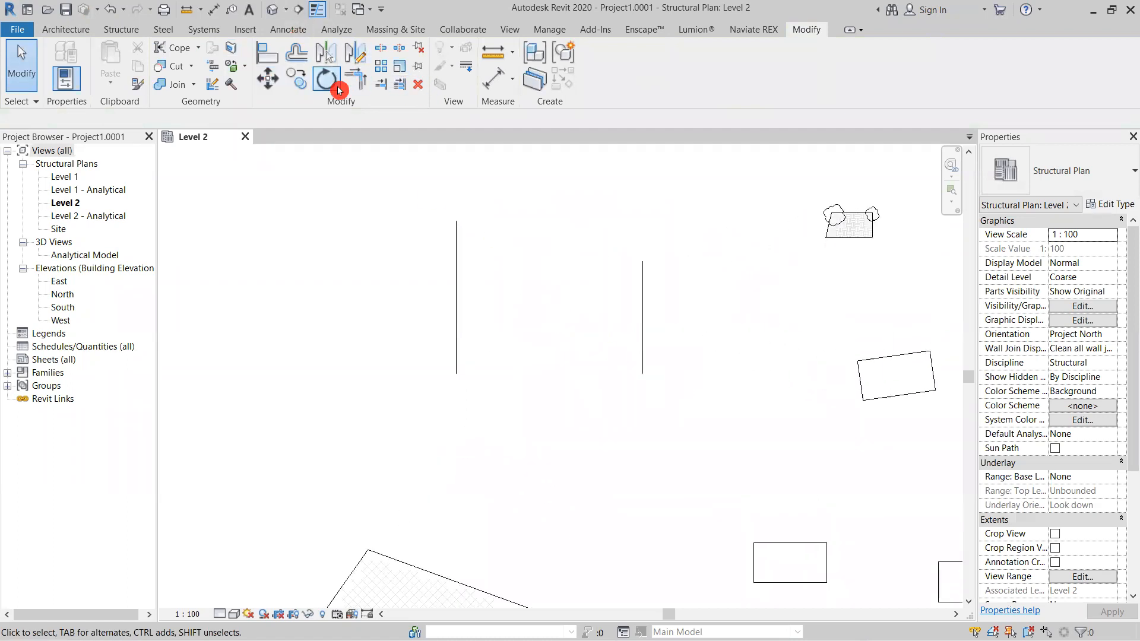
left_click(356, 79)
left_click(456, 323)
key("Escape")
key("Escape")
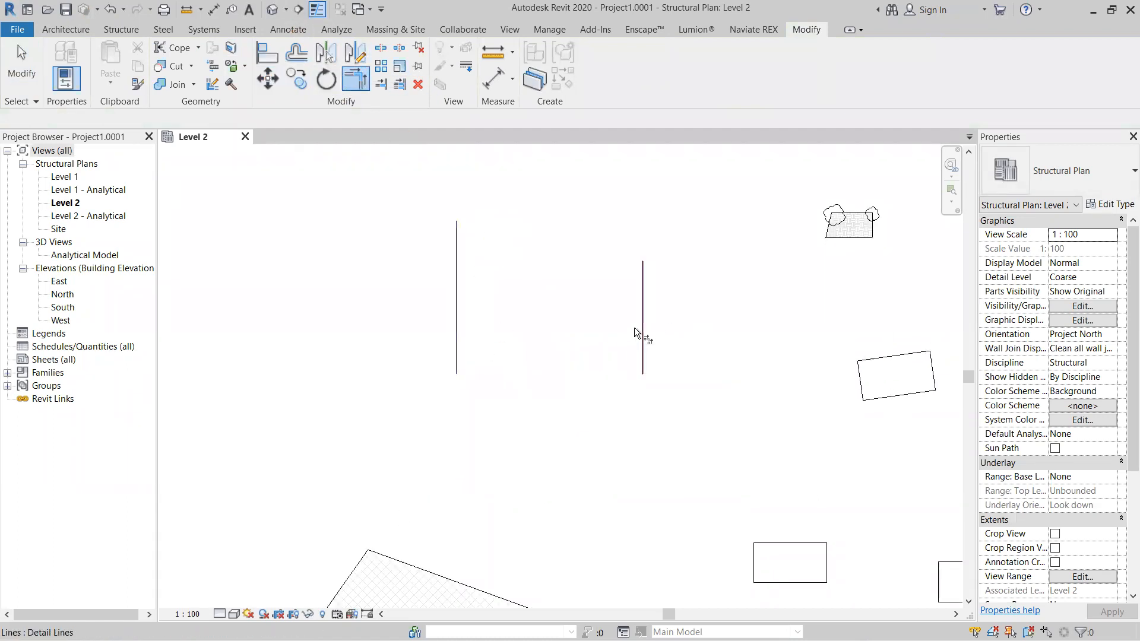
Step: Draw two horizontal detail lines running right from the lower and upper ends of the left vertical line, stopping short of the right one
key("d")
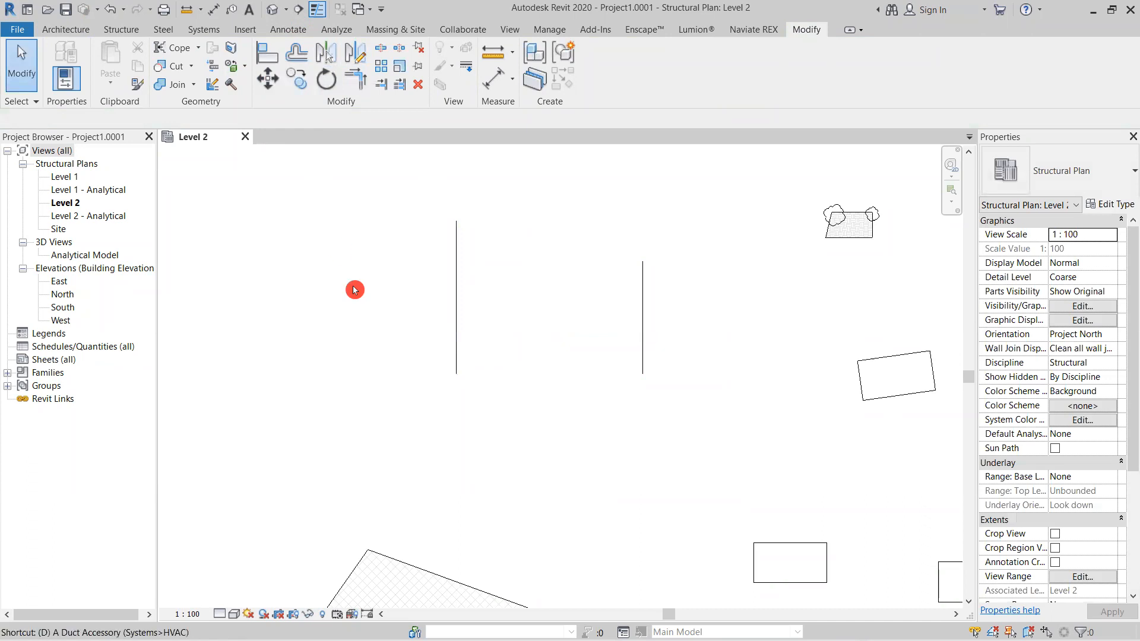
key("l")
left_click(456, 374)
left_click(569, 375)
left_click(456, 221)
left_click(589, 221)
scroll(664, 230, "up", 4)
scroll(532, 242, "down", 3)
key("Escape")
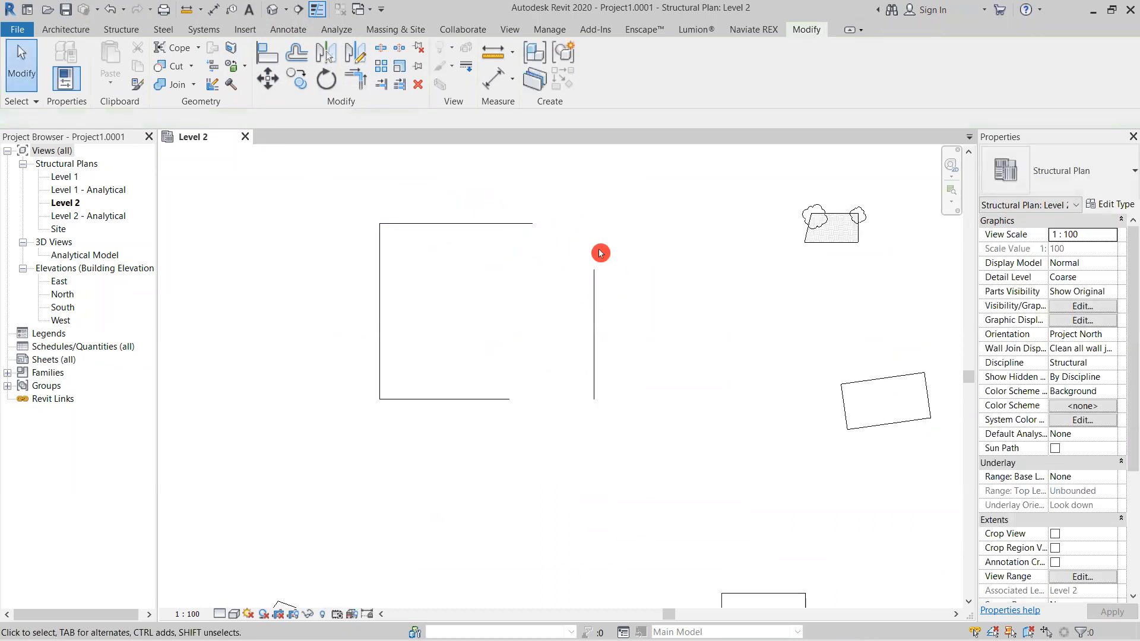
Step: Try stretching the upper horizontal line's free end to above the right vertical line, and undo the change
left_click(534, 229)
left_click_drag(534, 229, 601, 237)
left_click(603, 292)
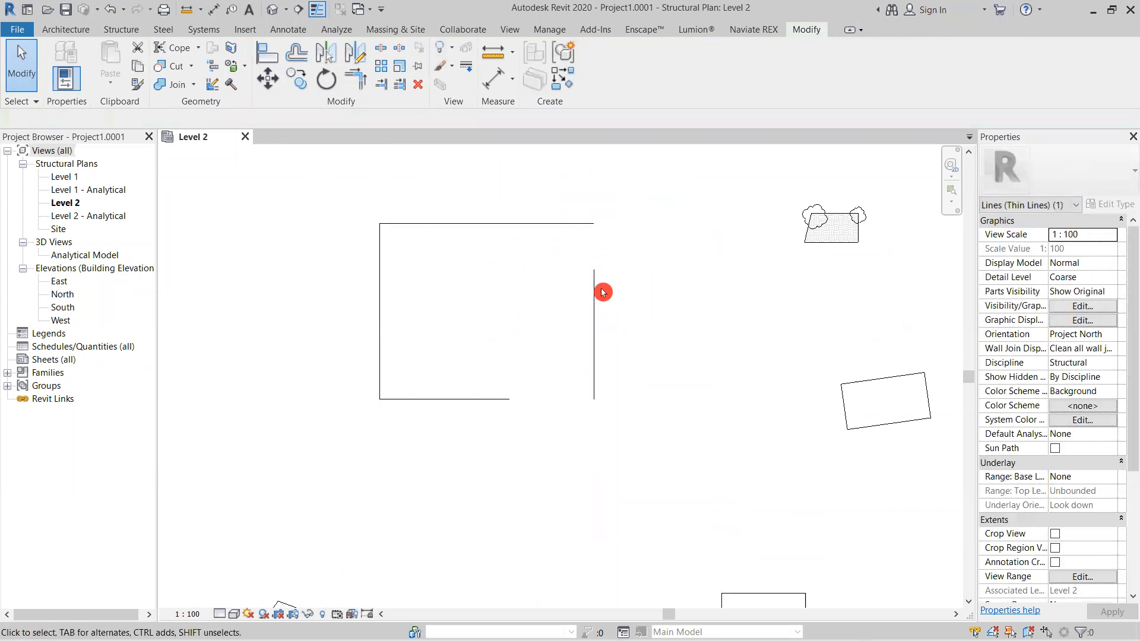
key("ctrl+z")
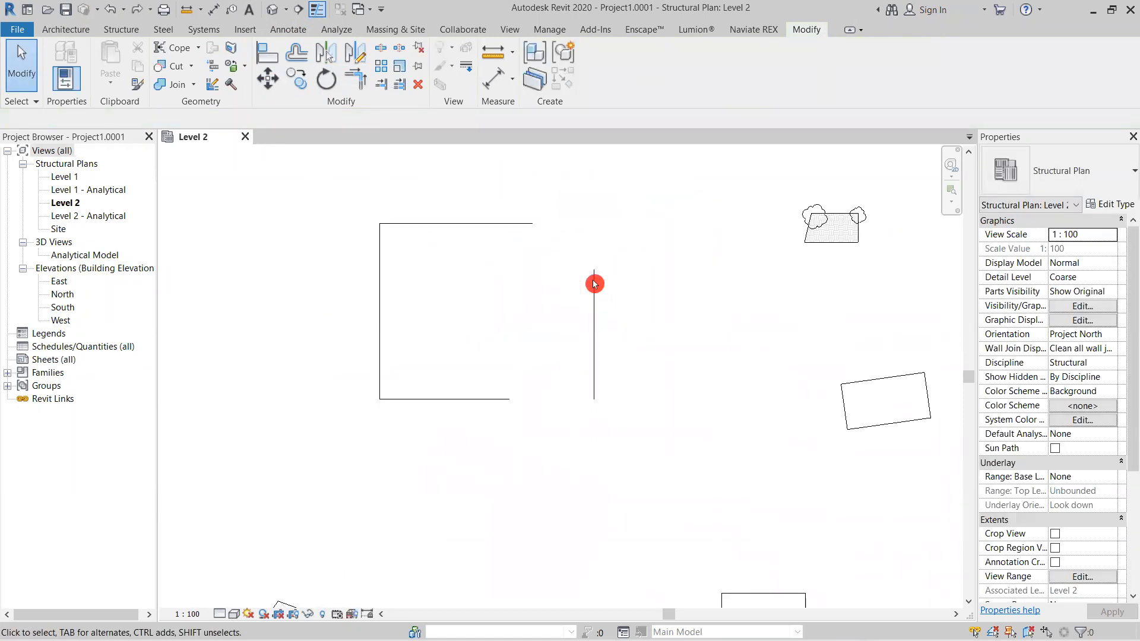
Step: Join the upper and lower horizontal lines to the right vertical line with Trim/Extend to Corner, closing the rectangle
left_click(355, 81)
left_click(502, 230)
left_click(594, 298)
left_click(590, 377)
left_click(484, 398)
scroll(524, 280, "down", 3)
scroll(476, 247, "up", 3)
scroll(626, 362, "down", 1)
middle_click_drag(626, 361, 602, 303)
key("Escape")
Step: Reopen the rectangle's upper-right corner by shortening the upper line from its right end and the right line from its upper end
left_click(573, 225)
left_click_drag(630, 221, 522, 221)
left_click(555, 247)
left_click(631, 273)
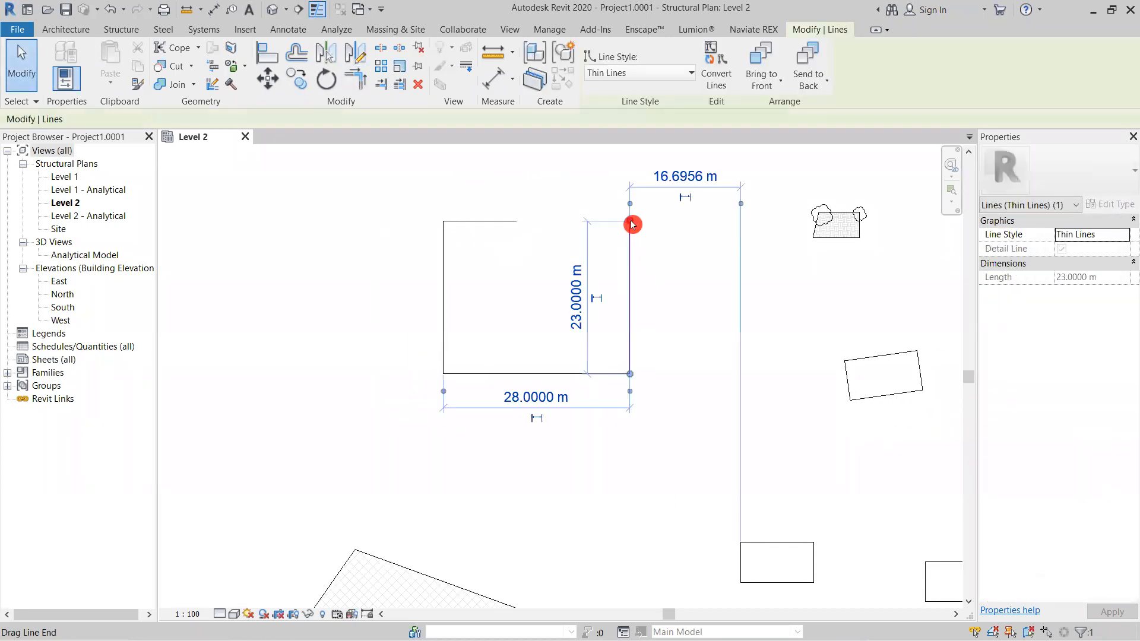
left_click_drag(630, 222, 629, 321)
left_click(665, 242)
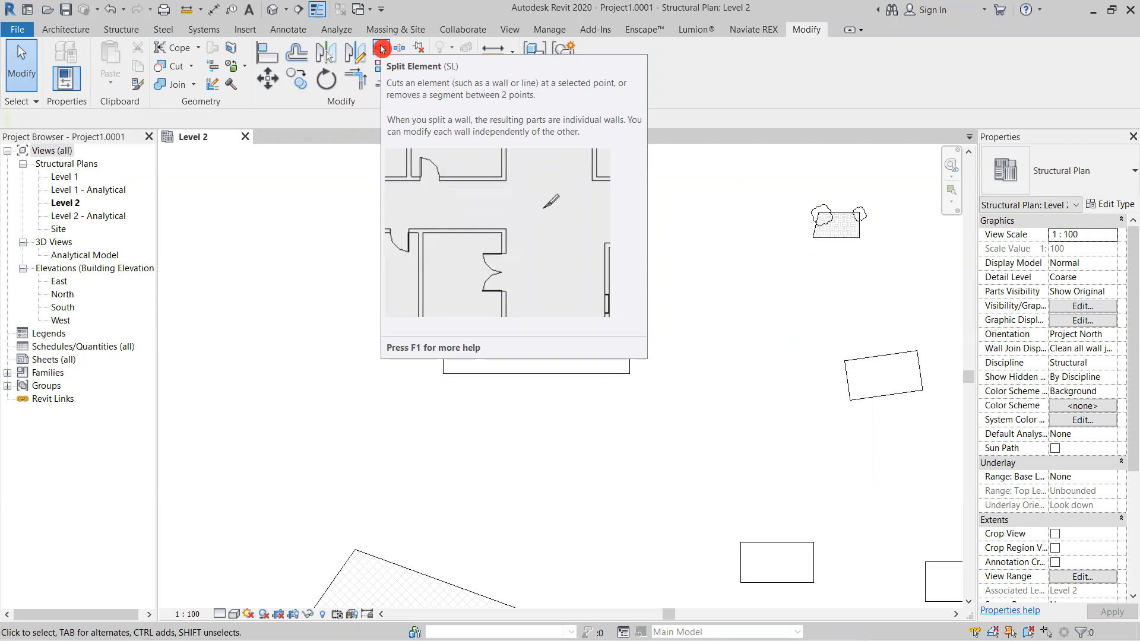
Step: Split the lower horizontal line at two points with Split Element, the first about 10.9 m from its left end
left_click(381, 48)
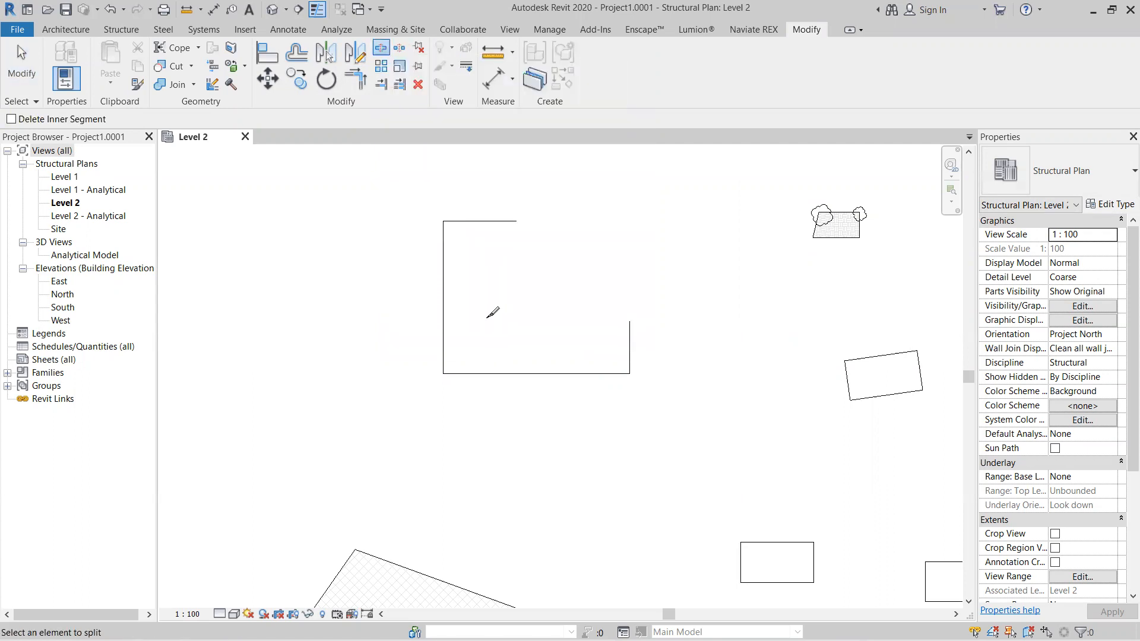
scroll(487, 318, "up", 7)
scroll(609, 446, "down", 2)
middle_click_drag(630, 396, 664, 211)
scroll(629, 237, "up", 1)
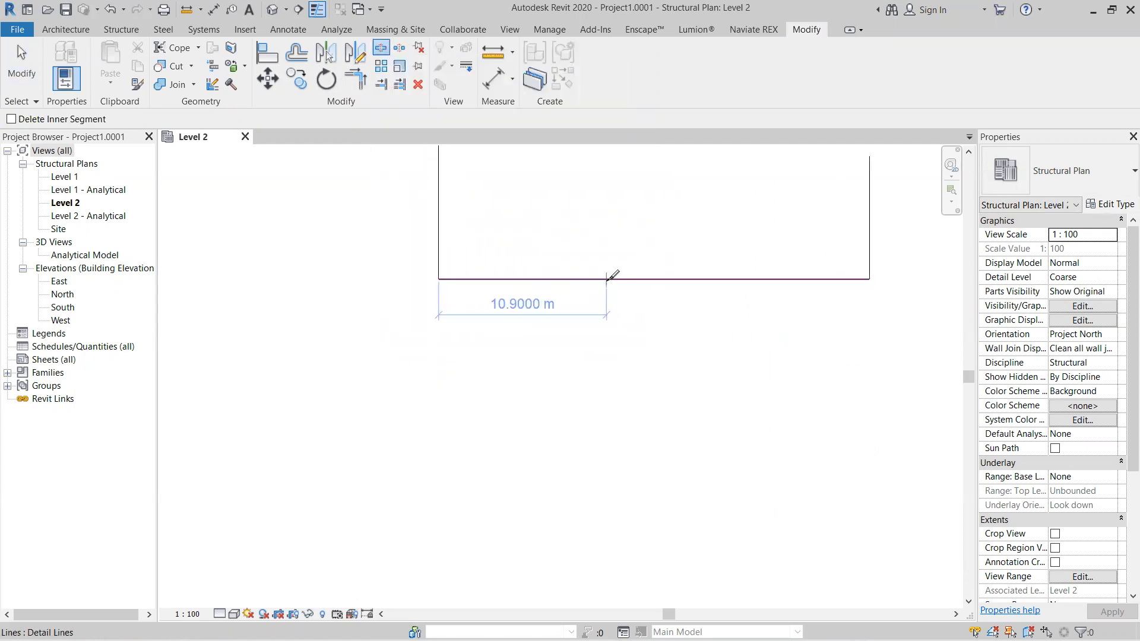
left_click(607, 277)
scroll(615, 281, "up", 3)
scroll(613, 275, "down", 3)
middle_click_drag(587, 351, 594, 380)
left_click(604, 335)
key("Escape")
Step: Delete the middle segment between the two split points of the lower horizontal line
left_click(604, 333)
key("Delete")
scroll(613, 349, "down", 1)
scroll(614, 344, "down", 2)
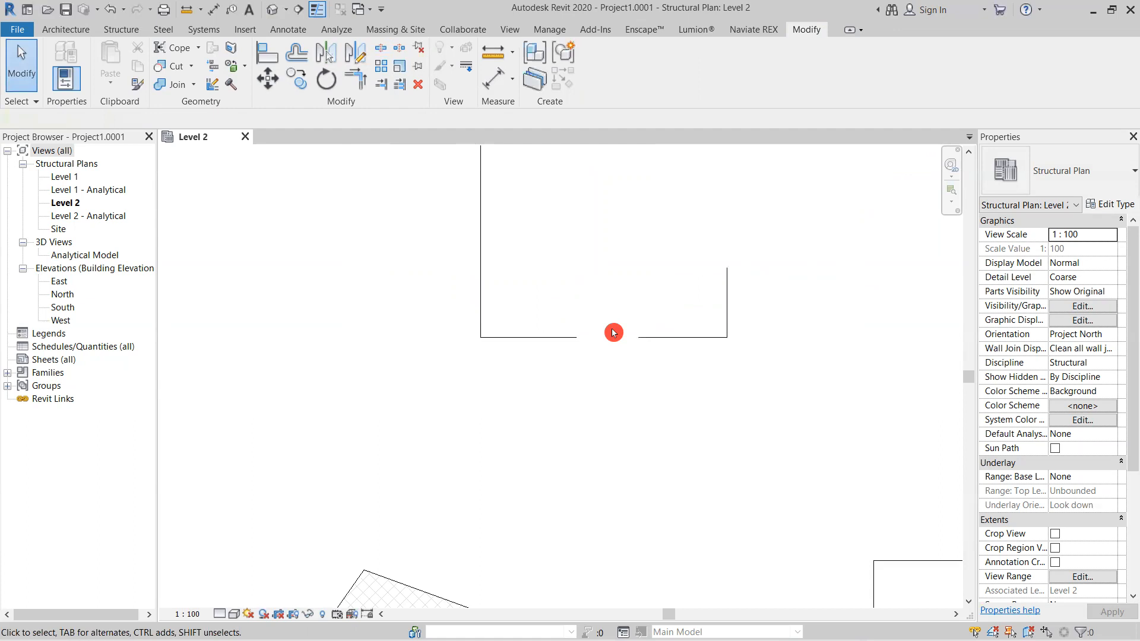
middle_click_drag(596, 311, 573, 370)
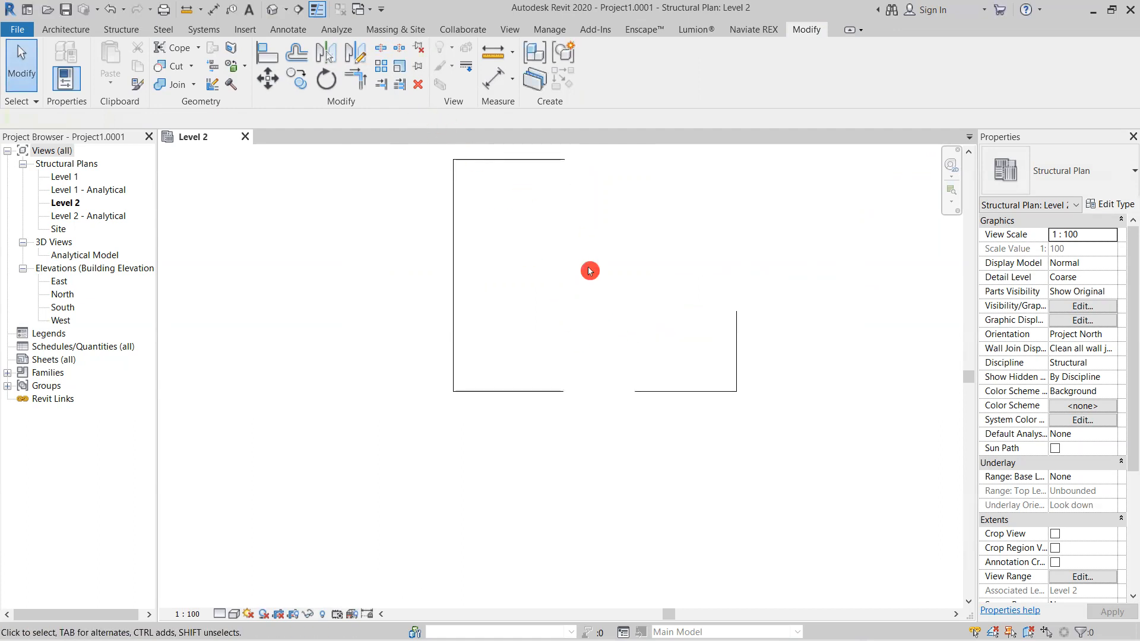
scroll(589, 271, "down", 3)
middle_click_drag(609, 272, 580, 295)
scroll(593, 301, "up", 3)
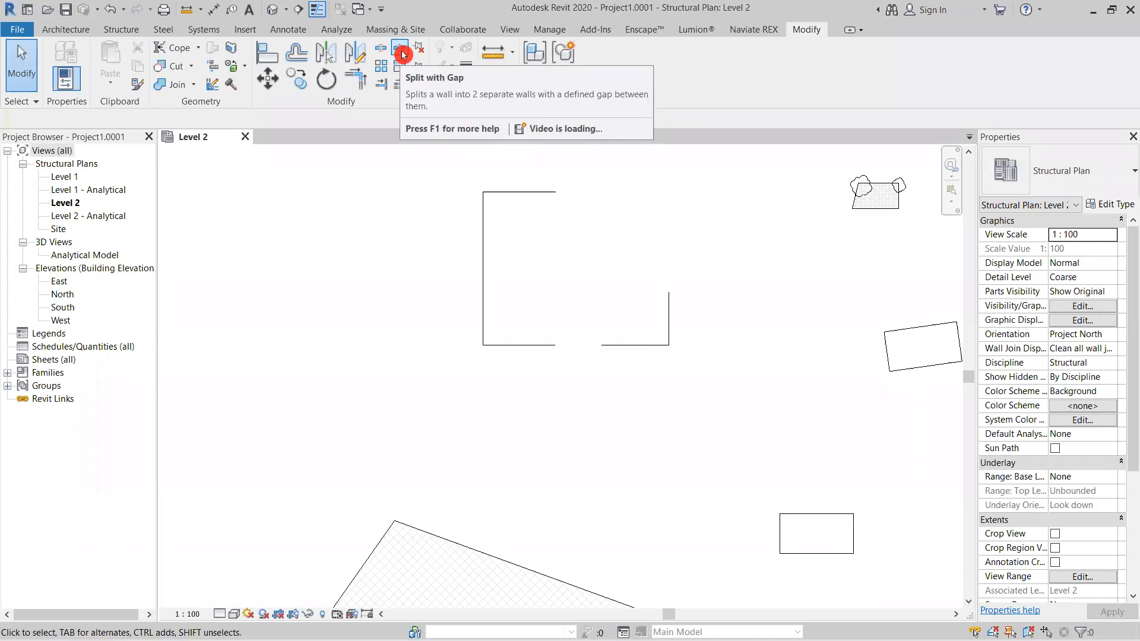
left_click(401, 50)
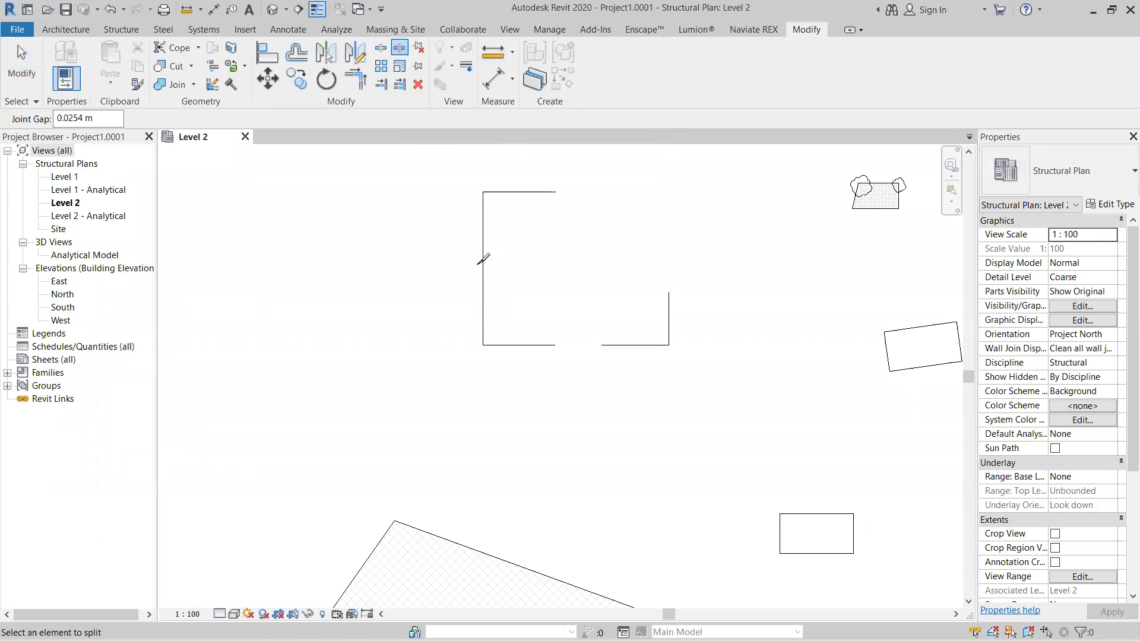
key("Escape")
left_click(483, 273)
left_click(434, 166)
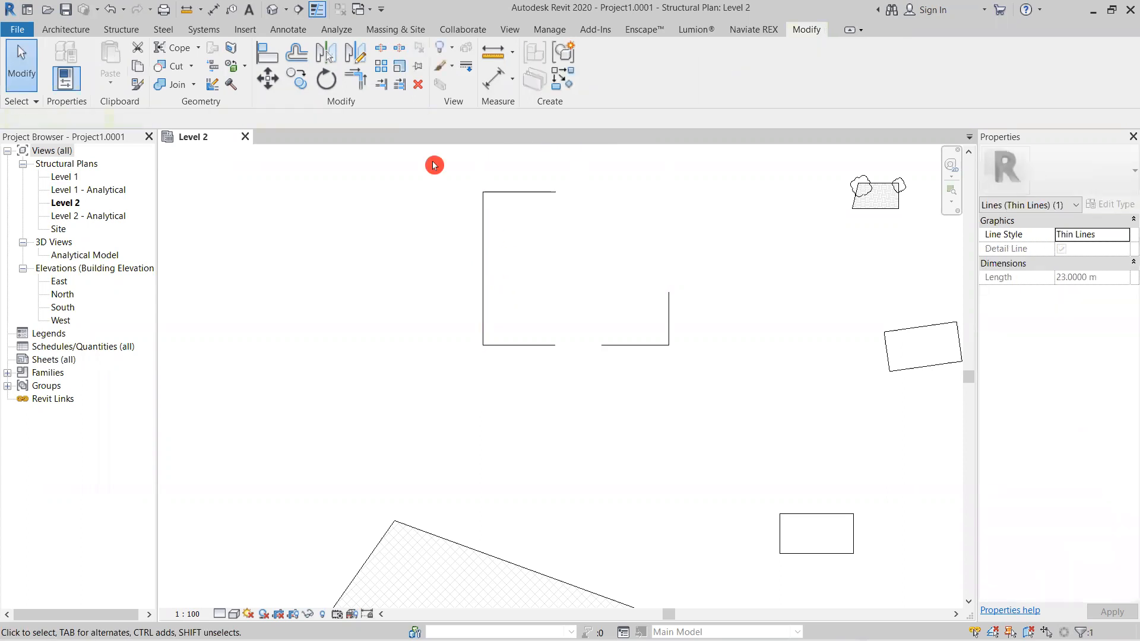
left_click(400, 49)
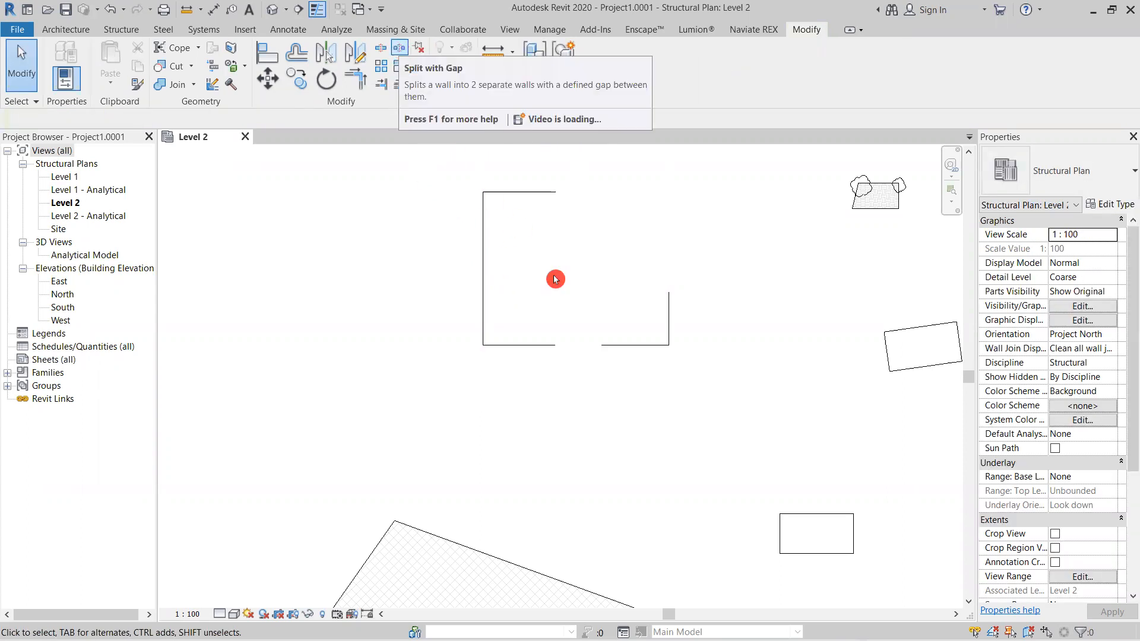
scroll(491, 241, "up", 2)
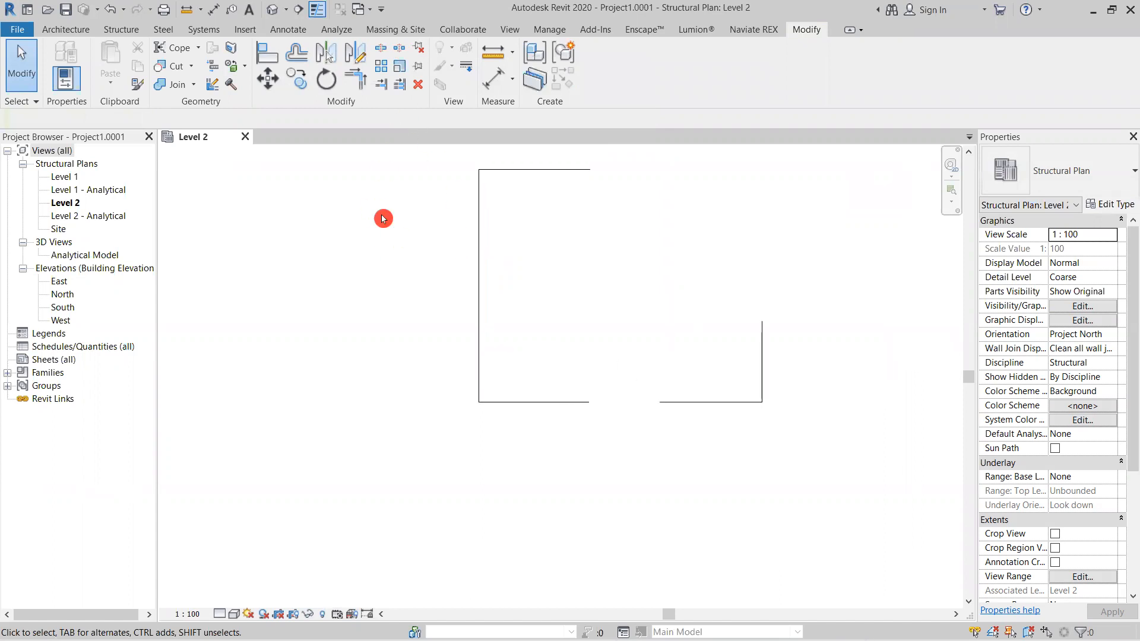
left_click(397, 52)
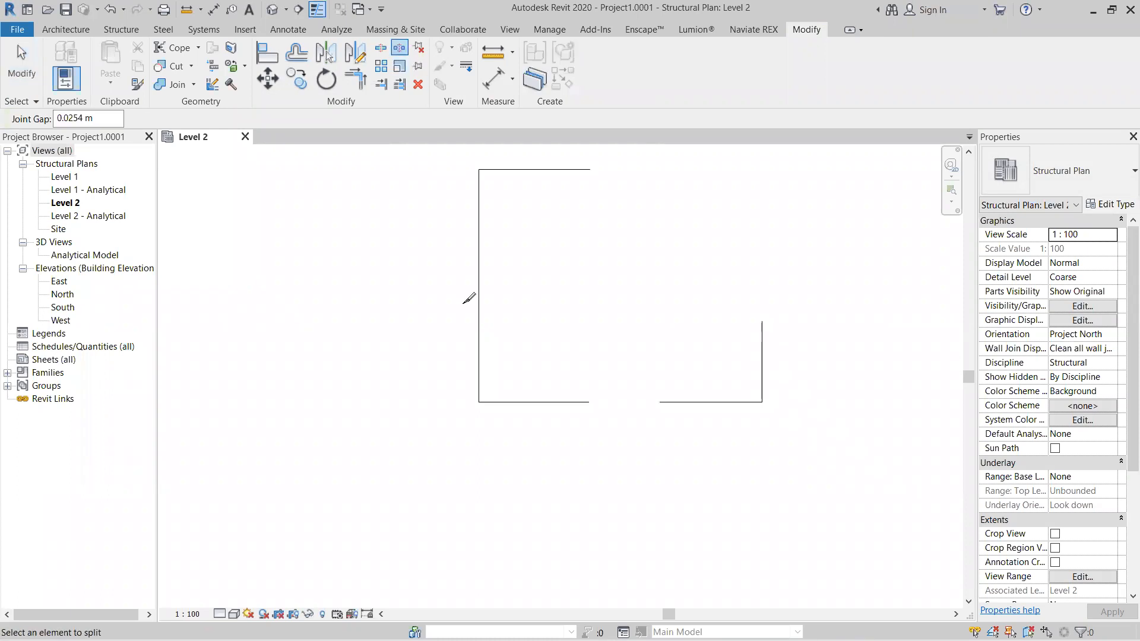
scroll(772, 399, "down", 4)
middle_click_drag(784, 398, 663, 298)
key("Escape")
scroll(772, 439, "down", 3)
middle_click_drag(827, 410, 828, 334)
scroll(803, 234, "up", 4)
scroll(803, 234, "up", 3)
middle_click_drag(845, 229, 728, 250)
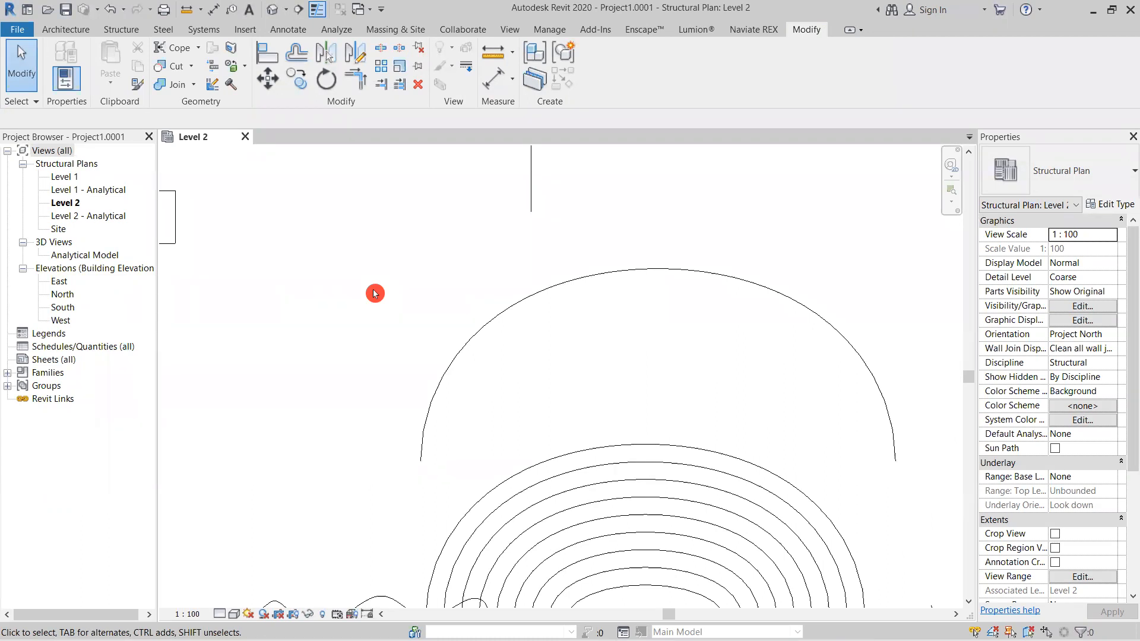
scroll(676, 250, "down", 3)
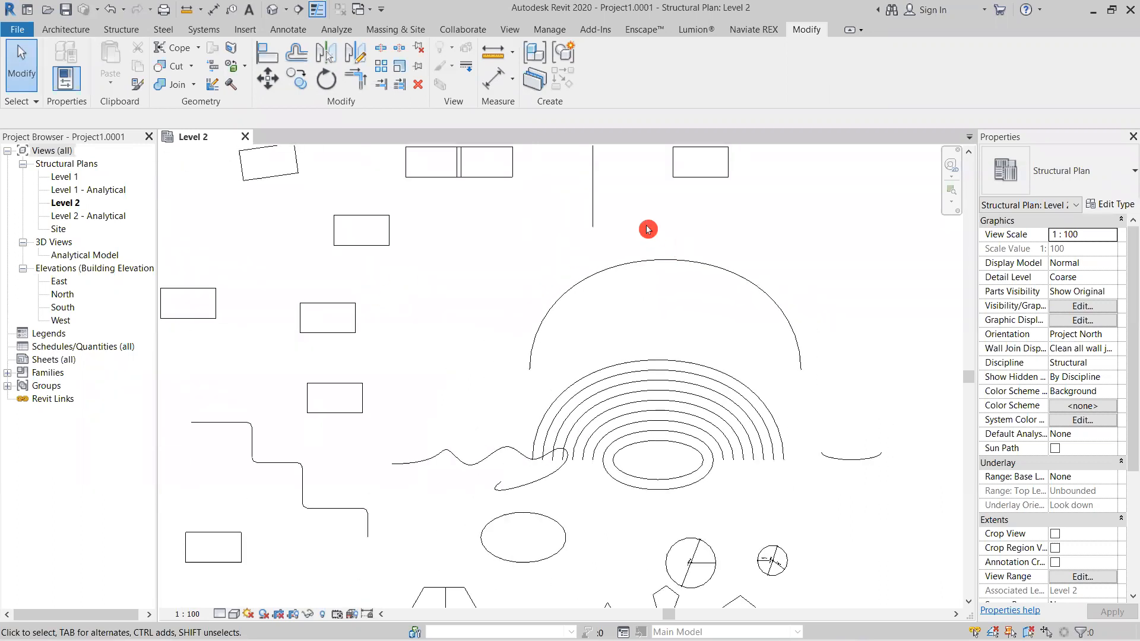
scroll(618, 216, "up", 2)
middle_click_drag(631, 223, 590, 301)
scroll(618, 282, "up", 2)
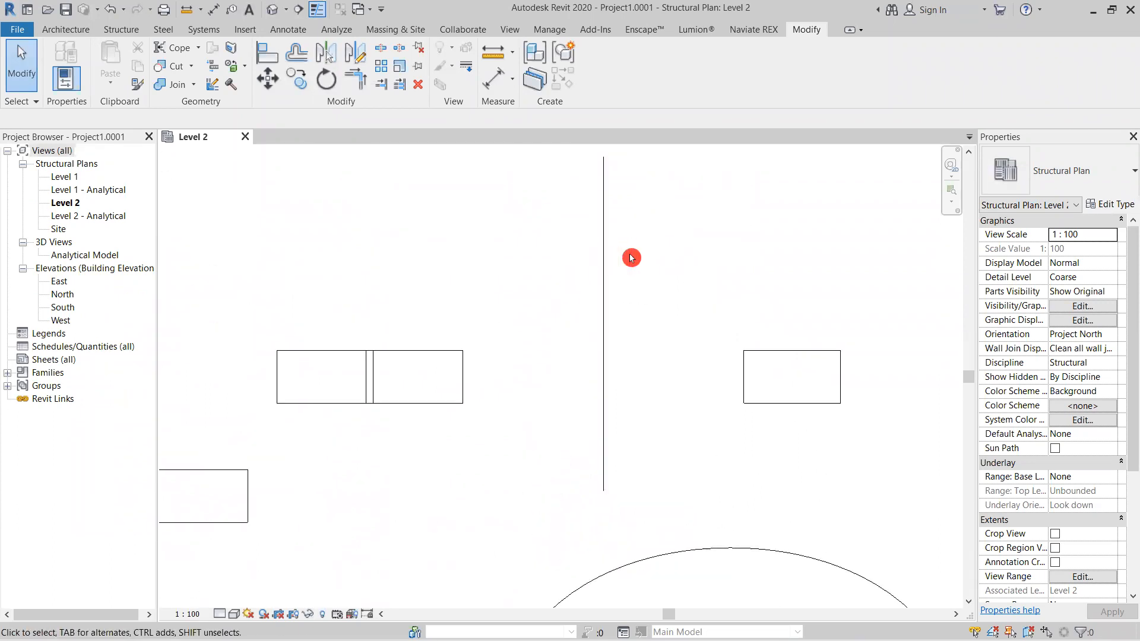
left_click(604, 286)
left_click(699, 299)
scroll(693, 305, "down", 3)
middle_click_drag(693, 305, 645, 277)
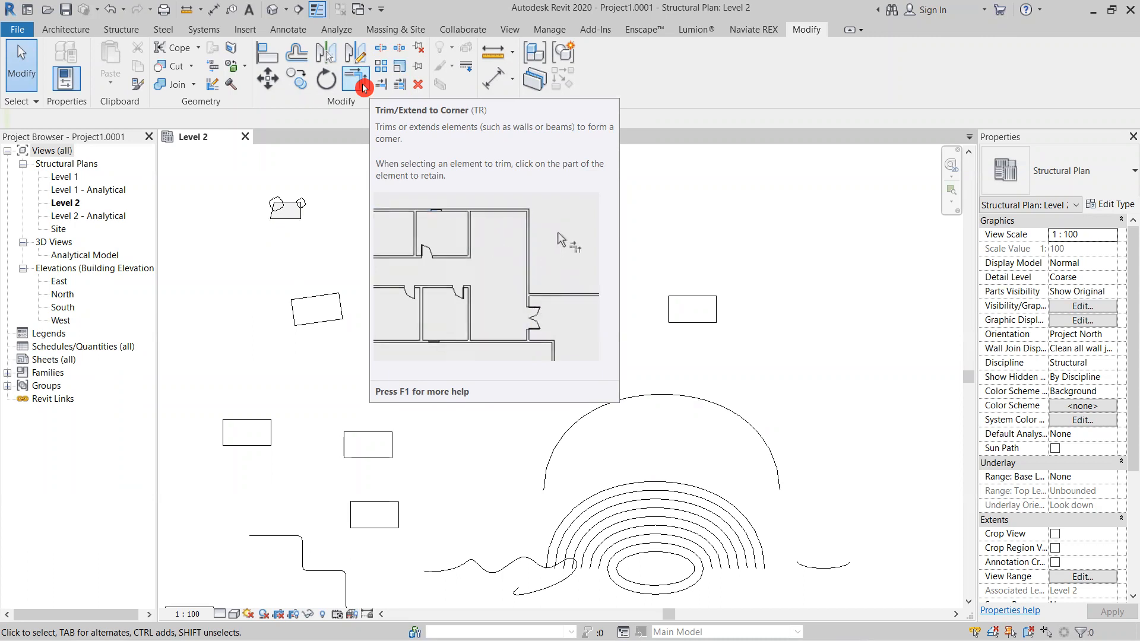
left_click(364, 88)
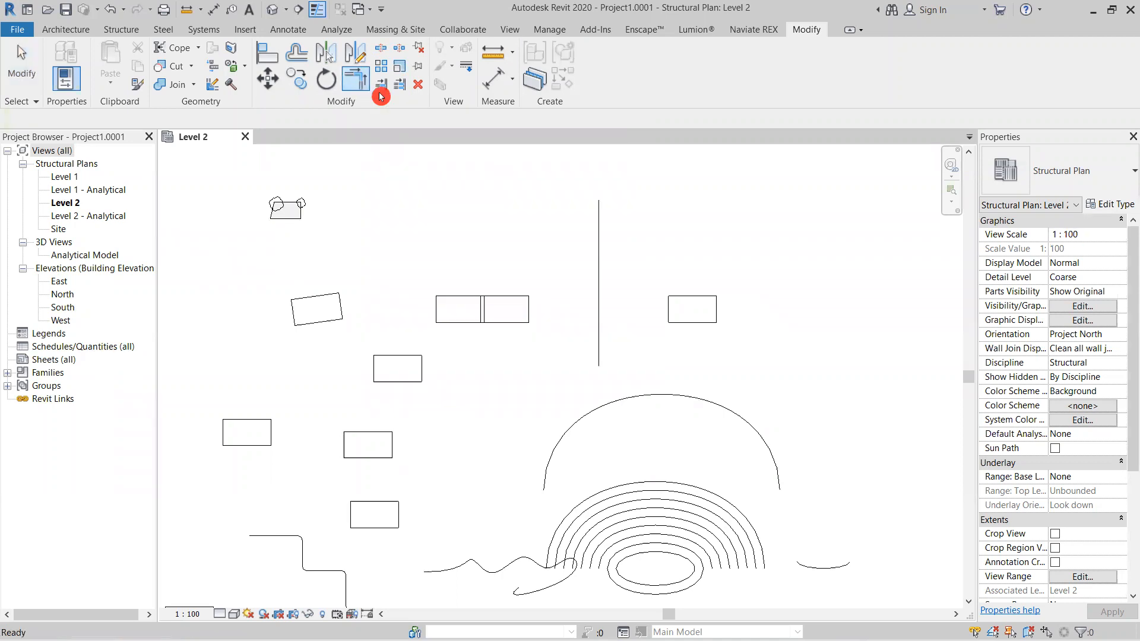
left_click(696, 318)
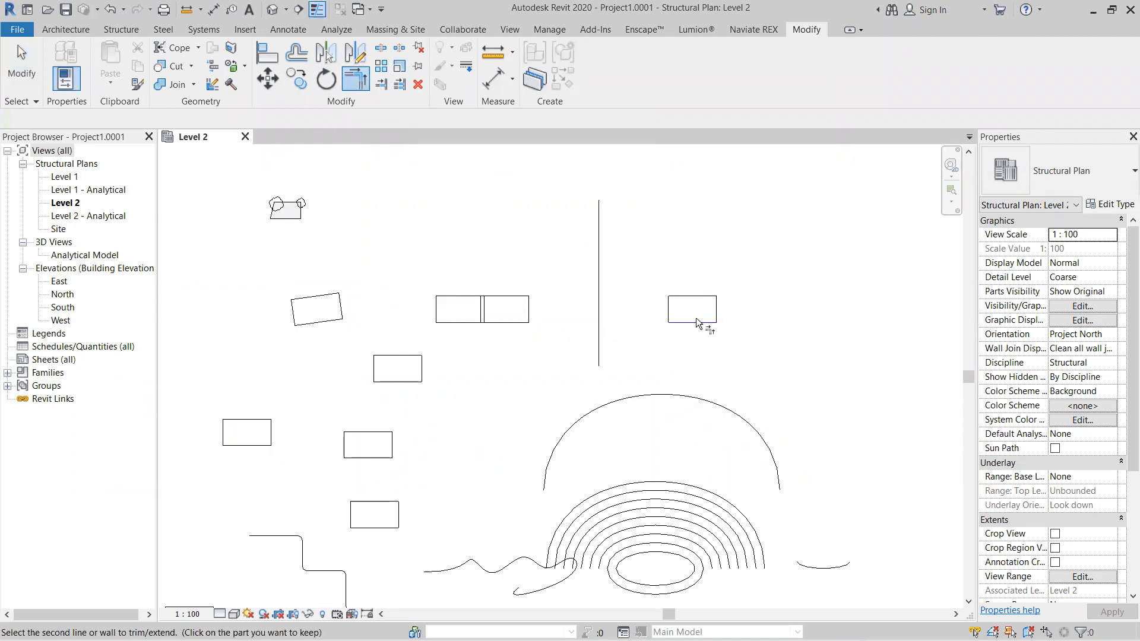
key("s")
key("l")
key("t")
key("r")
left_click(689, 320)
left_click(354, 83)
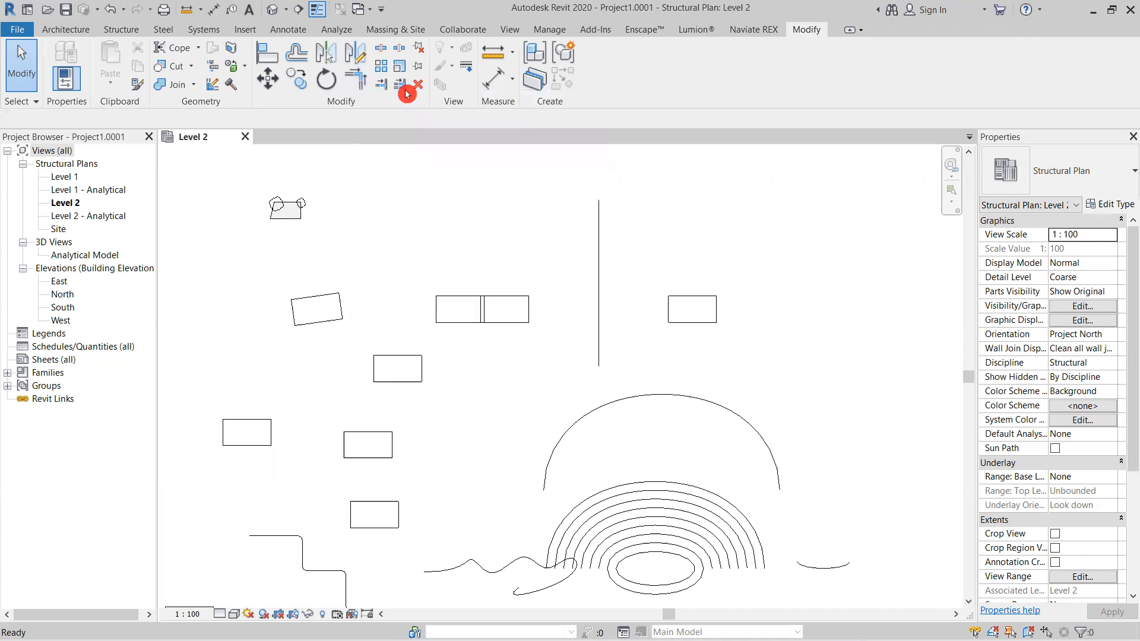
scroll(536, 309, "up", 5)
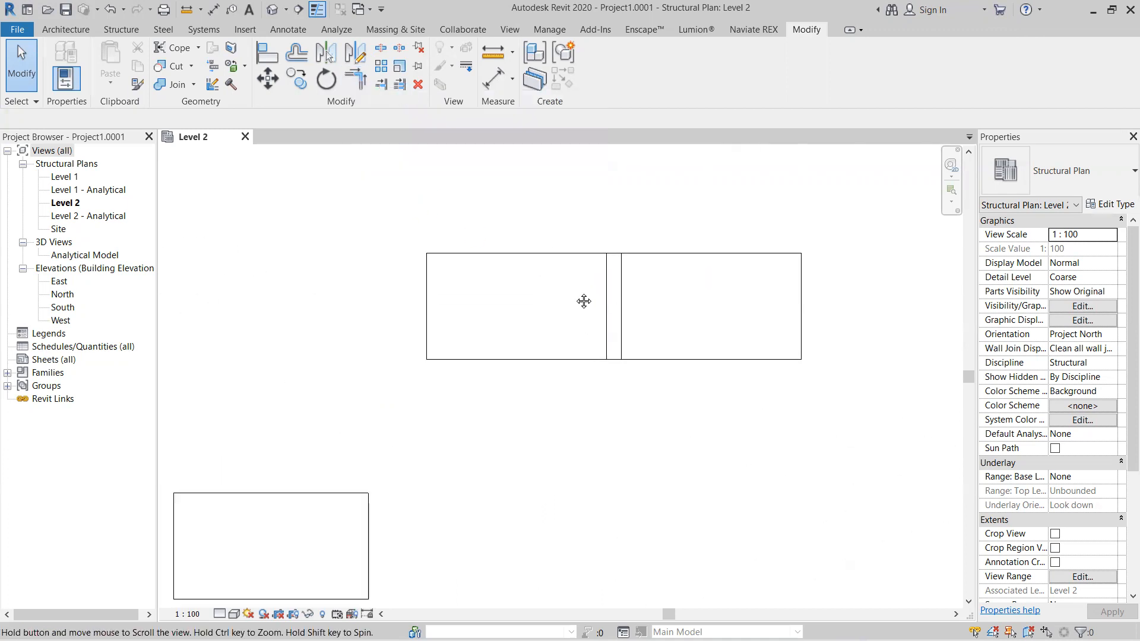
scroll(655, 240, "up", 1)
left_click(516, 218)
scroll(662, 286, "down", 5)
left_click(700, 418)
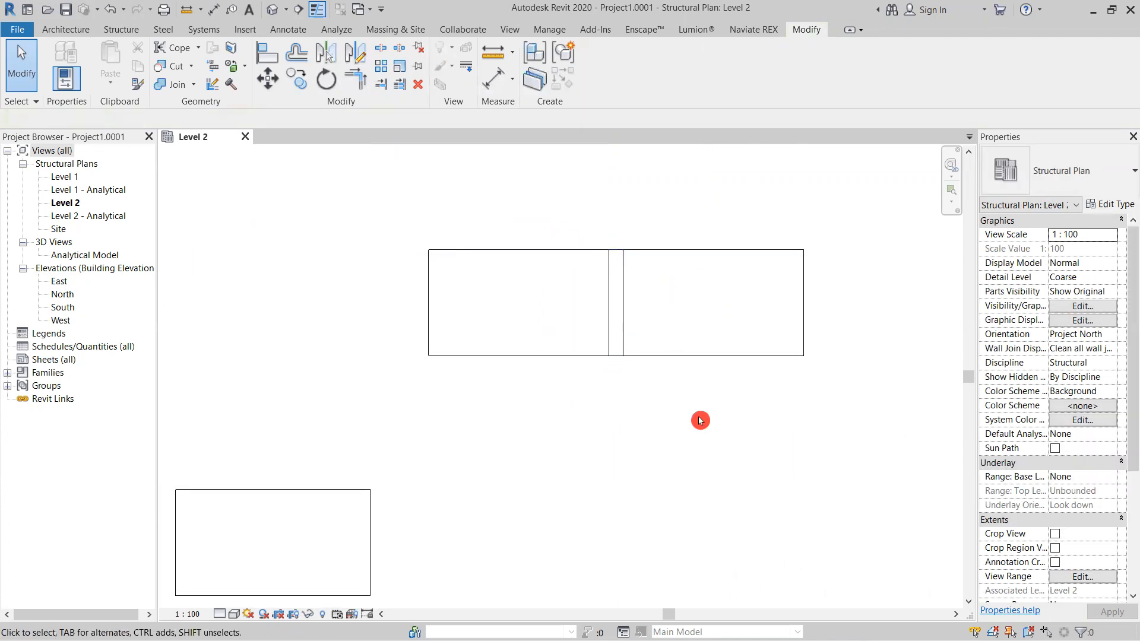
scroll(680, 349, "down", 3)
scroll(685, 349, "up", 3)
scroll(671, 368, "down", 1)
middle_click_drag(673, 371, 570, 309)
scroll(537, 293, "up", 3)
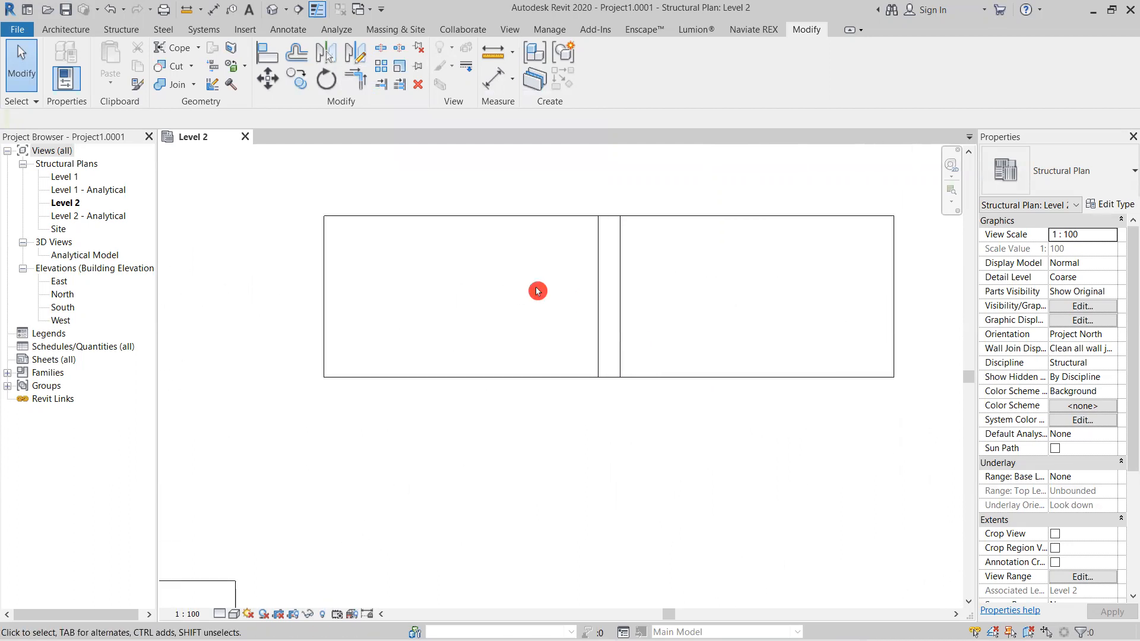
left_click(355, 79)
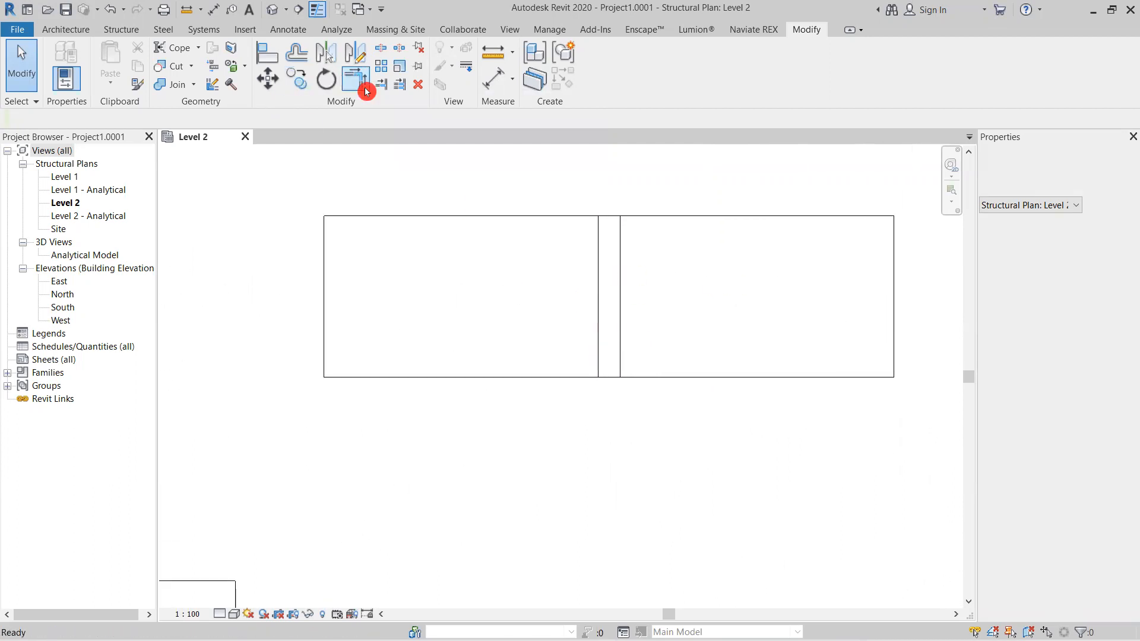
left_click(534, 216)
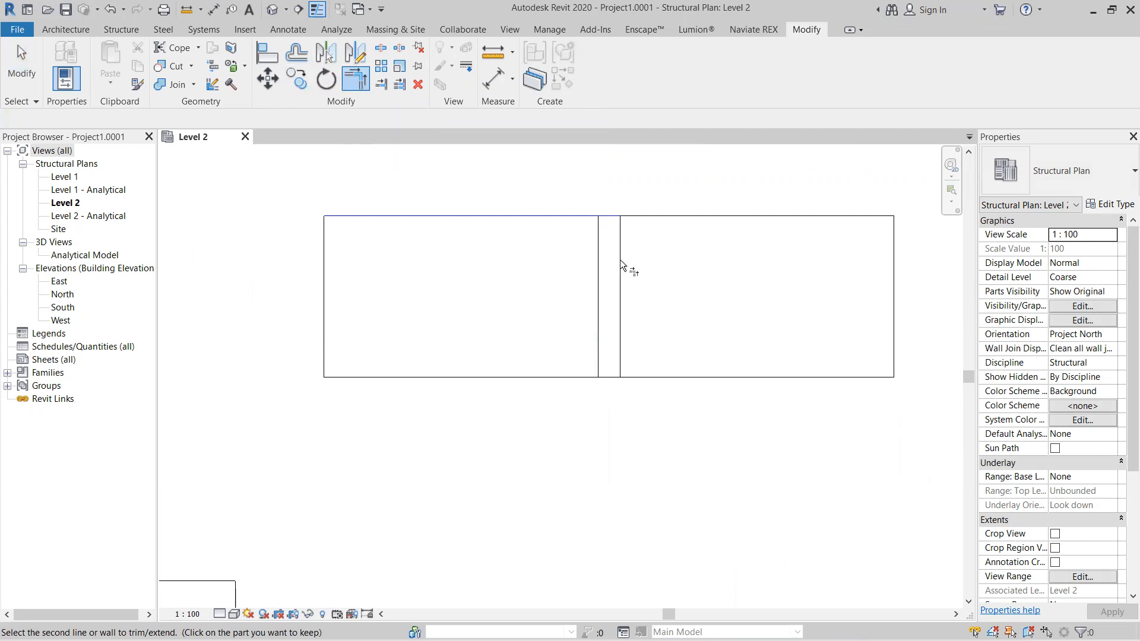
key("Escape")
key("Escape")
Step: Stretch the open rectangle's right vertical line upward past the upper line's level to a length of 30 m
scroll(574, 294, "down", 7)
middle_click_drag(452, 281, 670, 275)
scroll(354, 232, "up", 2)
middle_click_drag(420, 267, 489, 354)
scroll(428, 259, "up", 2)
middle_click_drag(661, 323, 555, 178)
left_click(363, 88)
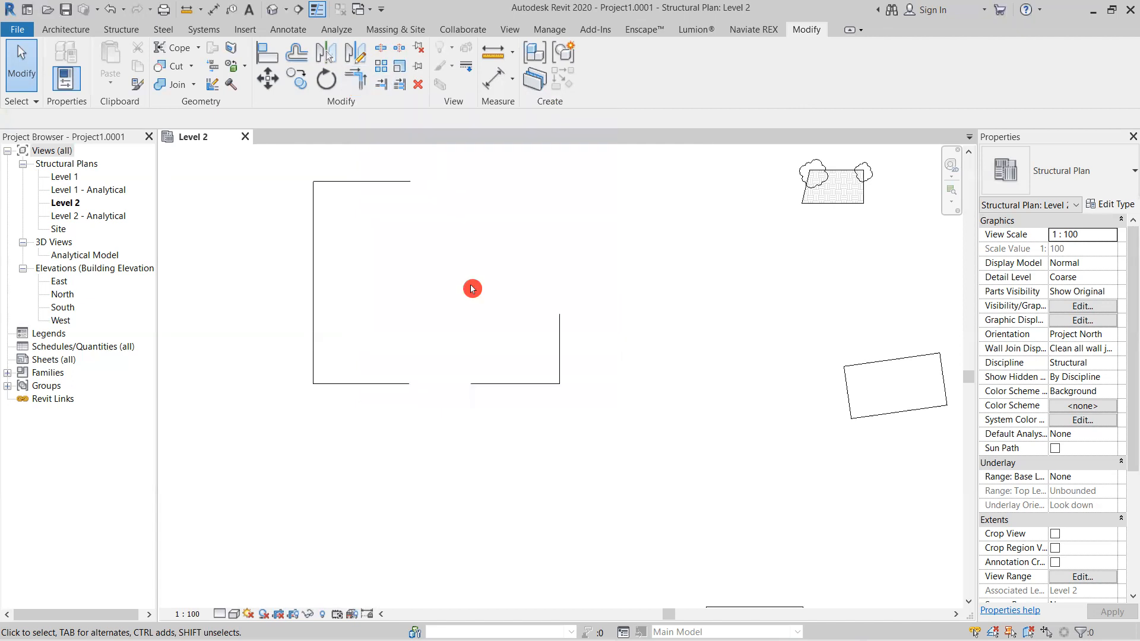
middle_click_drag(444, 285, 479, 296)
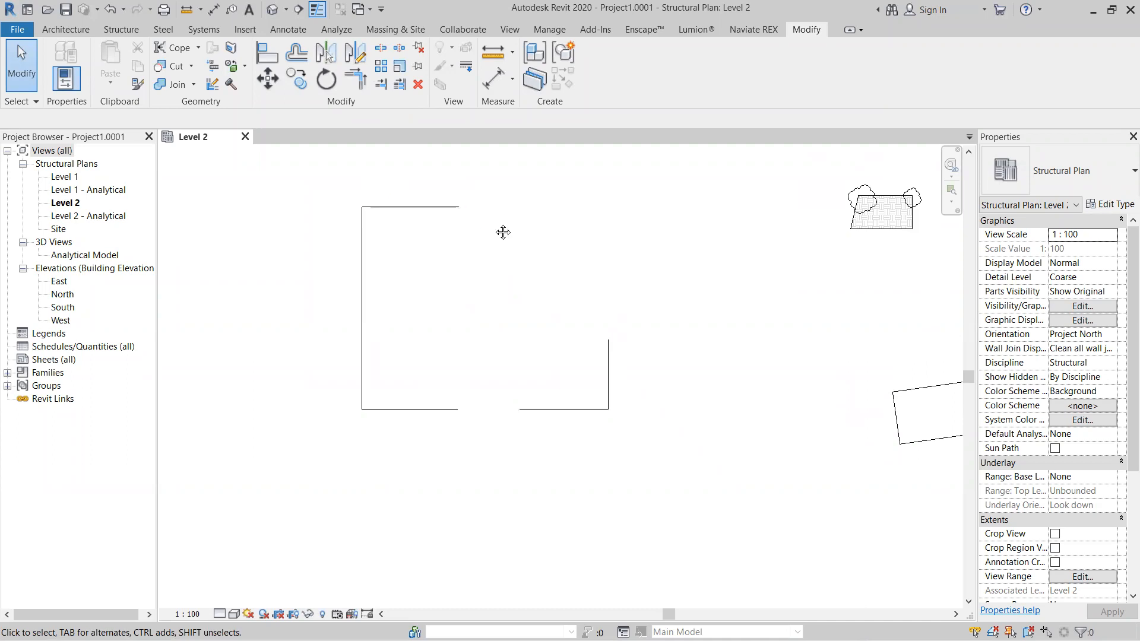
middle_click_drag(502, 231, 494, 250)
left_click(601, 382)
left_click_drag(602, 356, 601, 164)
middle_click_drag(698, 236, 698, 312)
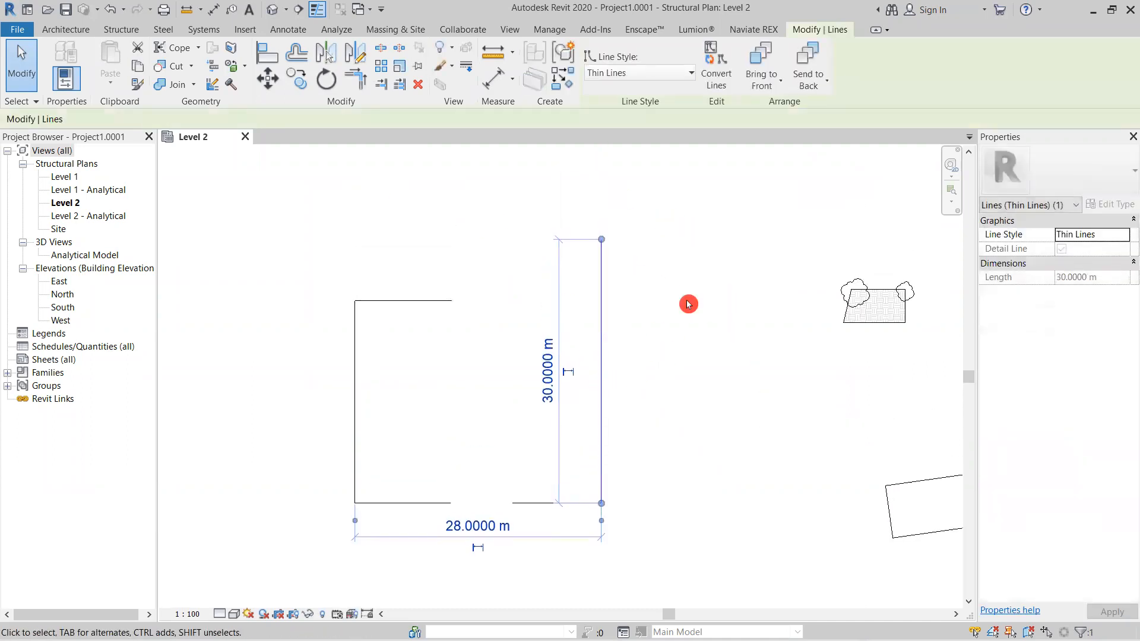
left_click(687, 303)
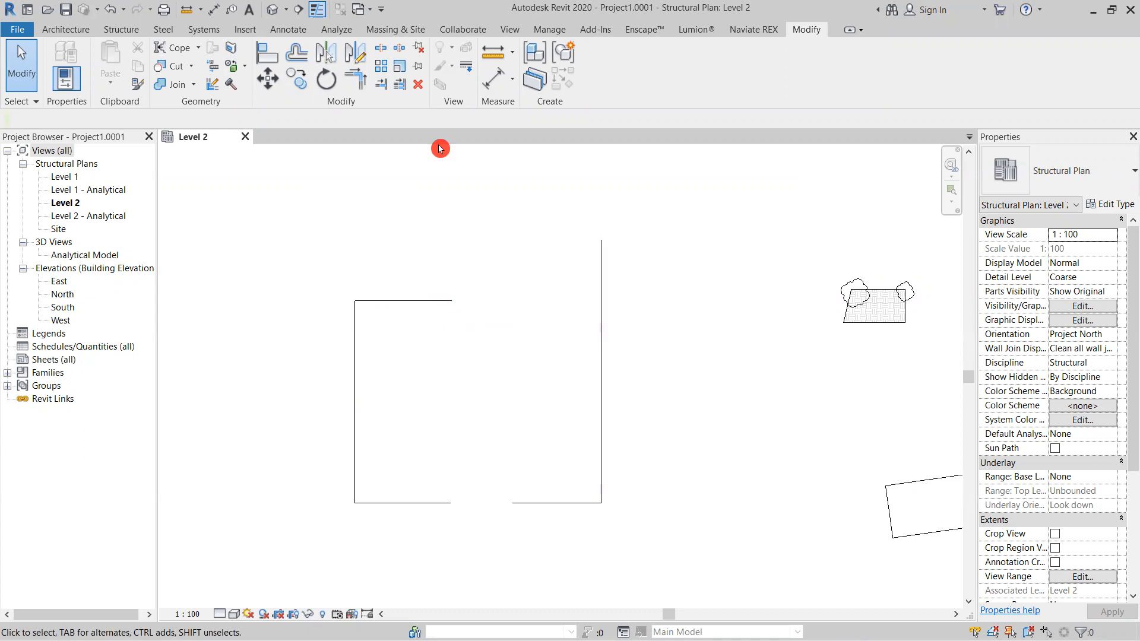
Step: Join the short upper line and the right vertical line with Trim/Extend to Corner, closing the rectangle's upper-right corner
left_click(356, 79)
left_click(423, 302)
left_click(601, 310)
scroll(688, 354, "down", 4)
mouse_move(642, 329)
middle_mouse_down()
mouse_move(588, 311)
mouse_move(523, 264)
middle_mouse_up()
scroll(500, 248, "up", 4)
key("Escape")
Step: Draw a vertical detail line between the open rectangle and the small hatched region
left_click(612, 313)
scroll(647, 333, "down", 3)
middle_click_drag(672, 344, 489, 313)
scroll(524, 273, "up", 3)
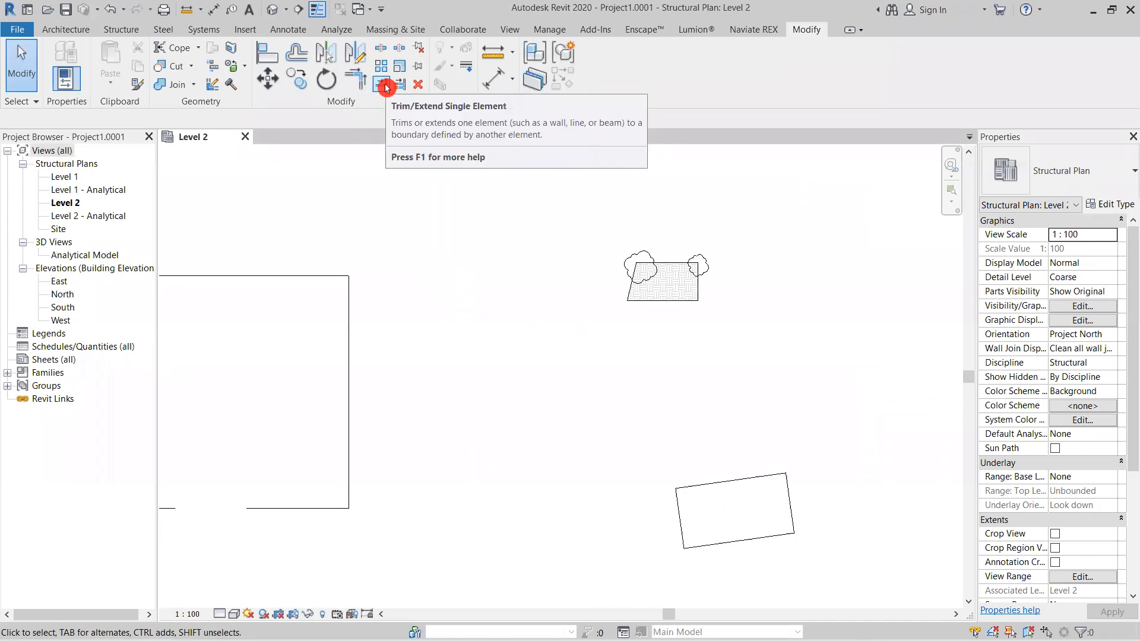
key("d")
key("l")
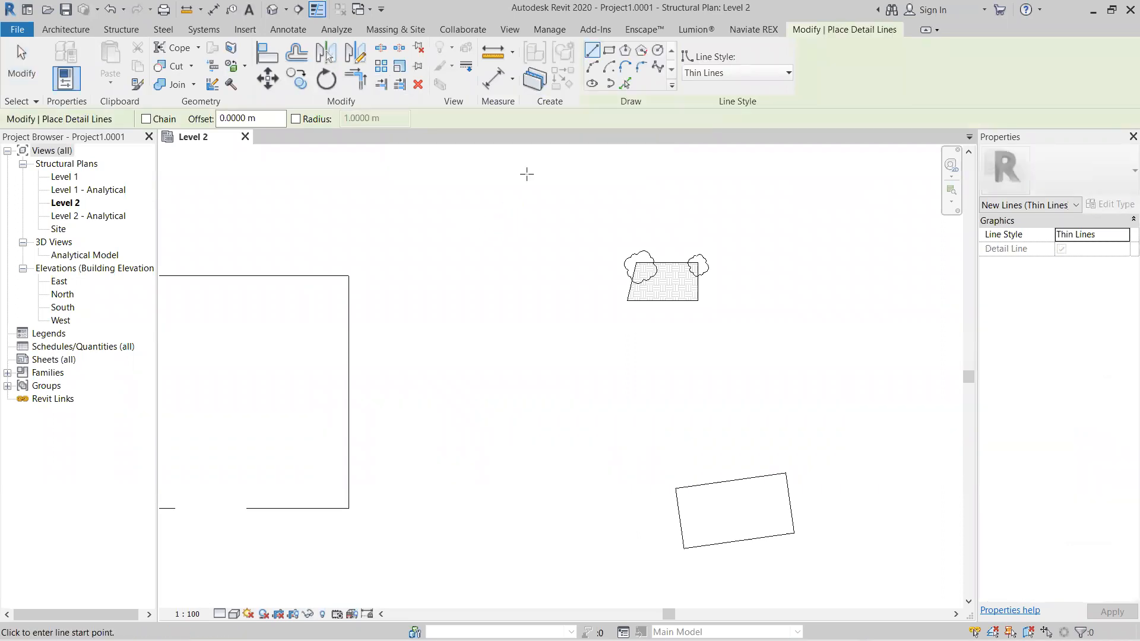
left_click(527, 174)
left_click(526, 438)
Step: Draw four horizontal detail lines of differing lengths across the rectangle's right side, all ending short of the new vertical line
scroll(565, 420, "down", 2)
middle_click_drag(616, 428, 706, 367)
left_click(313, 300)
left_click(565, 300)
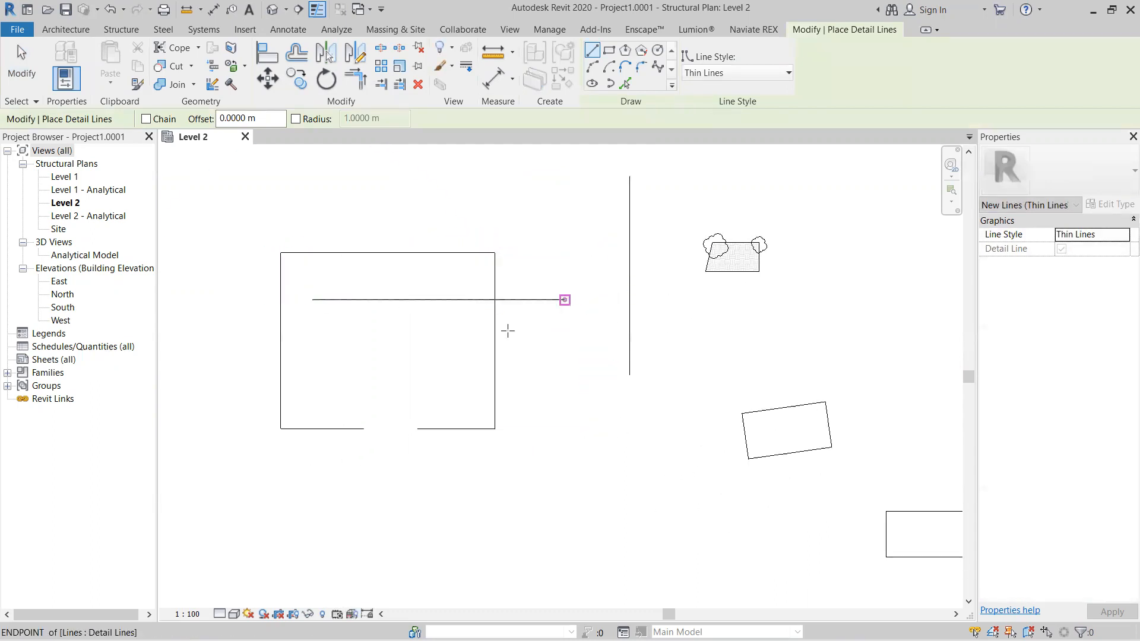
left_click(350, 354)
left_click(517, 354)
left_click(392, 388)
left_click(565, 388)
left_click(379, 280)
middle_click_drag(591, 280, 573, 325)
key("Escape")
Step: Extend the topmost of the four horizontal lines to the separate vertical line with Trim/Extend Single Element
scroll(567, 381, "up", 3)
scroll(572, 365, "down", 1)
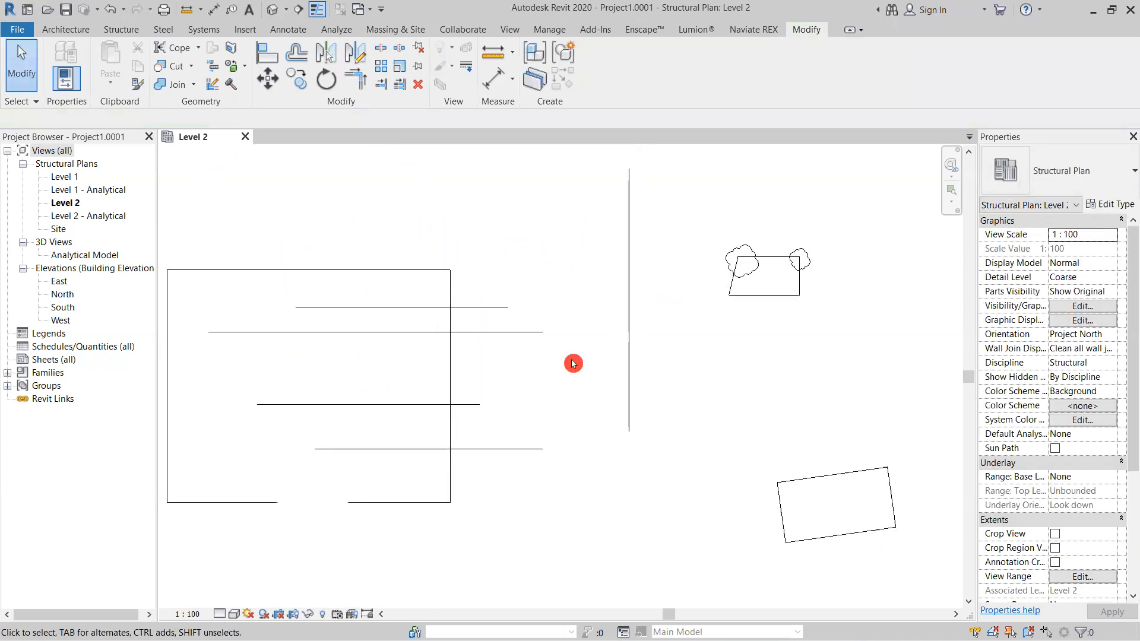
scroll(573, 364, "down", 1)
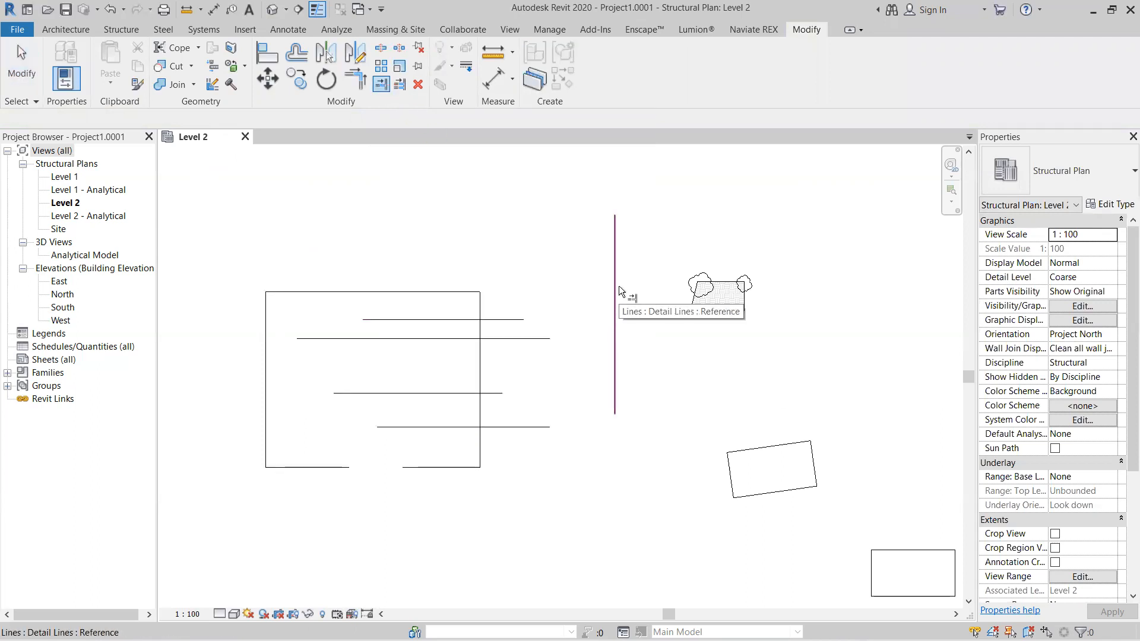
left_click(618, 286)
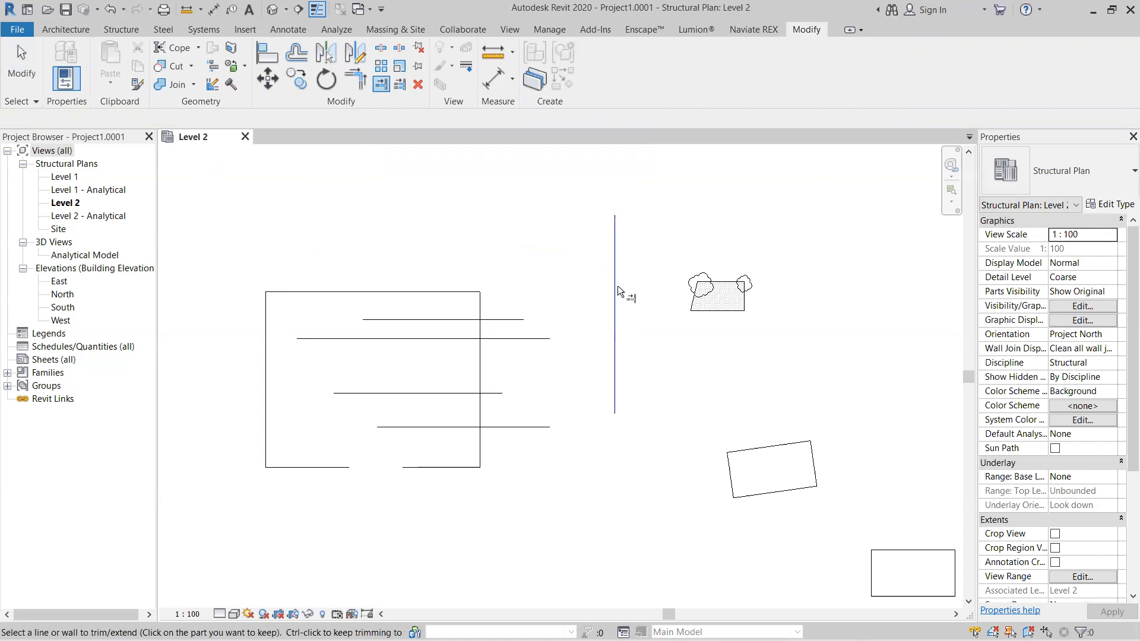
left_click(509, 319)
Step: Extend the other three horizontal lines and the rectangle's lower-left segment to the separate vertical line with Trim/Extend Multiple Elements
scroll(530, 321, "up", 1)
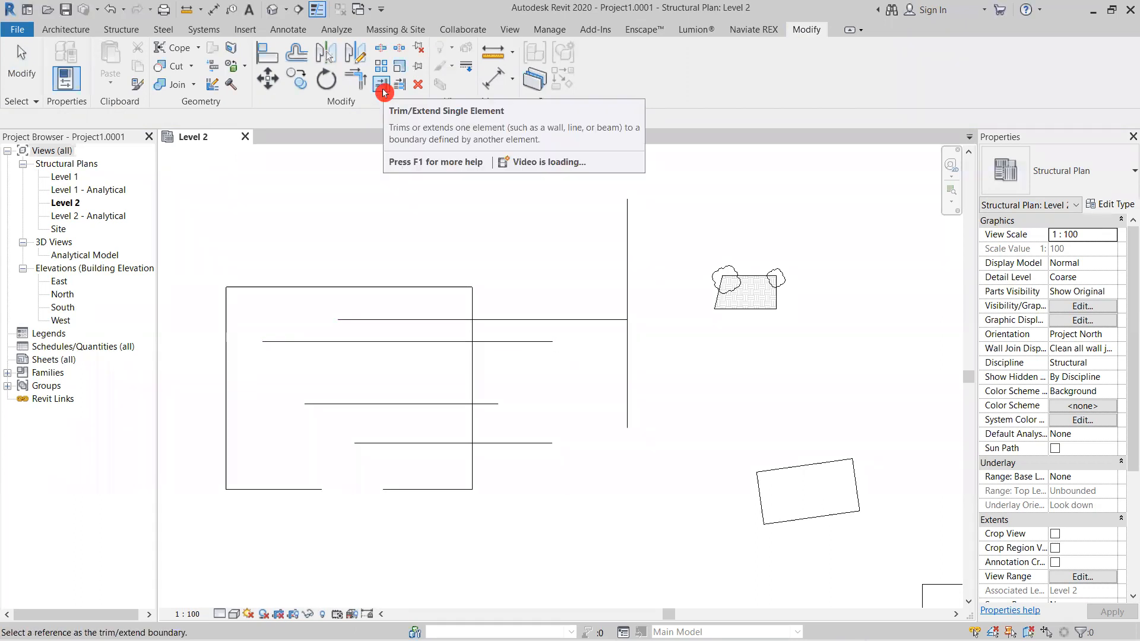
scroll(560, 378, "down", 2)
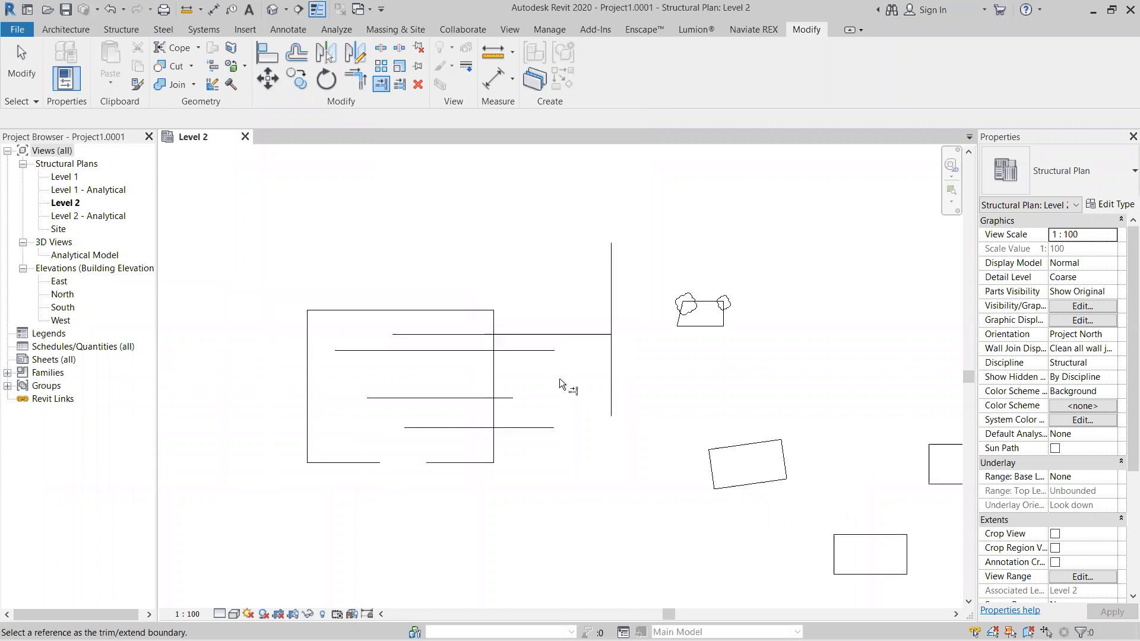
scroll(545, 241, "up", 3)
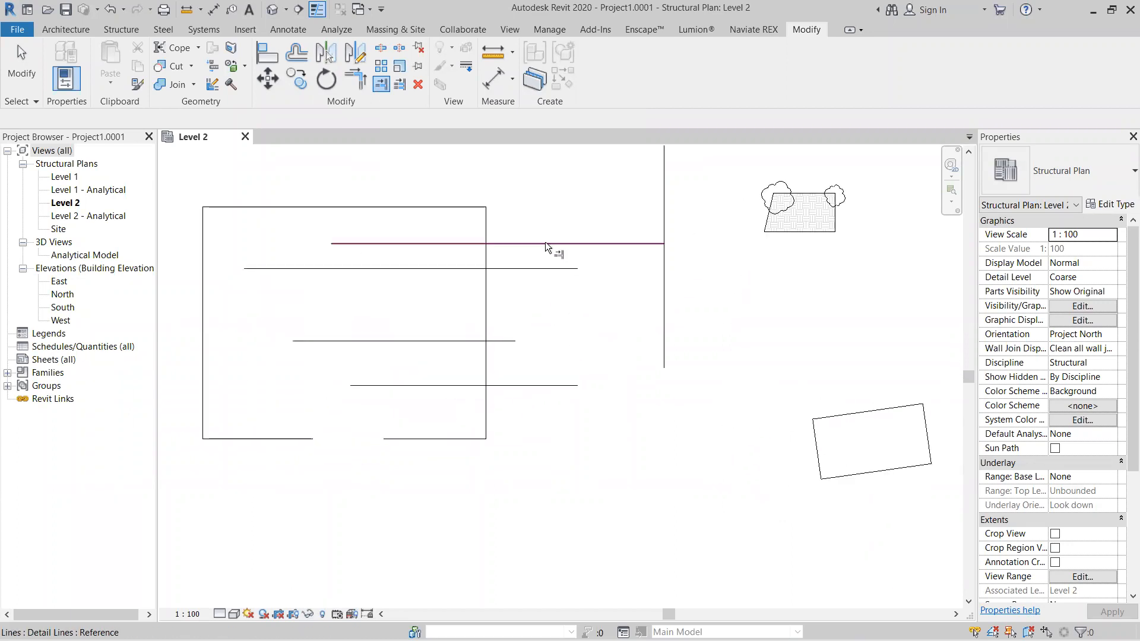
left_click(402, 88)
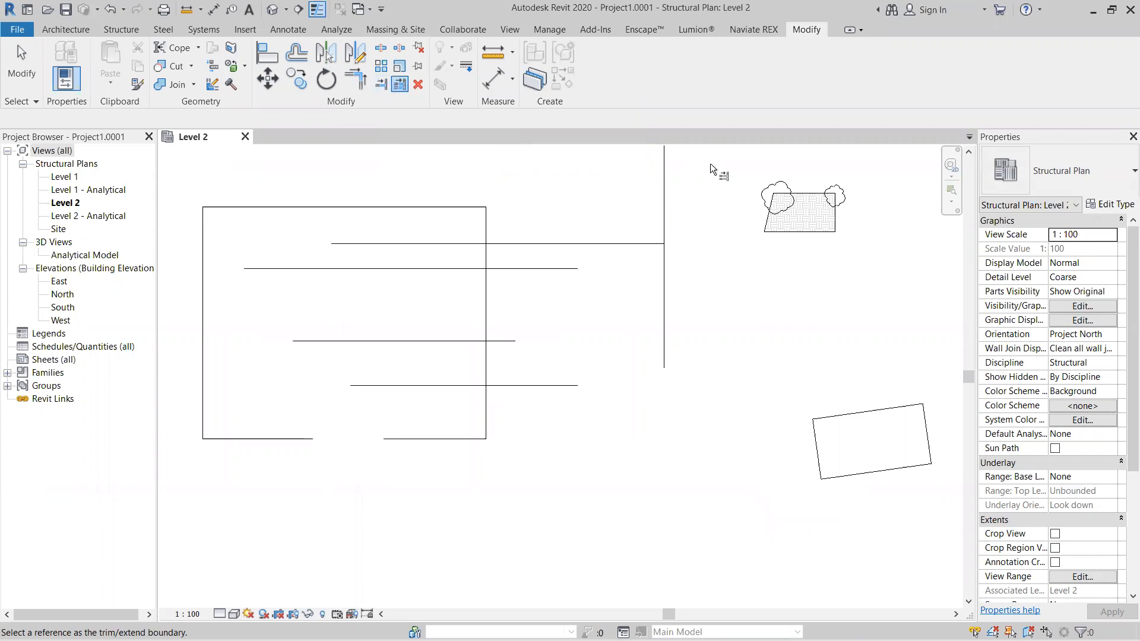
scroll(683, 214, "down", 2)
scroll(670, 218, "up", 3)
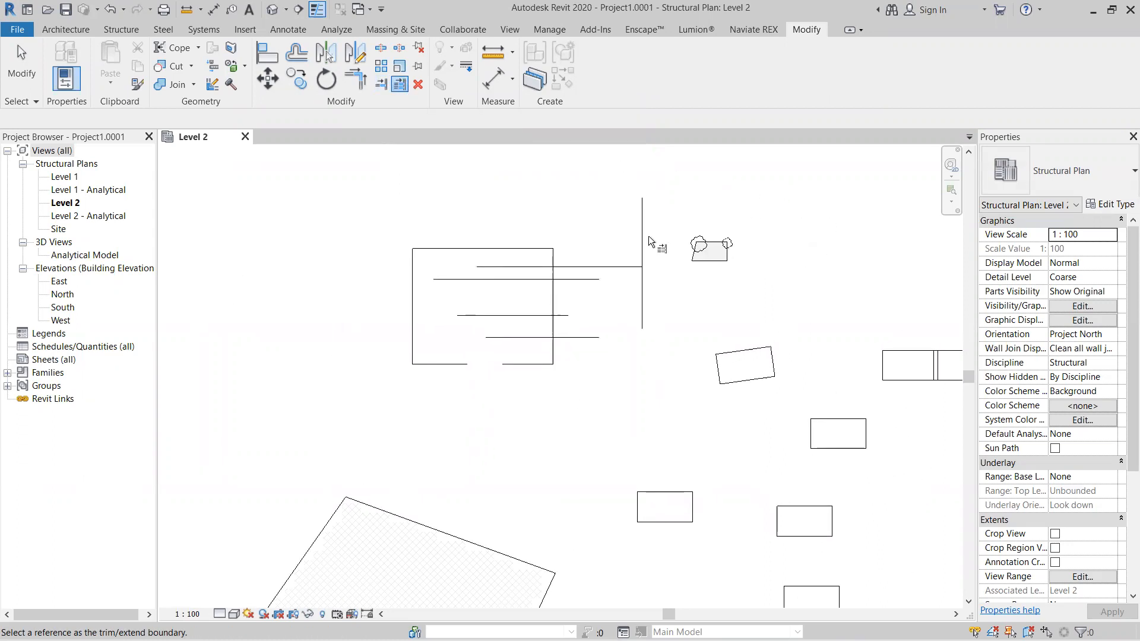
scroll(647, 249, "down", 3)
scroll(629, 231, "up", 2)
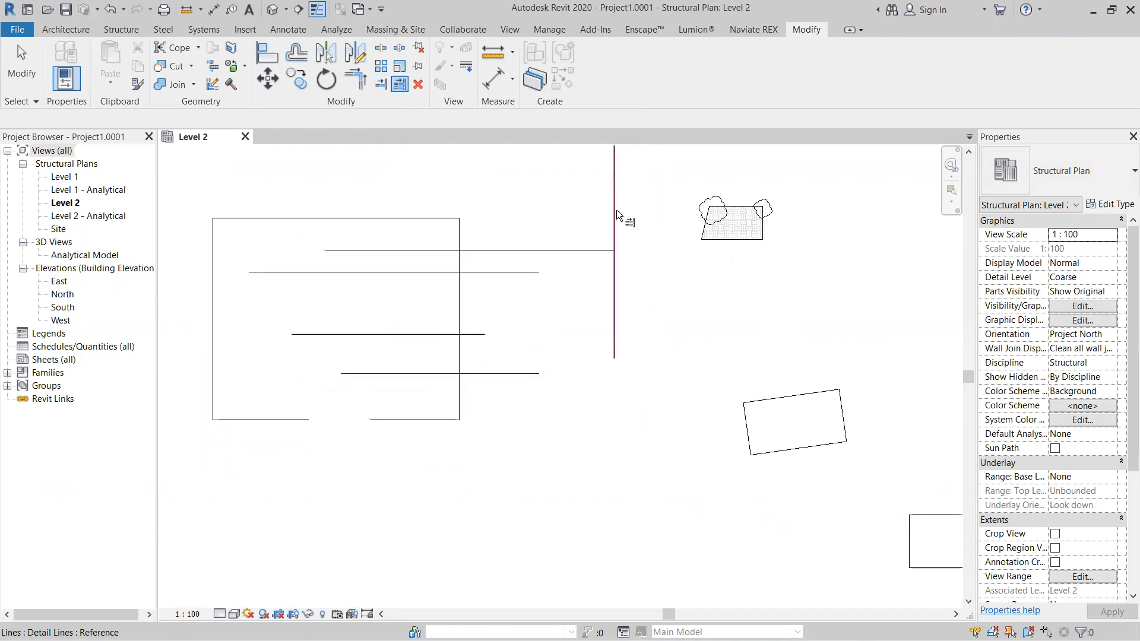
left_click(616, 208)
left_click_drag(538, 405, 487, 277)
left_click(476, 333)
left_click(306, 418)
Step: Extend a sloping line, a horizontal line and a dimensioned slanted line in the lower sketches to the same vertical boundary
scroll(546, 311, "down", 4)
left_click(466, 97)
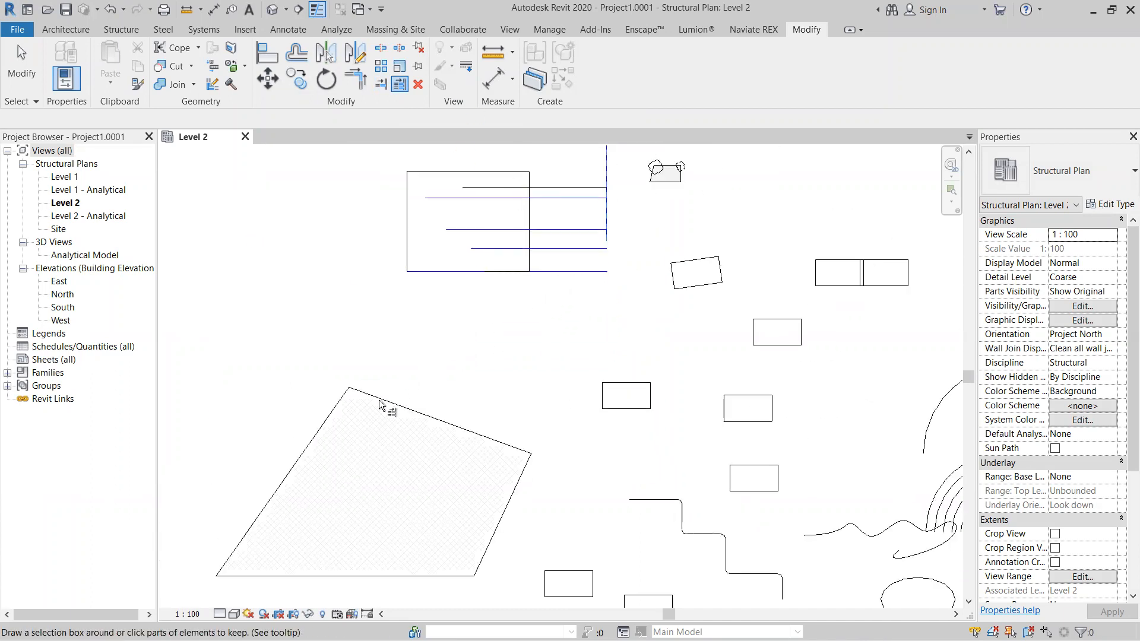
scroll(451, 344, "down", 4)
middle_click_drag(479, 314, 478, 141)
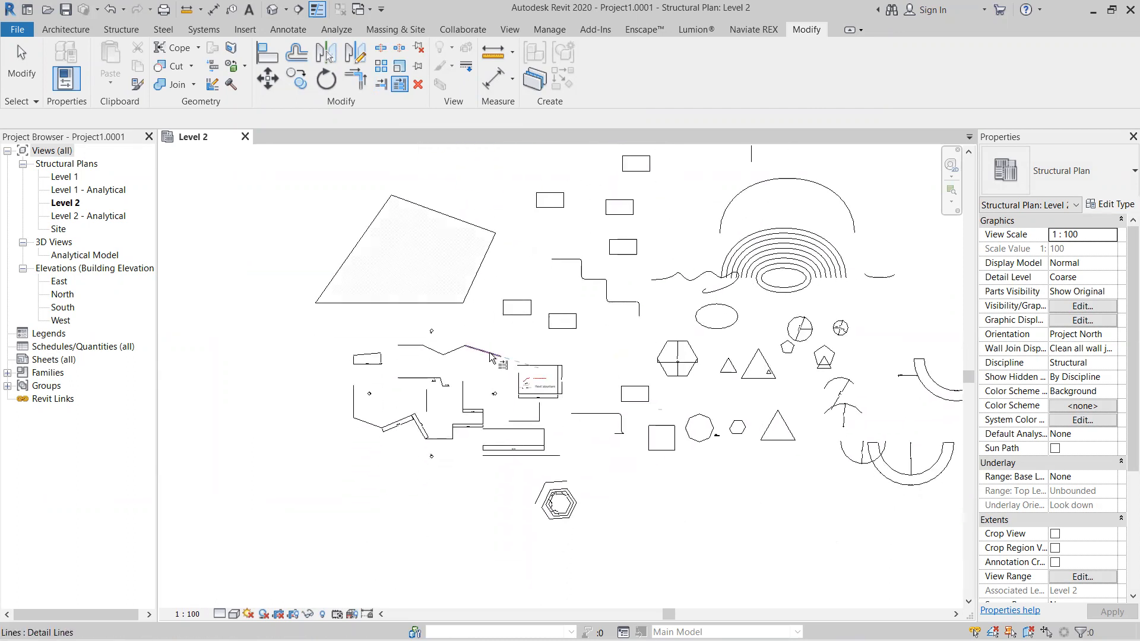
scroll(523, 375, "up", 3)
scroll(562, 410, "down", 3)
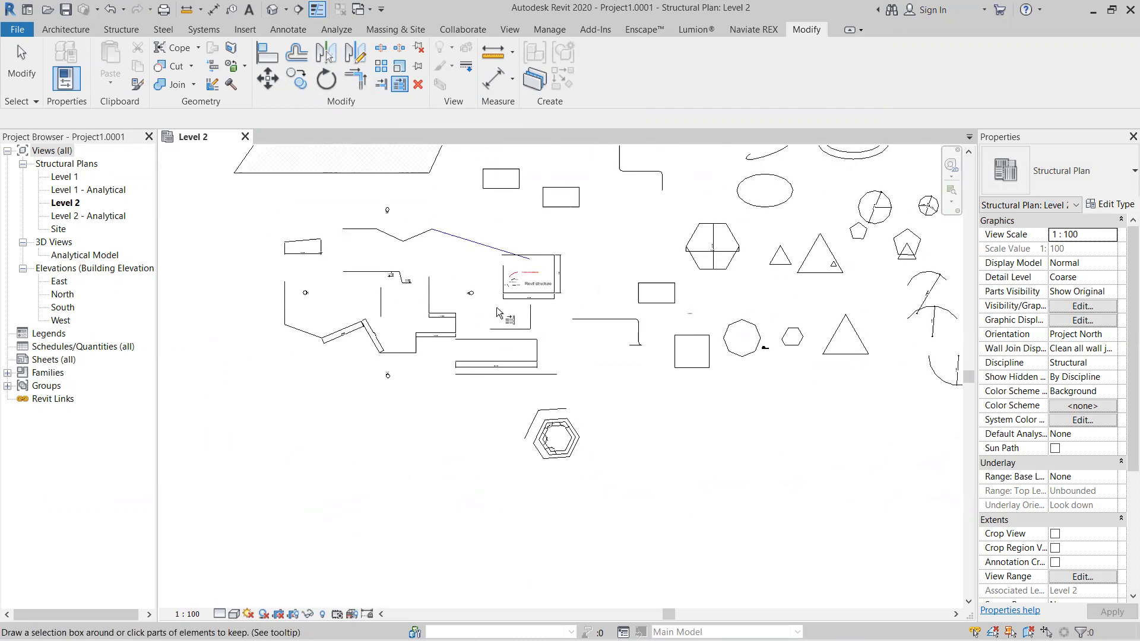
scroll(540, 355, "up", 3)
scroll(541, 355, "up", 1)
left_click(431, 302)
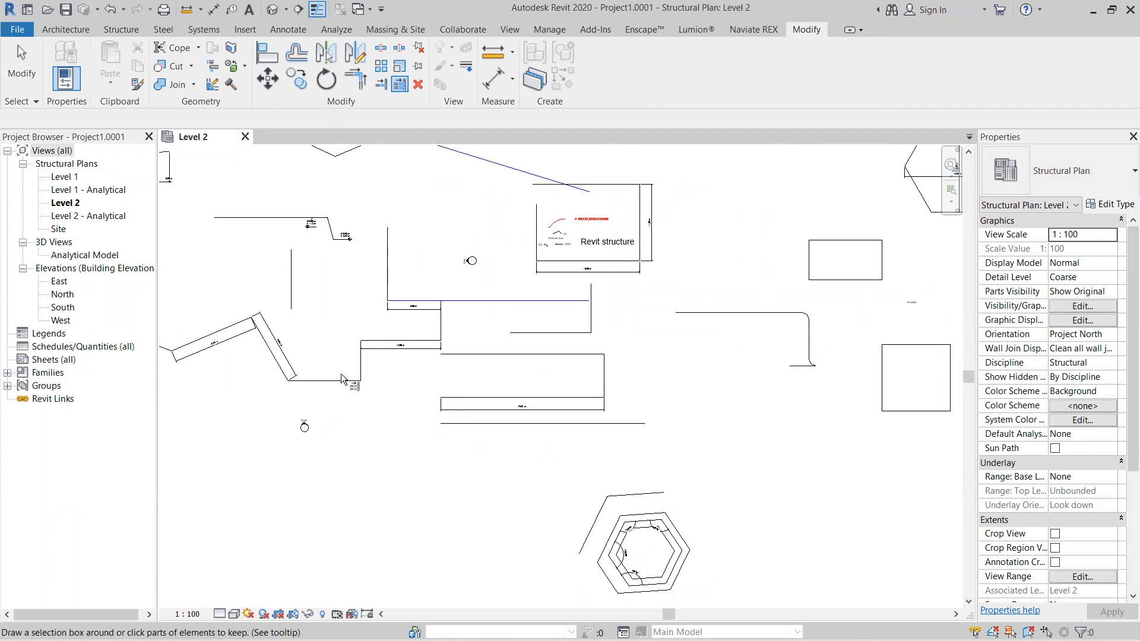
left_click(250, 321)
scroll(640, 256, "down", 5)
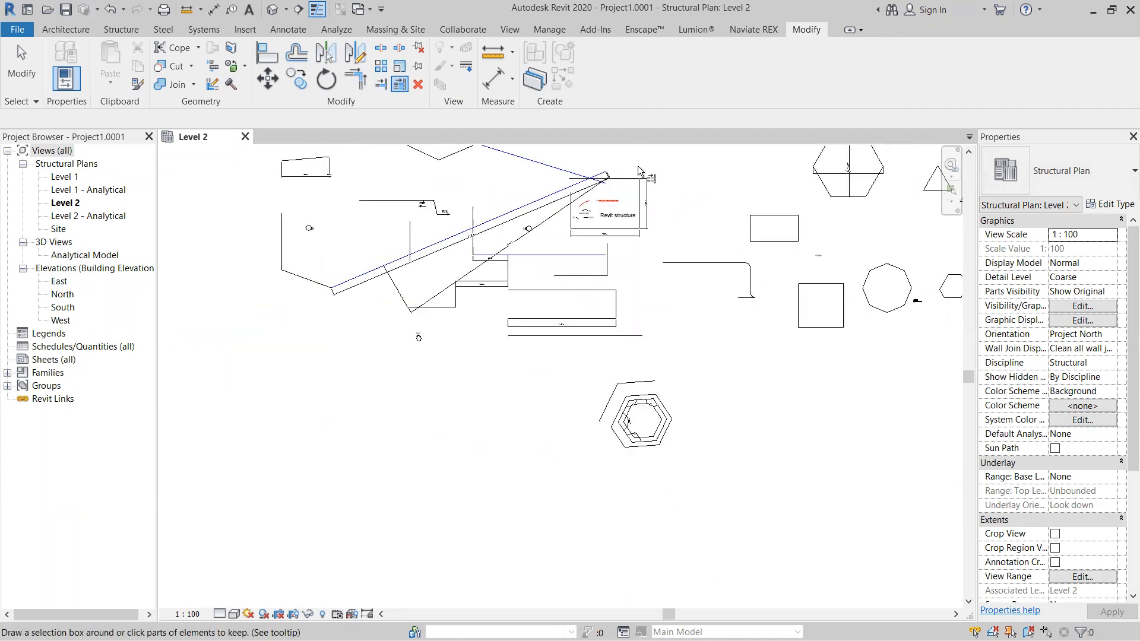
middle_click_drag(640, 256, 556, 377)
key("Escape")
key("Escape")
Step: Delete the separate vertical line that served as the extension boundary
scroll(608, 234, "down", 1)
scroll(579, 275, "up", 8)
middle_click_drag(611, 334, 567, 302)
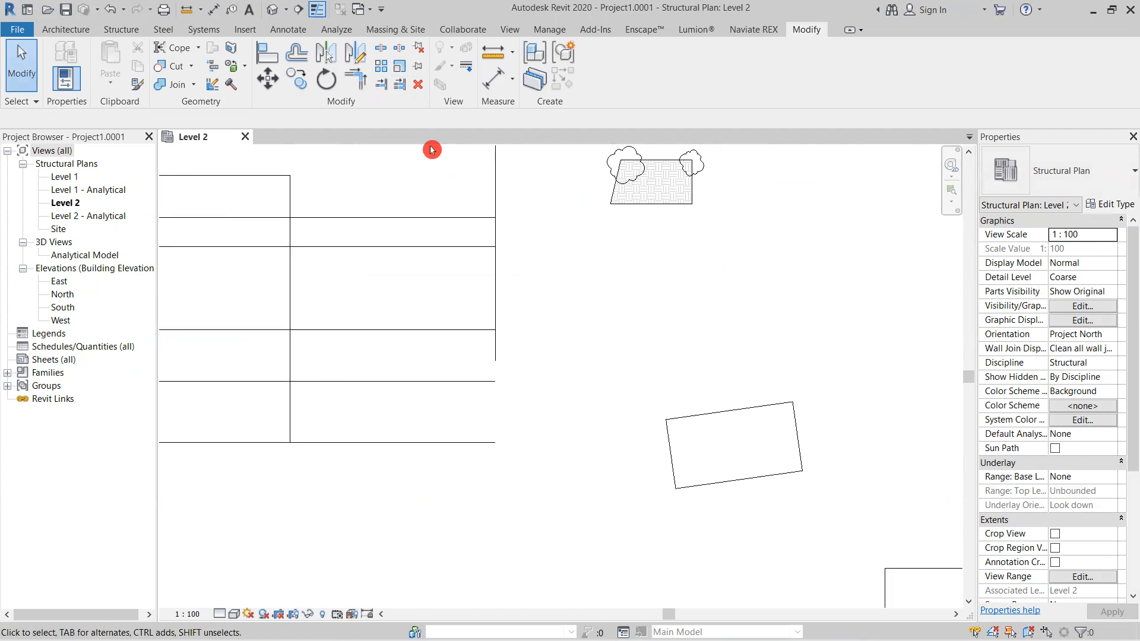
left_click(422, 92)
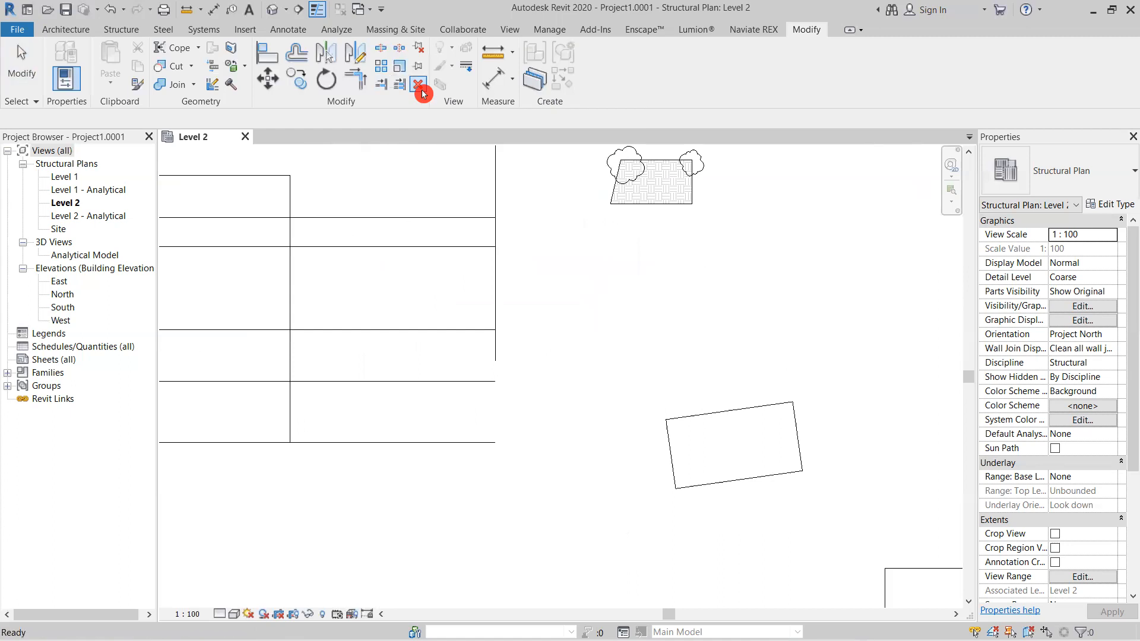
key("Return")
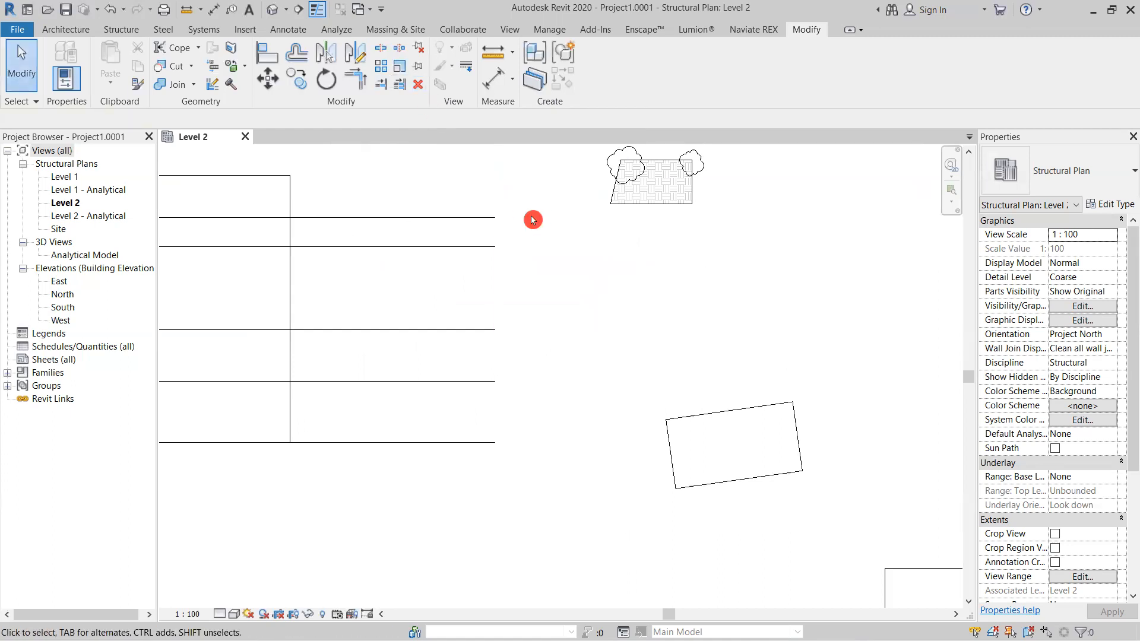
Step: Delete the four horizontal lines crossing the rectangle's right side, keeping its lower edge
scroll(461, 205, "down", 2)
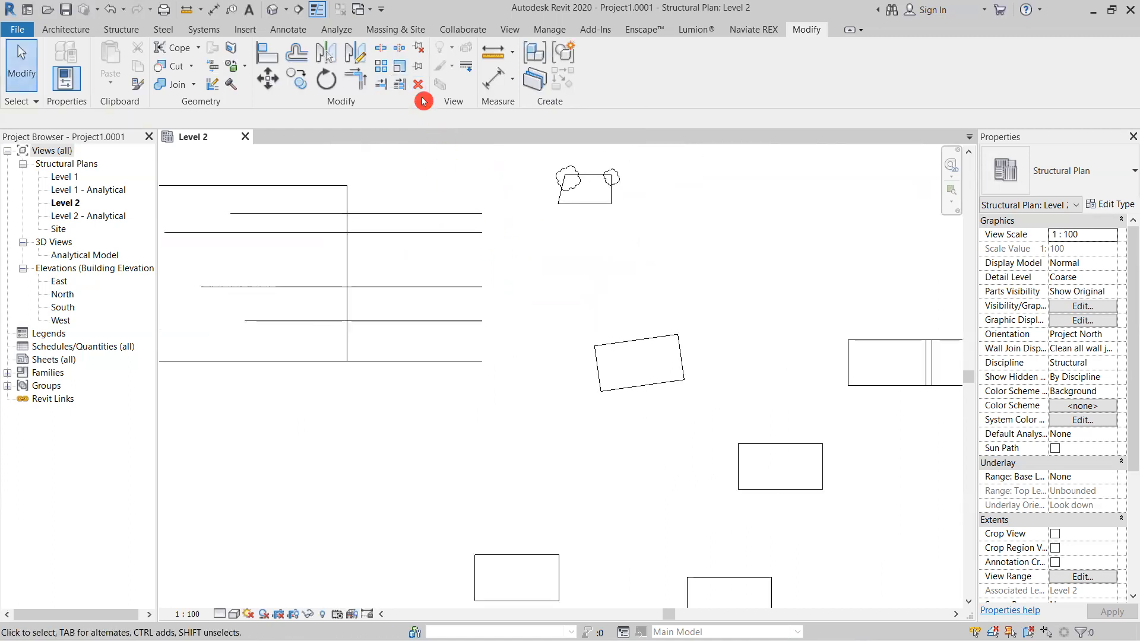
left_click(418, 83)
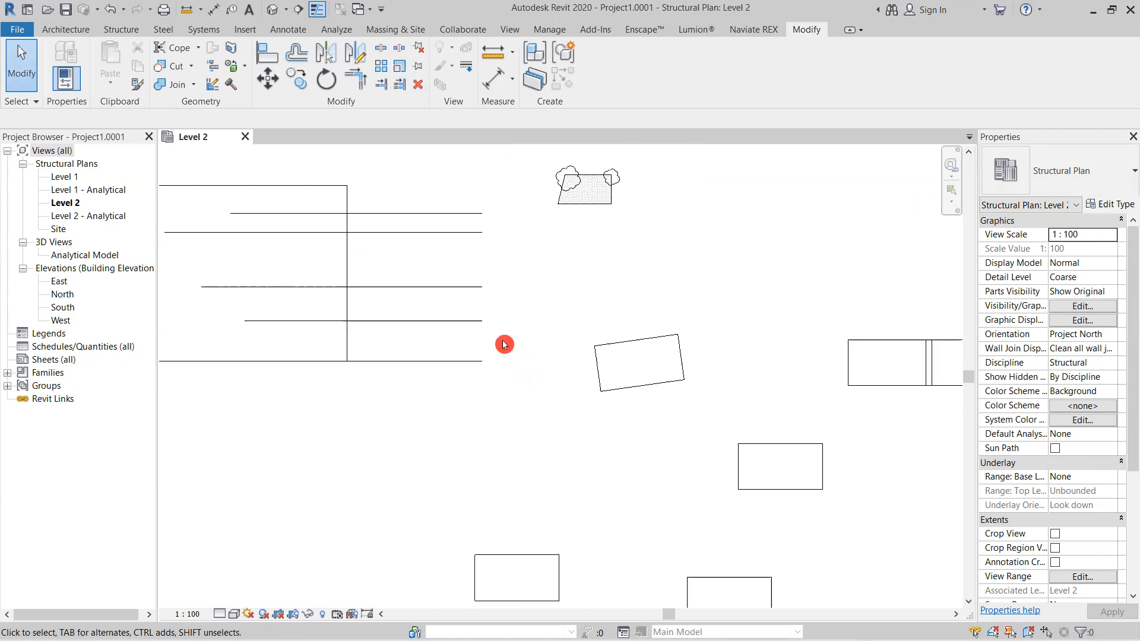
left_click_drag(442, 266, 402, 196)
key("Delete")
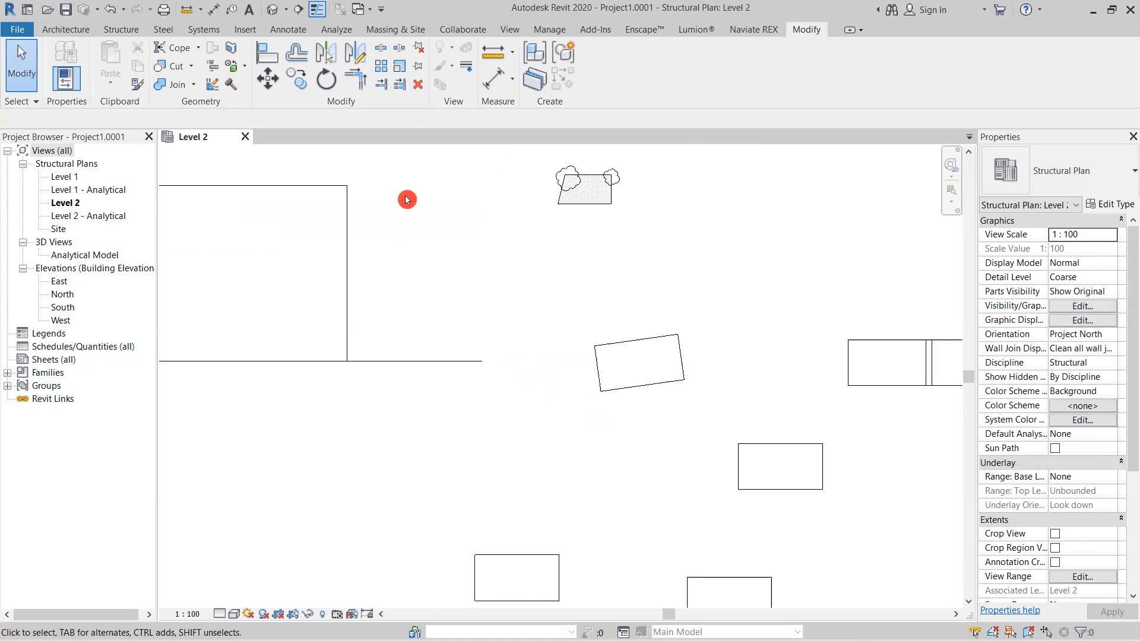
Step: Delete the top and right edges of the large rectangle, one line at a time
scroll(475, 237, "down", 2)
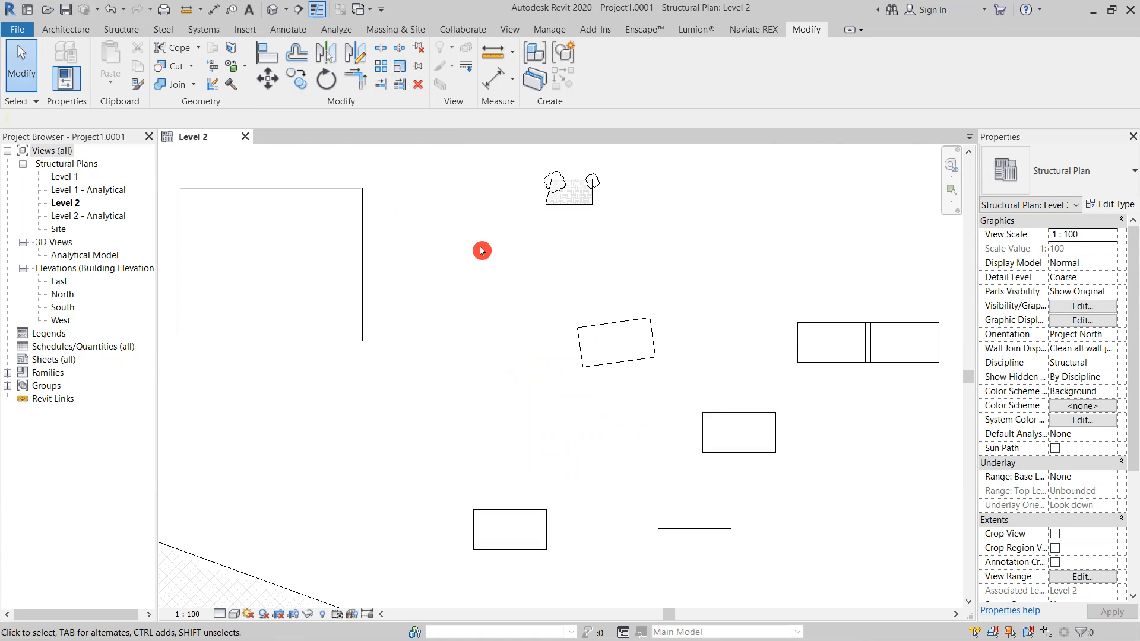
middle_click_drag(505, 289, 505, 288)
left_click(419, 93)
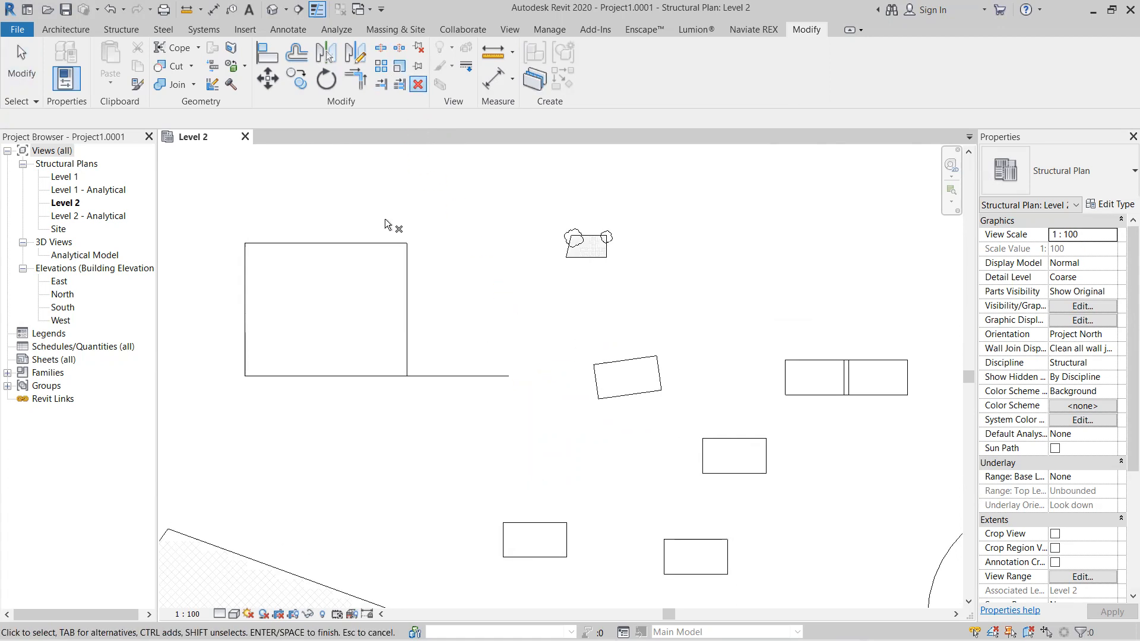
left_click(384, 243)
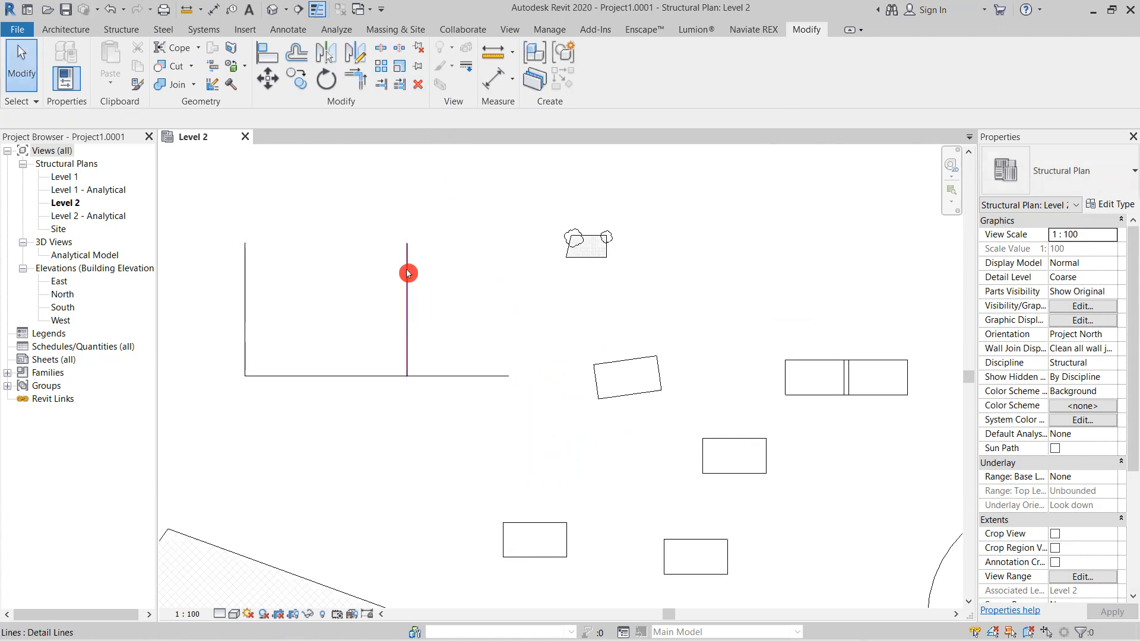
left_click(417, 90)
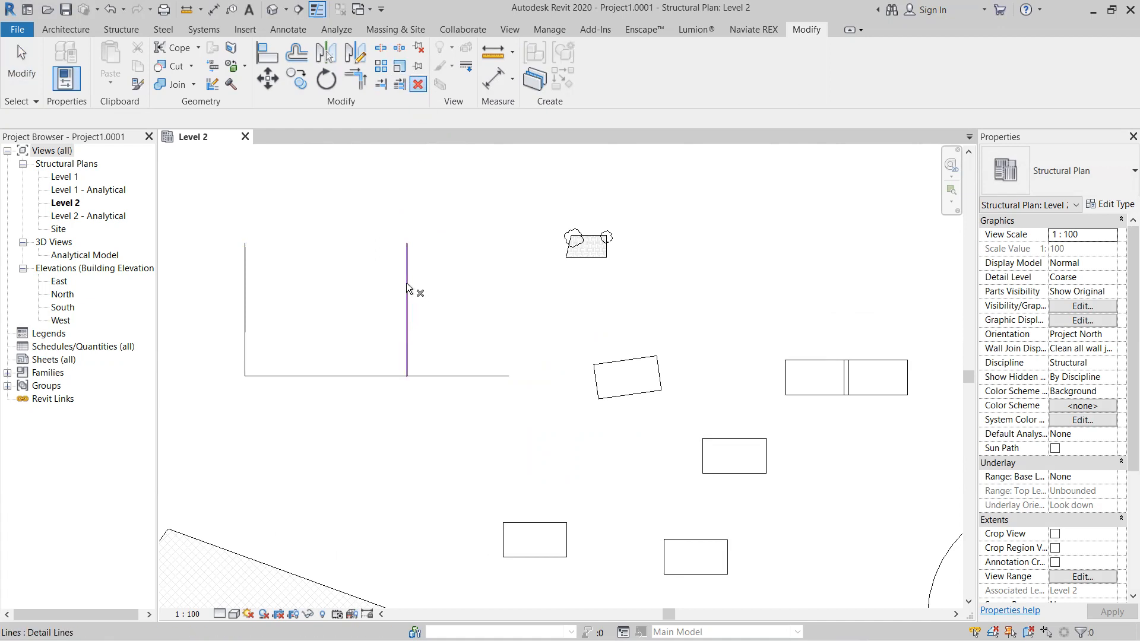
left_click(407, 284)
key("Return")
Step: Create a linear array of three grouped copies from the small rectangle beside the vertical line, using Move To 2nd
scroll(460, 258, "down", 1)
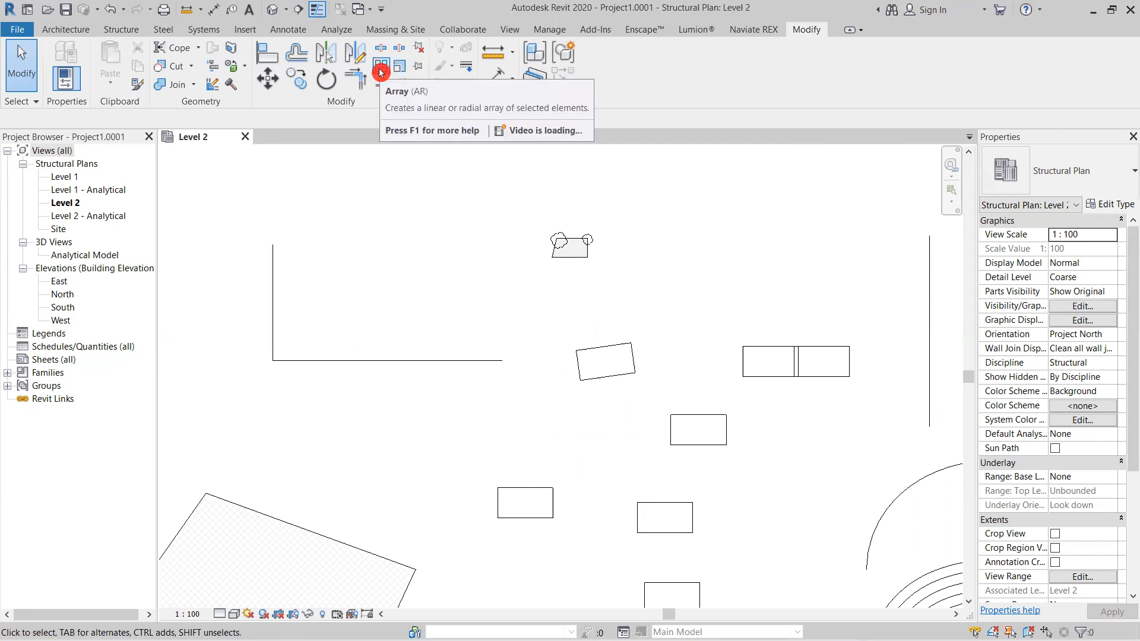
scroll(497, 275, "down", 3)
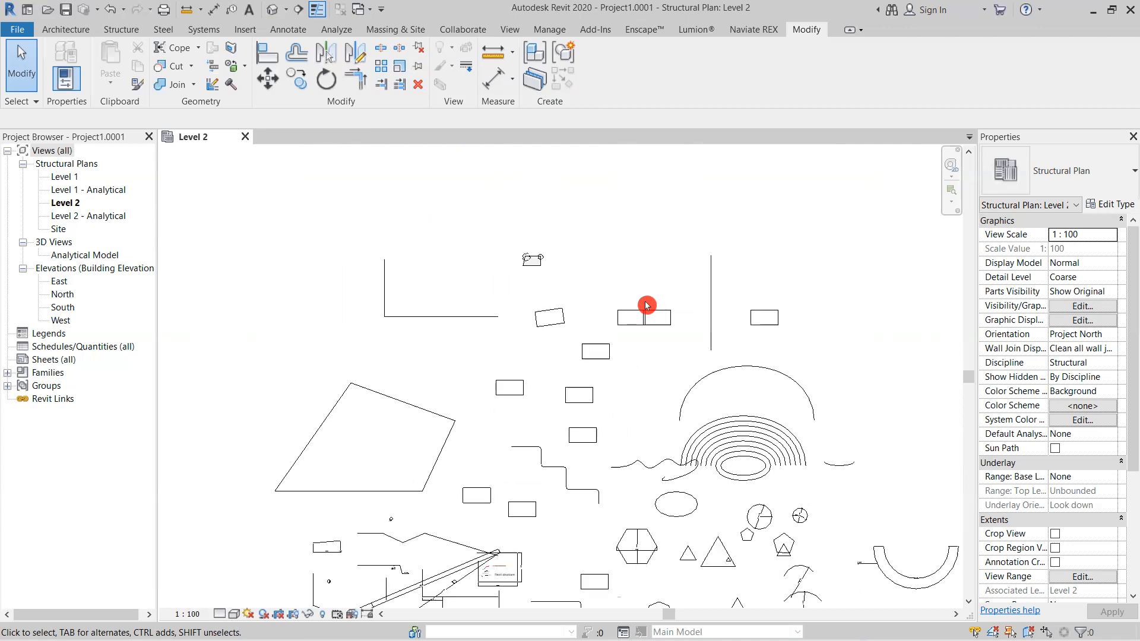
middle_click_drag(725, 345, 481, 344)
scroll(510, 346, "up", 3)
middle_click_drag(562, 314, 565, 305)
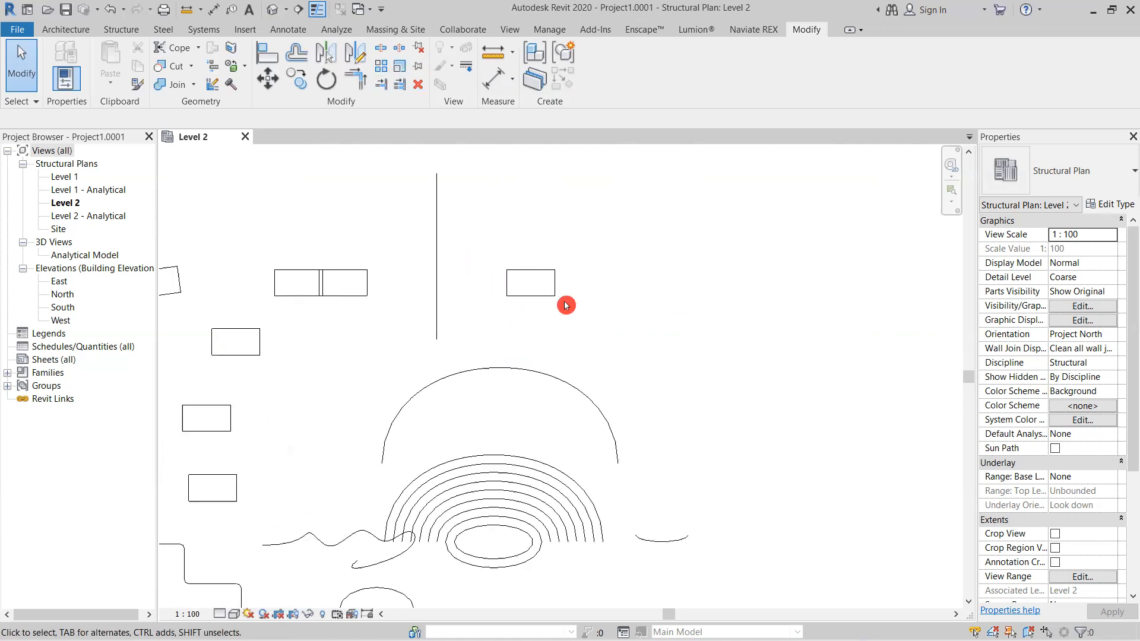
left_click(378, 71)
scroll(551, 322, "up", 2)
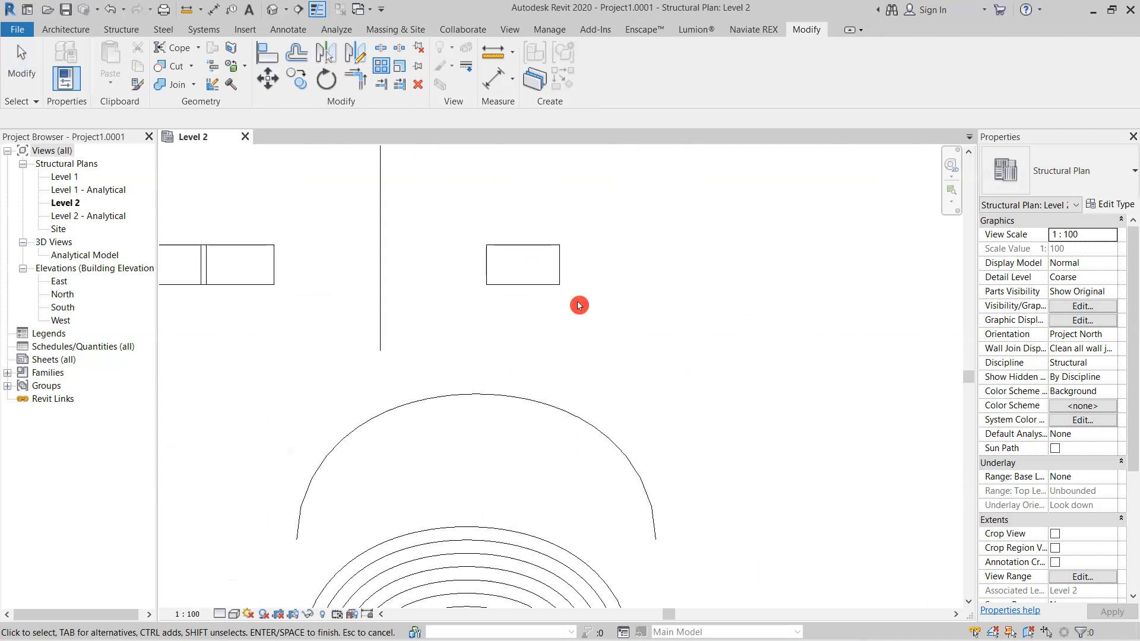
left_click(464, 217)
key("Return")
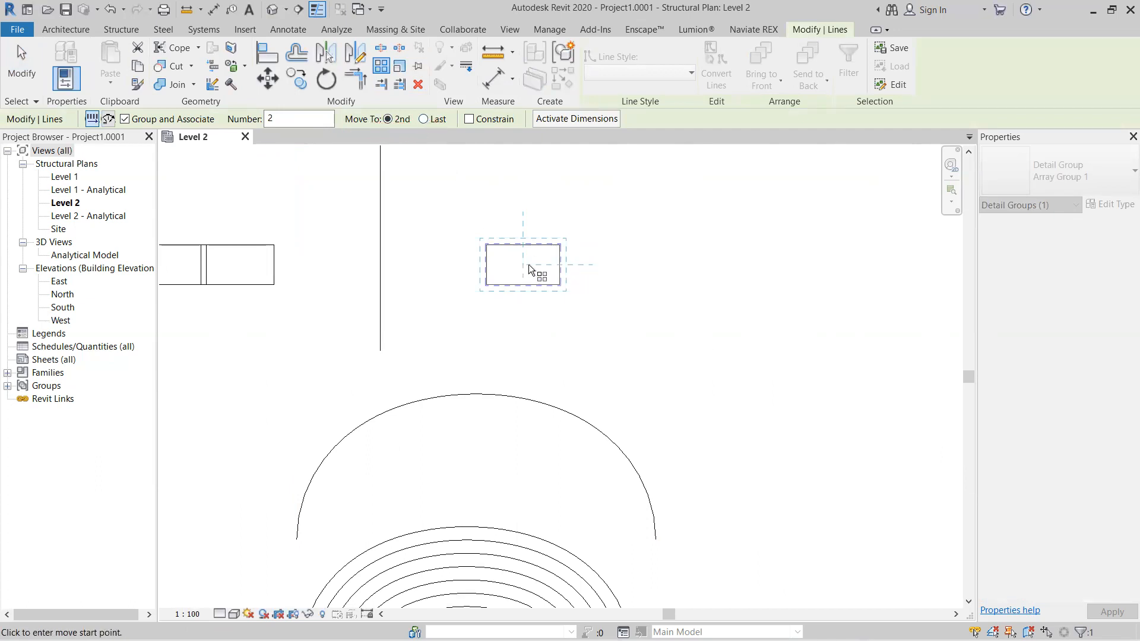
left_click(561, 285)
left_click(773, 285)
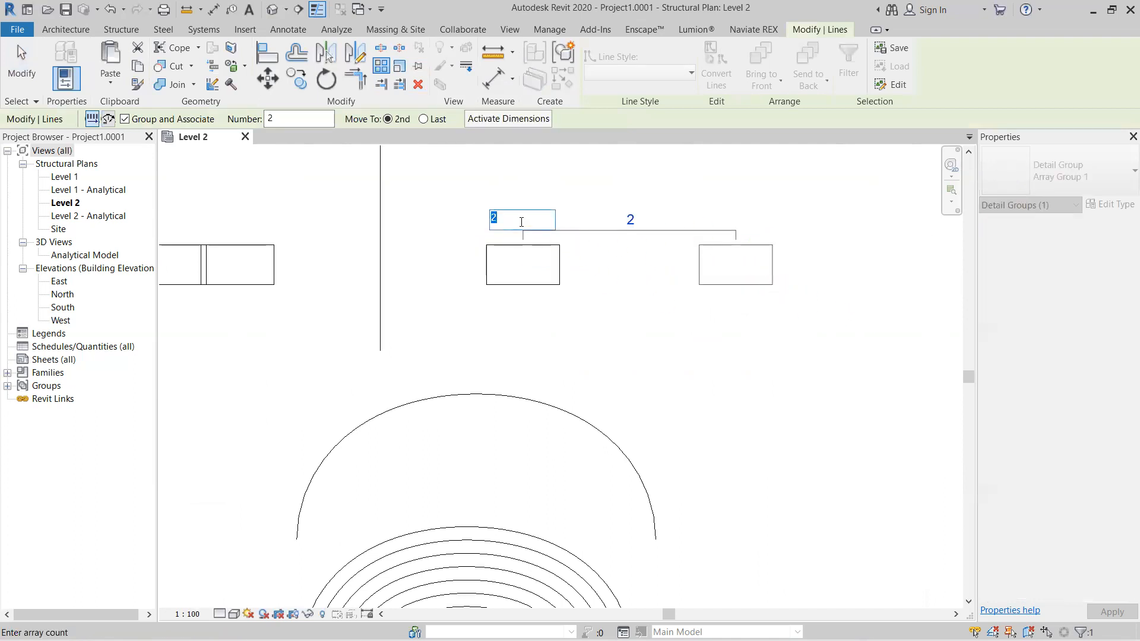
key("Return")
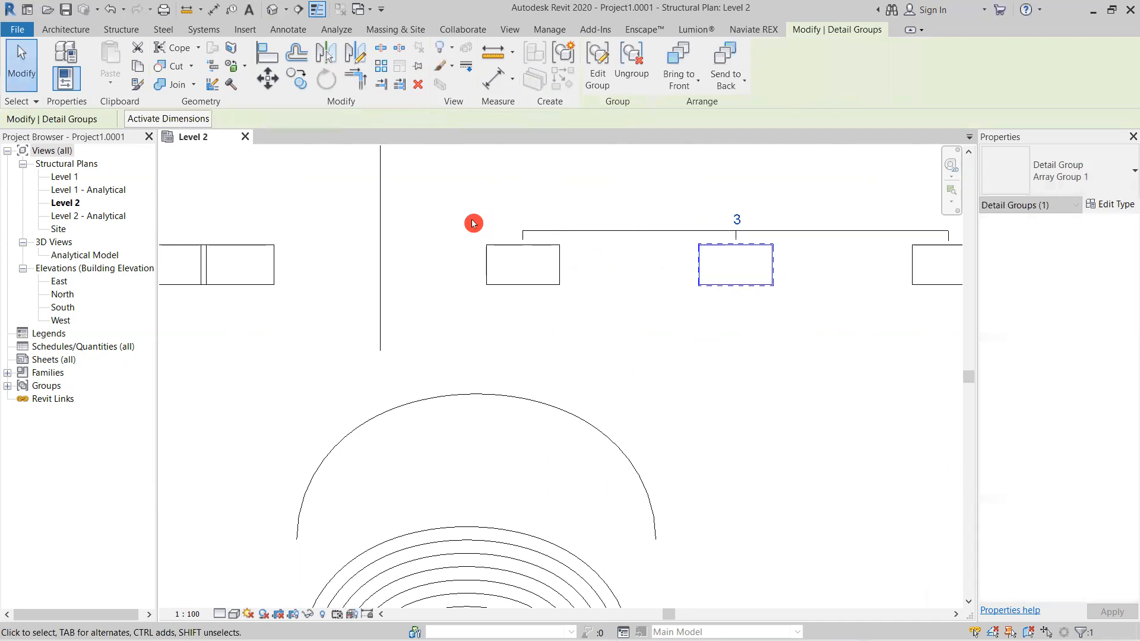
Step: Examine the row of arrayed rectangles and the spacing between them
left_click(790, 383)
scroll(664, 398, "down", 2)
middle_click_drag(664, 398, 534, 318)
scroll(484, 331, "up", 3)
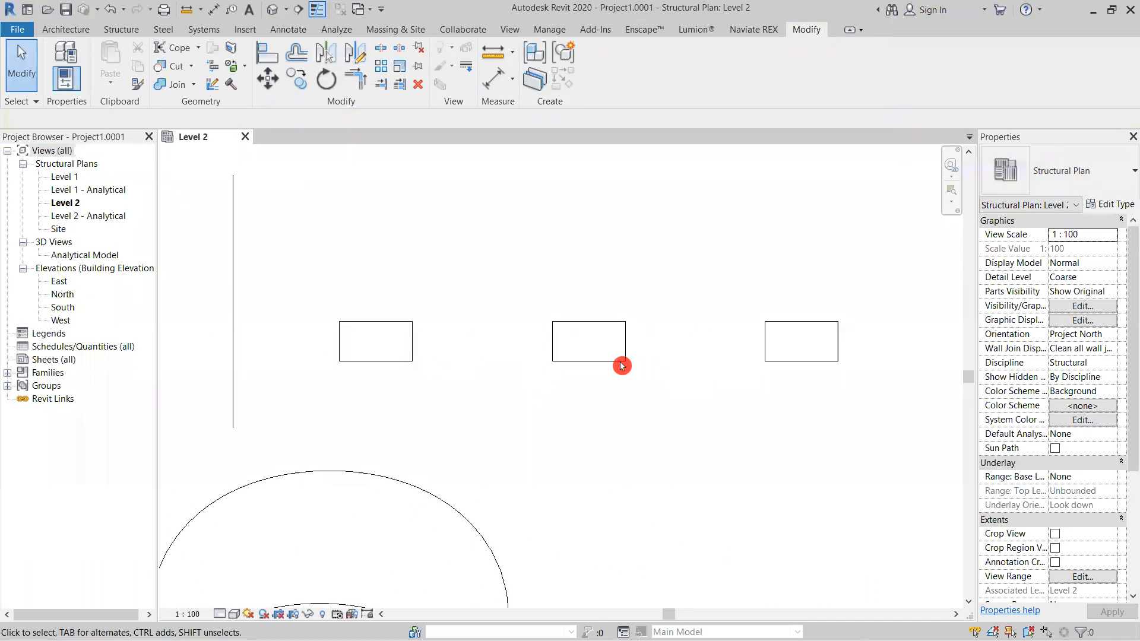
scroll(808, 392, "down", 3)
middle_click_drag(746, 378, 648, 341)
scroll(389, 341, "up", 4)
scroll(821, 382, "down", 5)
middle_click_drag(797, 381, 619, 350)
scroll(538, 335, "up", 1)
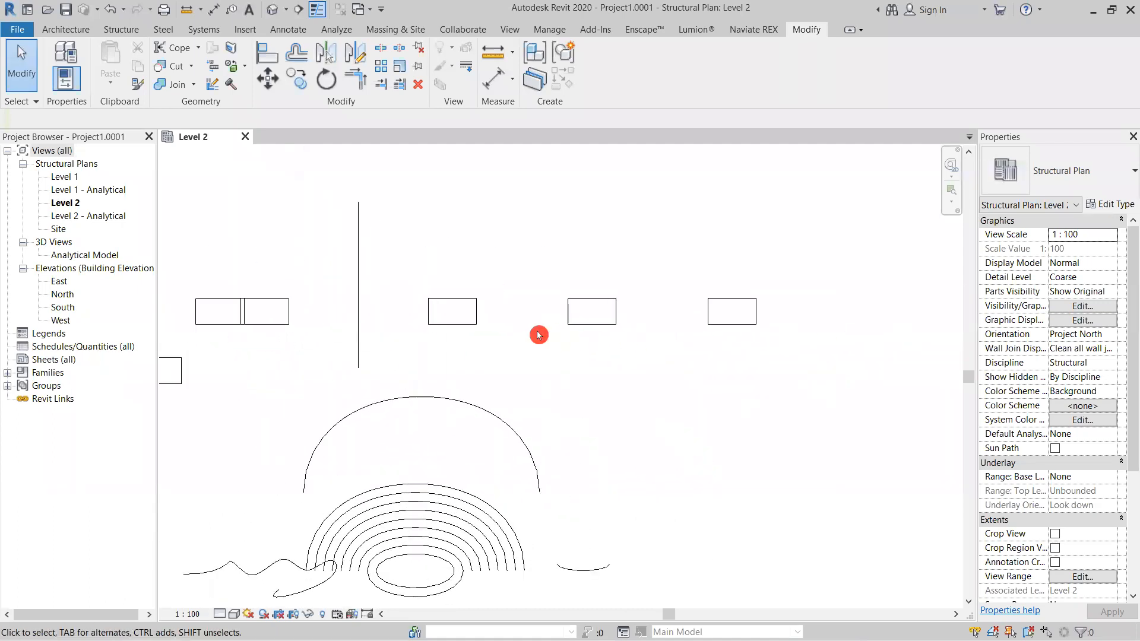
Step: Undo the linear array of the small rectangle
left_click(469, 323)
scroll(603, 326, "up", 2)
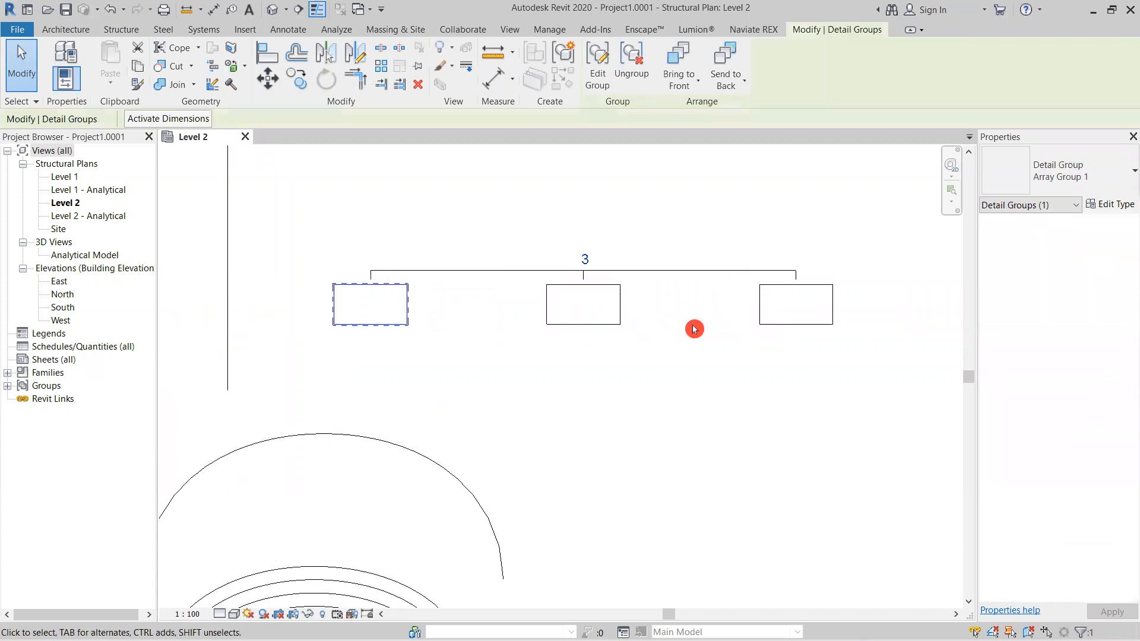
left_click(537, 357)
key("ctrl+z")
Step: Array the small rectangle horizontally with Constrain enabled and Move To 2nd, placing the second copy about 19.2 m away
middle_click_drag(412, 367, 565, 327)
scroll(541, 270, "up", 3)
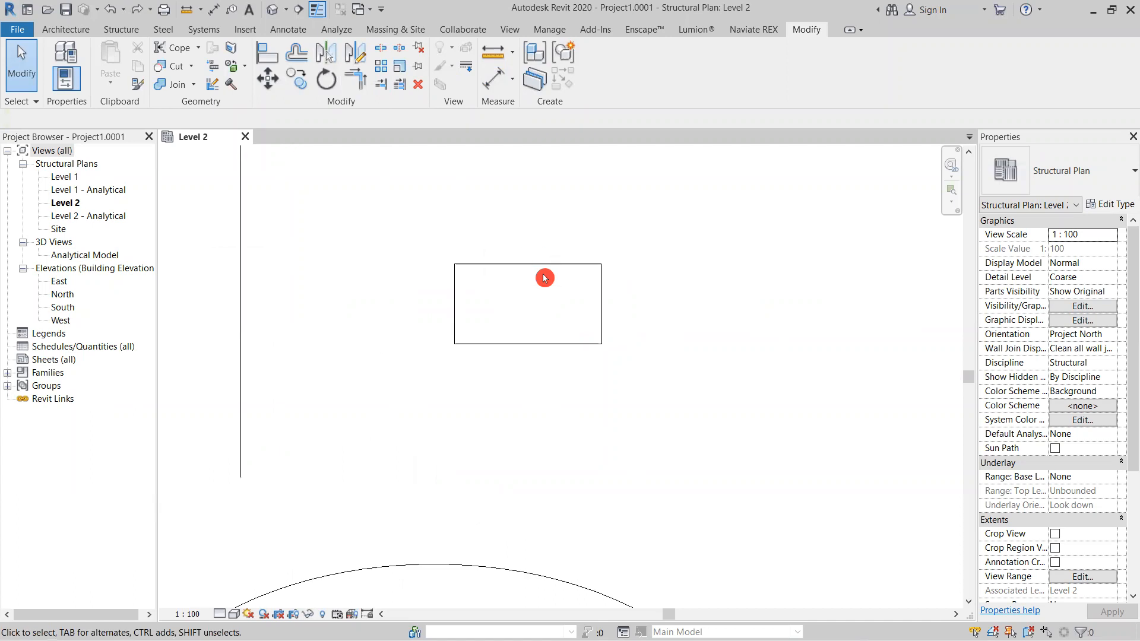
left_click(385, 70)
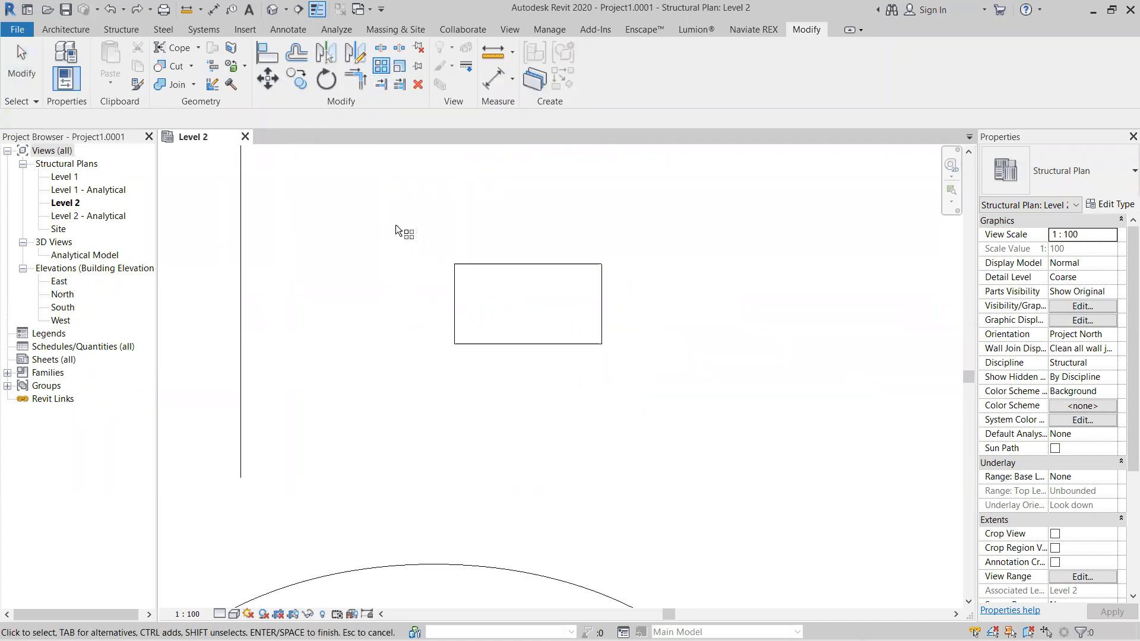
left_click_drag(425, 226, 660, 396)
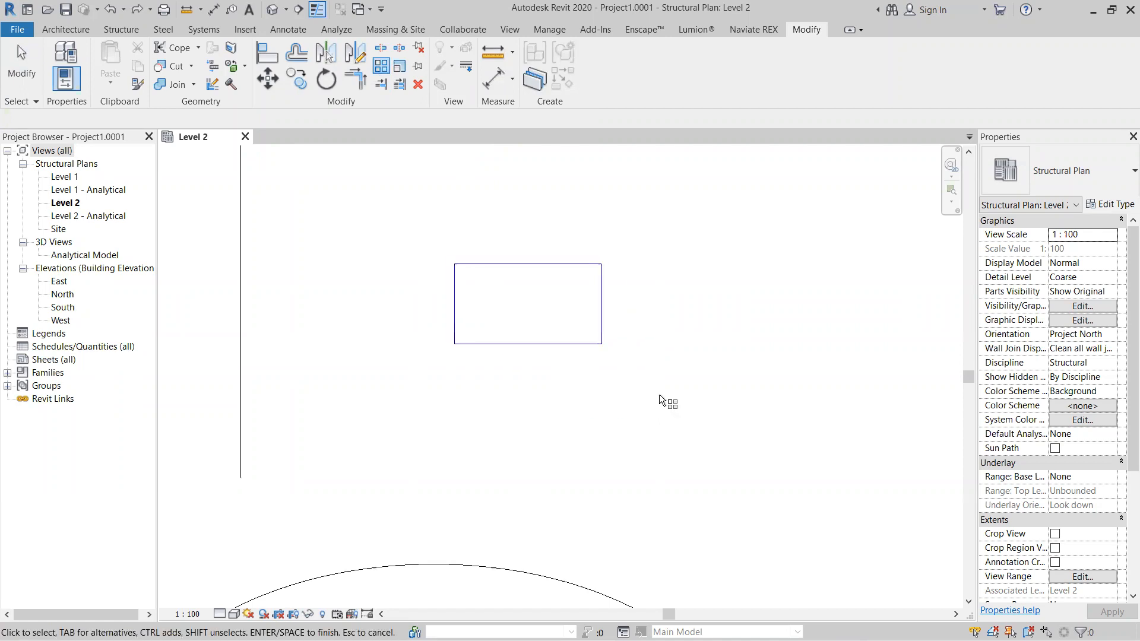
key("Return")
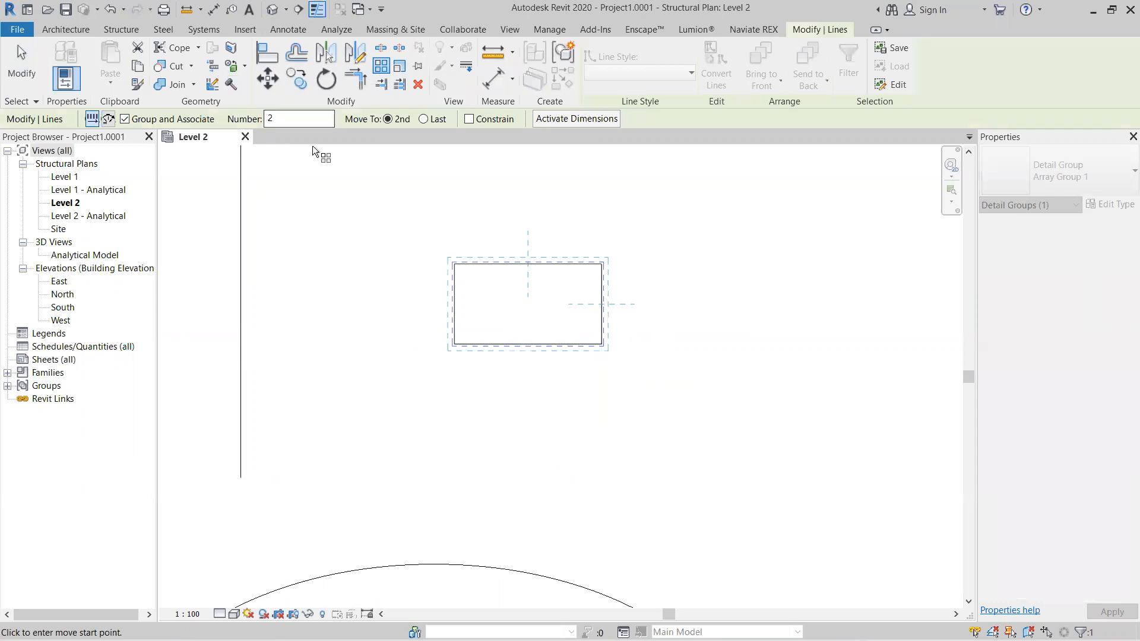
left_click(470, 120)
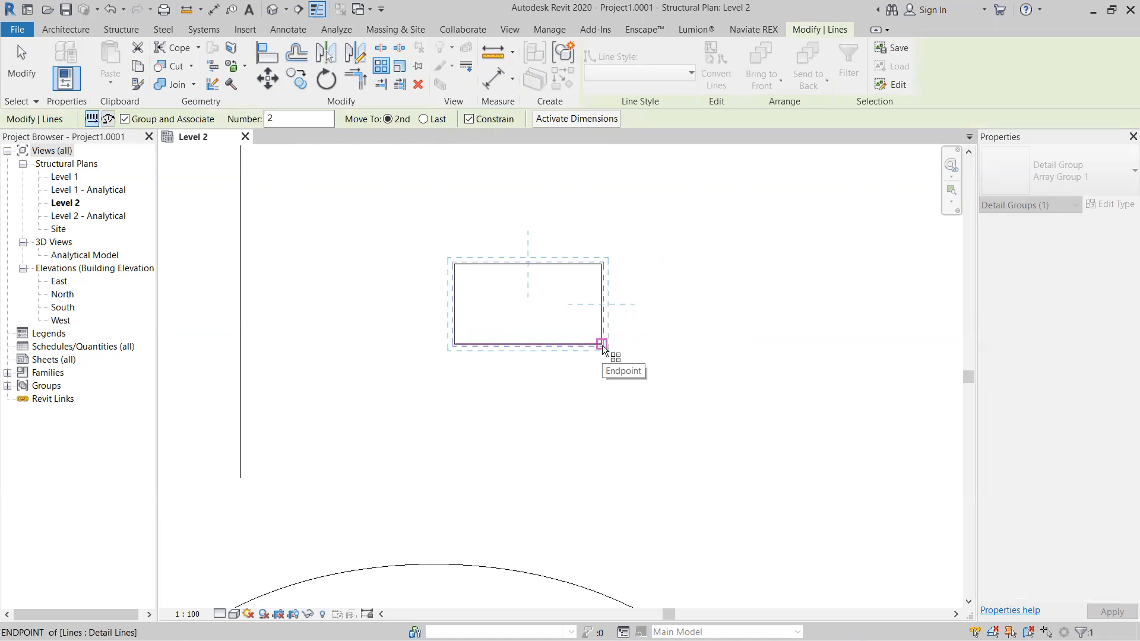
left_click(390, 126)
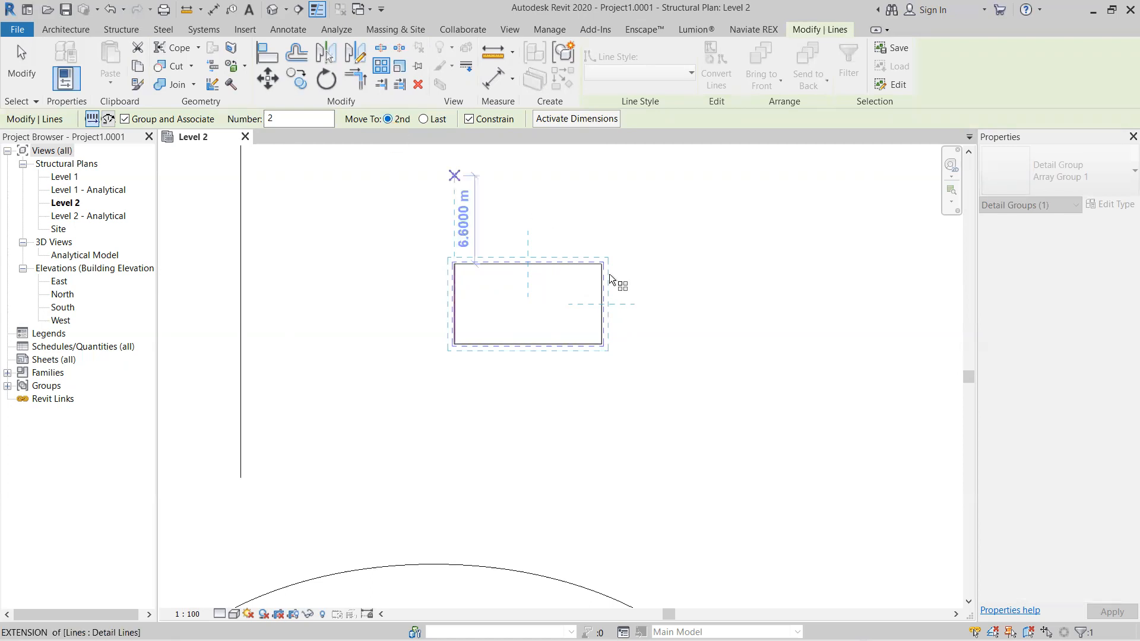
left_click(604, 345)
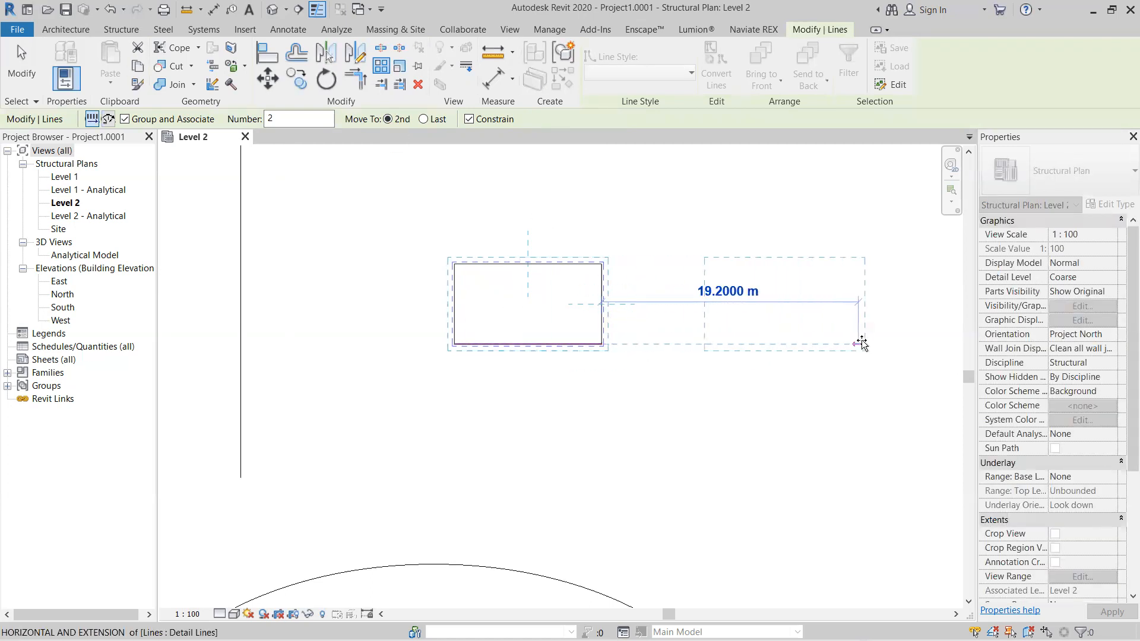
left_click(861, 345)
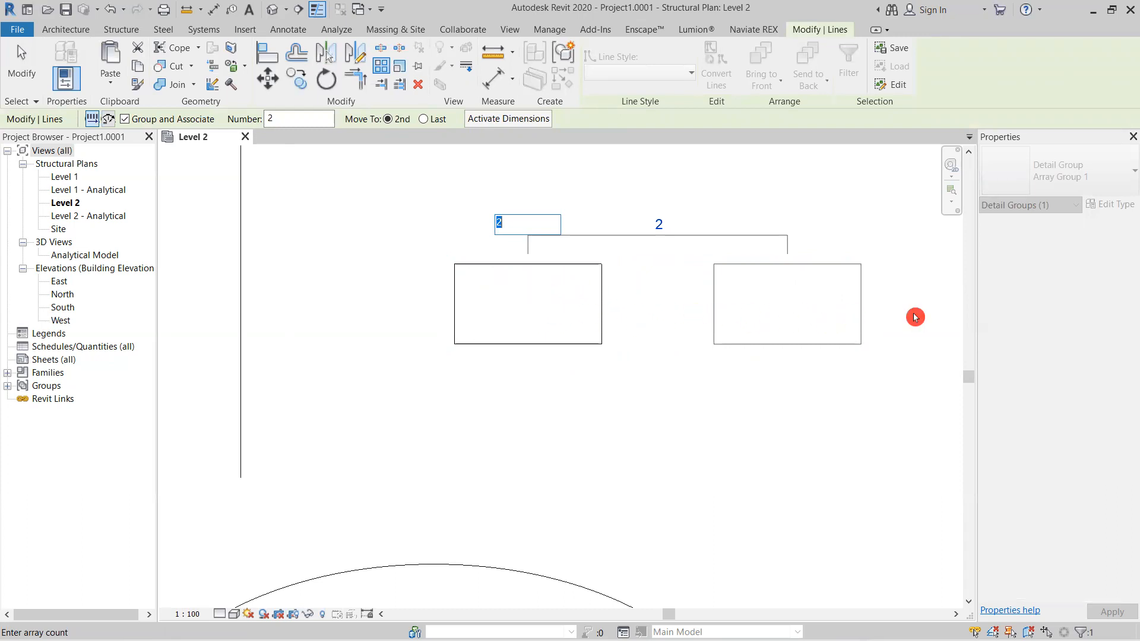
Step: Set the constrained array's count to 3
scroll(917, 319, "down", 2)
middle_click_drag(888, 329, 501, 280)
scroll(488, 290, "up", 2)
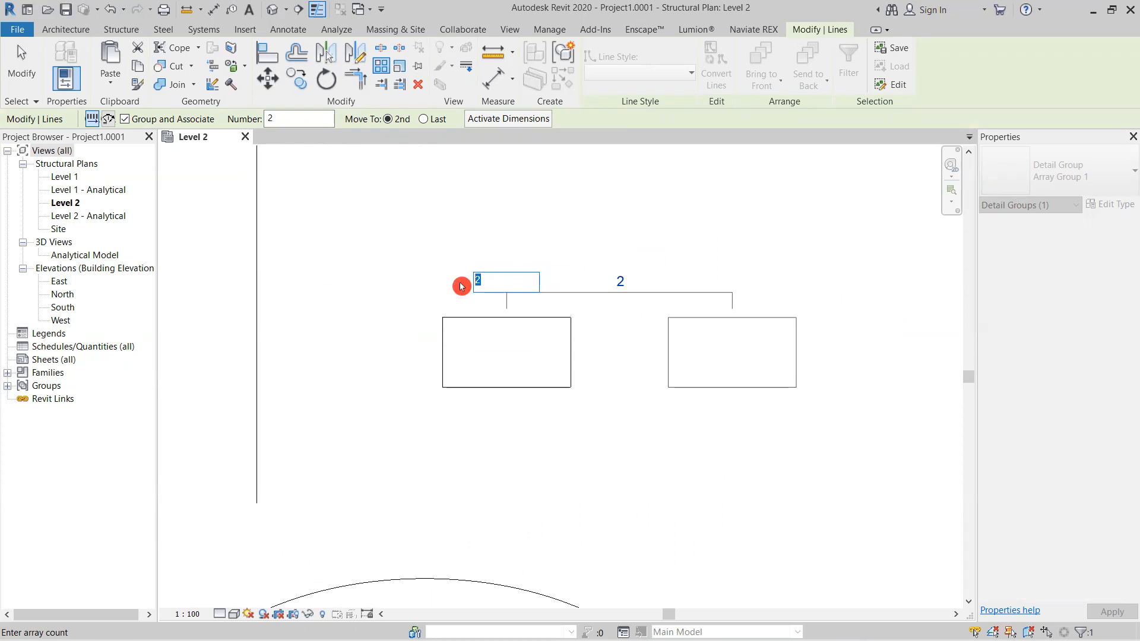
key("Return")
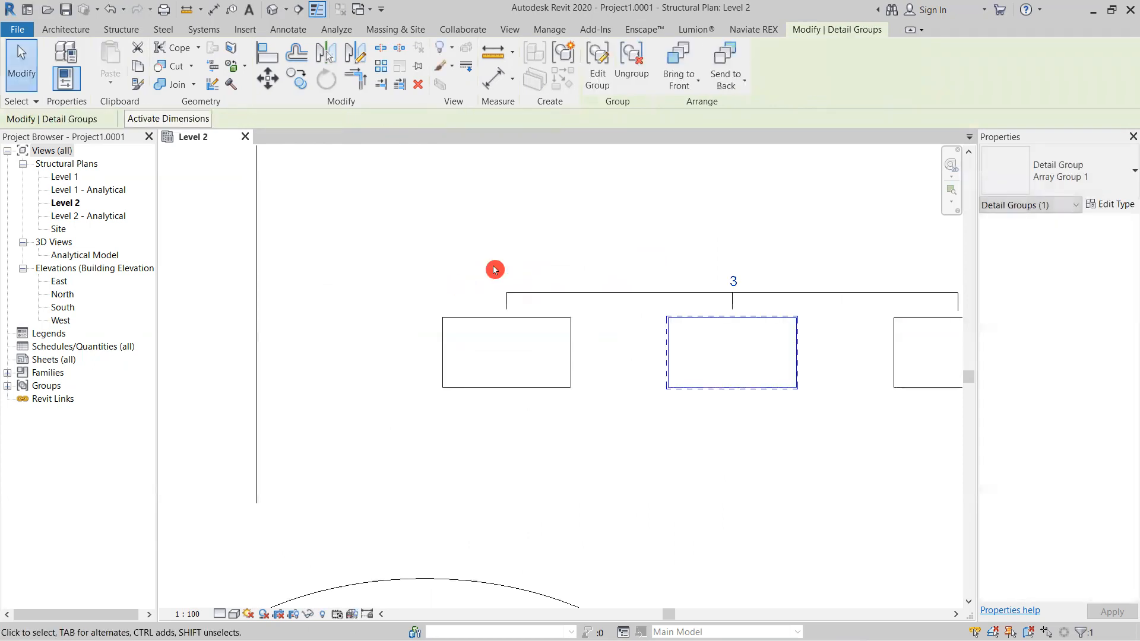
left_click(871, 465)
Step: Check the equal spacing between the rectangles of the constrained array
scroll(871, 464, "down", 1)
middle_click_drag(872, 465, 701, 379)
scroll(725, 285, "up", 2)
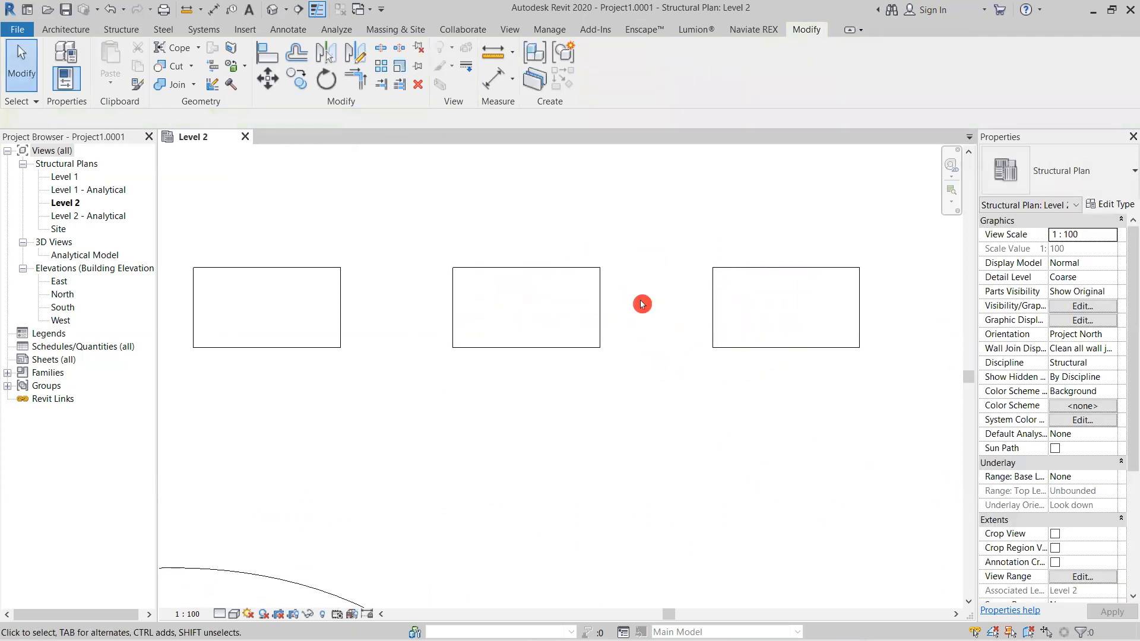
middle_click_drag(419, 319, 493, 331)
scroll(440, 311, "up", 2)
scroll(482, 334, "down", 2)
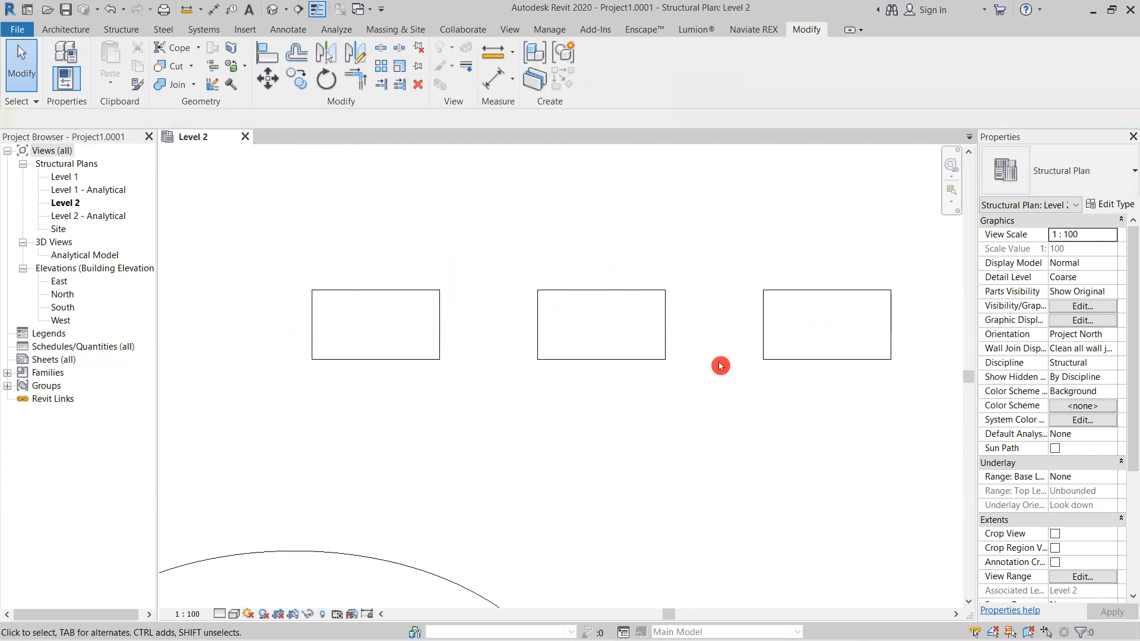
middle_click_drag(689, 412, 620, 389)
scroll(634, 396, "down", 1)
Step: Change the number of rectangles in the existing array to 5
left_click(751, 349)
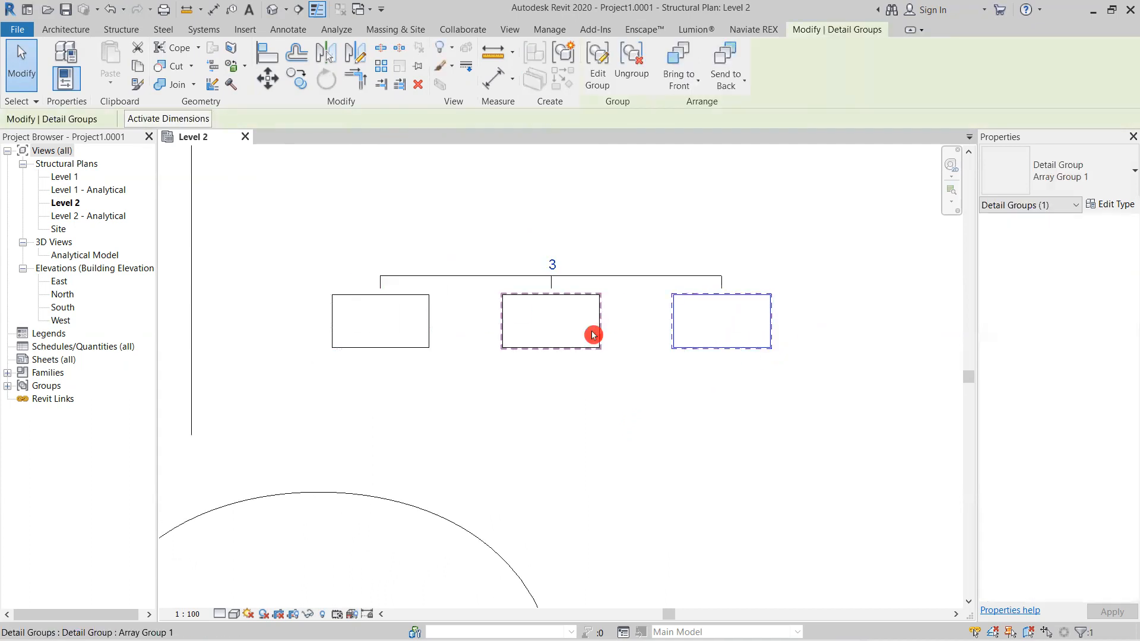
scroll(562, 337, "up", 1)
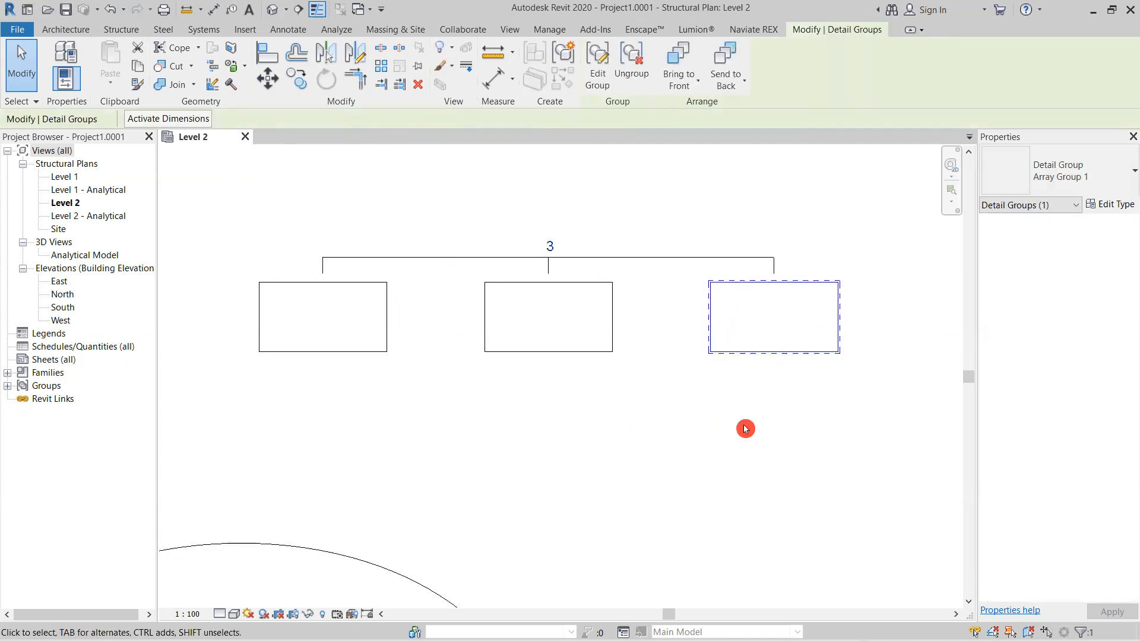
scroll(337, 320, "up", 1)
scroll(784, 357, "down", 1)
middle_click_drag(775, 367, 702, 357)
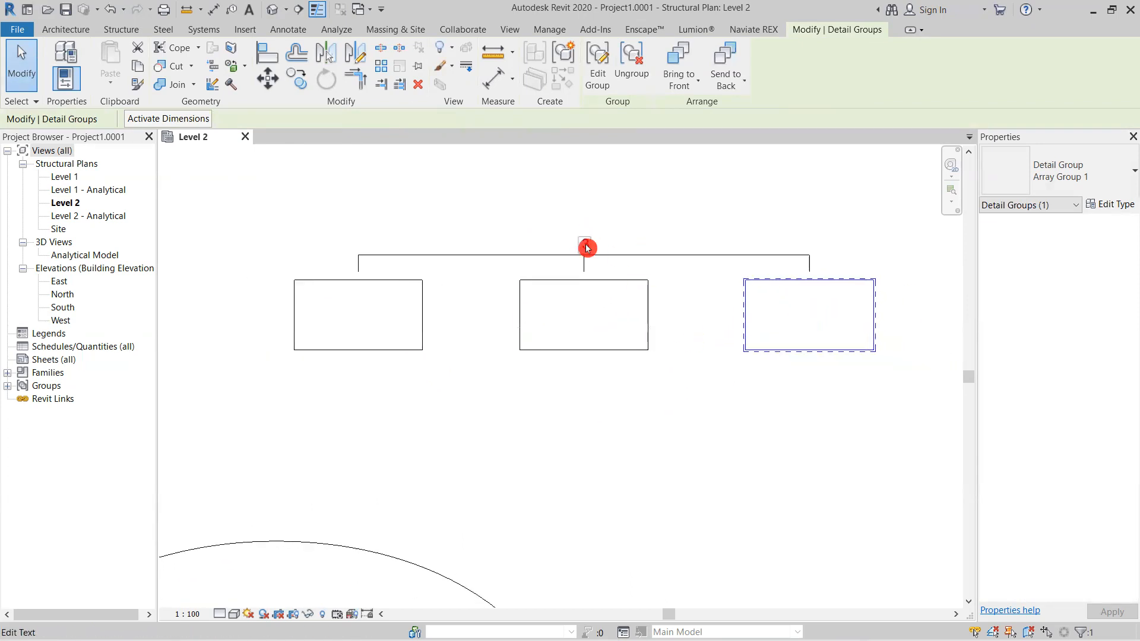
left_click(587, 244)
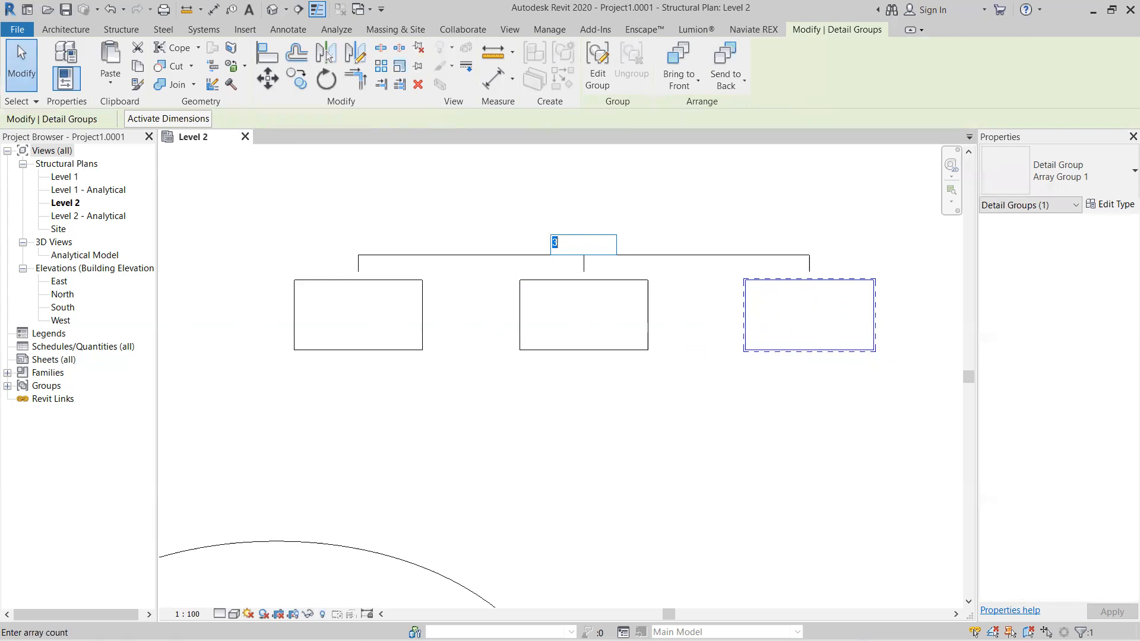
type("5")
key("Return")
scroll(796, 491, "down", 4)
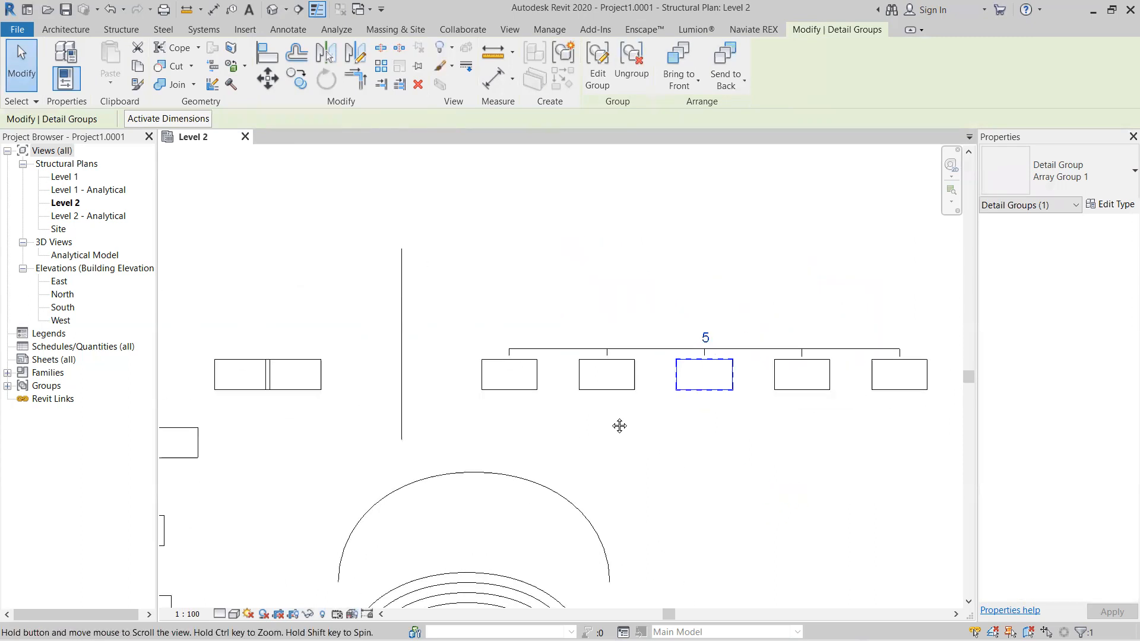
Step: Undo the array count change and the constrained array itself
left_click(738, 413)
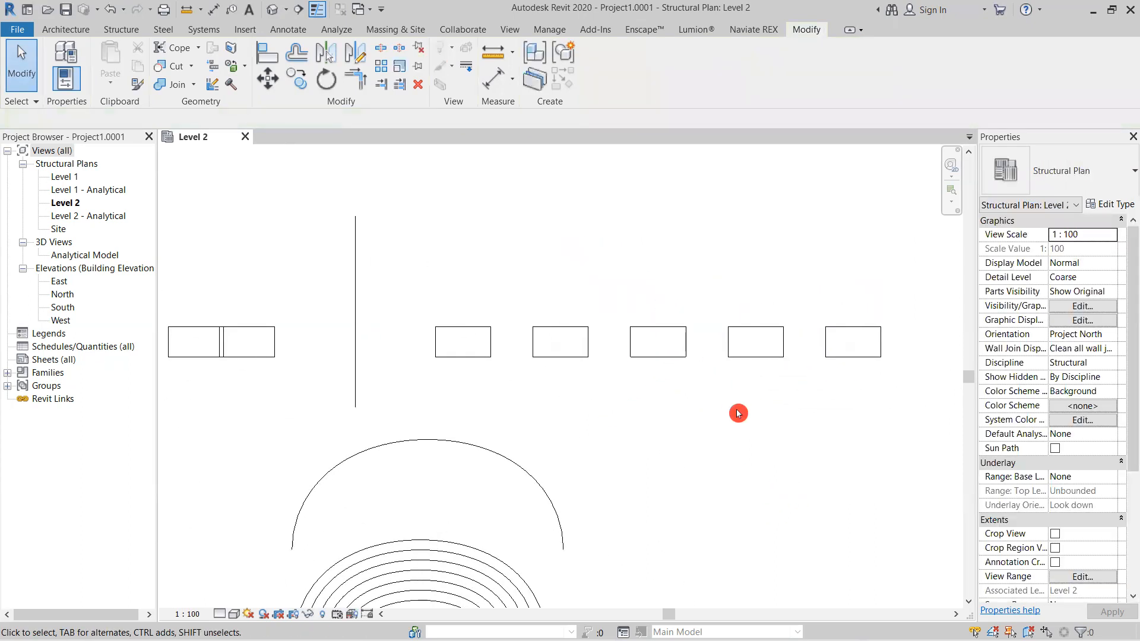
key("ctrl+z")
key("ctrl+z")
Step: Create a constrained, grouped horizontal array of the rectangle right of the vertical line, placing the last member well to its right
scroll(603, 417, "down", 4)
middle_click_drag(603, 417, 649, 405)
scroll(649, 405, "up", 1)
scroll(650, 407, "up", 2)
left_click_drag(700, 397, 516, 280)
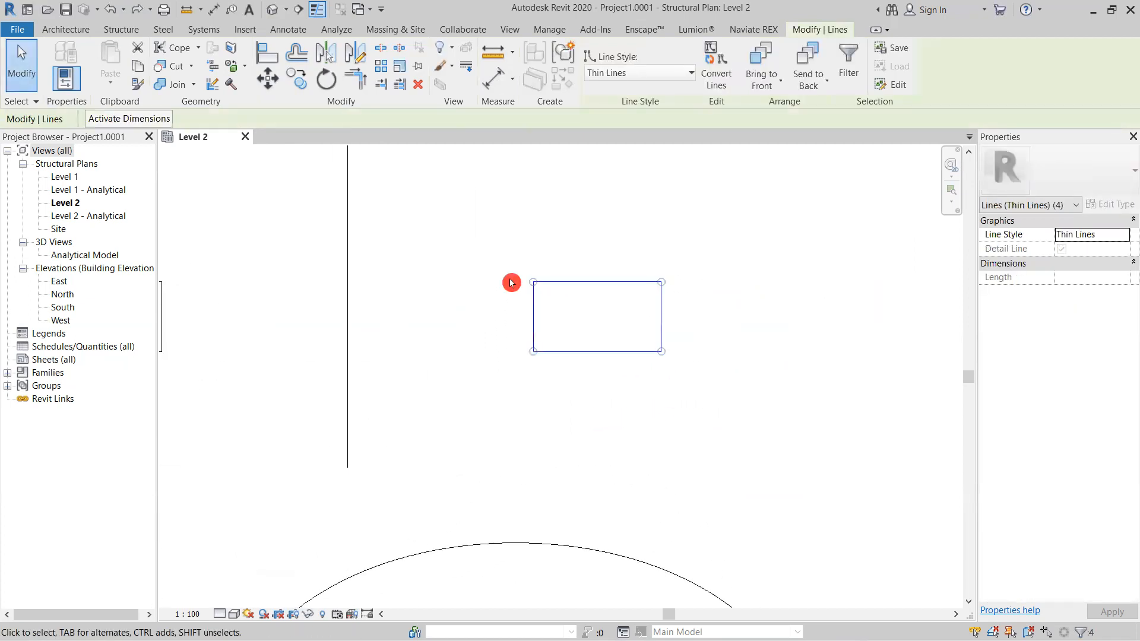
left_click(384, 71)
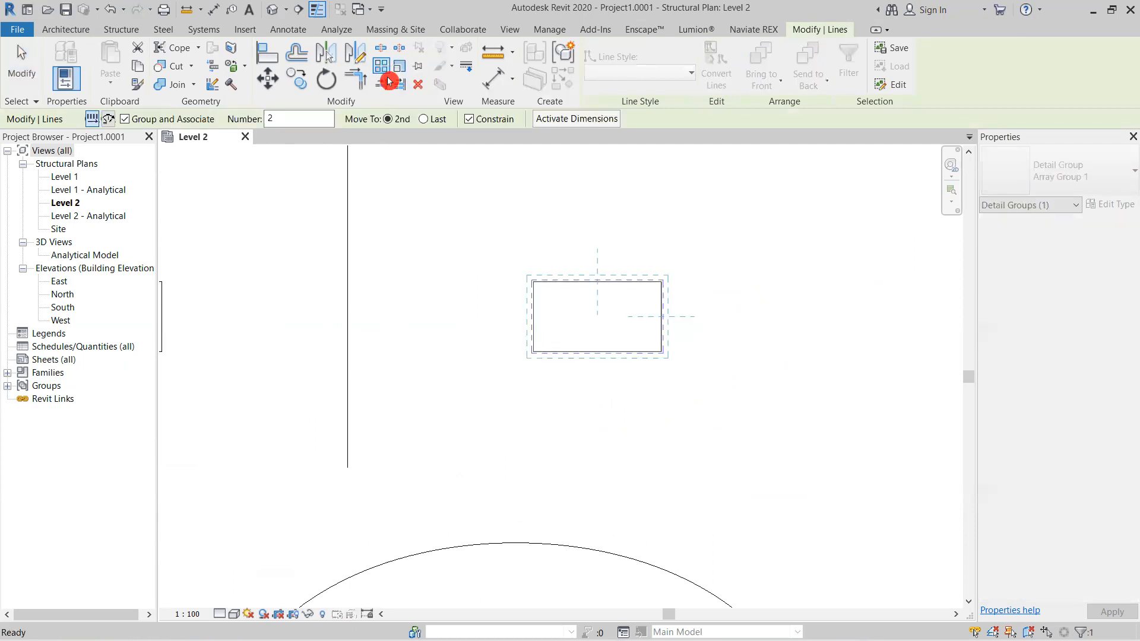
left_click(425, 120)
left_click(662, 351)
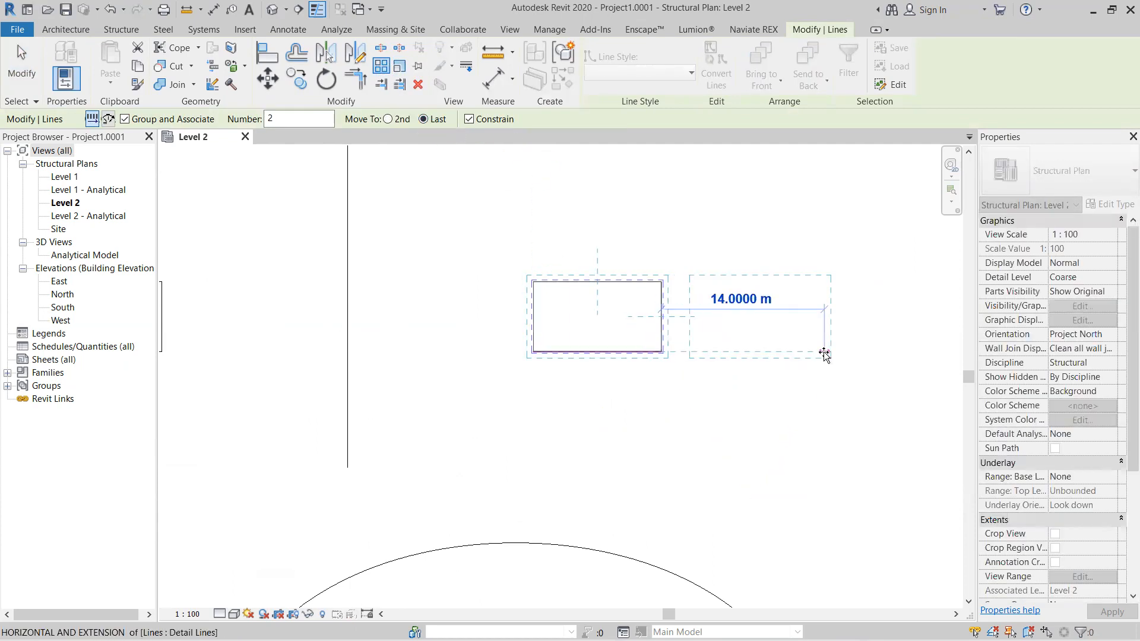
scroll(827, 359, "down", 3)
middle_click_drag(827, 359, 561, 347)
left_click(818, 368)
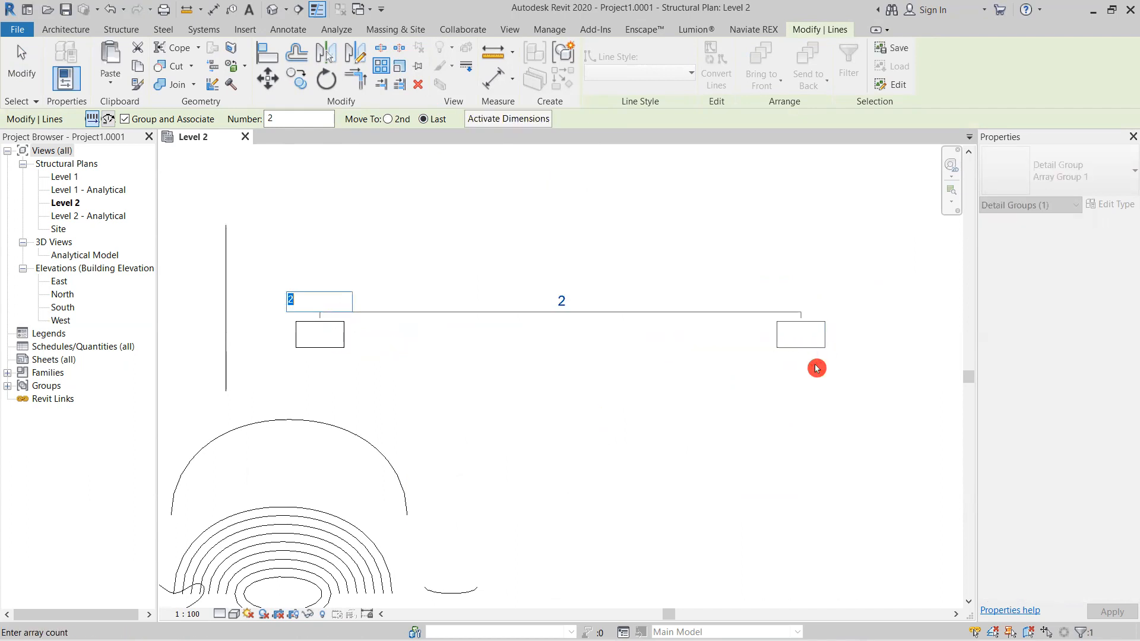
Step: Set the horizontal array's member count to 5
scroll(291, 359, "up", 1)
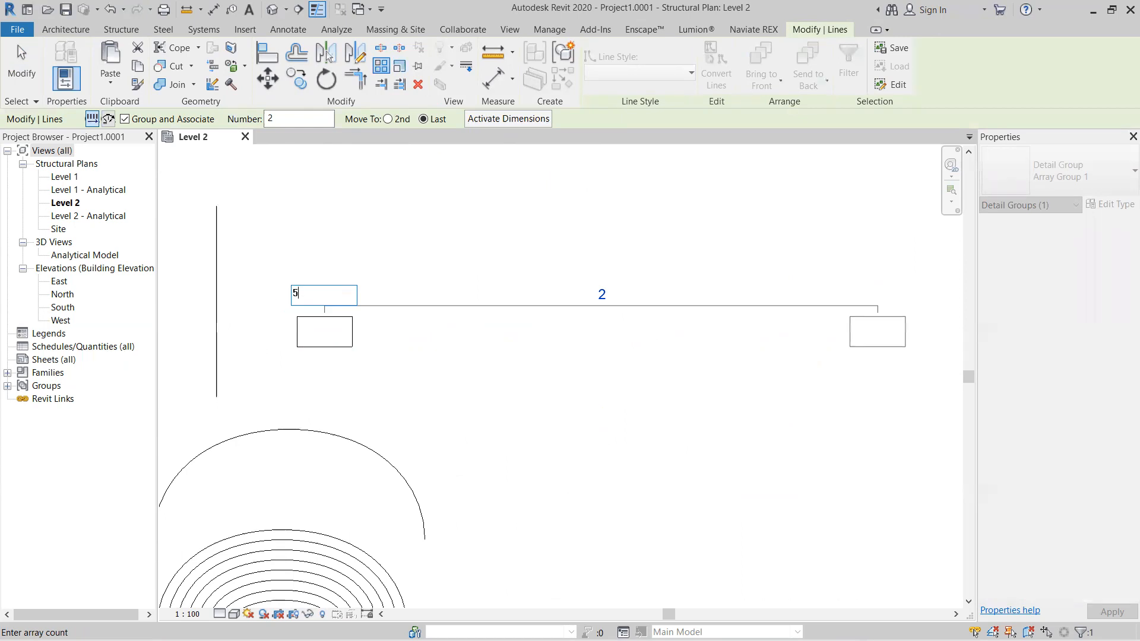
key("Return")
left_click(640, 348)
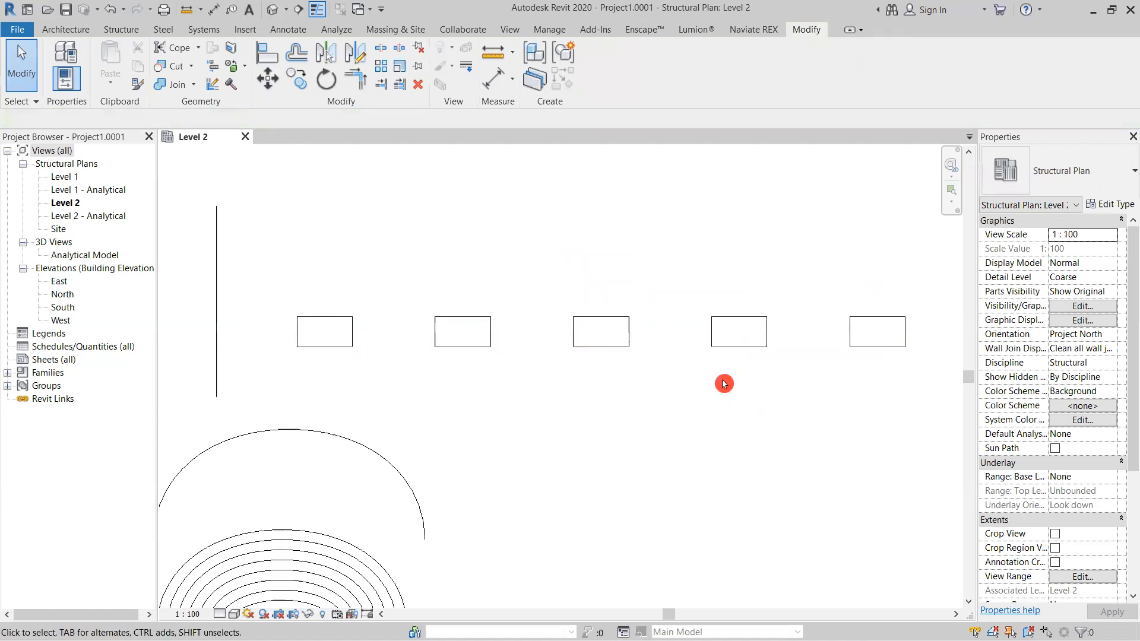
Step: Reduce the horizontal array's member count to 3
left_click(884, 349)
left_click(604, 297)
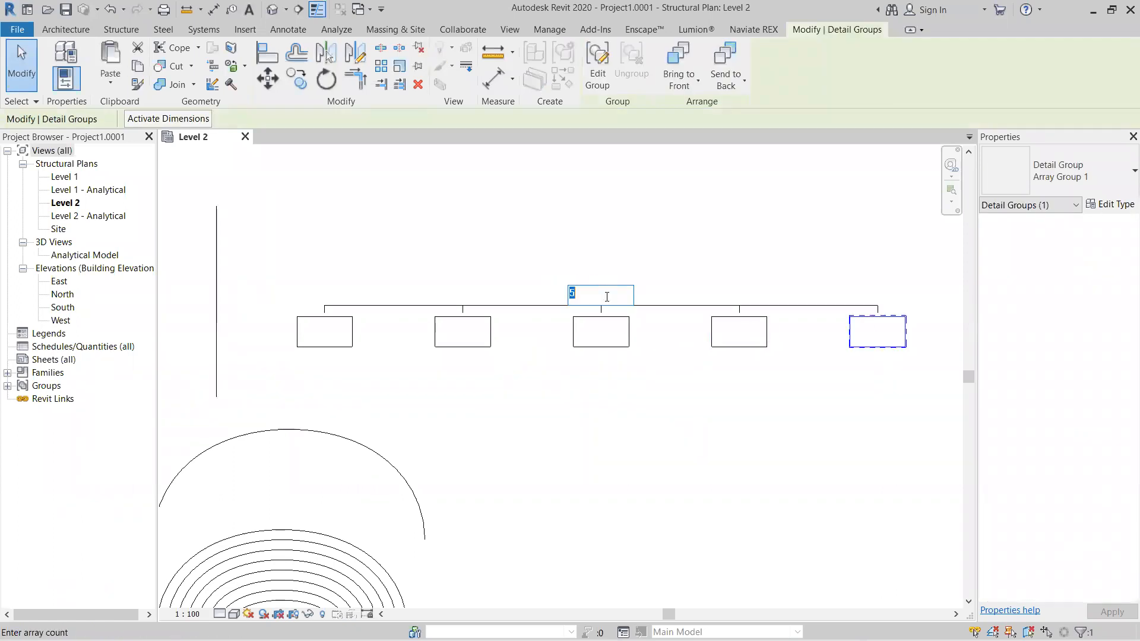
key("Return")
left_click(640, 402)
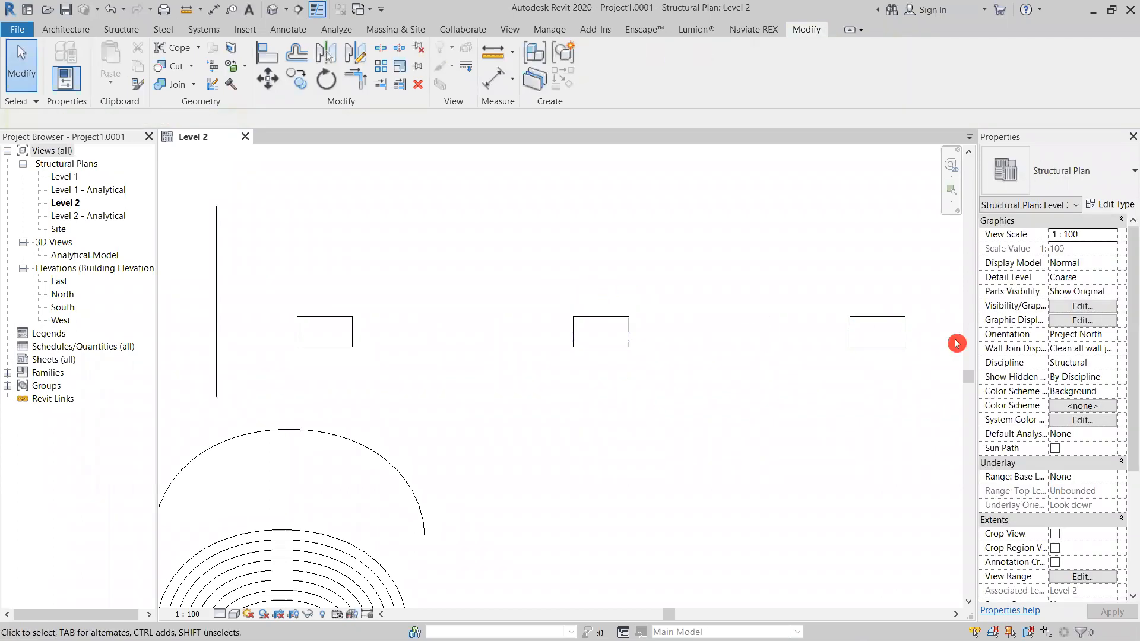
Step: Change the number of rectangles in the horizontal array to 6
left_click(880, 349)
left_click(604, 294)
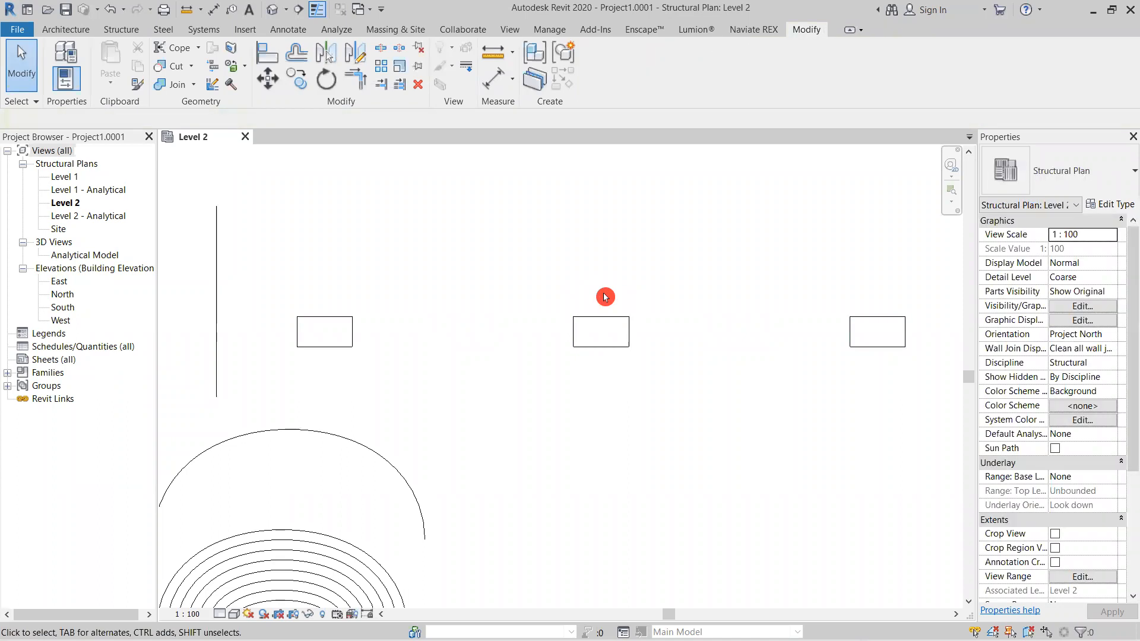
left_click(625, 344)
left_click(602, 295)
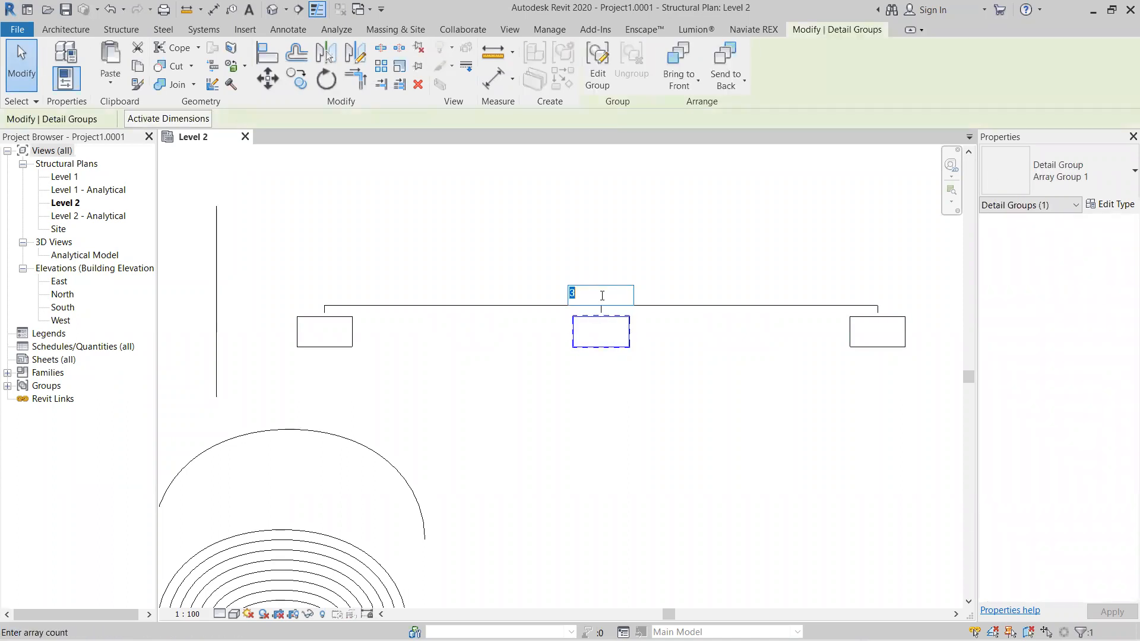
type("6")
key("Return")
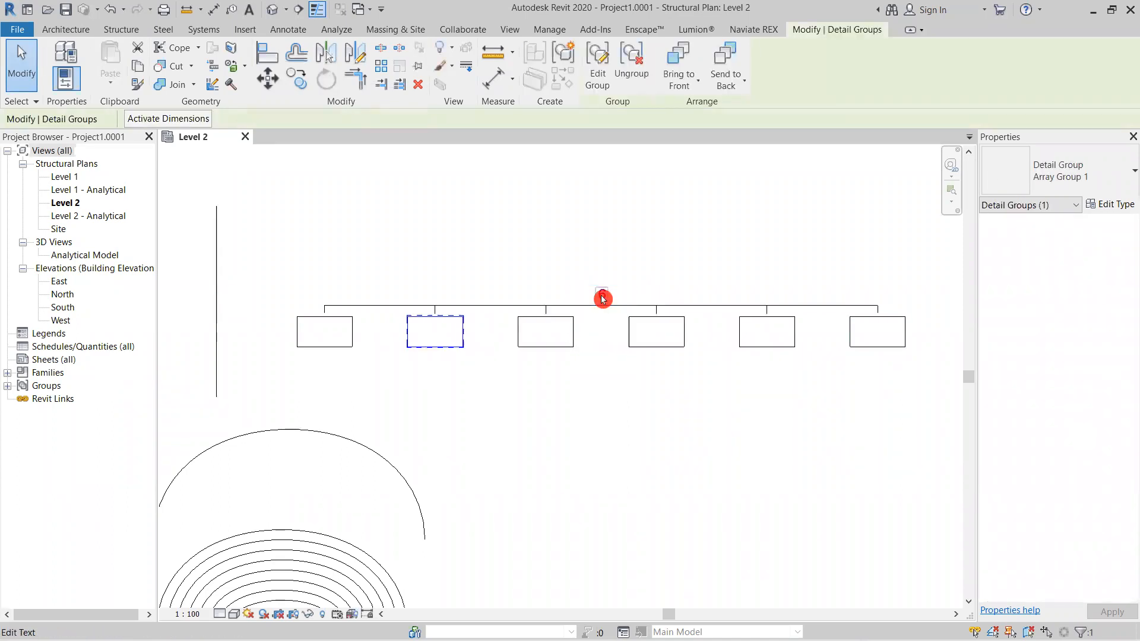
Step: Increase the horizontal array's member count to 10
left_click(603, 295)
type("10")
key("Return")
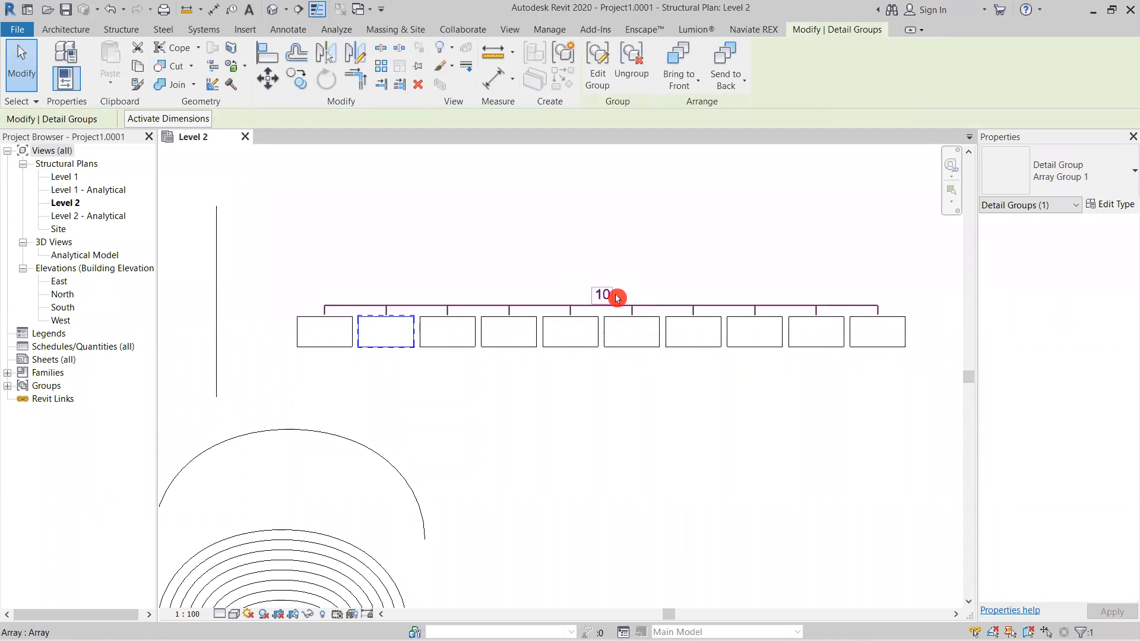
Step: Try to edit the horizontal array's member count again through its middle rectangles
left_click(610, 297)
left_click(606, 320)
left_click(607, 298)
left_click(605, 333)
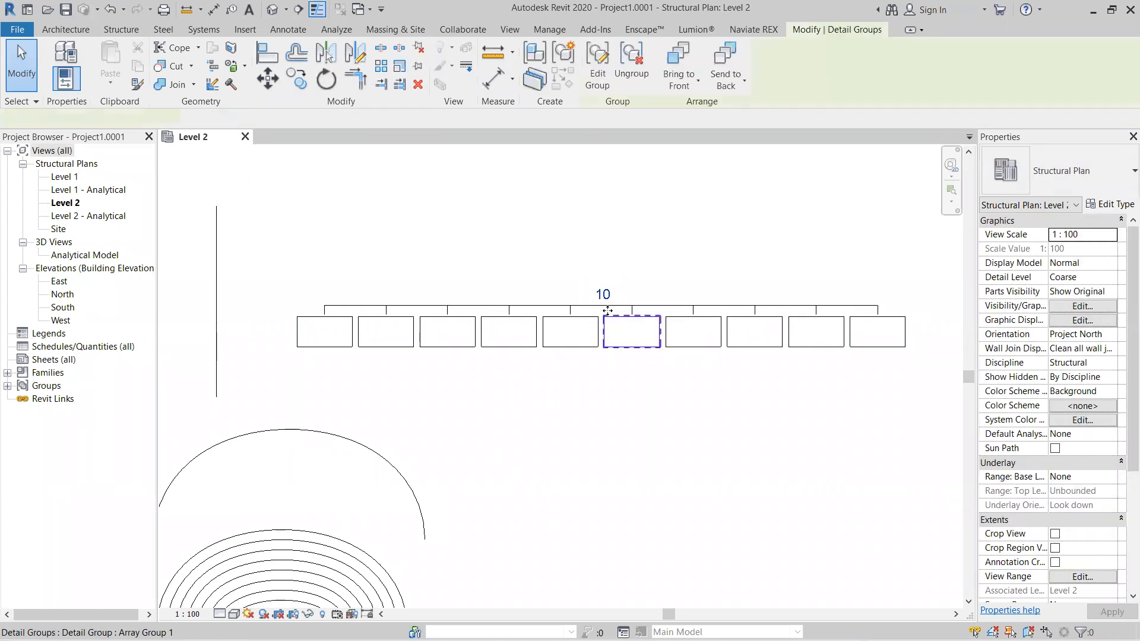
left_click(607, 297)
left_click(607, 344)
left_click(606, 296)
left_click(606, 331)
left_click(603, 295)
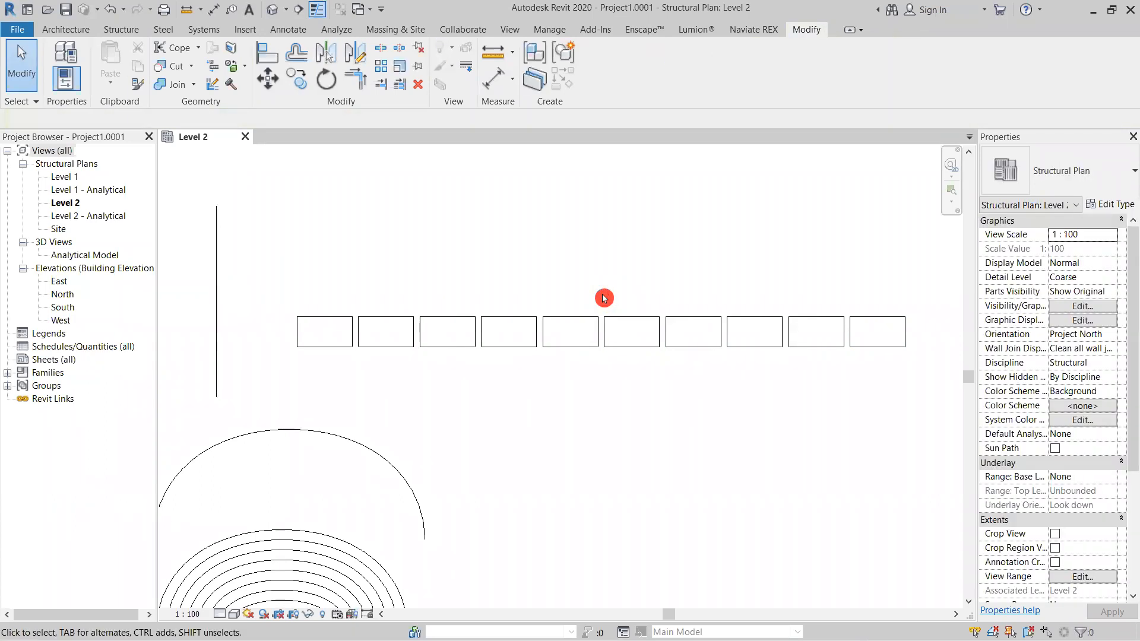
left_click(622, 345)
left_click(603, 295)
left_click(612, 348)
left_click(751, 395)
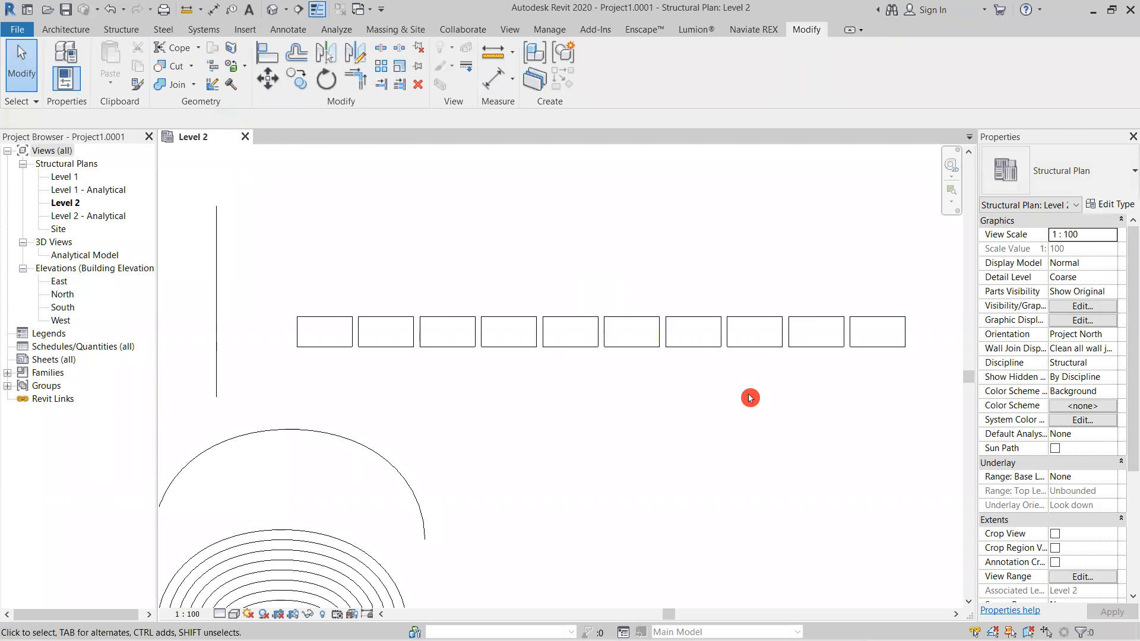
scroll(751, 397, "down", 3)
middle_click_drag(744, 395, 747, 312)
middle_click_drag(619, 365, 723, 392)
scroll(720, 390, "down", 3)
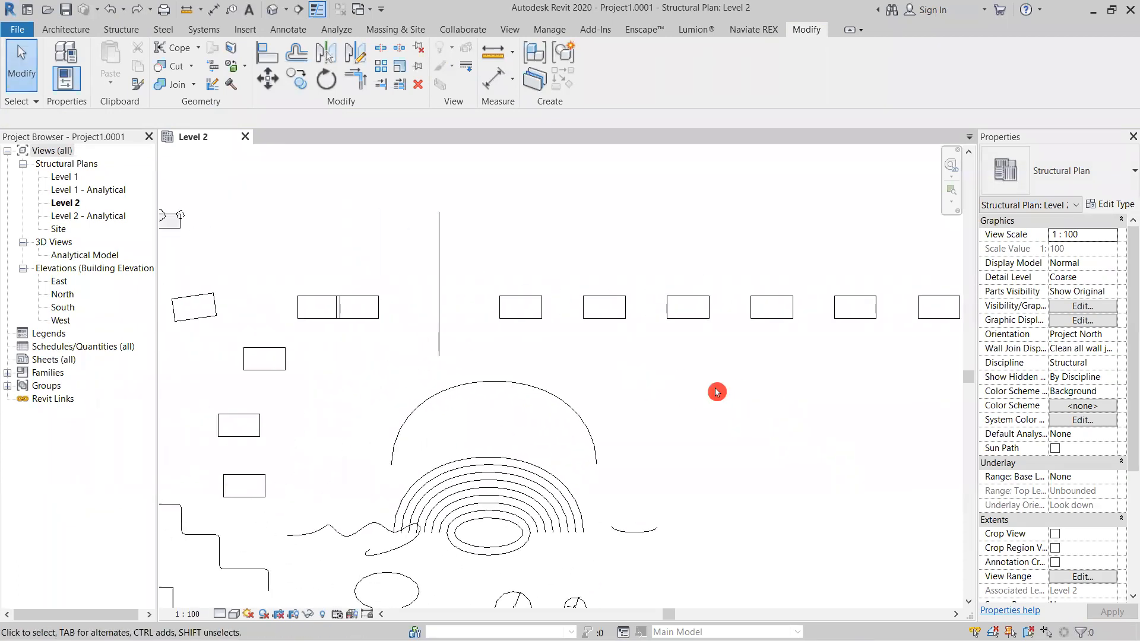
left_click(497, 85)
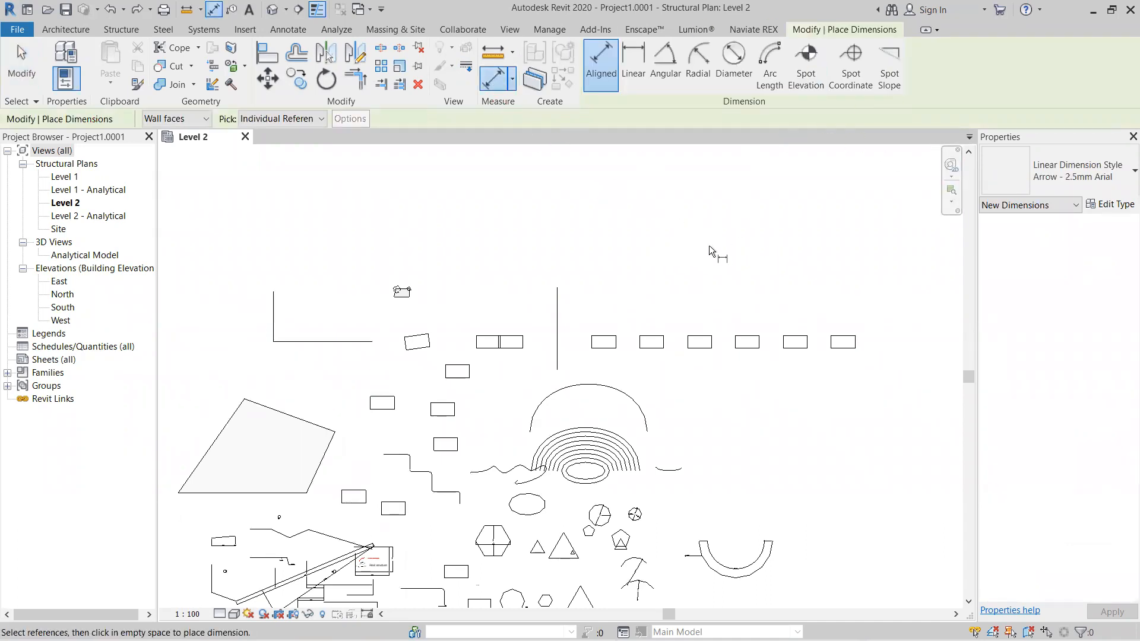
key("Escape")
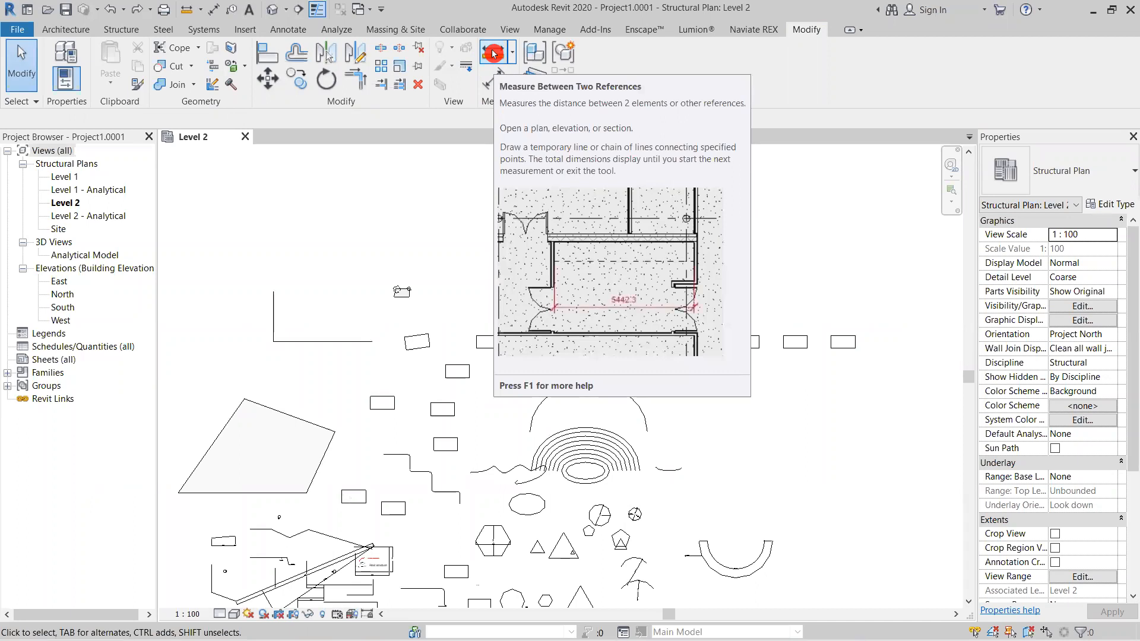
Step: Create a constrained vertical array of the rectangle below the joined pair, placing the last member about 53 m above it
scroll(649, 382, "up", 5)
scroll(647, 392, "down", 3)
scroll(534, 386, "up", 2)
scroll(675, 450, "up", 2)
left_click_drag(631, 456, 523, 376)
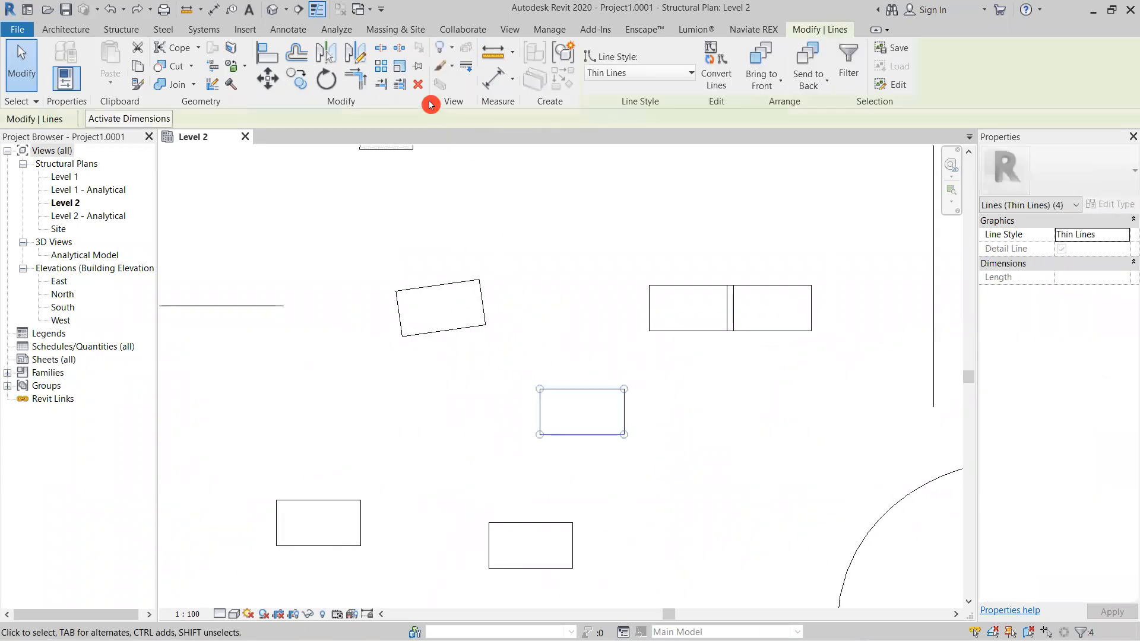
left_click(381, 66)
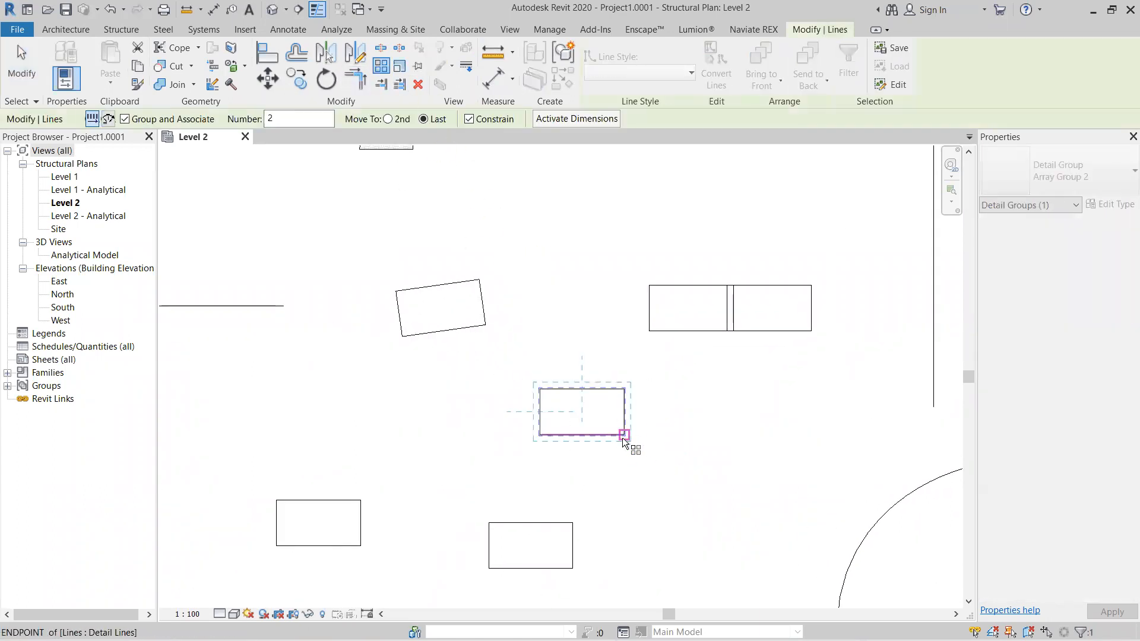
left_click(624, 435)
scroll(624, 221, "down", 2)
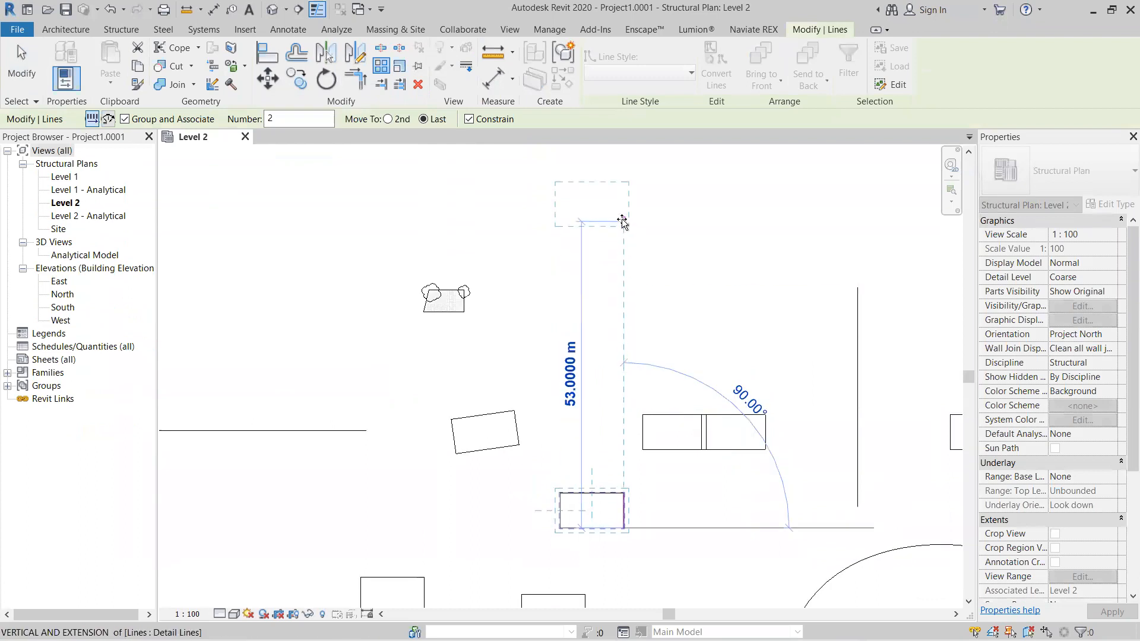
left_click(622, 221)
Step: Set the vertical array's member count to 5 and deselect it
left_click(539, 360)
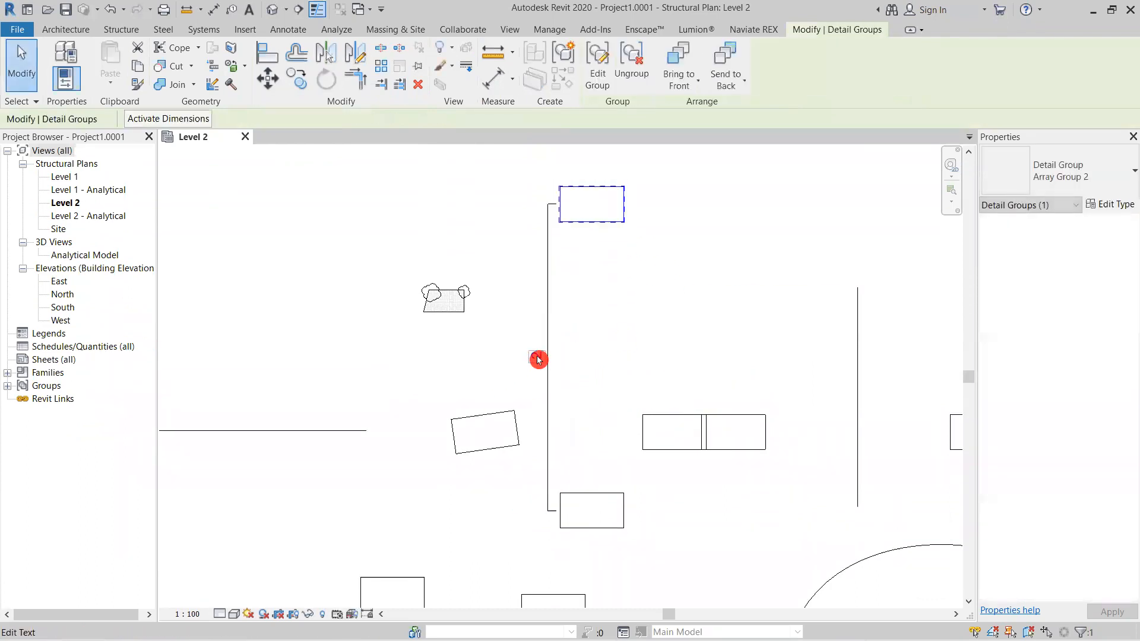
type("5")
key("Return")
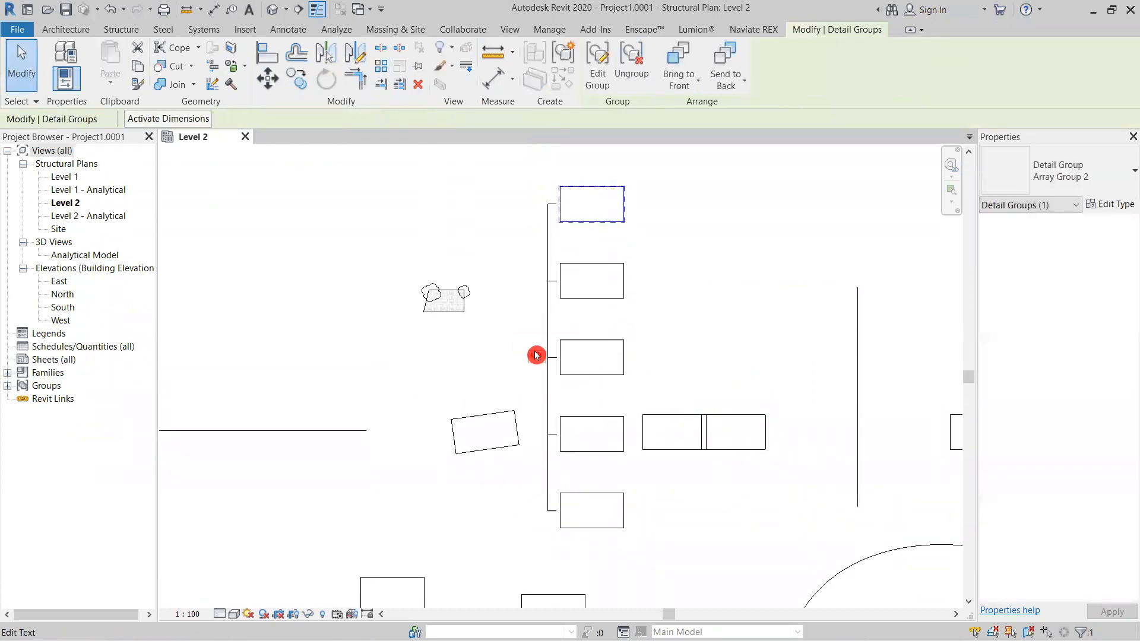
key("Escape")
Step: Array the rectangle below the vertical array without the Constrain option, placing the last member diagonally up and to the left
scroll(759, 332, "down", 4)
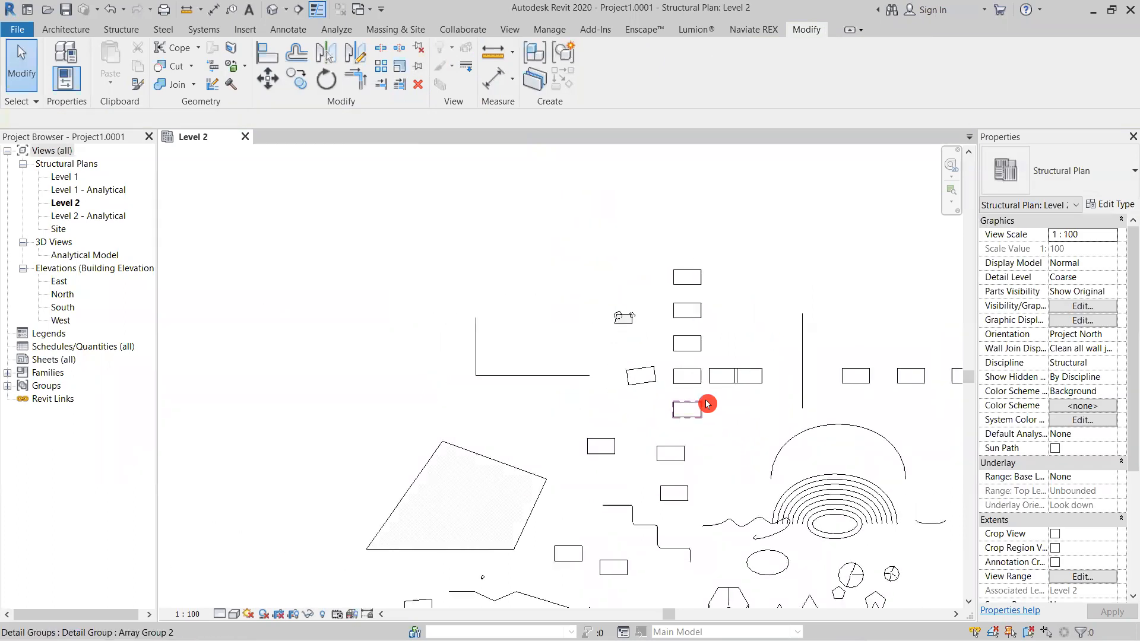
scroll(751, 234, "up", 1)
scroll(763, 331, "down", 3)
scroll(751, 316, "up", 4)
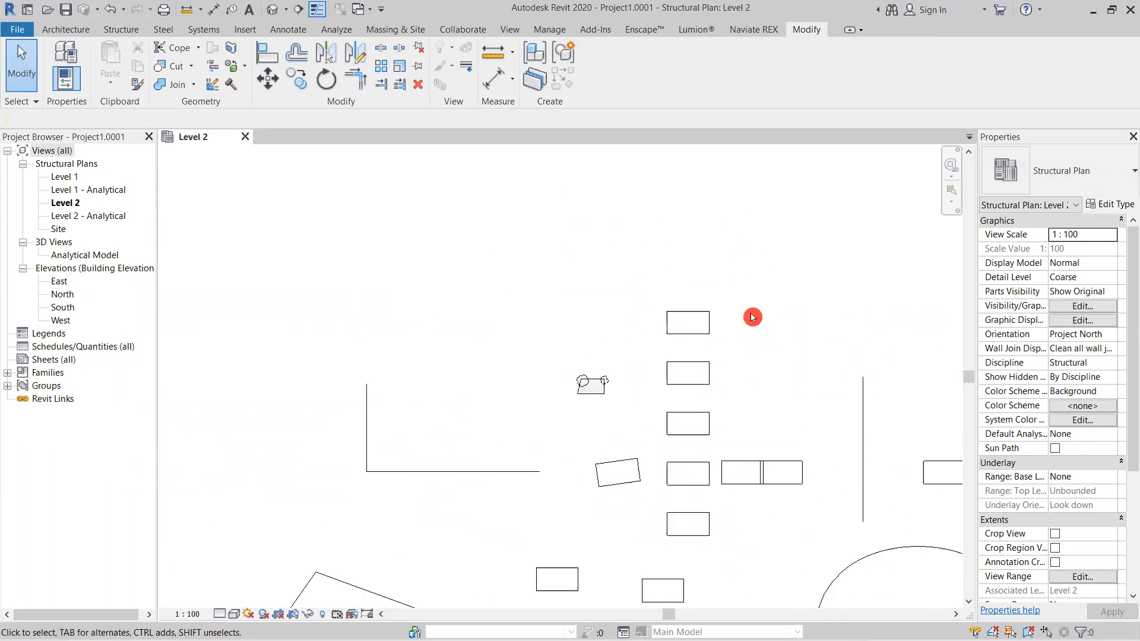
scroll(750, 548, "down", 2)
scroll(751, 474, "up", 5)
left_click(712, 448)
left_click_drag(793, 464, 634, 355)
left_click(389, 89)
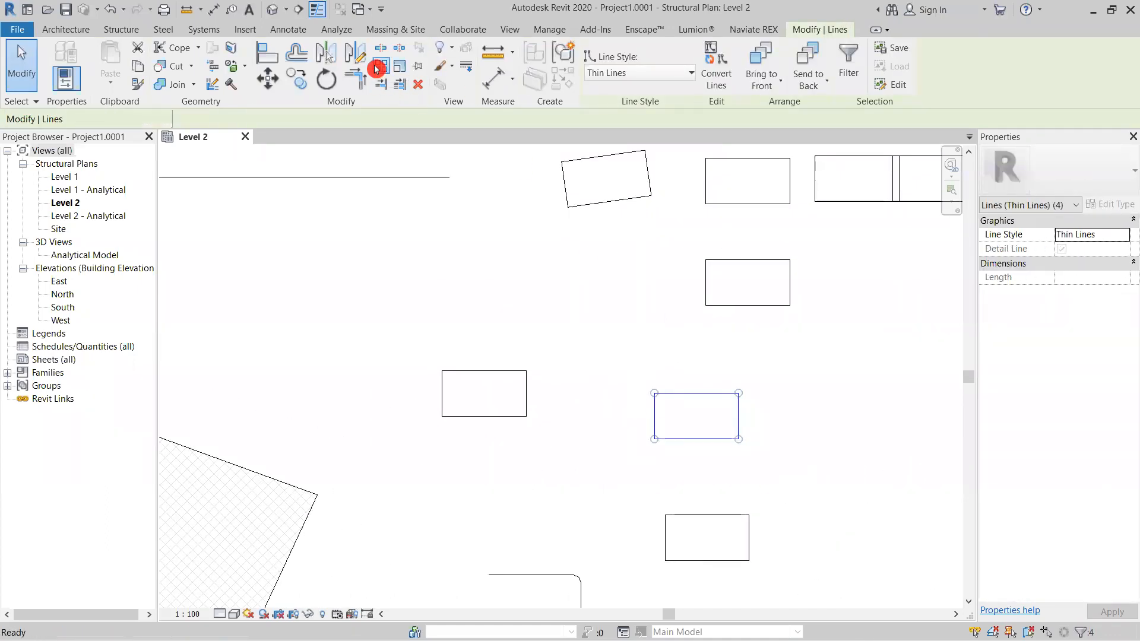
left_click(472, 122)
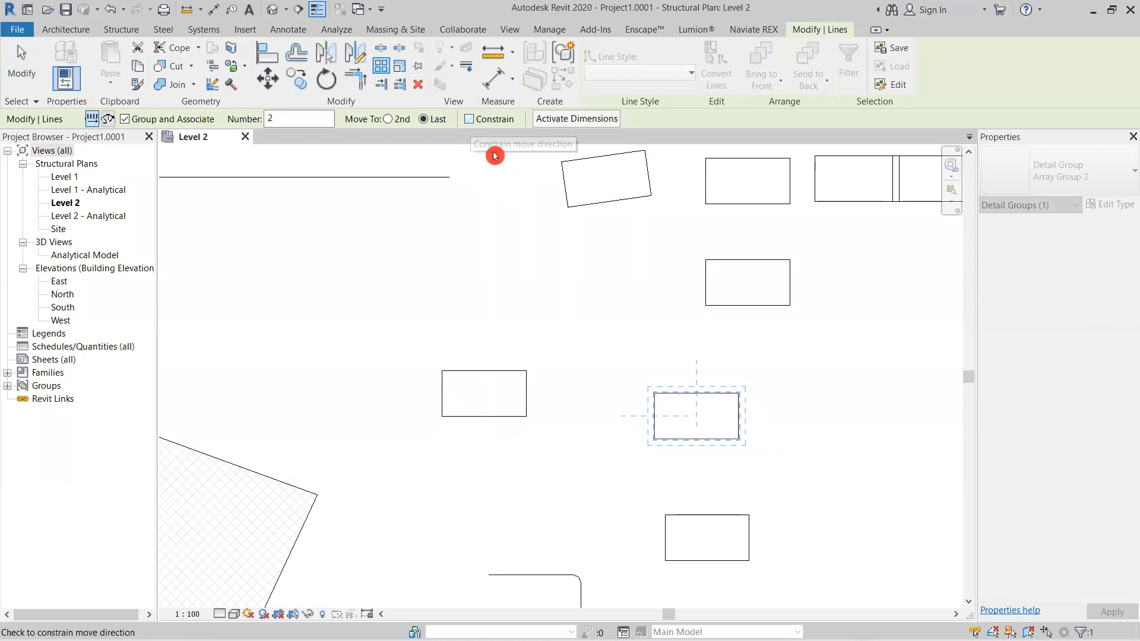
left_click(738, 440)
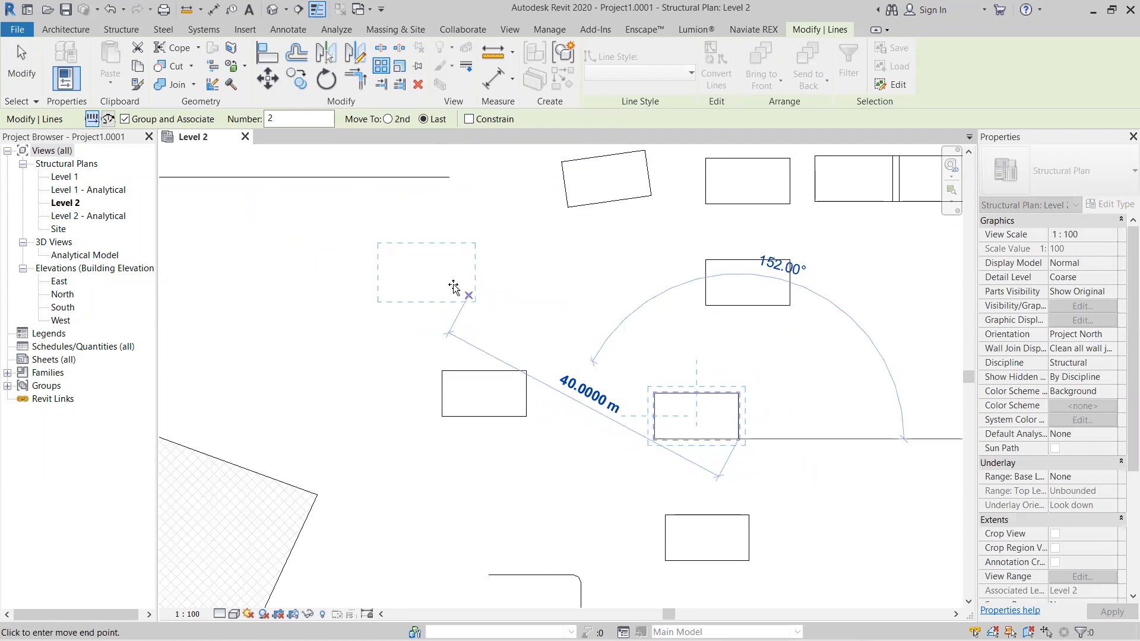
left_click(428, 260)
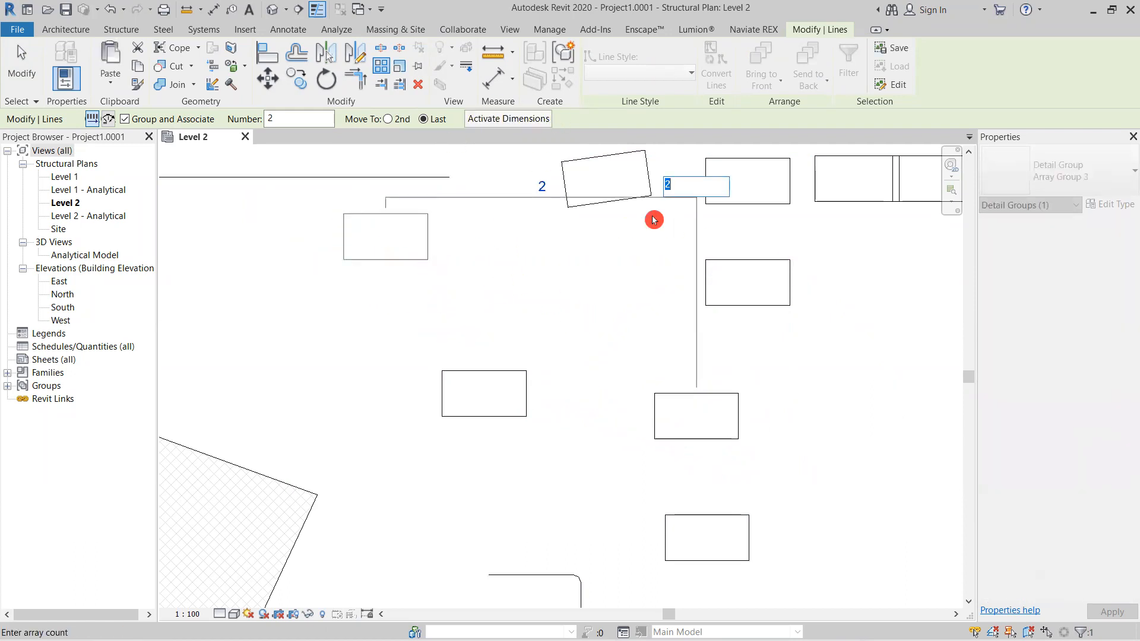
Step: Set the diagonal array's member count to 5 and deselect it
type("5")
key("Return")
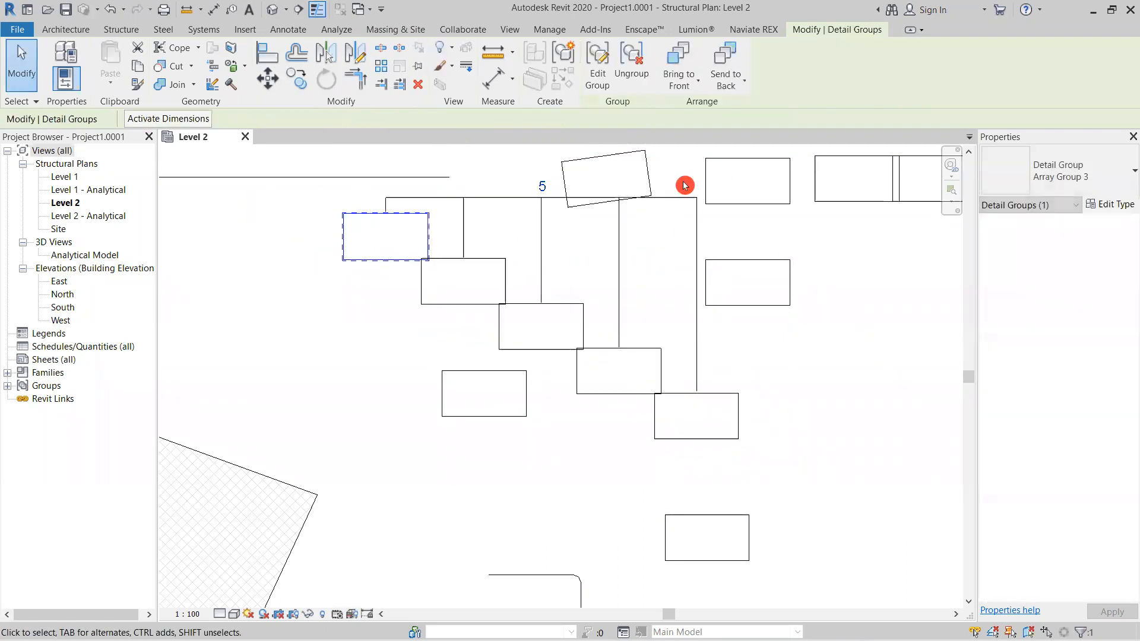
left_click(677, 279)
middle_click_drag(703, 386, 780, 389)
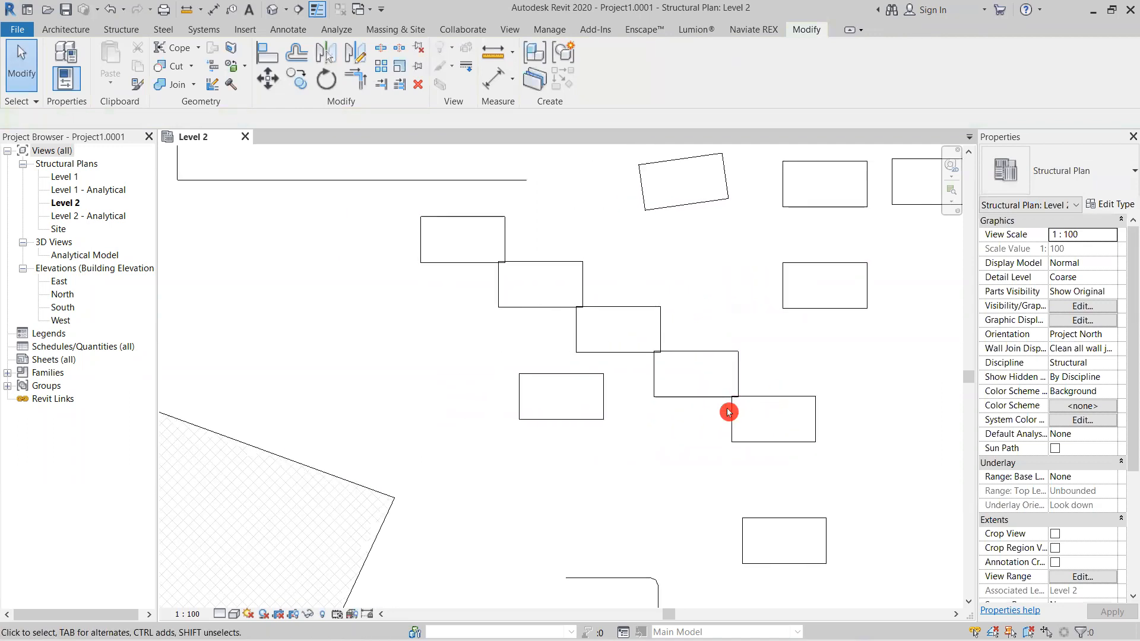
Step: Change the diagonal array's member count to 3
left_click(660, 349)
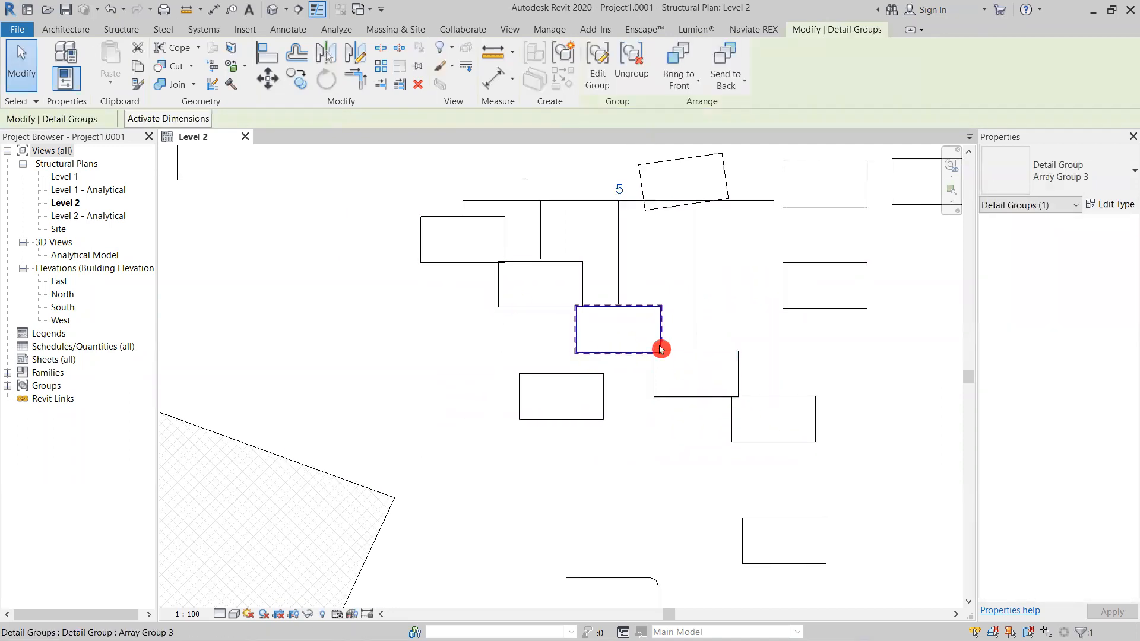
left_click(622, 189)
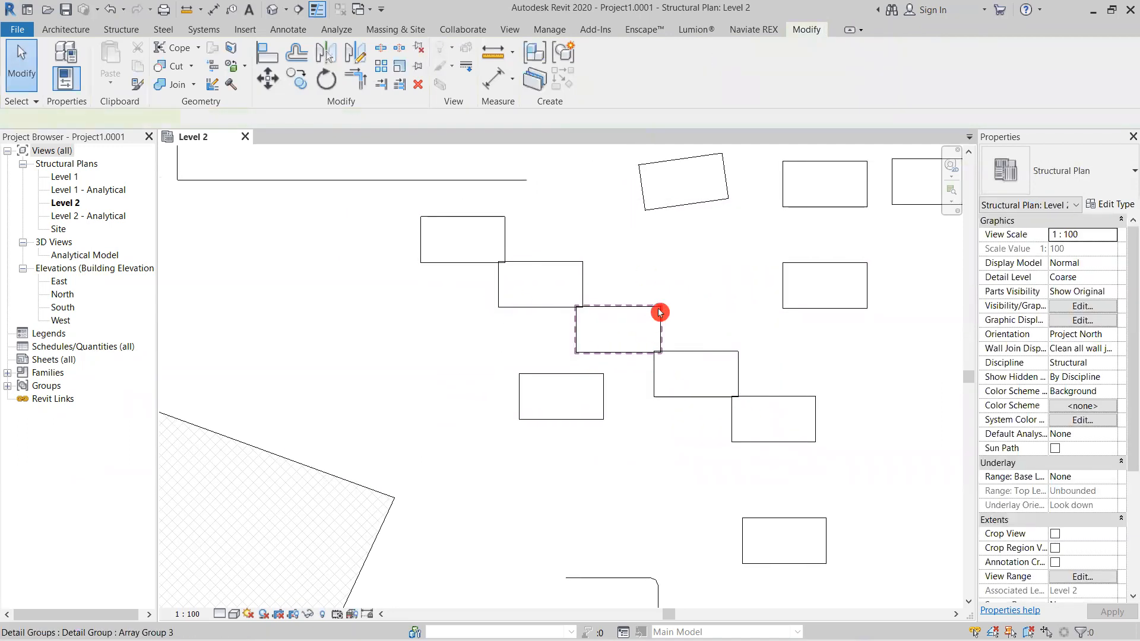
left_click(660, 313)
left_click(622, 189)
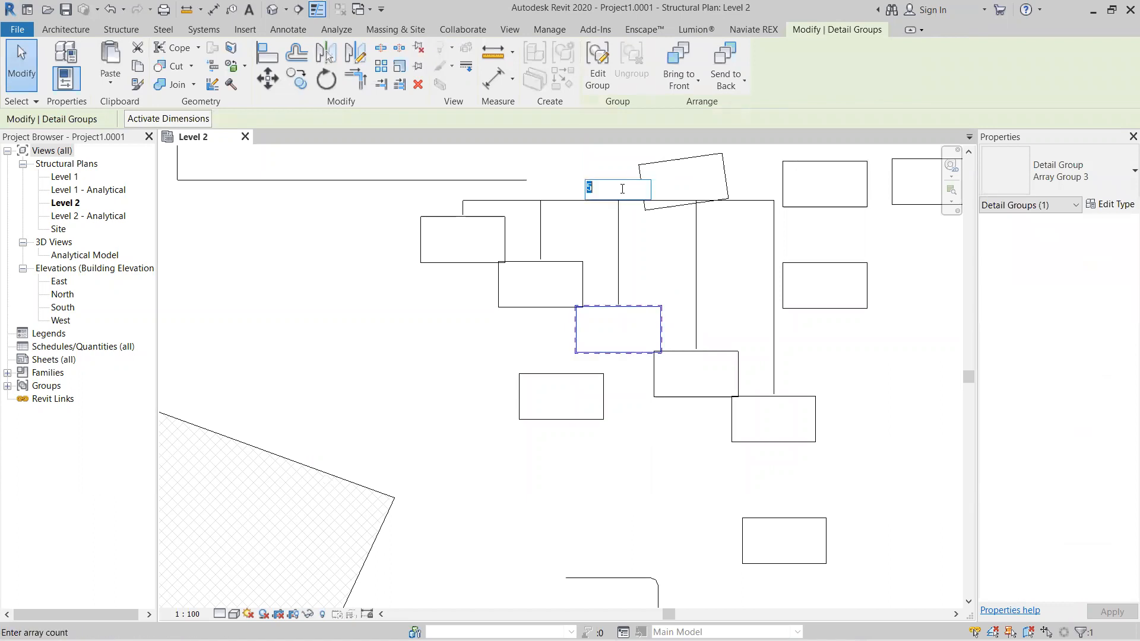
type("3")
key("Return")
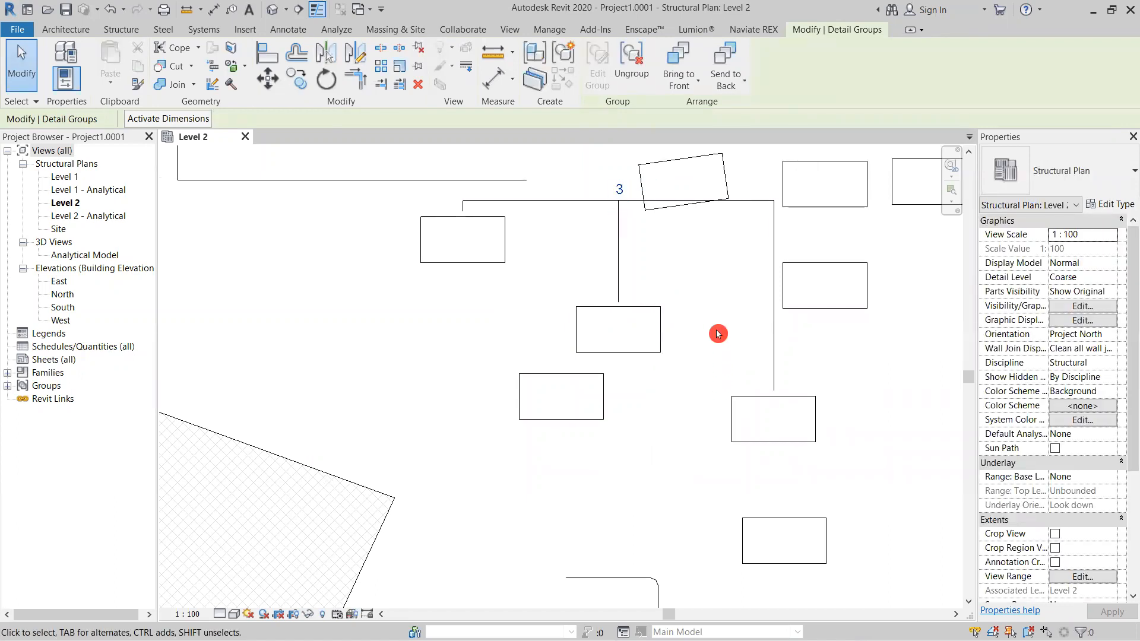
Step: Inspect the diagonal array as a whole, selecting and deselecting its middle member to check how the members are grouped
scroll(754, 406, "down", 3)
scroll(535, 323, "down", 3)
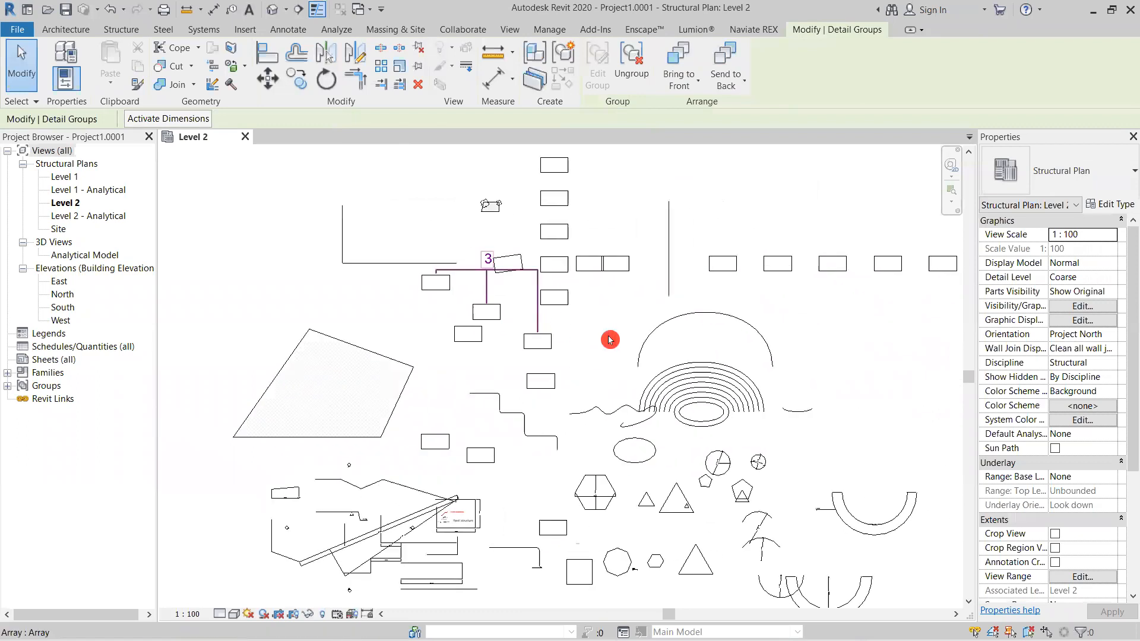
scroll(522, 338, "down", 2)
scroll(565, 357, "up", 4)
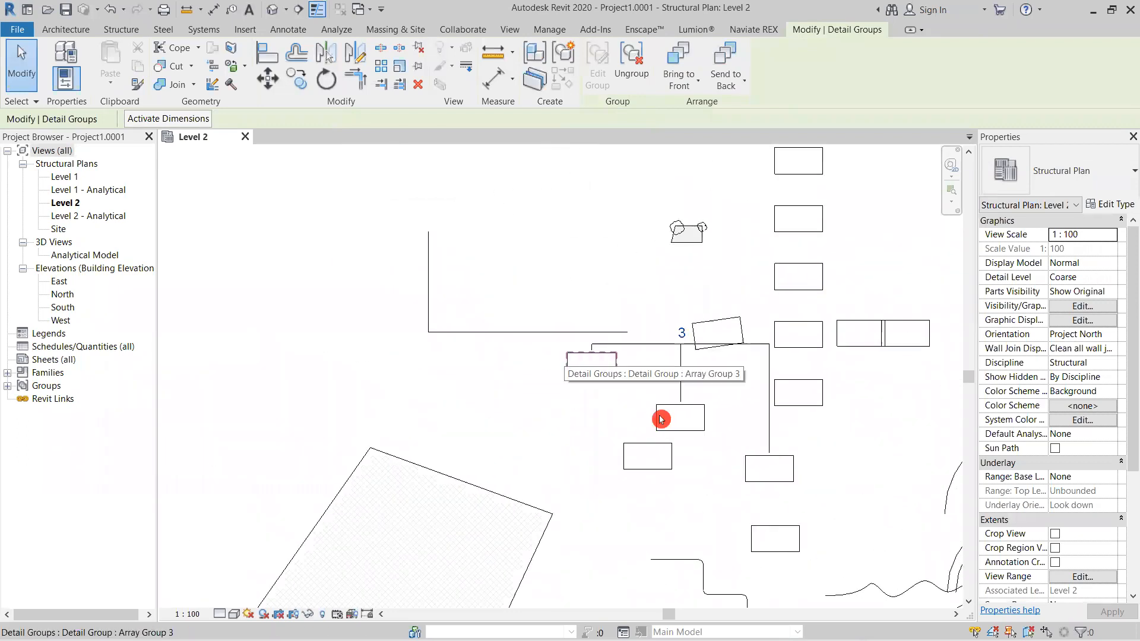
scroll(628, 286, "up", 1)
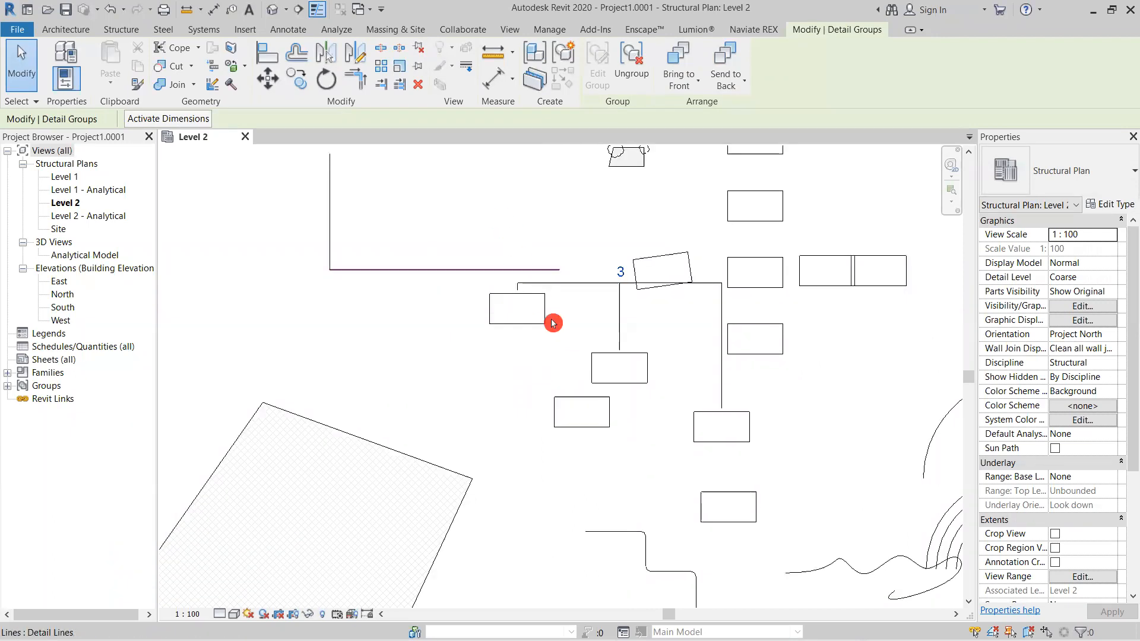
left_click(638, 383)
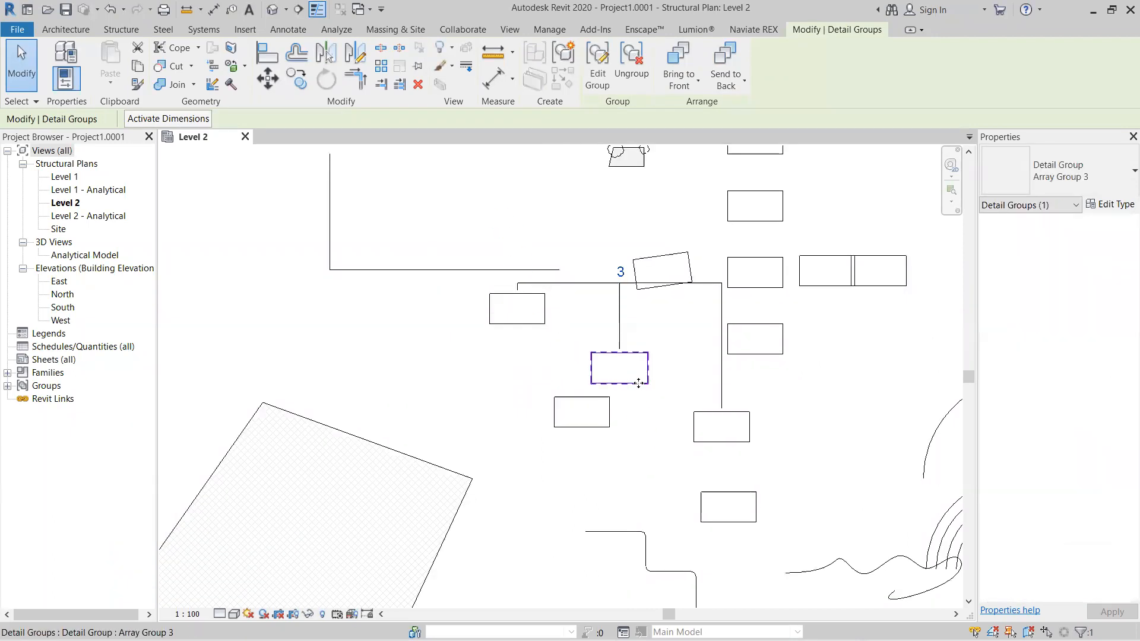
left_click(827, 418)
left_click(627, 383)
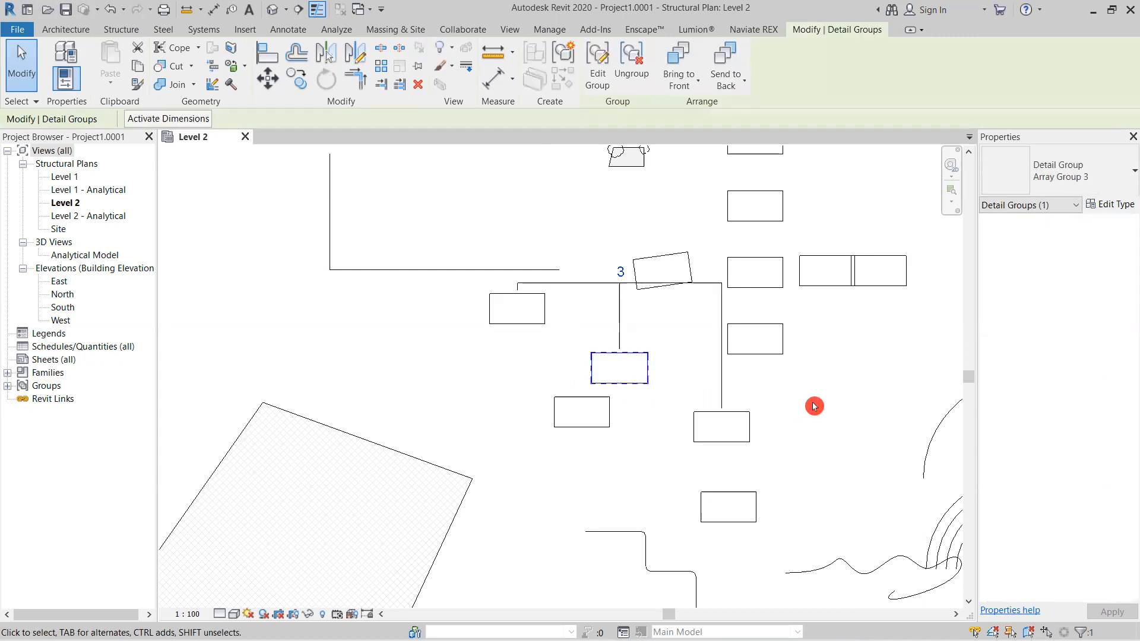
left_click(815, 404)
scroll(814, 406, "down", 1)
scroll(825, 422, "down", 5)
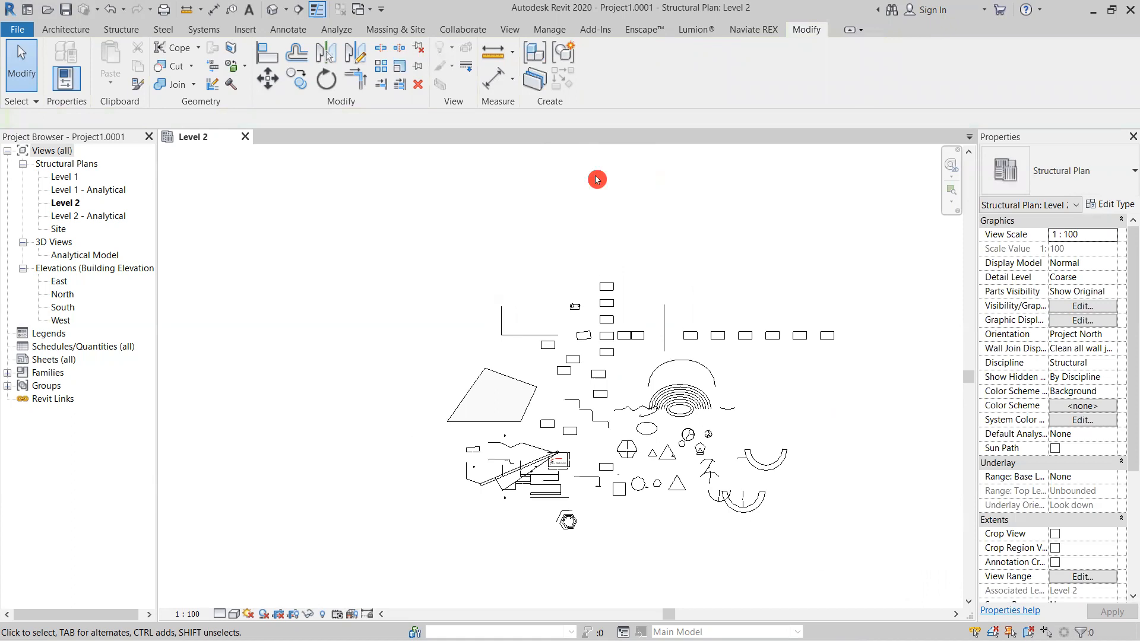
scroll(555, 196, "up", 1)
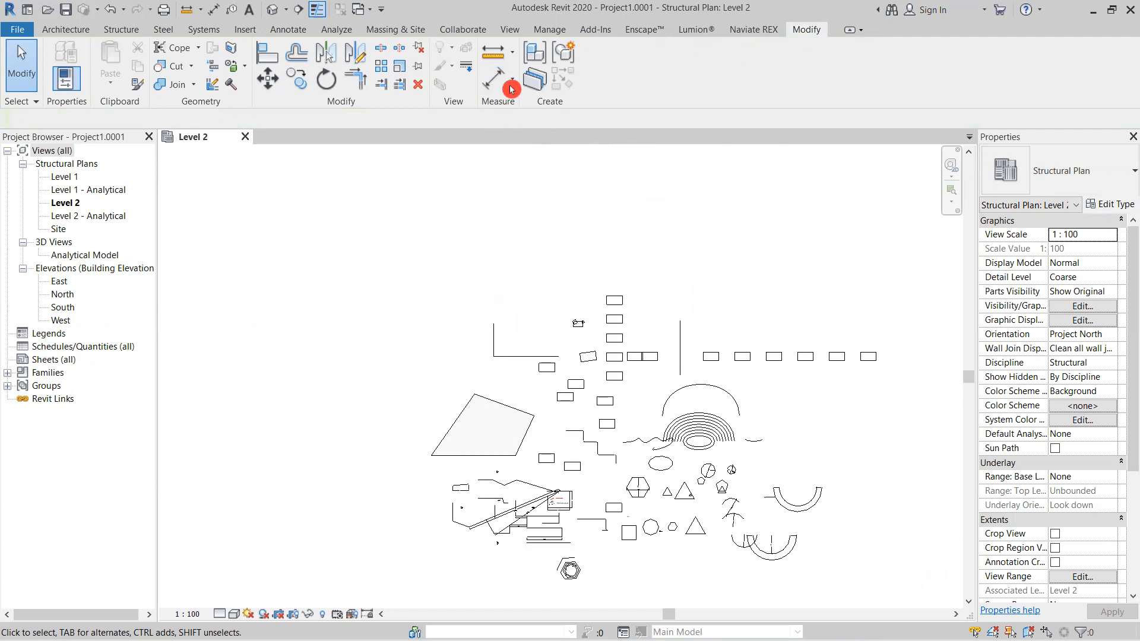
Step: Measure the length of the upper edge of the diagonal array's upper-left rectangle between its two corners
left_click(490, 55)
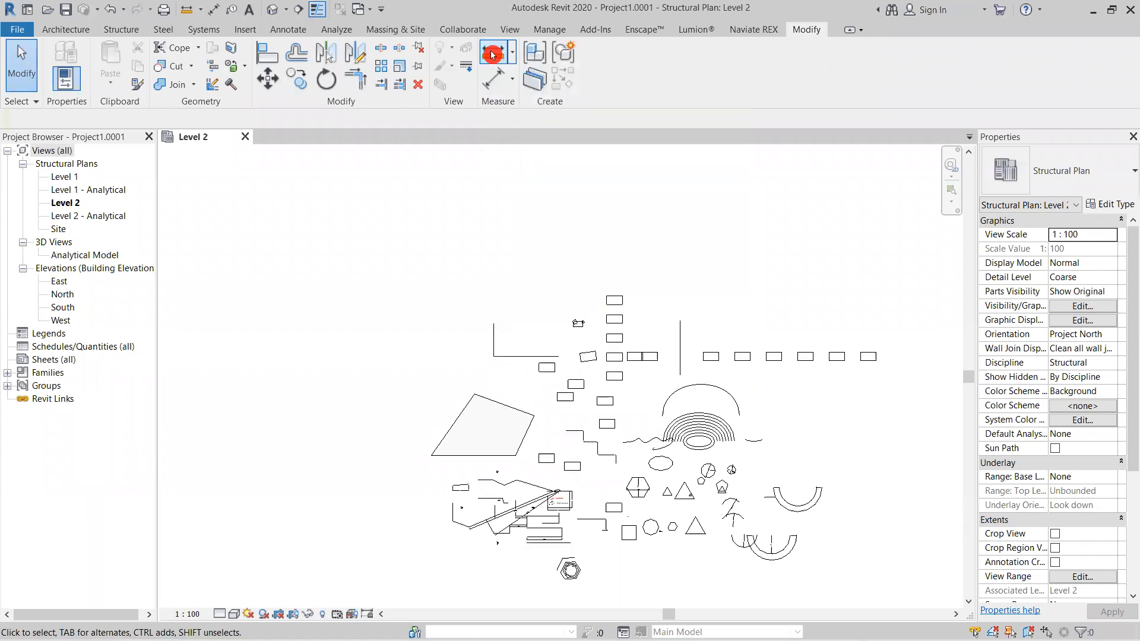
middle_click_drag(818, 395, 769, 229)
scroll(545, 359, "up", 1)
scroll(336, 218, "up", 3)
middle_click_drag(550, 228, 553, 447)
scroll(579, 357, "up", 8)
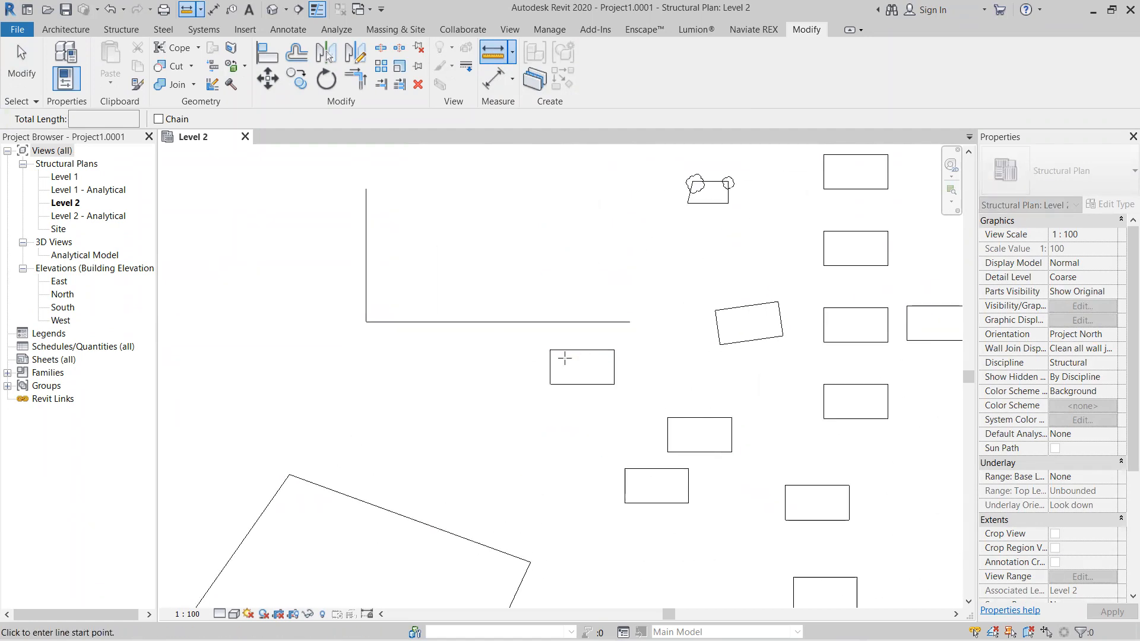
left_click(524, 346)
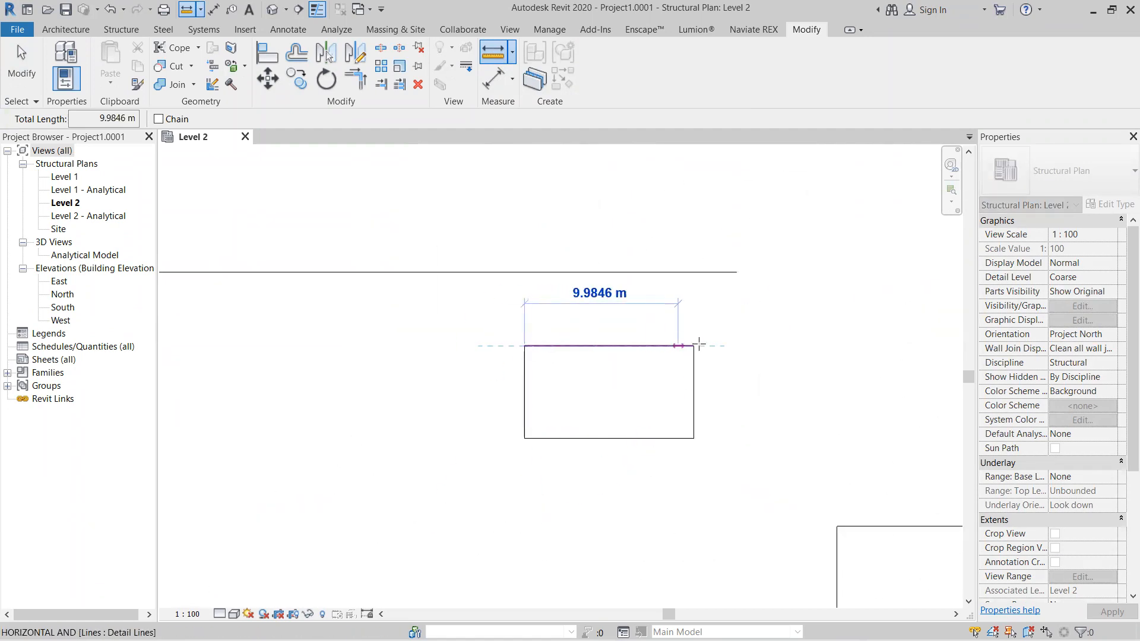
left_click(694, 345)
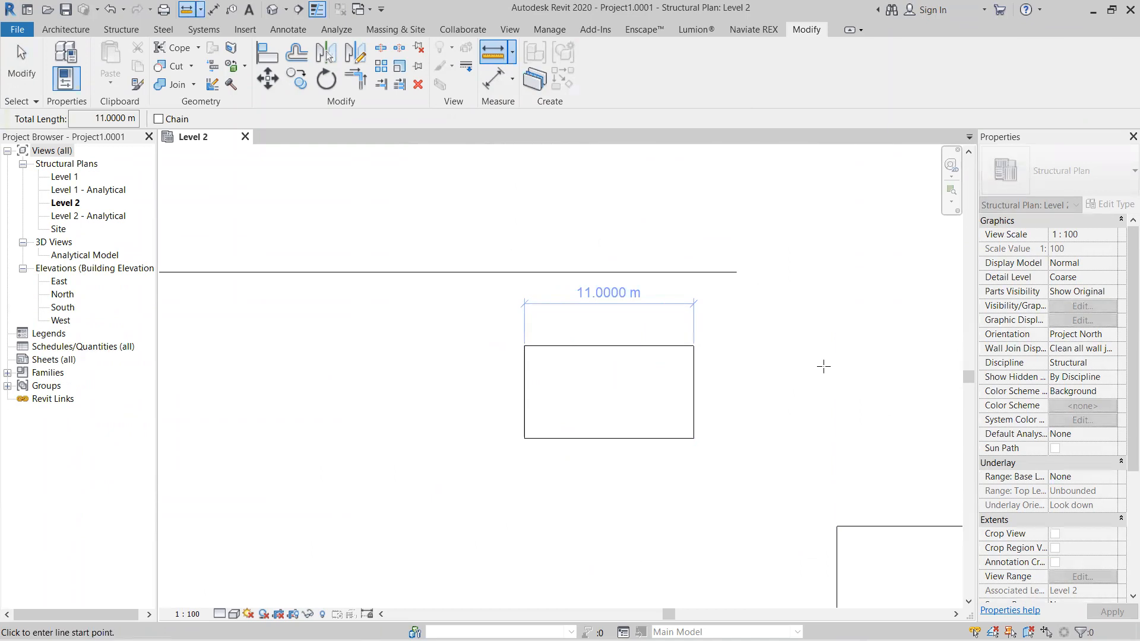
key("Escape")
scroll(754, 346, "down", 1)
key("Escape")
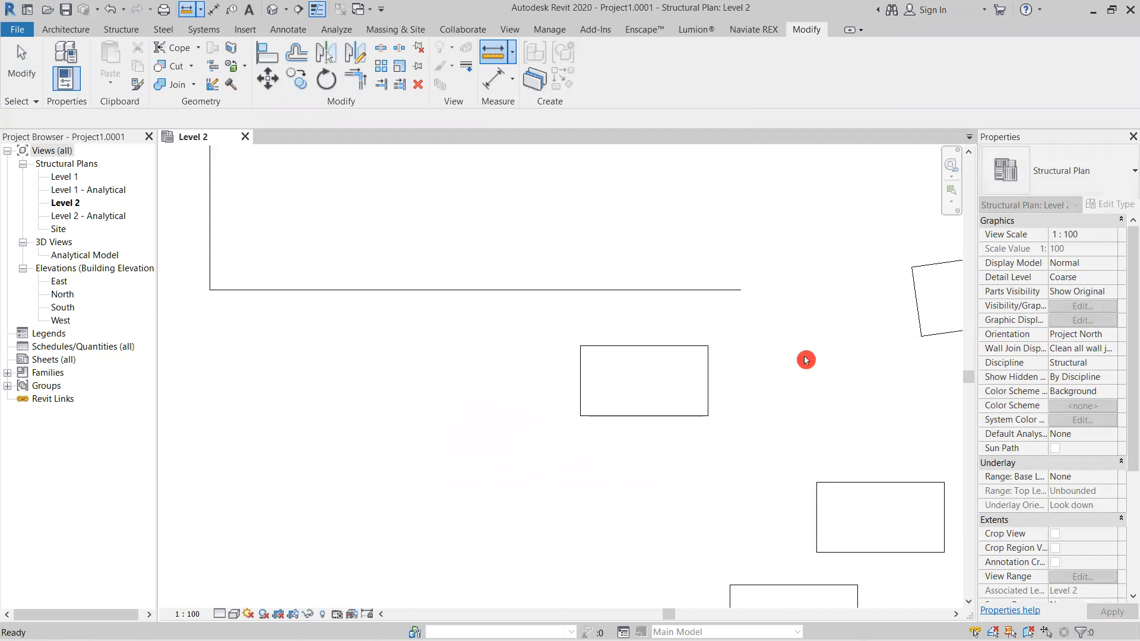
Step: Place an aligned dimension across the width of the diagonal array's upper-left rectangle, with the dimension line inside it
scroll(785, 362, "down", 1)
scroll(785, 362, "down", 1)
middle_click_drag(788, 367, 615, 354)
scroll(550, 349, "up", 3)
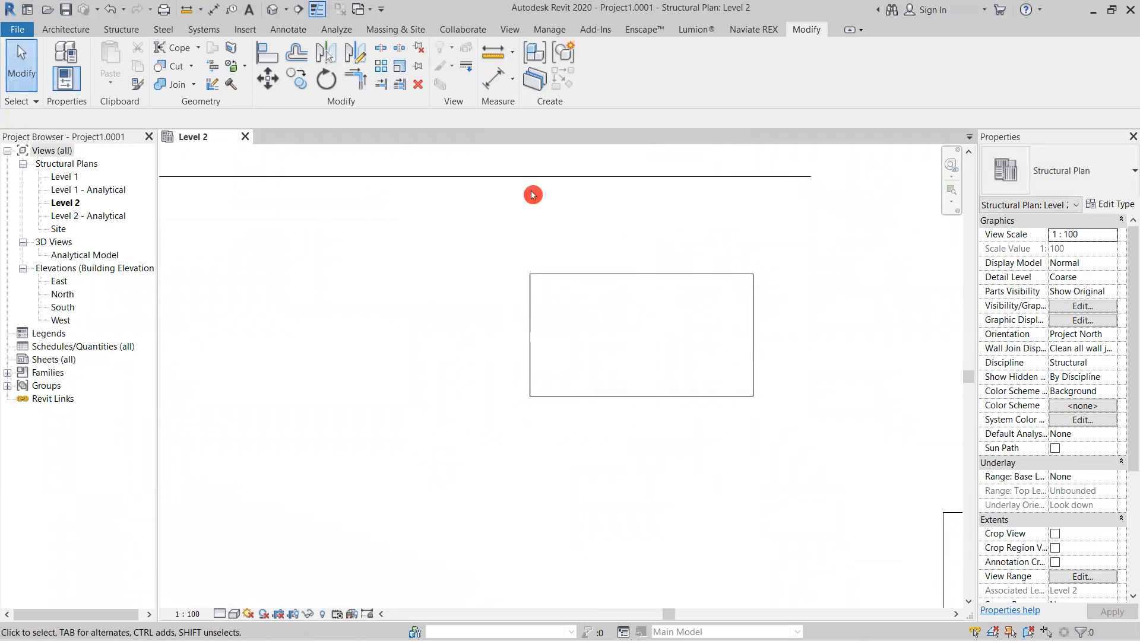
middle_click_drag(791, 234, 597, 246)
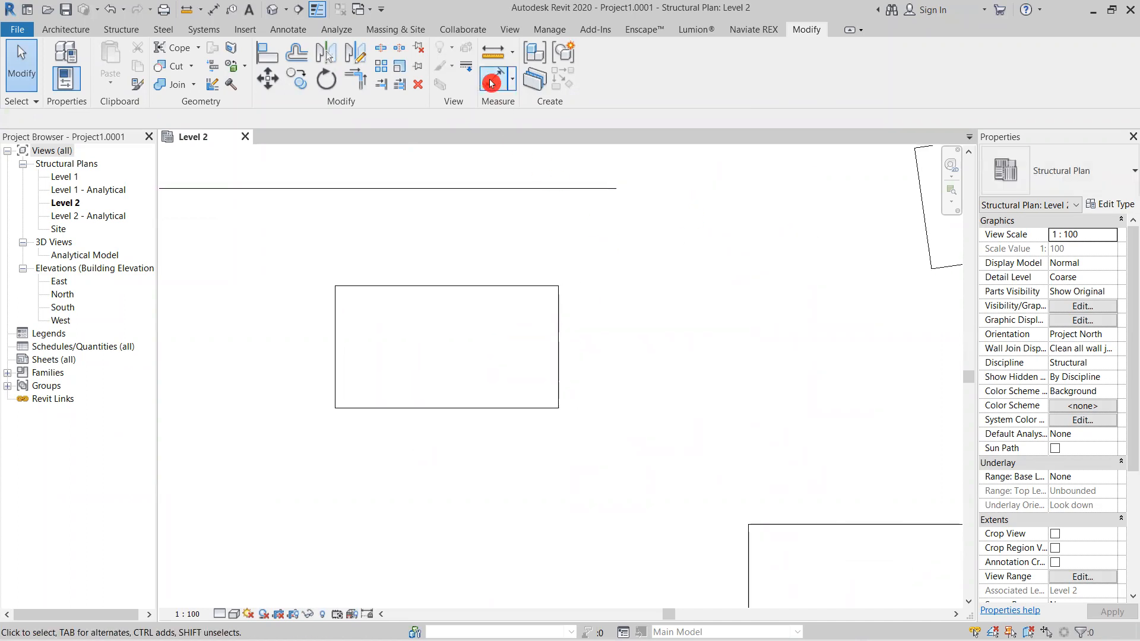
left_click(496, 86)
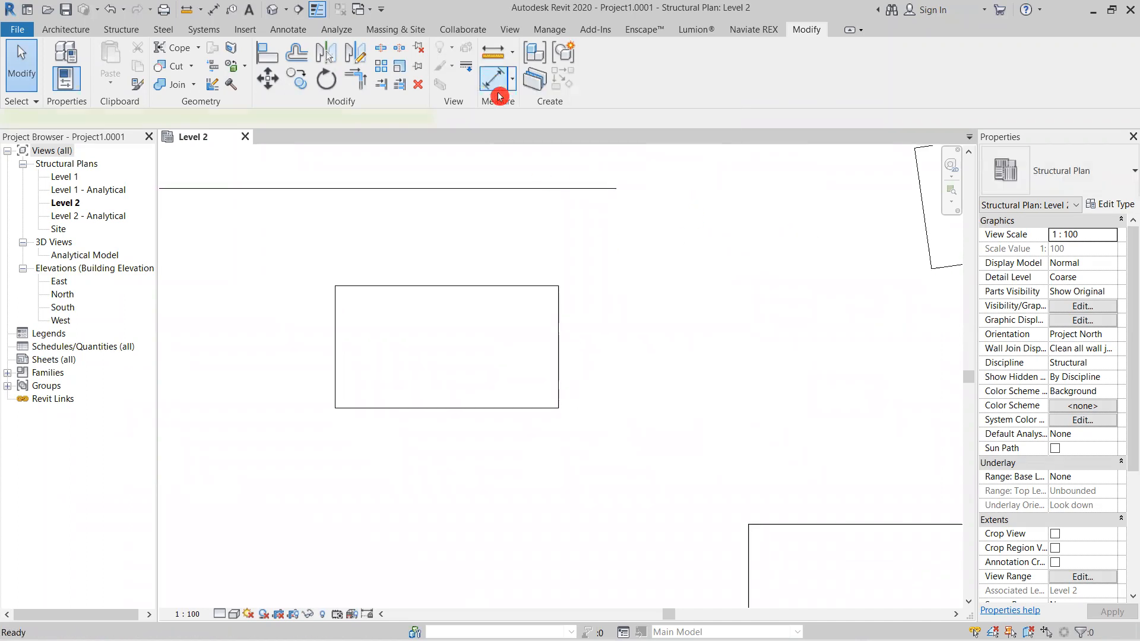
left_click(335, 344)
left_click(558, 343)
left_click(535, 343)
key("Escape")
key("Escape")
scroll(481, 336, "down", 4)
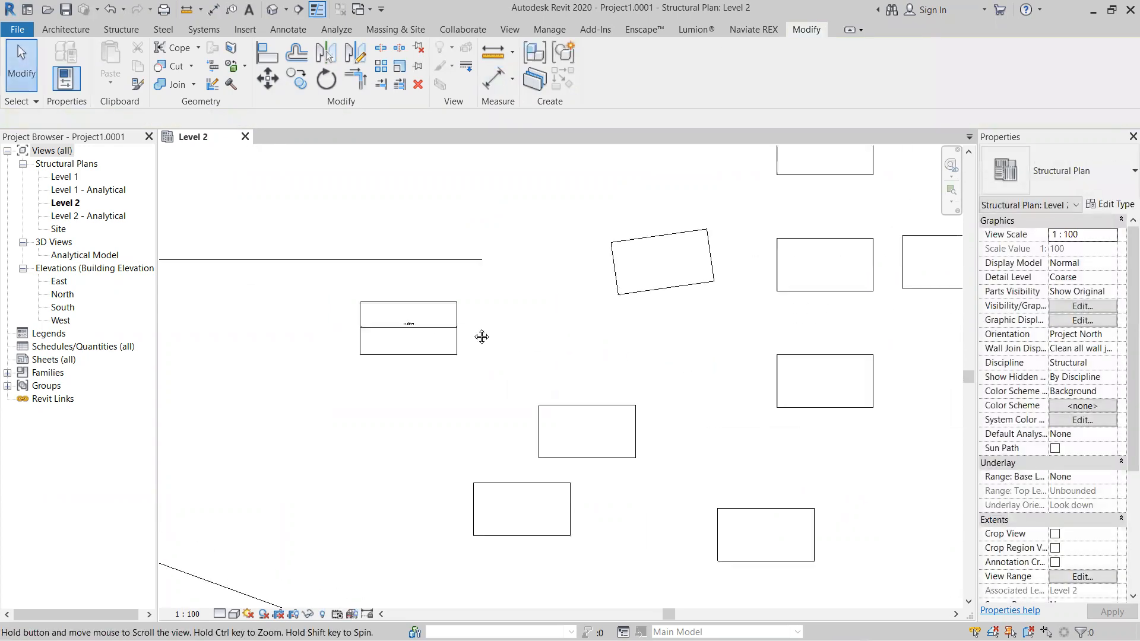
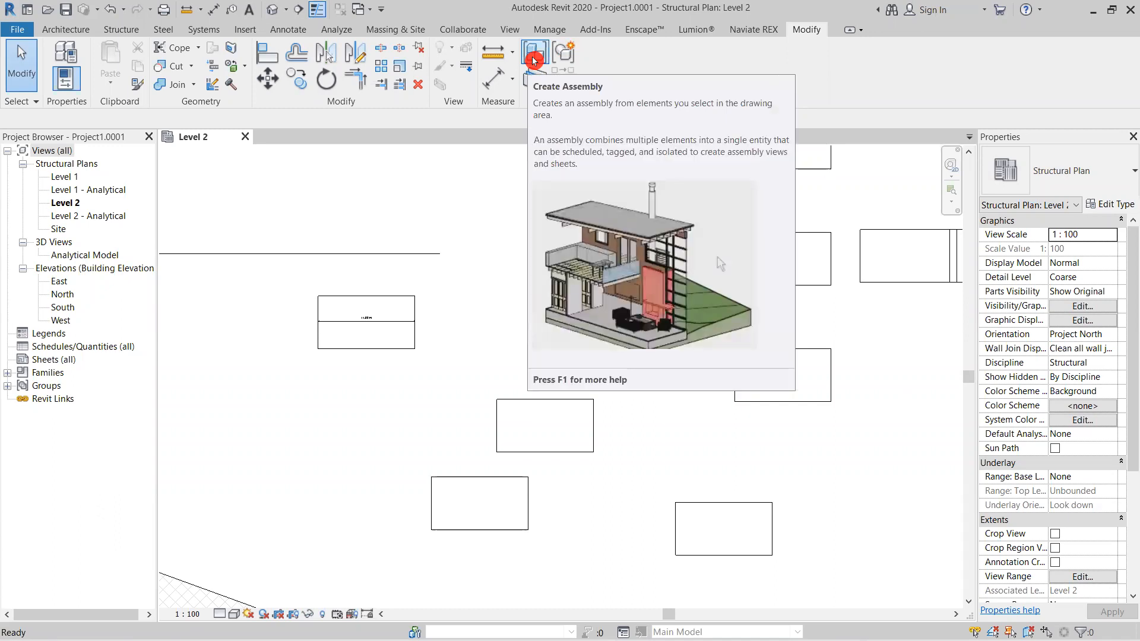
scroll(502, 271, "down", 2)
scroll(705, 369, "down", 3)
scroll(583, 267, "up", 3)
middle_click_drag(879, 346, 603, 357)
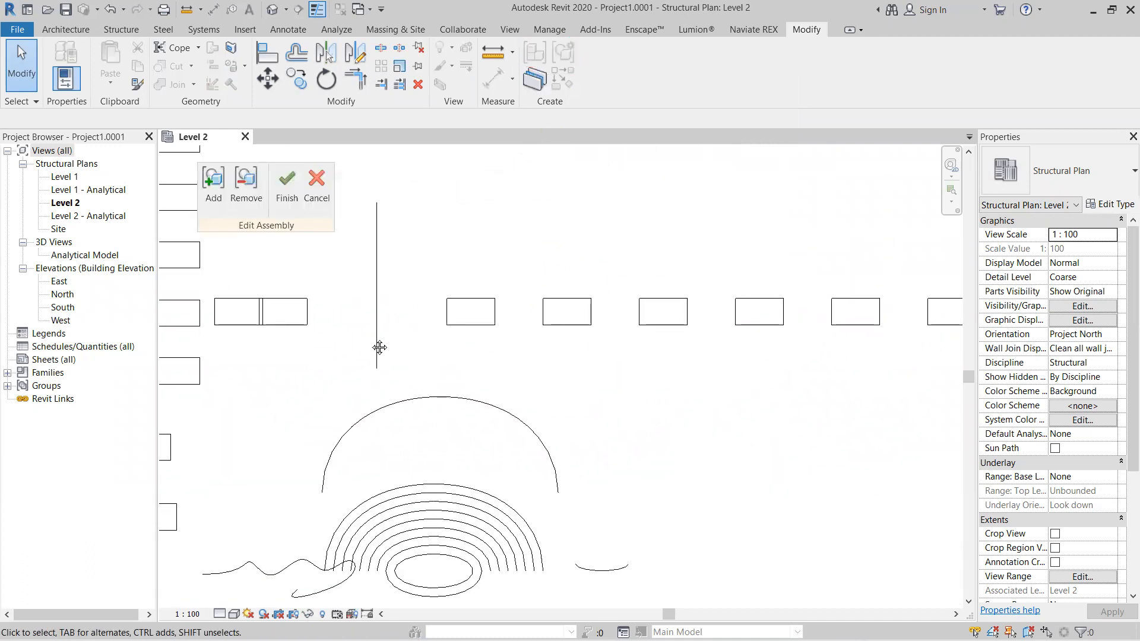
middle_click_drag(379, 348, 692, 341)
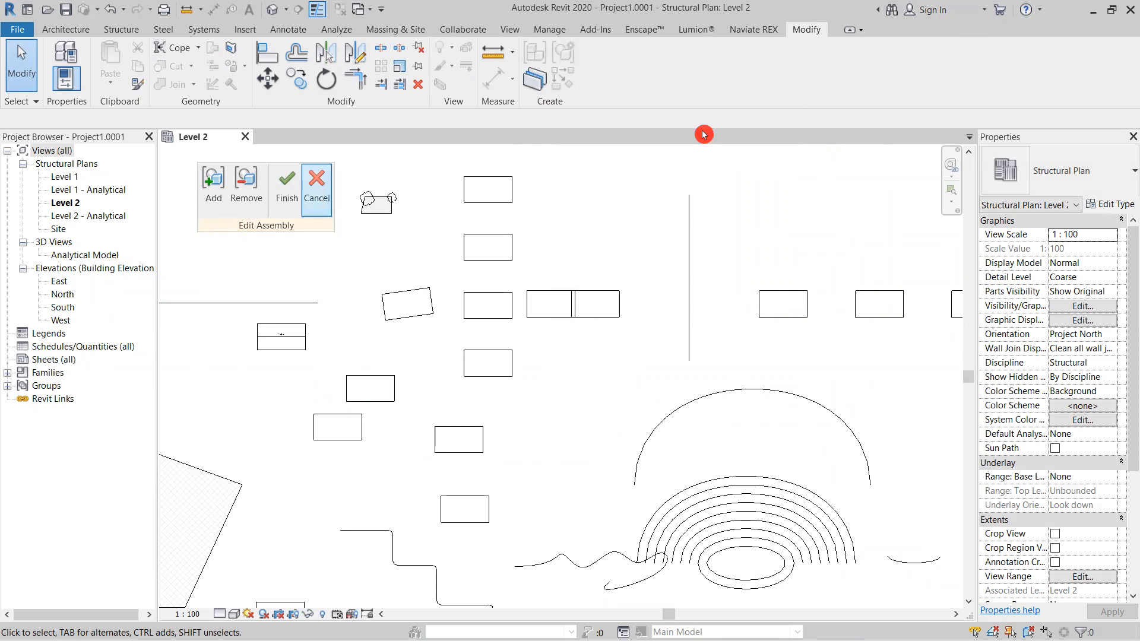
Step: Look over the Level 2 detail lines and locate the hexagon that carries the width and height dimensions
scroll(517, 326, "down", 5)
scroll(537, 331, "up", 8)
scroll(666, 373, "down", 4)
middle_click_drag(680, 415, 731, 218)
scroll(609, 454, "down", 2)
middle_click_drag(592, 434, 503, 244)
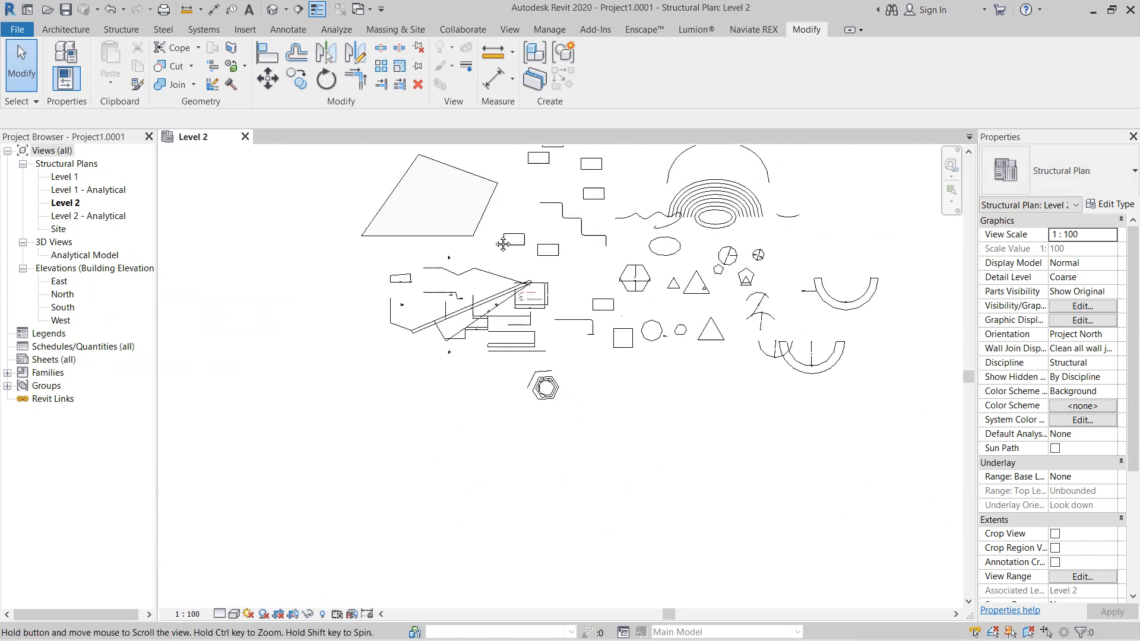
scroll(618, 319, "up", 7)
scroll(746, 394, "down", 5)
scroll(771, 392, "up", 1)
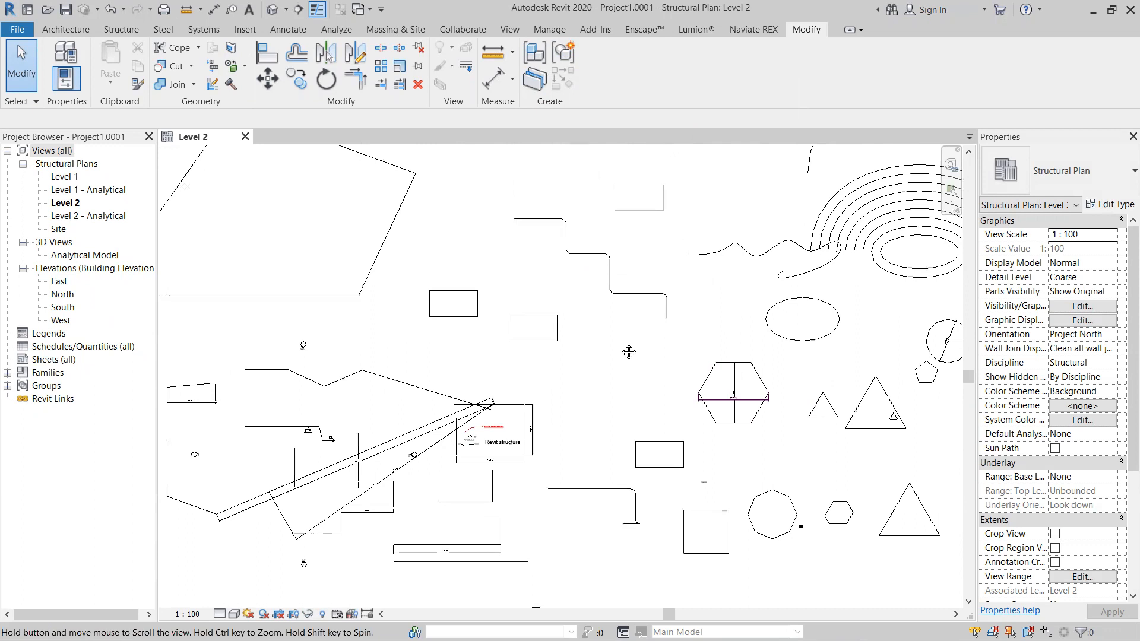
middle_click_drag(629, 352, 603, 327)
scroll(666, 341, "up", 1)
middle_click_drag(786, 392, 899, 400)
scroll(585, 281, "up", 7)
scroll(767, 338, "down", 4)
middle_click_drag(762, 339, 623, 270)
scroll(622, 270, "up", 5)
scroll(694, 308, "down", 1)
middle_click_drag(692, 311, 603, 313)
Step: Select individual sides of the dimensioned hexagon to check whether they are separate detail lines
left_click(555, 274)
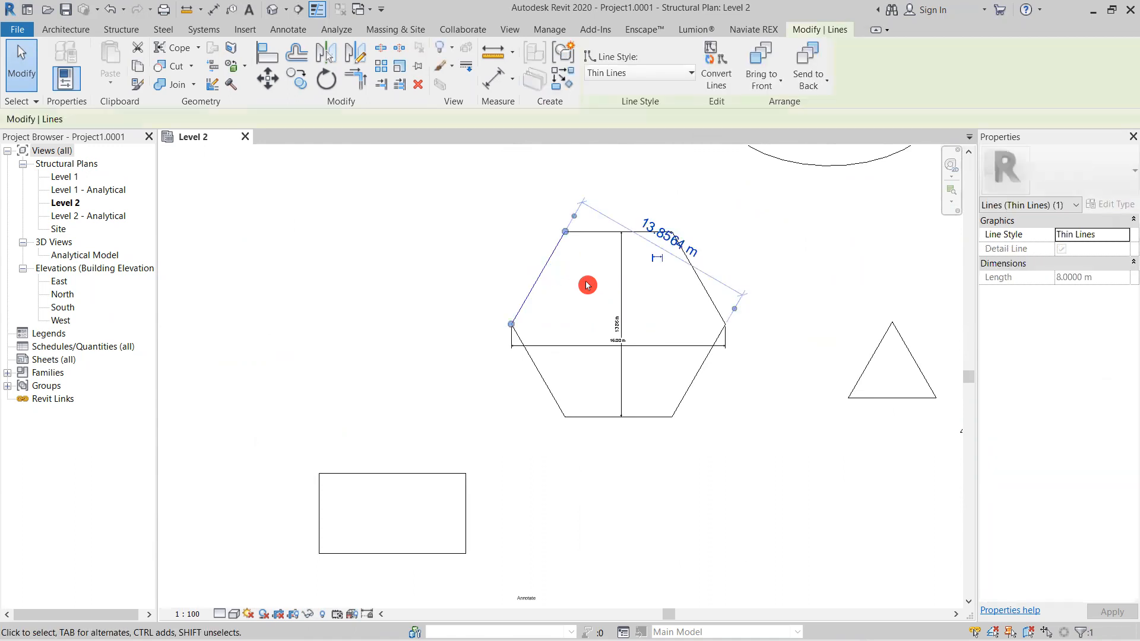
left_click(586, 282)
left_click(541, 272)
left_click(588, 248)
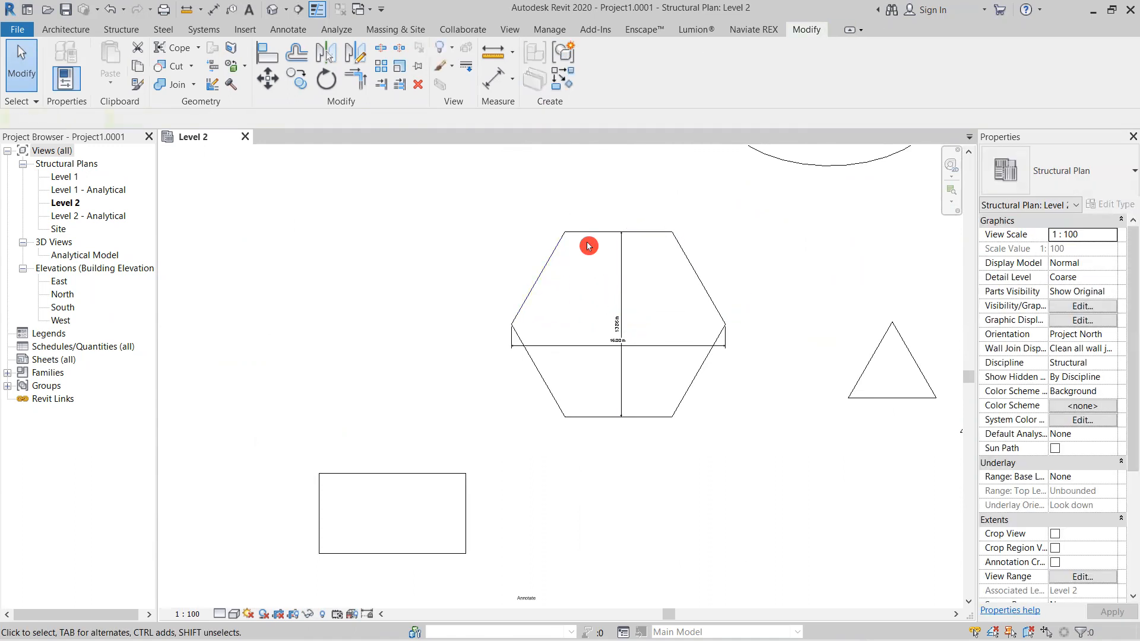
left_click(690, 255)
left_click(629, 240)
left_click(621, 233)
left_click(702, 275)
left_click(695, 267)
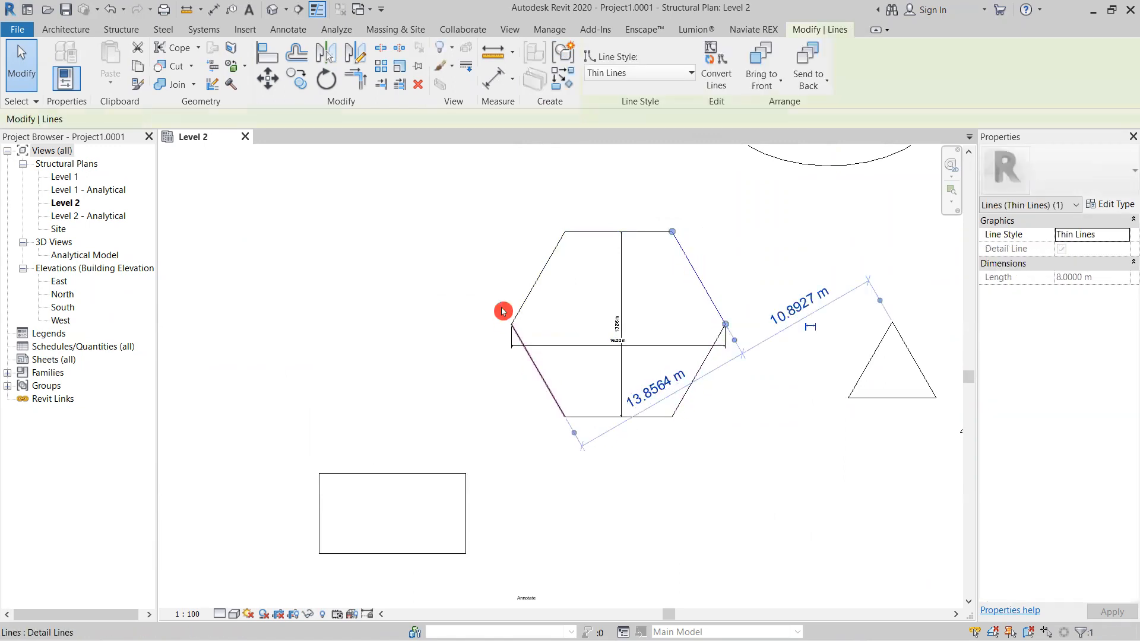
left_click(538, 357)
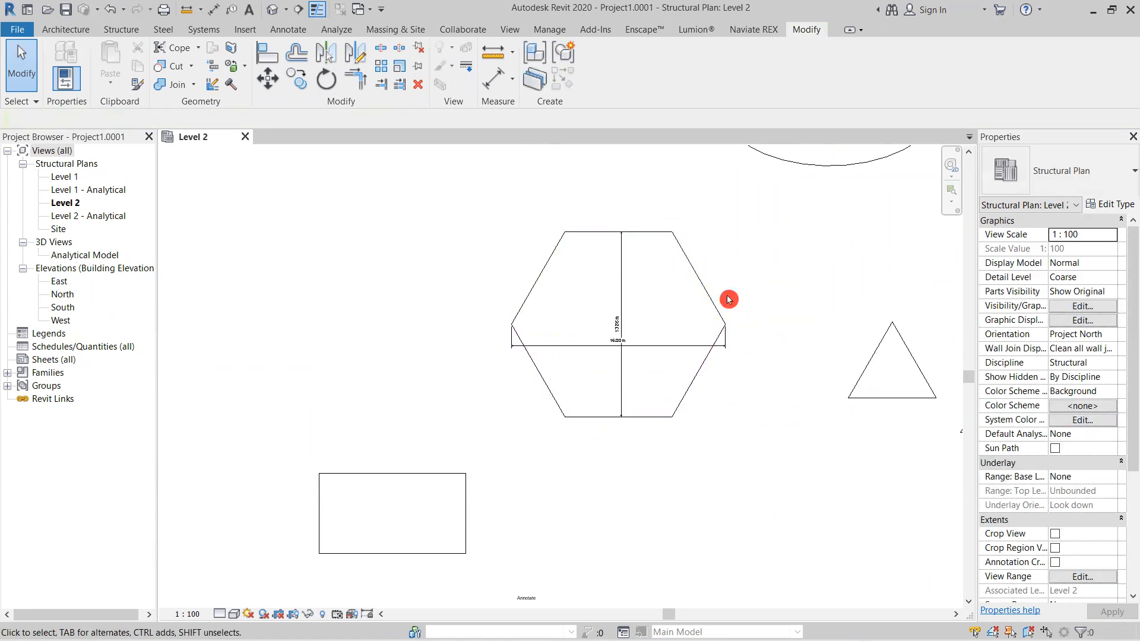
Step: Delete the width and height dimensions inside the hexagon
left_click_drag(755, 478, 568, 343)
left_click_drag(668, 378, 605, 324)
key("Delete")
scroll(726, 394, "down", 1)
middle_click_drag(702, 360, 743, 354)
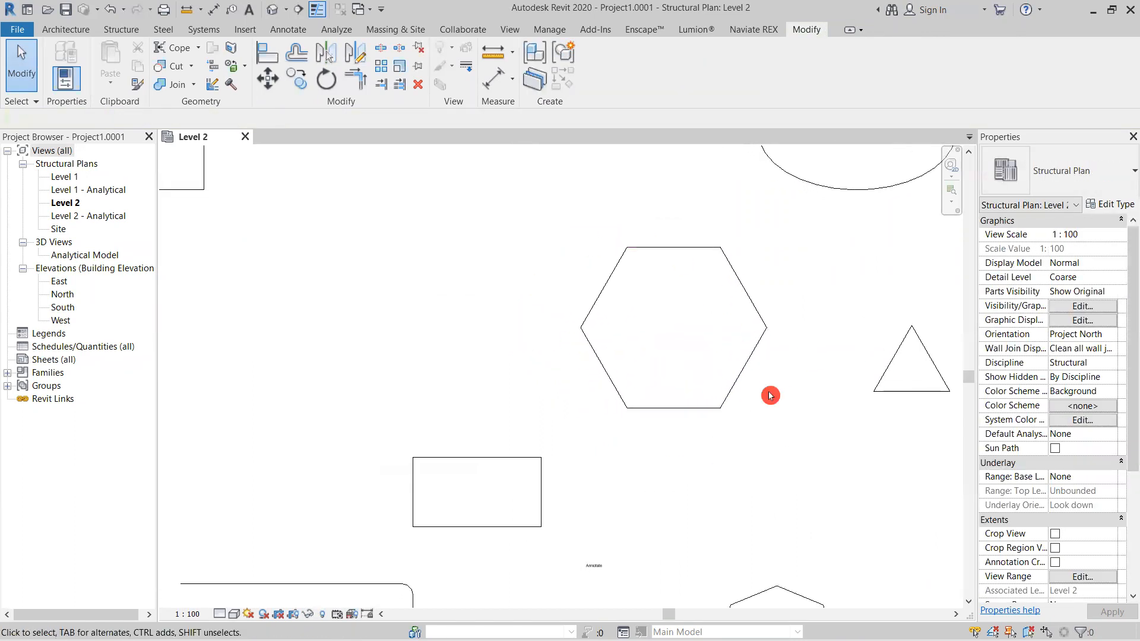
Step: Select all six sides of the hexagon together and clear the selection
left_click_drag(774, 445, 574, 239)
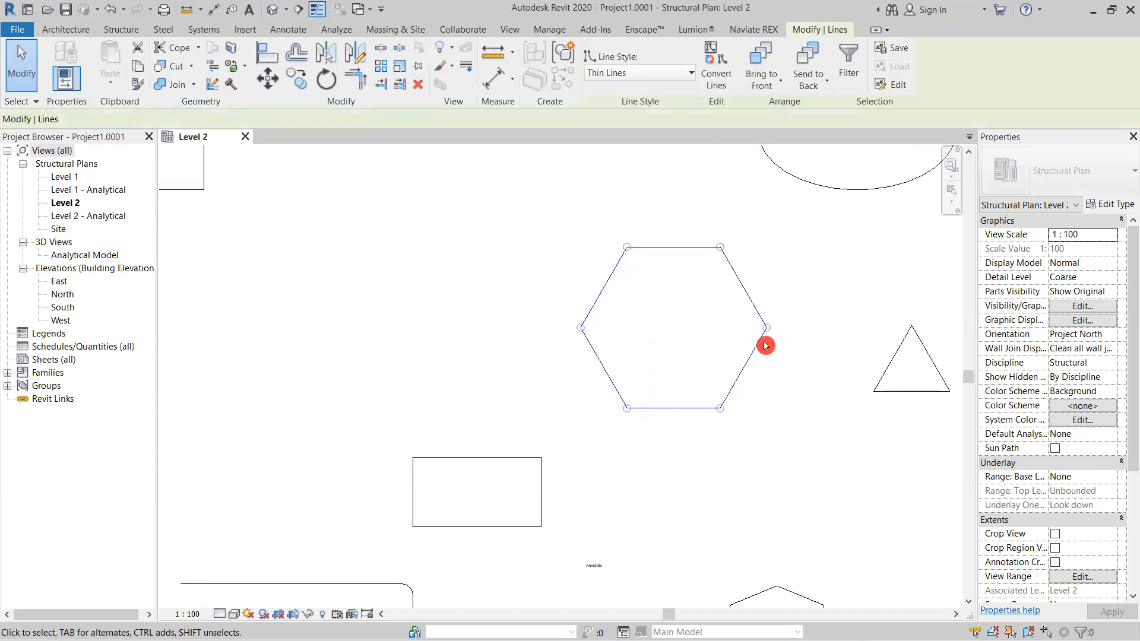
left_click_drag(784, 450, 572, 274)
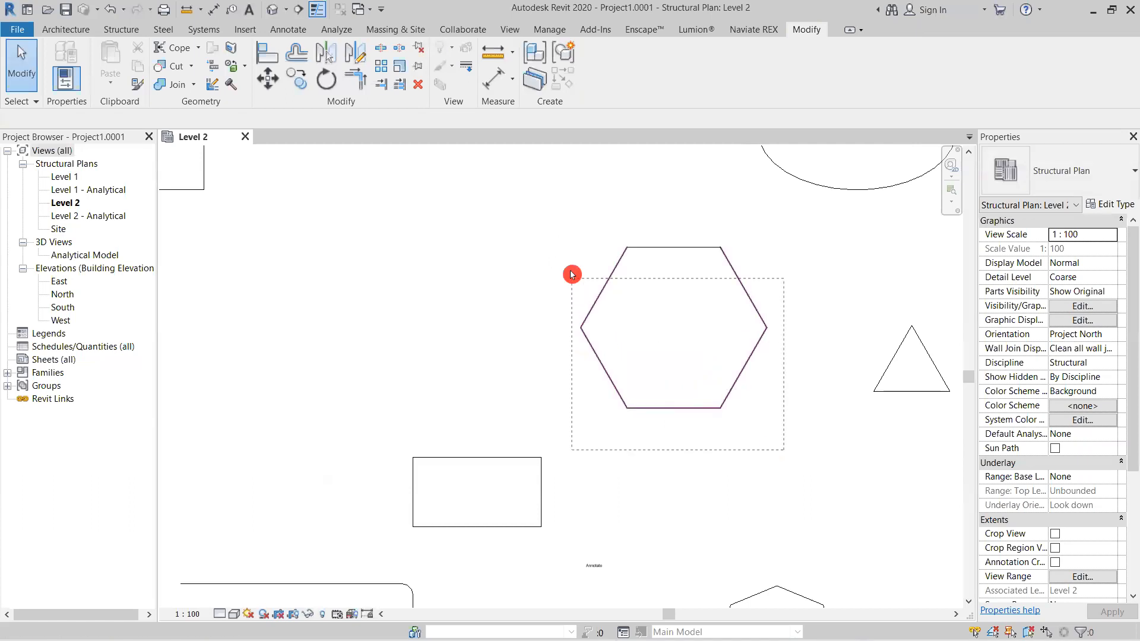
left_click_drag(561, 231, 561, 230)
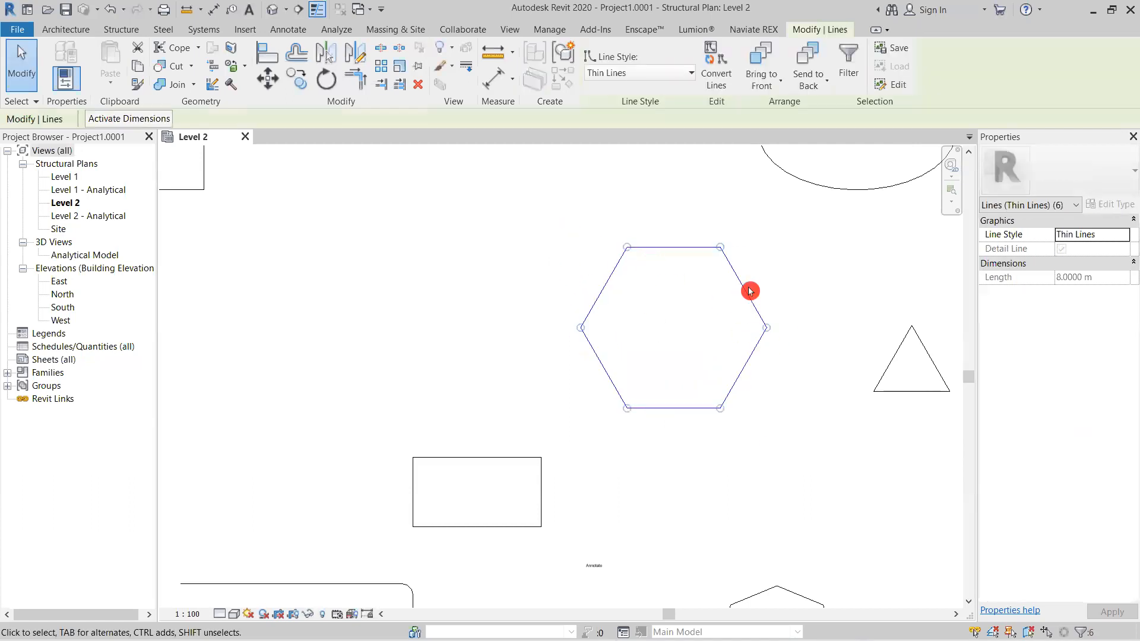
left_click(856, 409)
left_click_drag(722, 427, 565, 215)
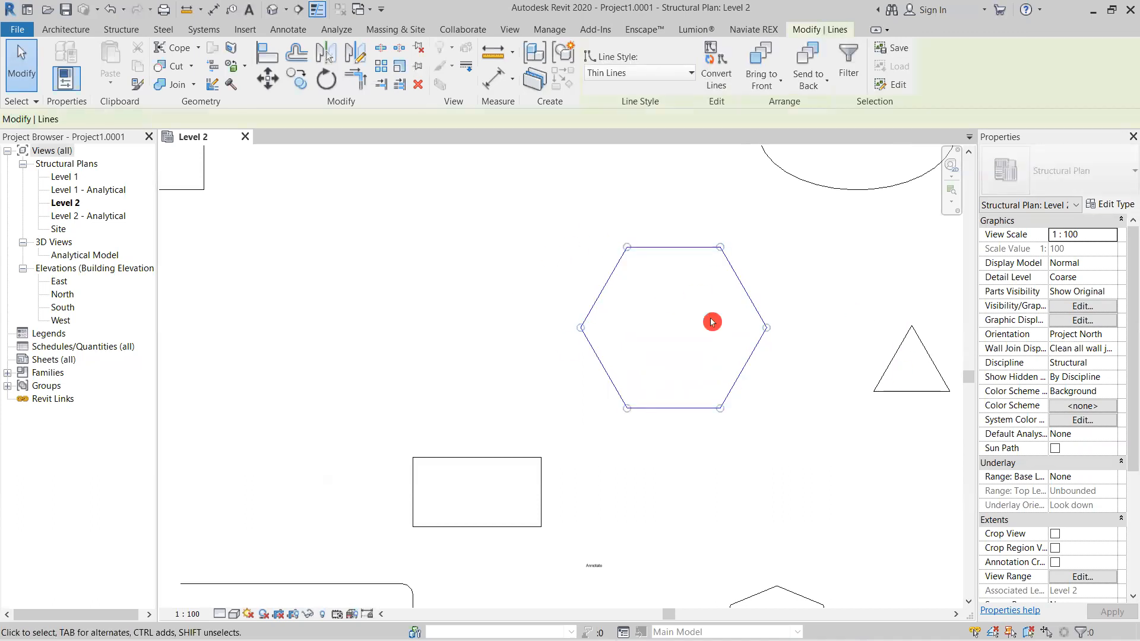
left_click(797, 319)
Step: Create a detail group named Group 1 from the hexagon's six lines and select the grouped hexagon
left_click_drag(795, 460, 548, 213)
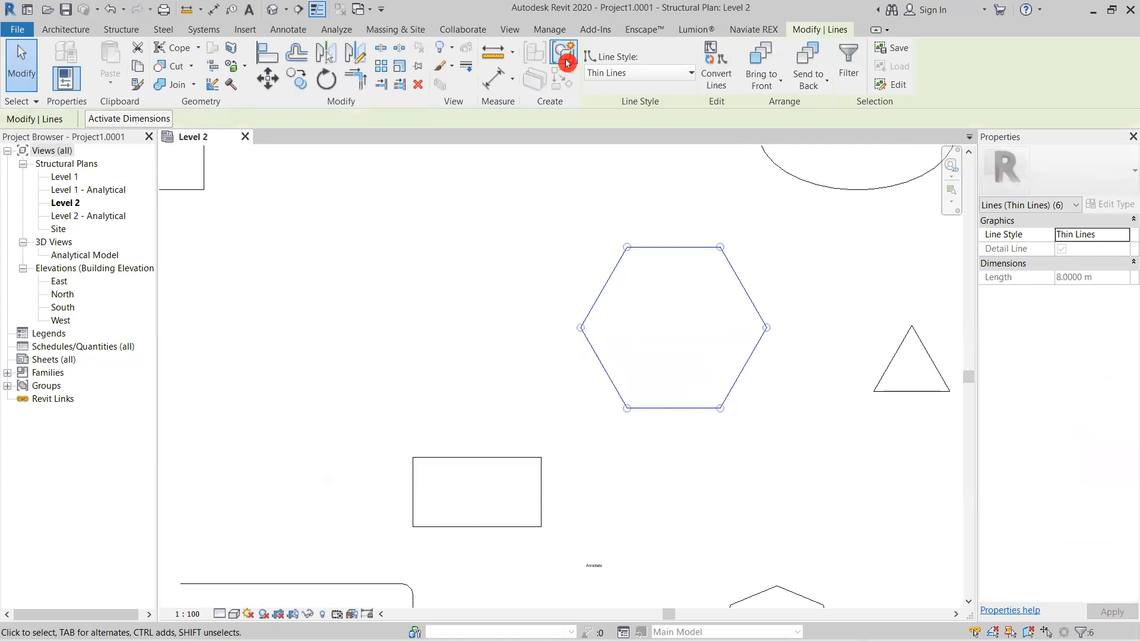
left_click(564, 57)
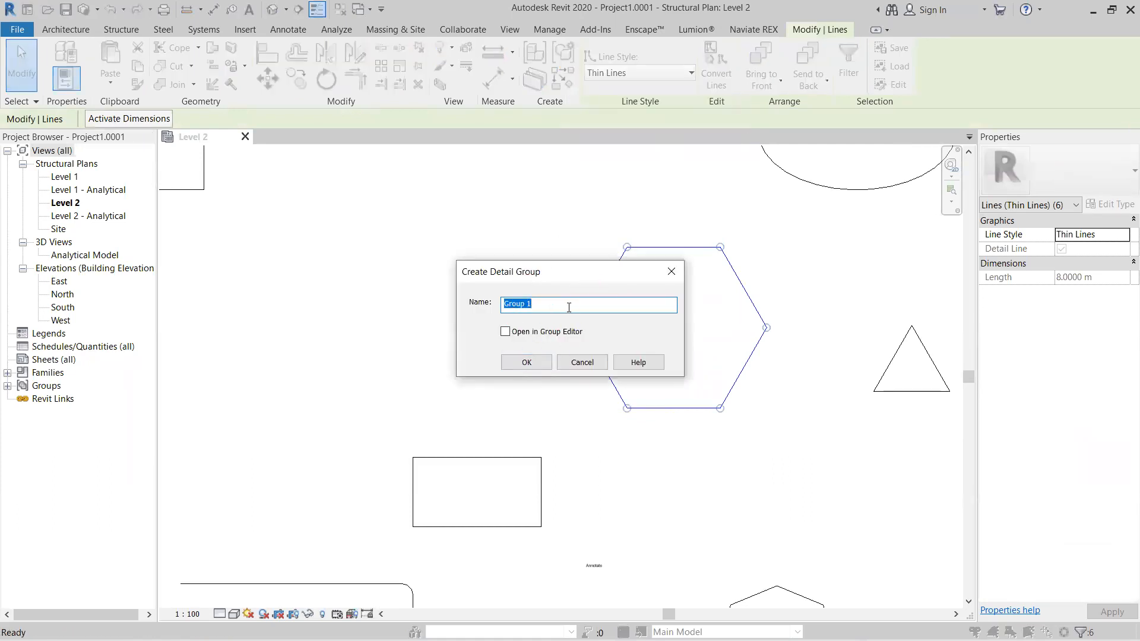
left_click(534, 363)
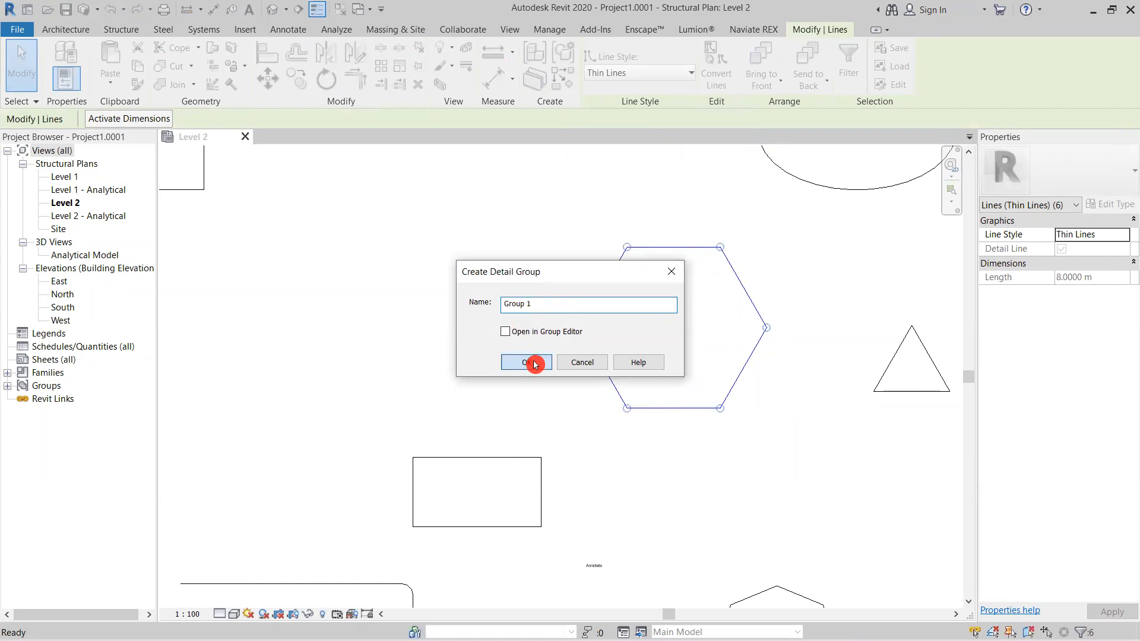
left_click(819, 360)
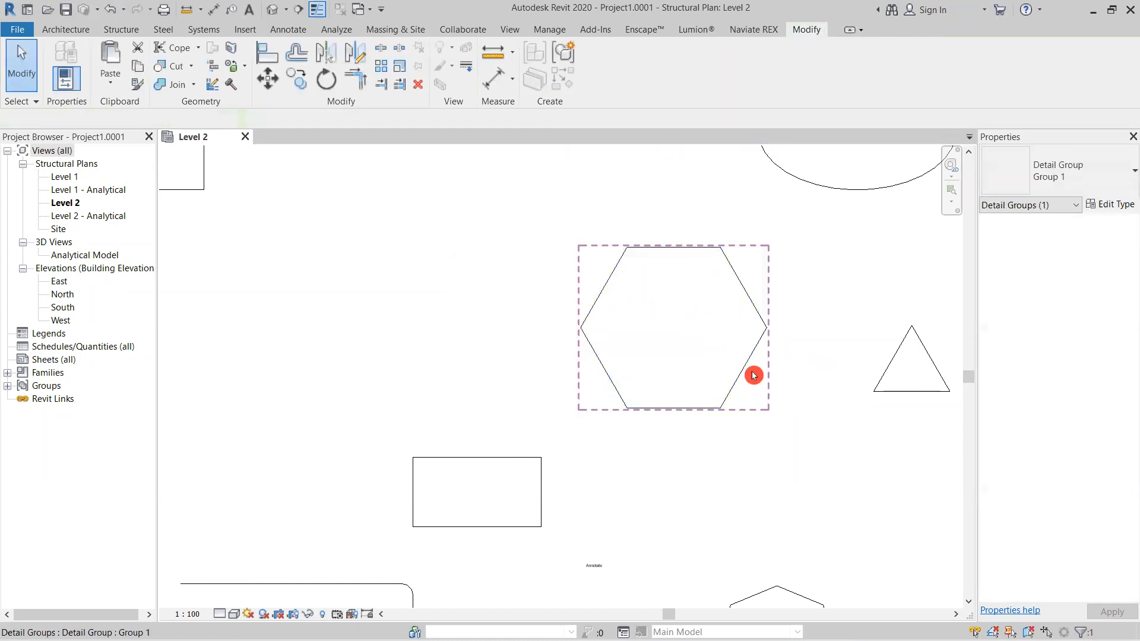
left_click(687, 252)
scroll(670, 331, "down", 2)
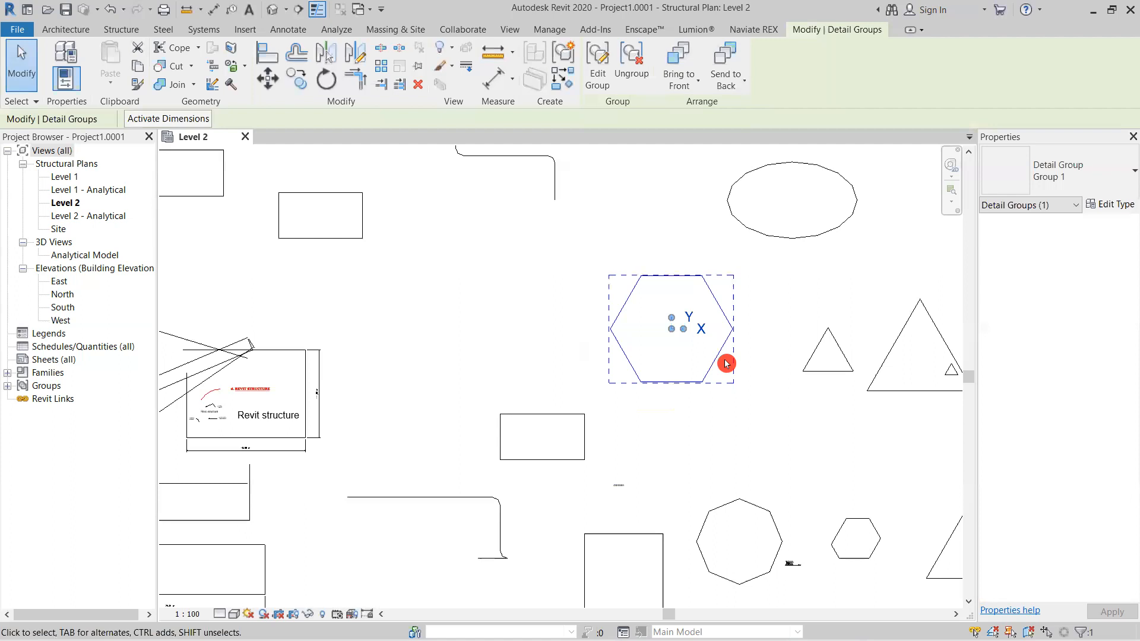
left_click_drag(717, 300, 570, 241)
scroll(742, 414, "down", 4)
scroll(721, 405, "up", 1)
middle_click_drag(727, 408, 563, 239)
left_click_drag(570, 242, 689, 463)
key("Escape")
left_click(708, 436)
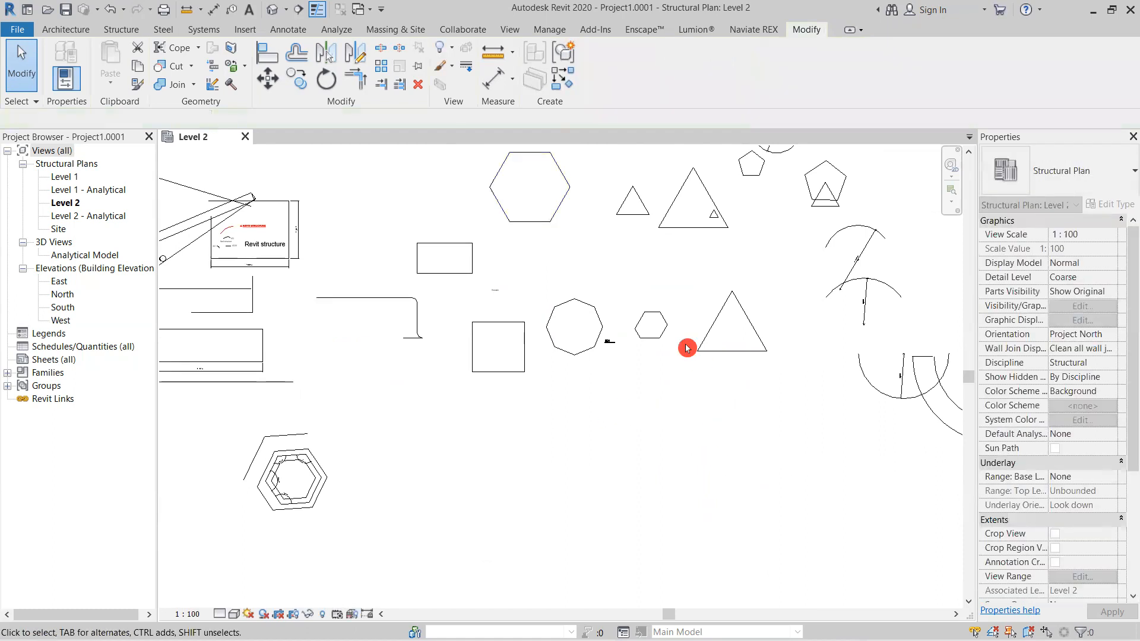
Step: Rotate the hexagon group's origin axes and move the group by its center about 62 m into the empty space below the other shapes
left_click(552, 221)
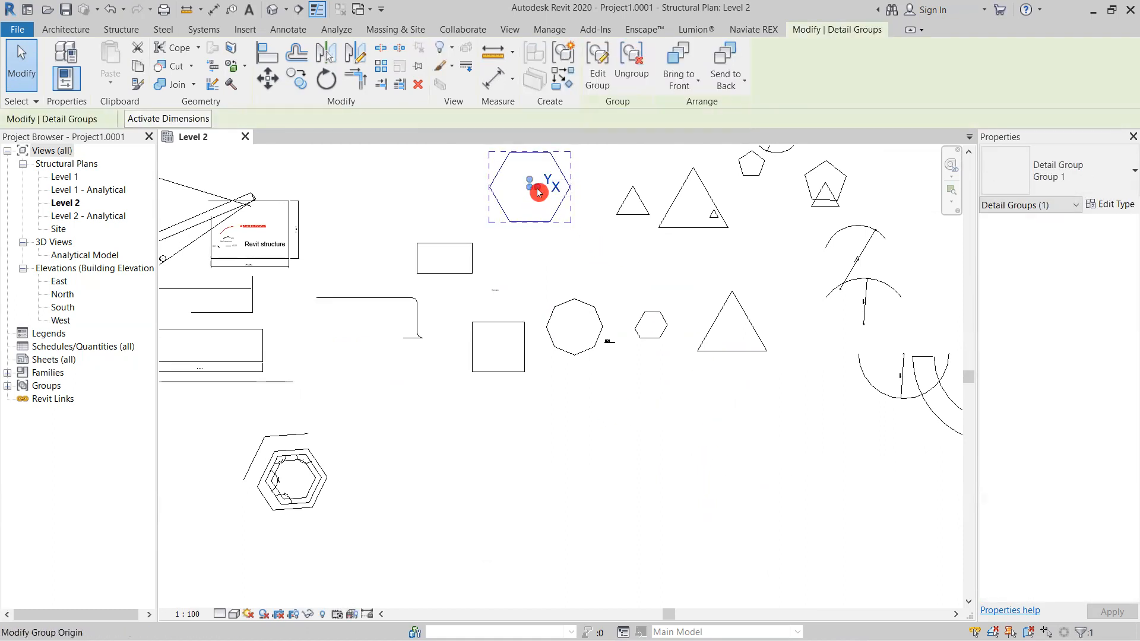
left_click(679, 432)
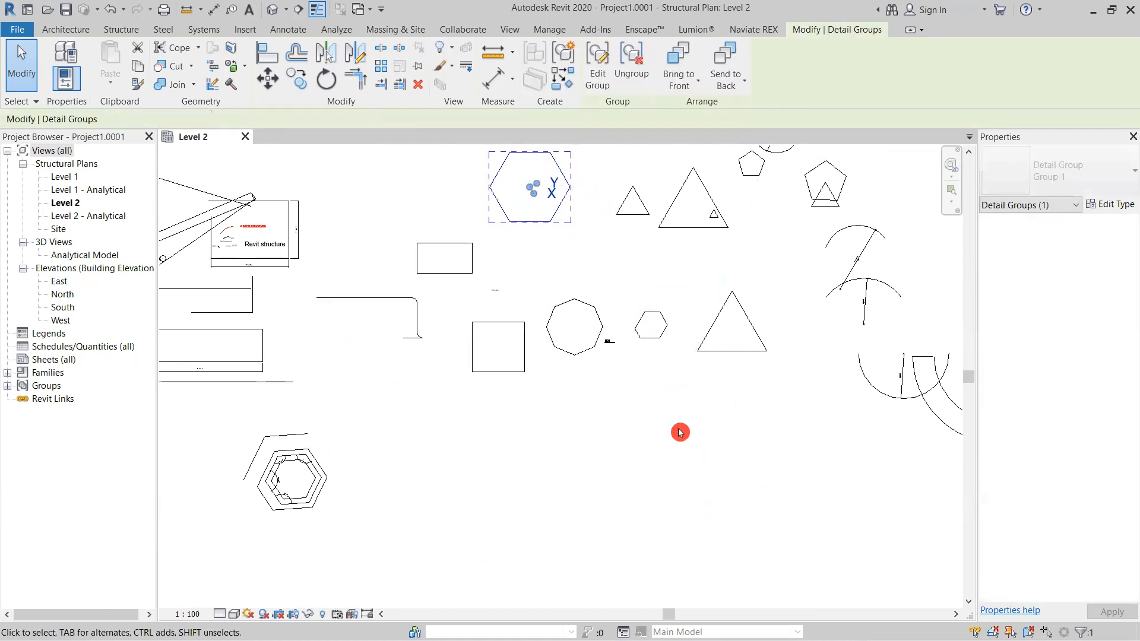
left_click(547, 224)
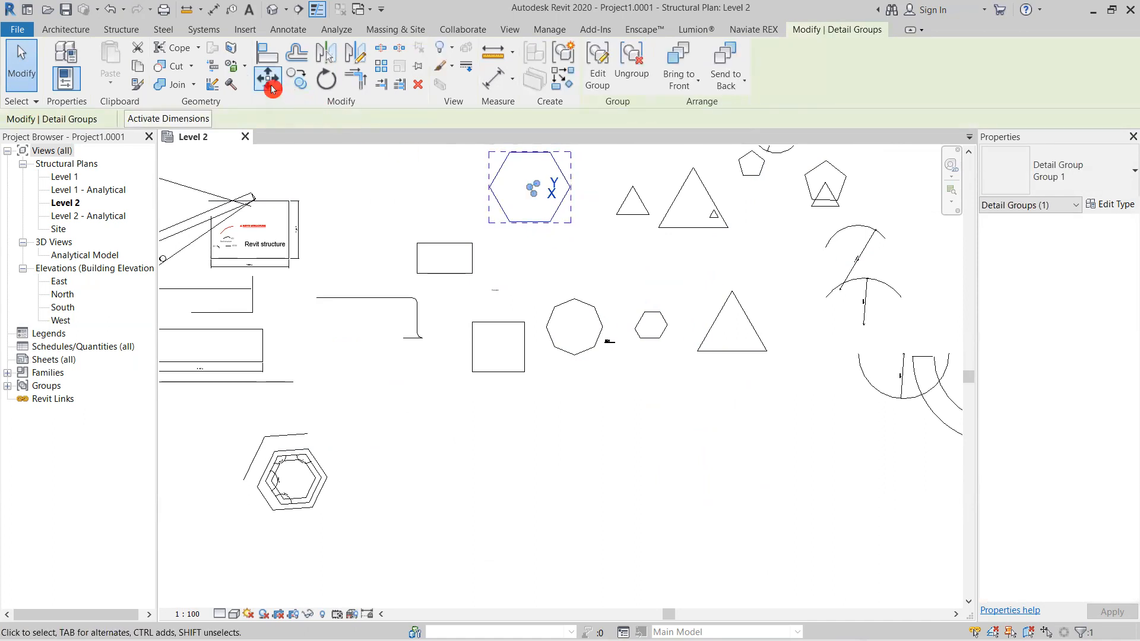
left_click(269, 83)
left_click(532, 186)
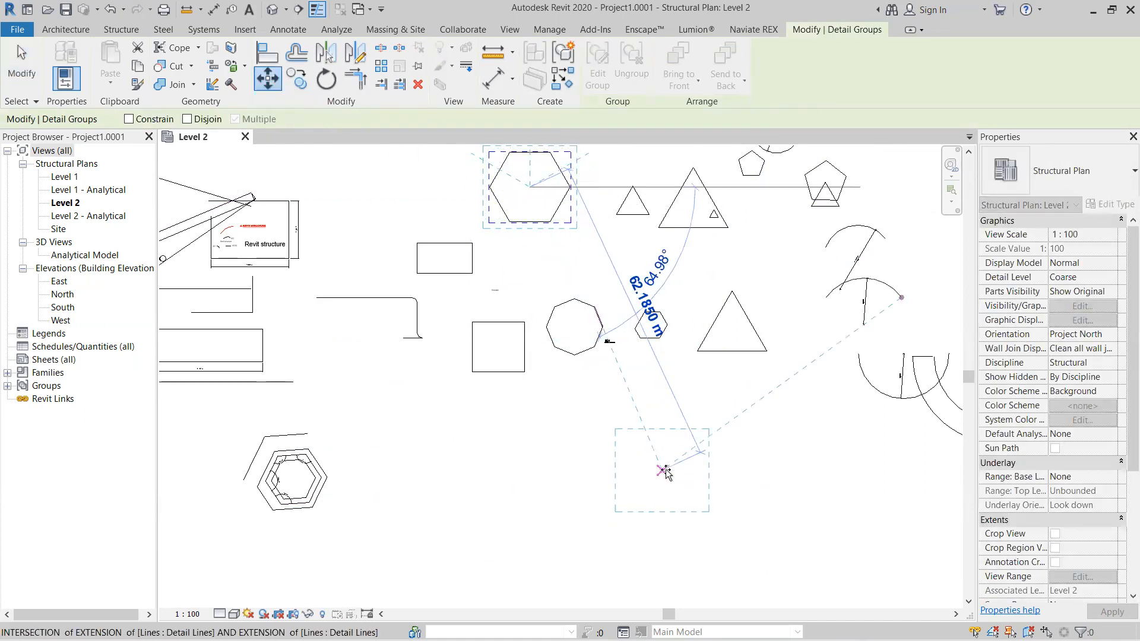
left_click(665, 471)
middle_click_drag(778, 484, 766, 412)
scroll(699, 413, "up", 2)
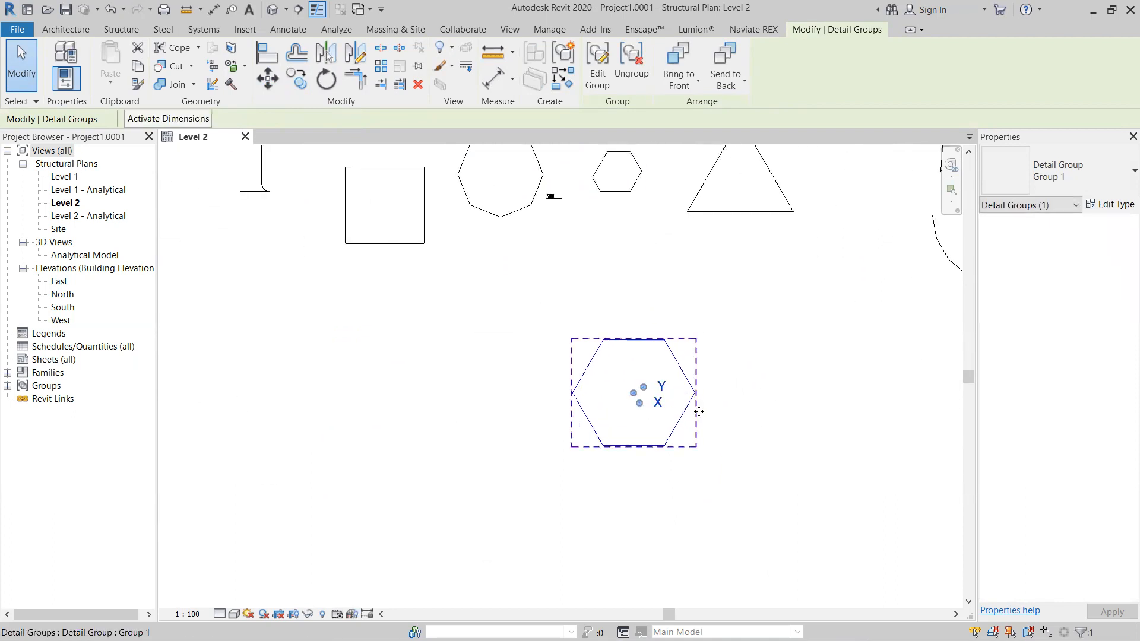
left_click(744, 420)
Step: Select the relocated hexagon detail group and open it for group editing
scroll(594, 433, "up", 3)
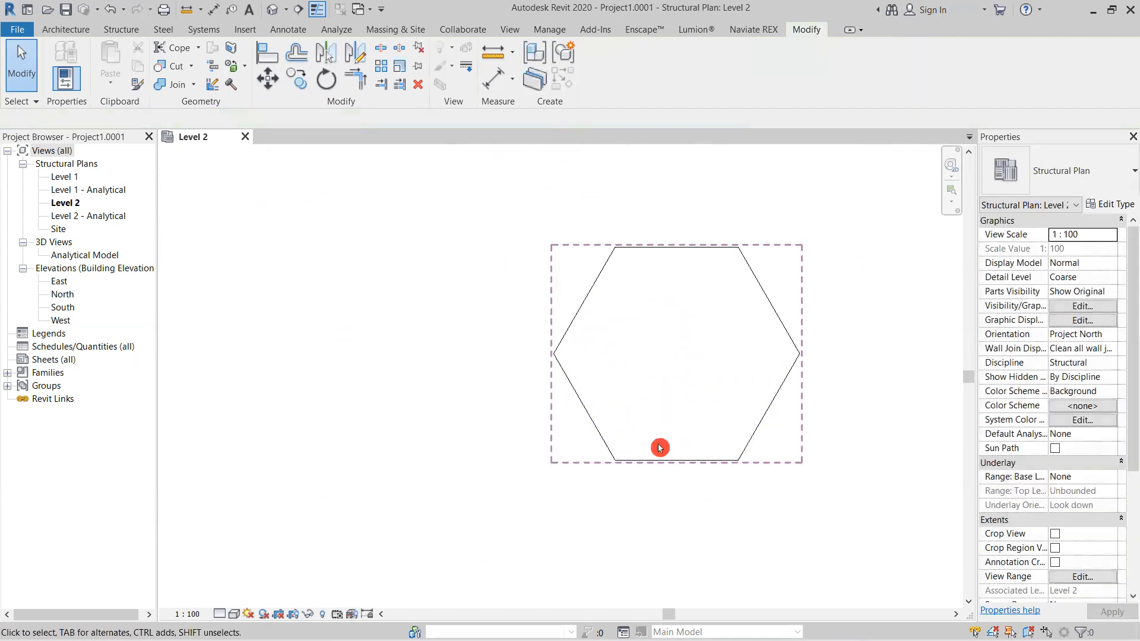
left_click(638, 461)
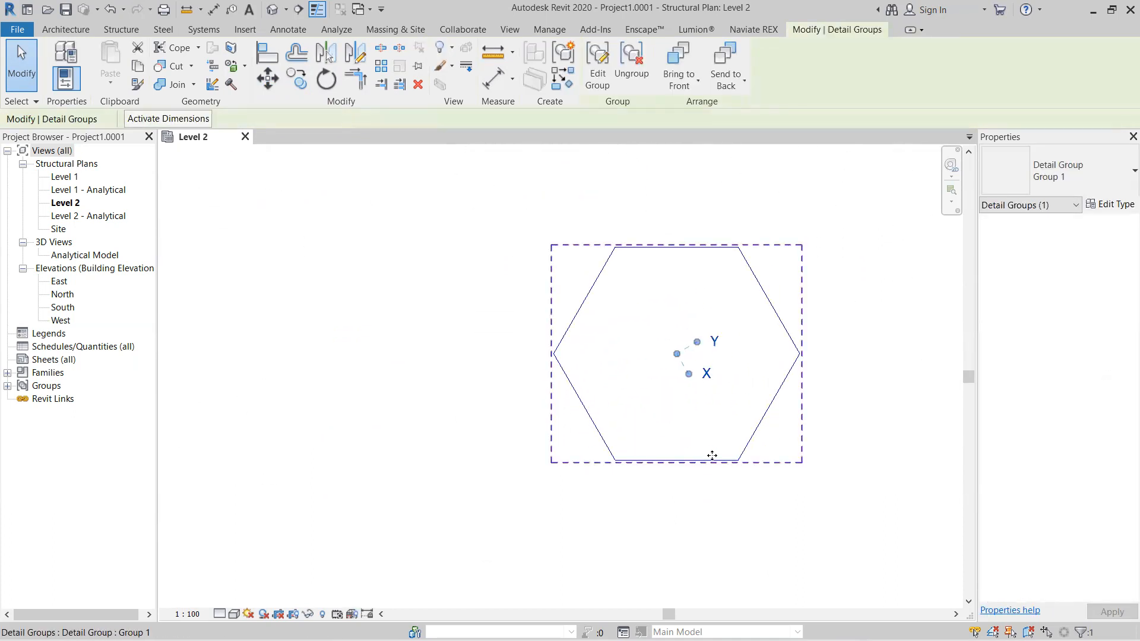
left_click(600, 89)
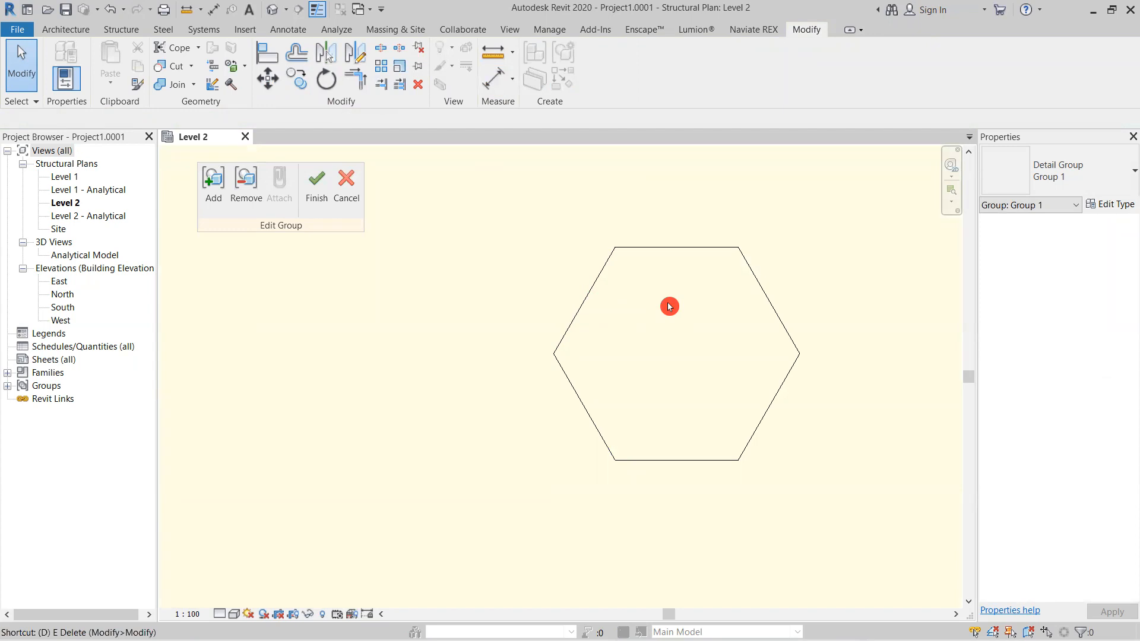
Step: Draw a Thin Lines diagonal from the hexagon's upper-left corner to its lower-right corner and start another from the upper-right corner
key("l")
left_click(615, 247)
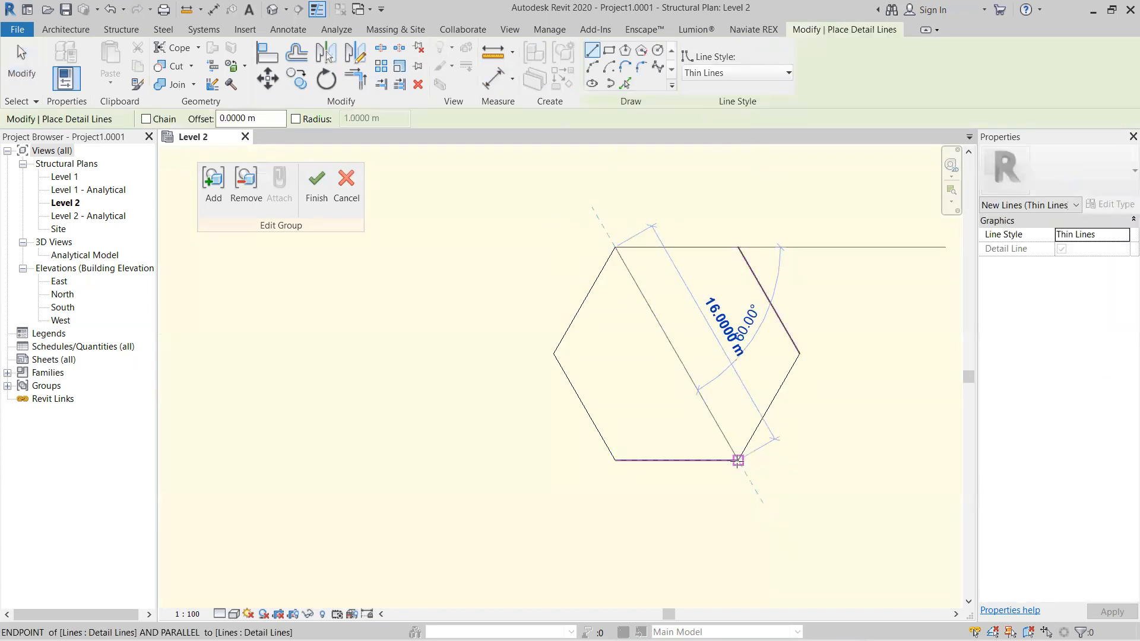
left_click(738, 460)
left_click(738, 247)
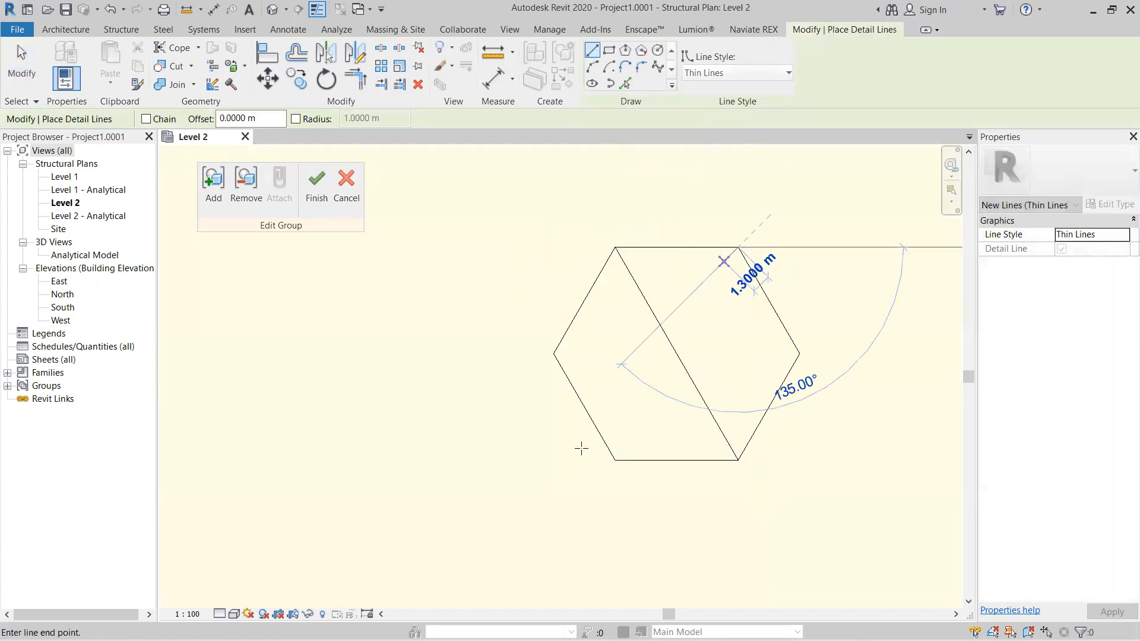
Step: Draw the second diagonal detail line across the hexagon to its lower-left corner and finish editing the group
left_click(615, 460)
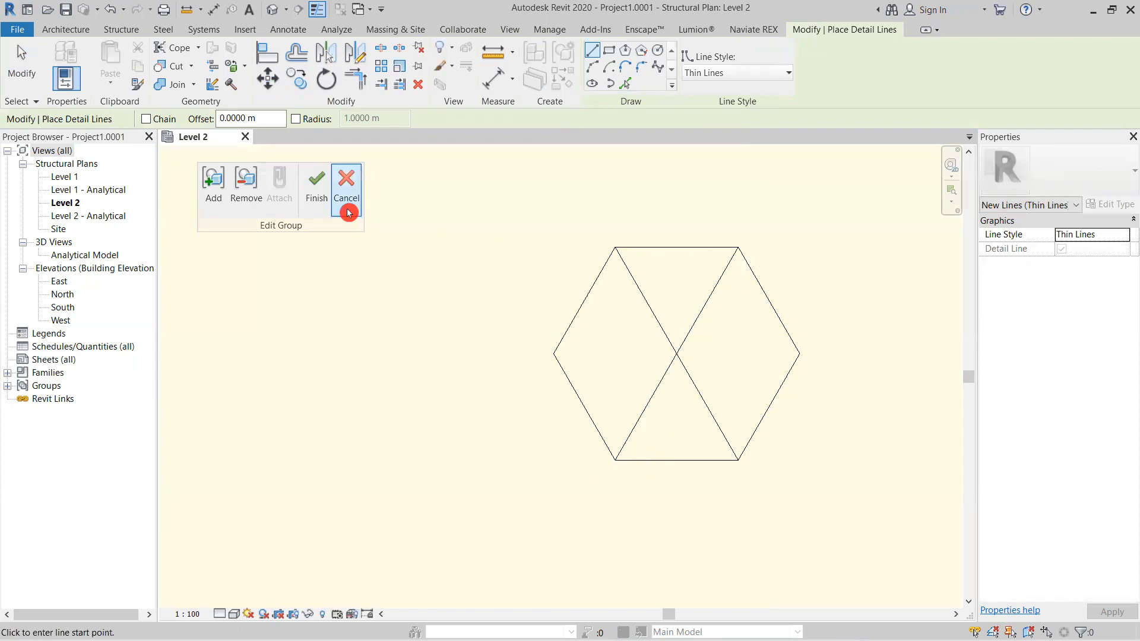
left_click(317, 179)
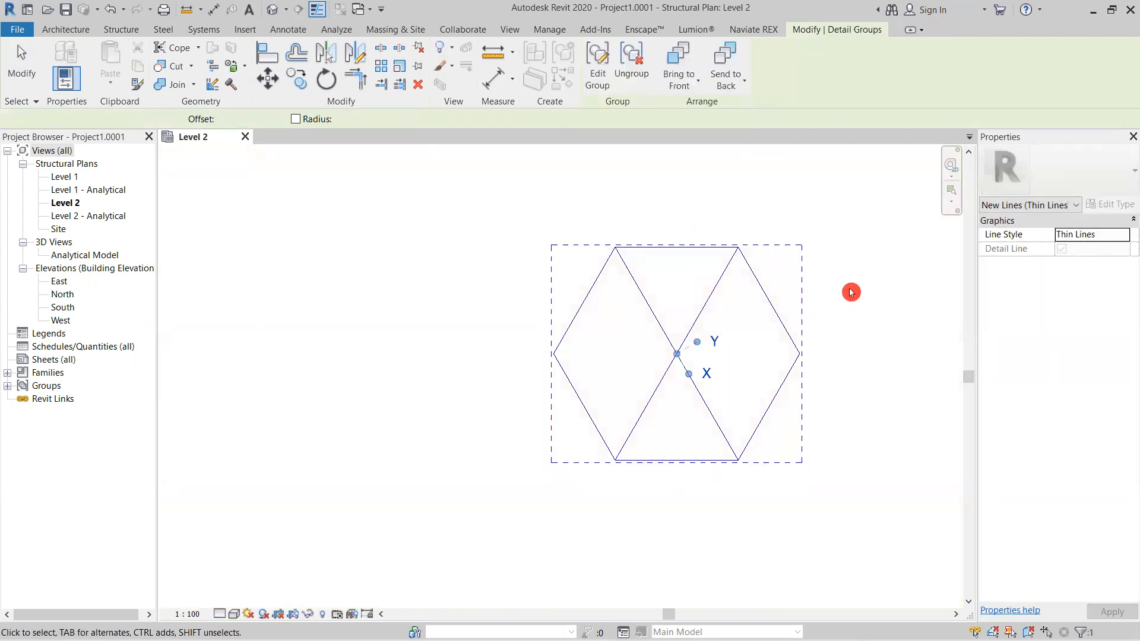
left_click(852, 291)
left_click(697, 324)
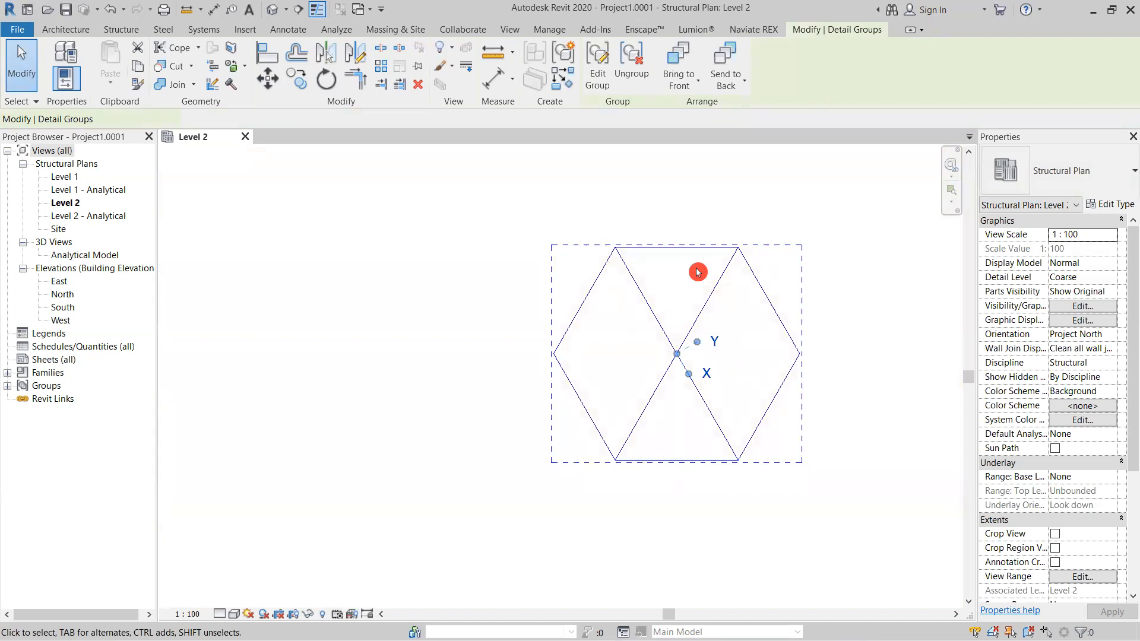
Step: Edit the hexagon detail group, delete its upper-left edge line, and finish the group edit
scroll(692, 347, "down", 2)
scroll(680, 370, "up", 3)
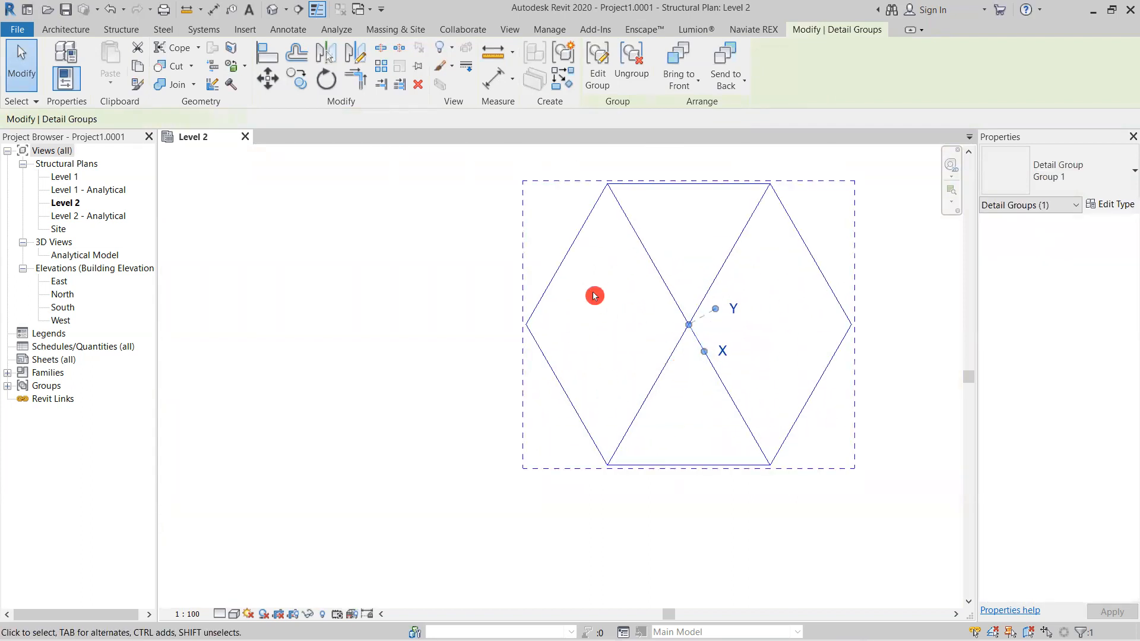
scroll(598, 326, "down", 4)
scroll(604, 323, "up", 3)
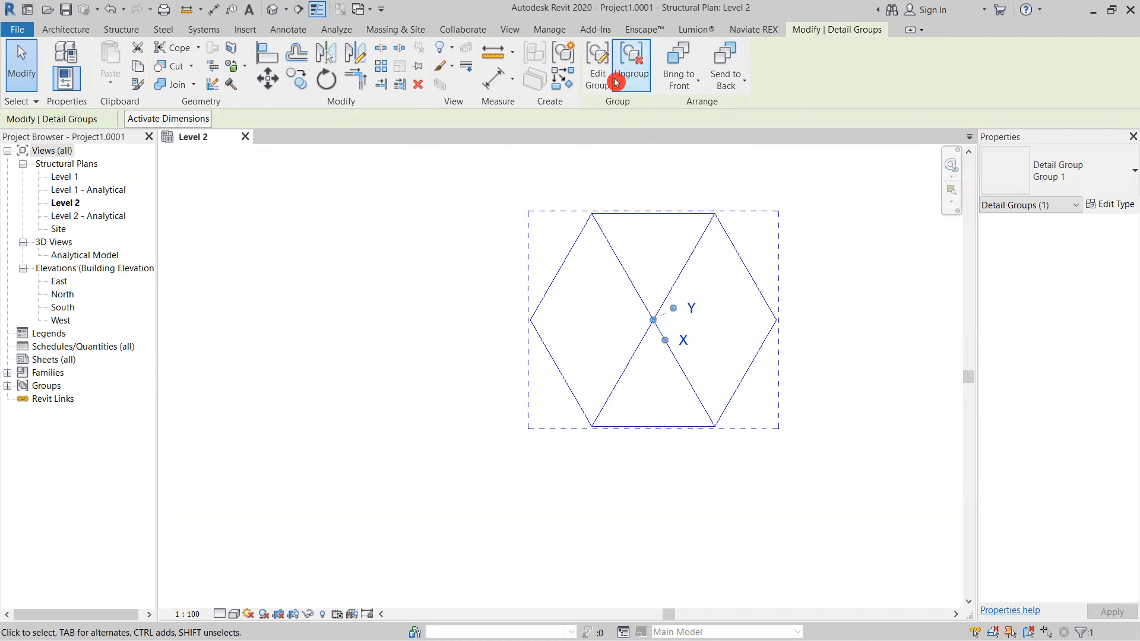
double_click(563, 270)
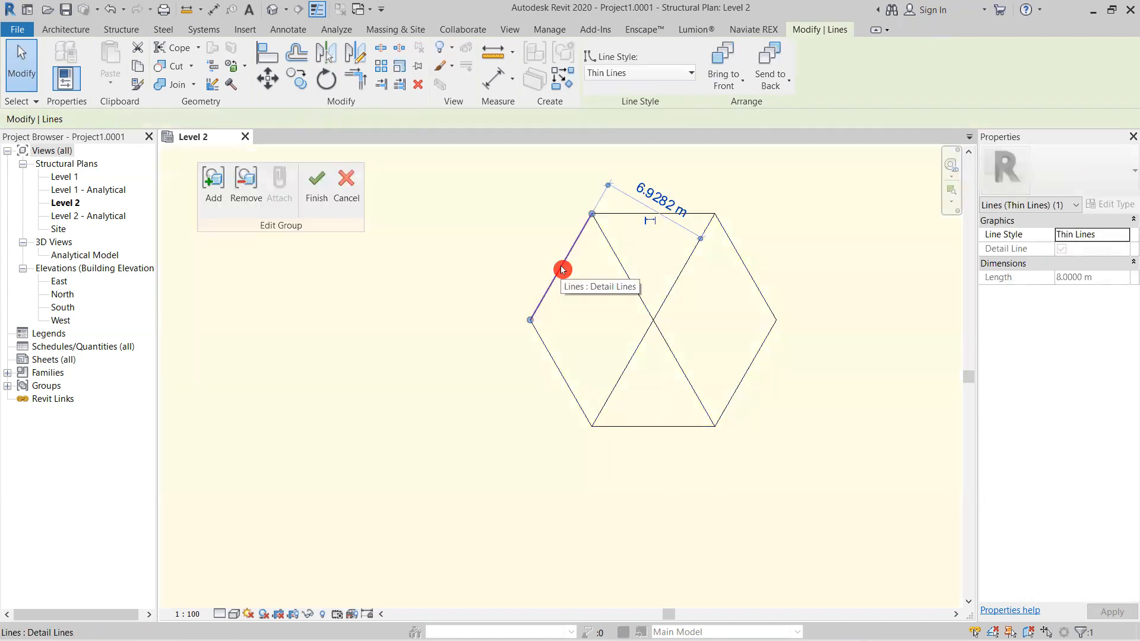
key("Delete")
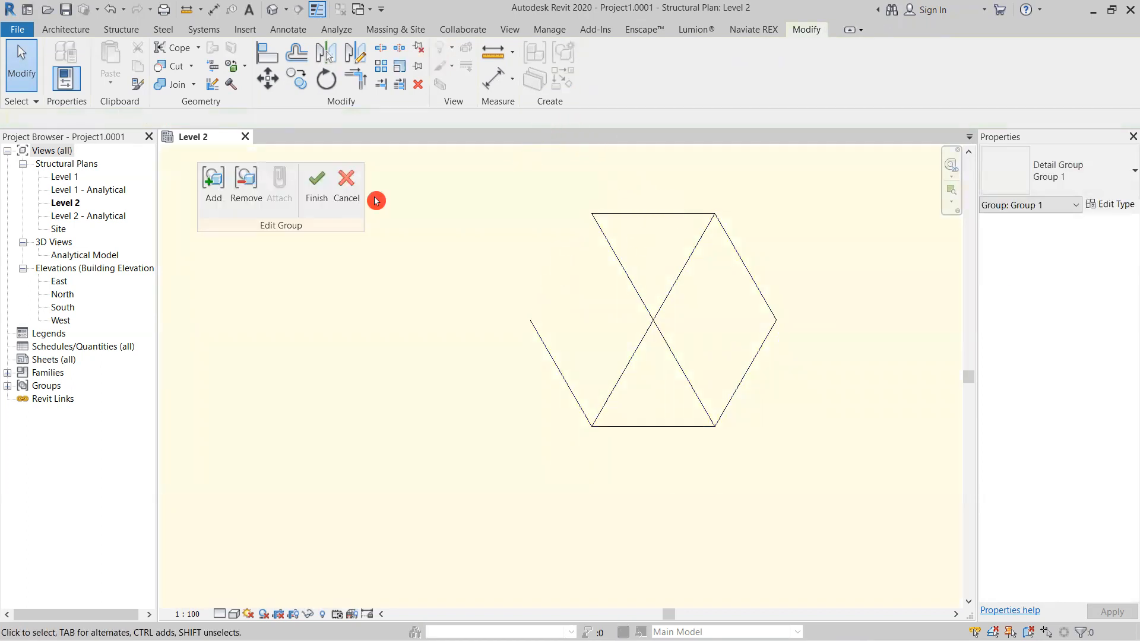
left_click(327, 198)
left_click(837, 303)
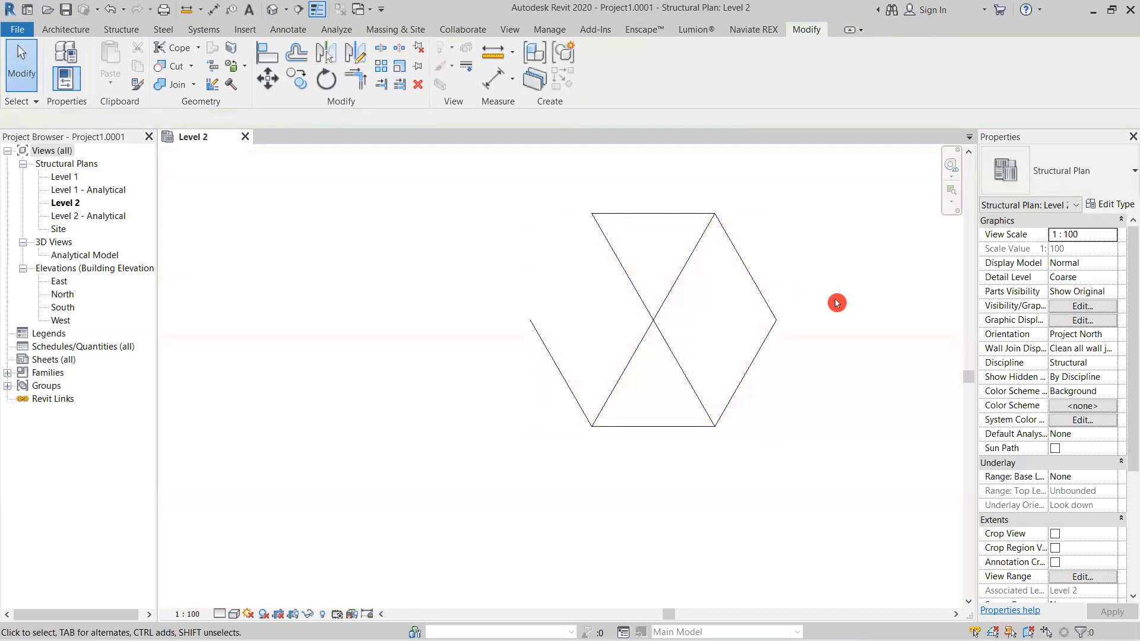
left_click(664, 337)
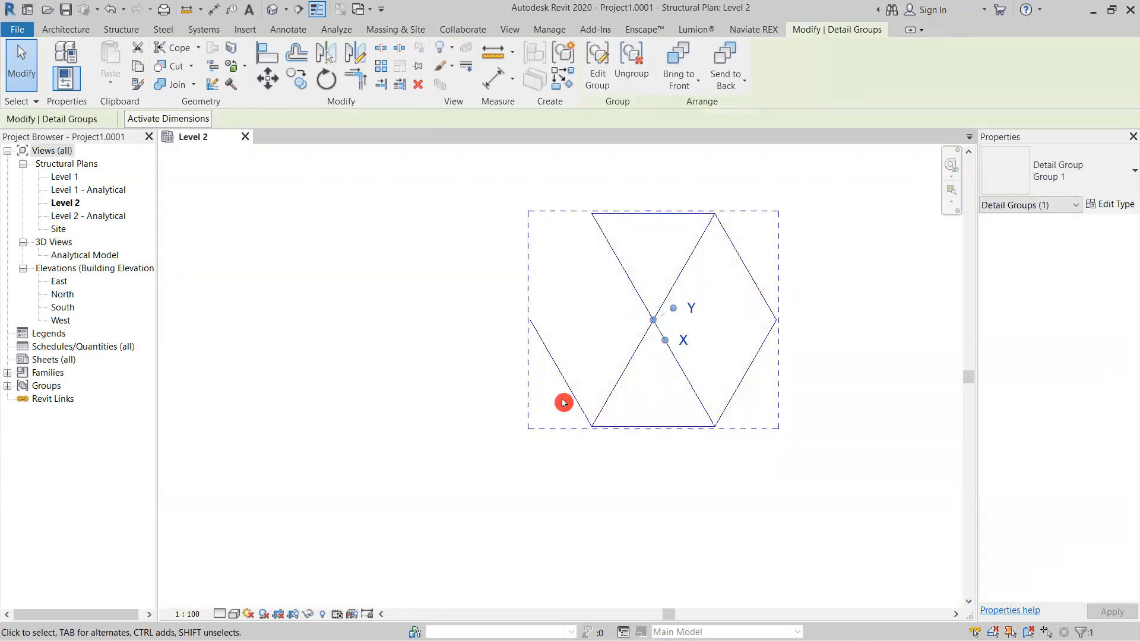
Step: Ungroup the hexagon detail group into individual detail lines
left_click(562, 401)
scroll(553, 352, "up", 4)
scroll(567, 364, "down", 5)
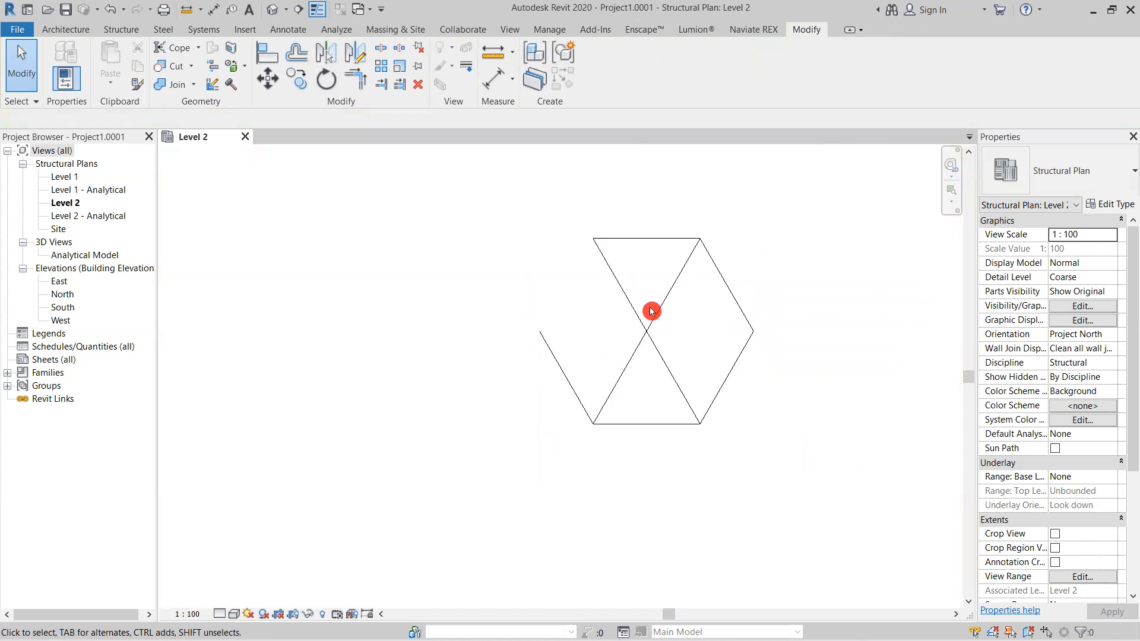
left_click(651, 327)
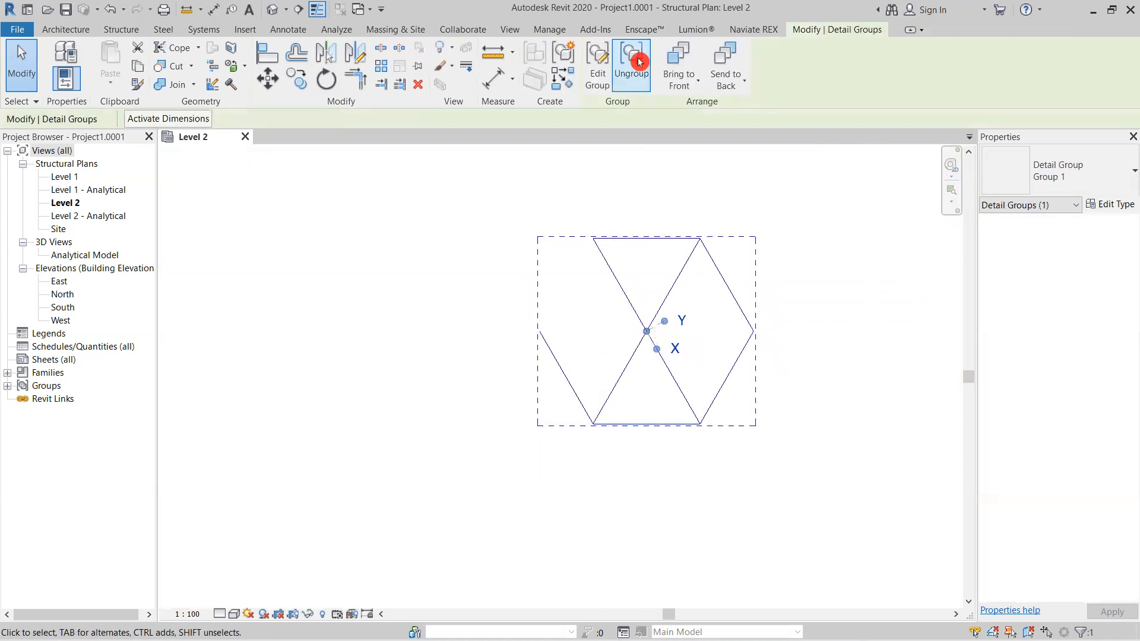
left_click(710, 387)
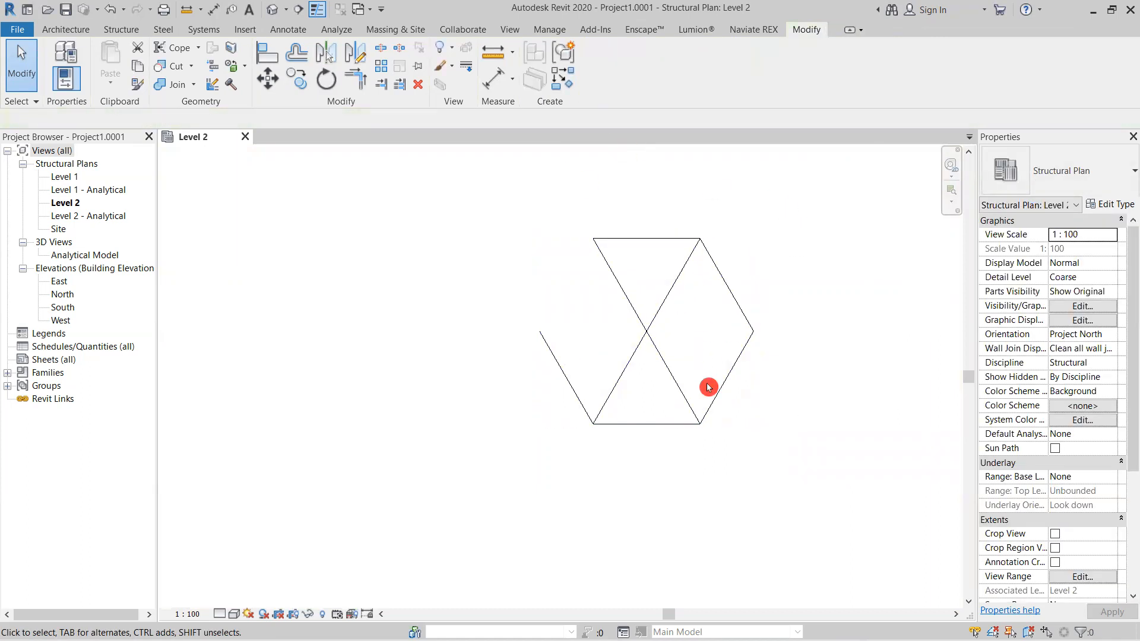
left_click(681, 392)
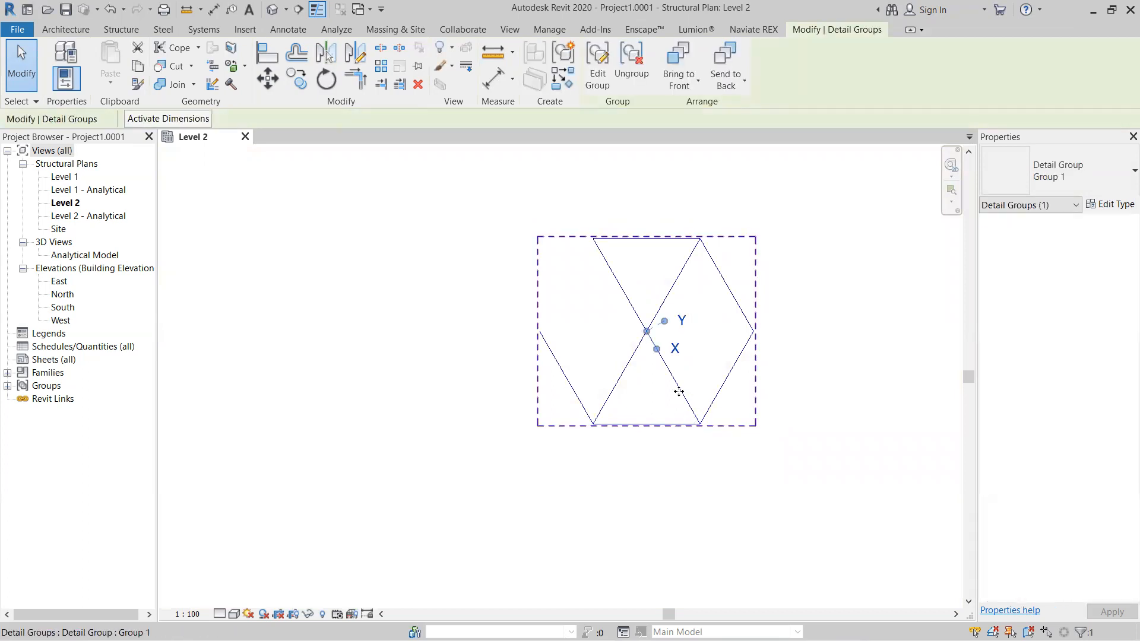
left_click(809, 363)
Step: Select a diagonal and the outer lines of the hexagon one at a time to check that they are separate
left_click(664, 362)
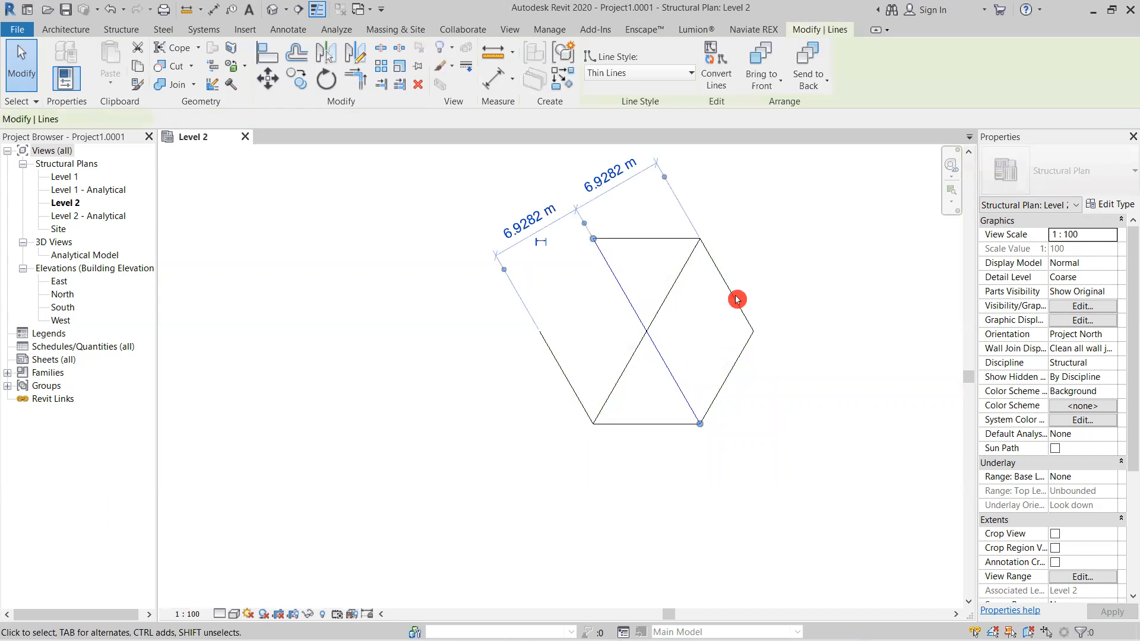
left_click(736, 299)
left_click(794, 393)
left_click(729, 374)
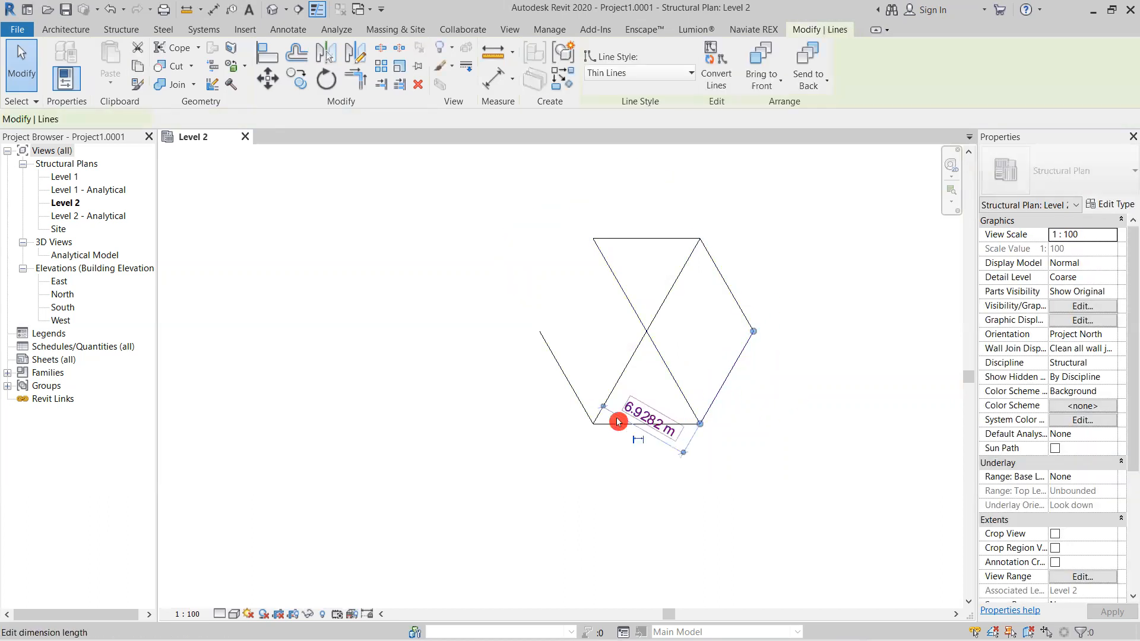
left_click(555, 371)
Step: Look over the detail drawings on the Level 2 plan, ending at the uppermost rectangle of the vertical array
scroll(799, 368, "down", 5)
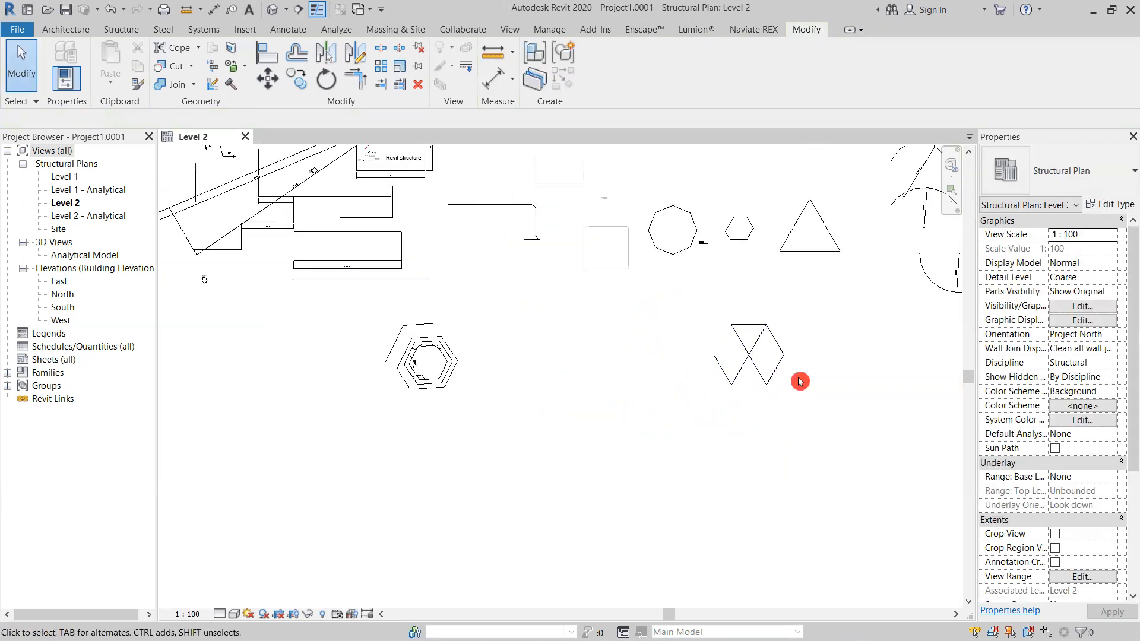
middle_click_drag(551, 337, 679, 356)
scroll(680, 356, "down", 2)
middle_click_drag(756, 429, 808, 485)
middle_click_drag(608, 232, 414, 267)
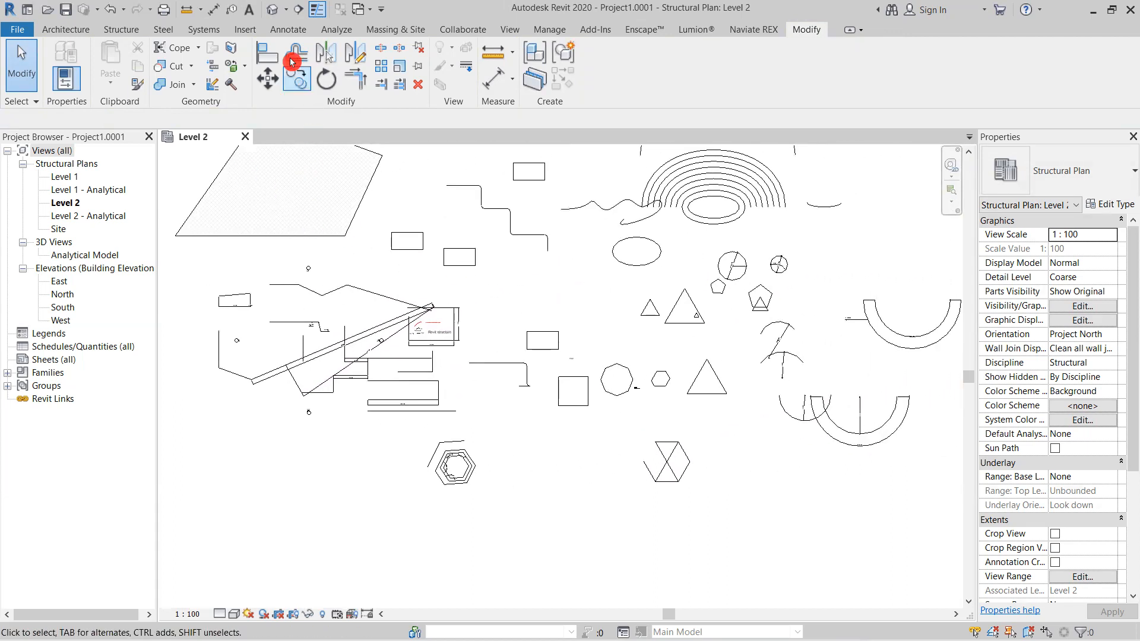
left_click(294, 30)
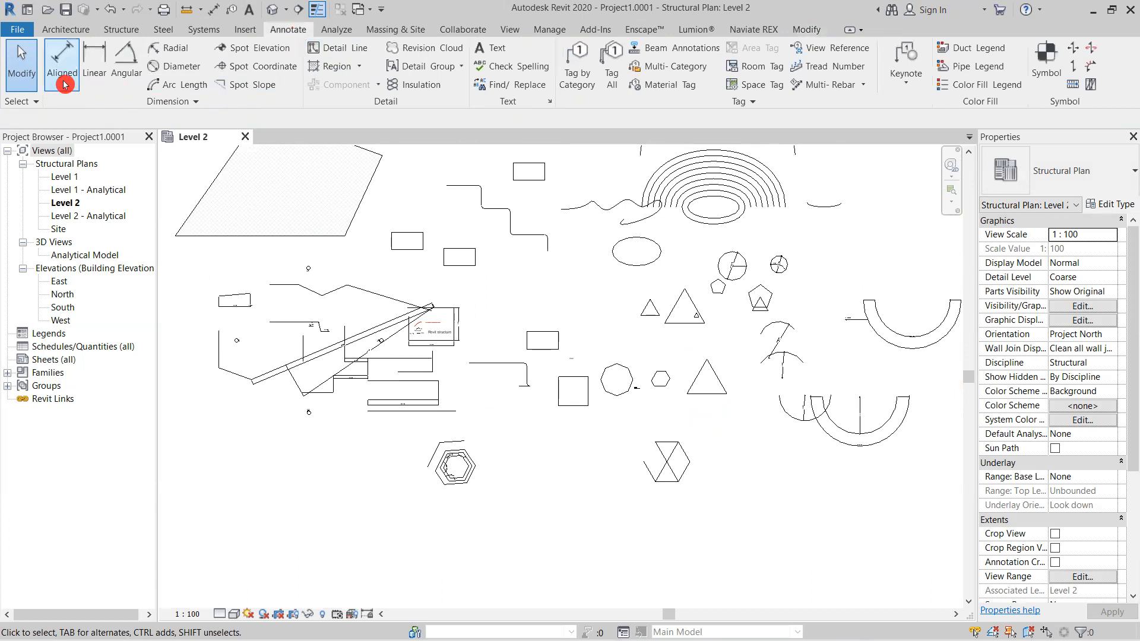
left_click(178, 66)
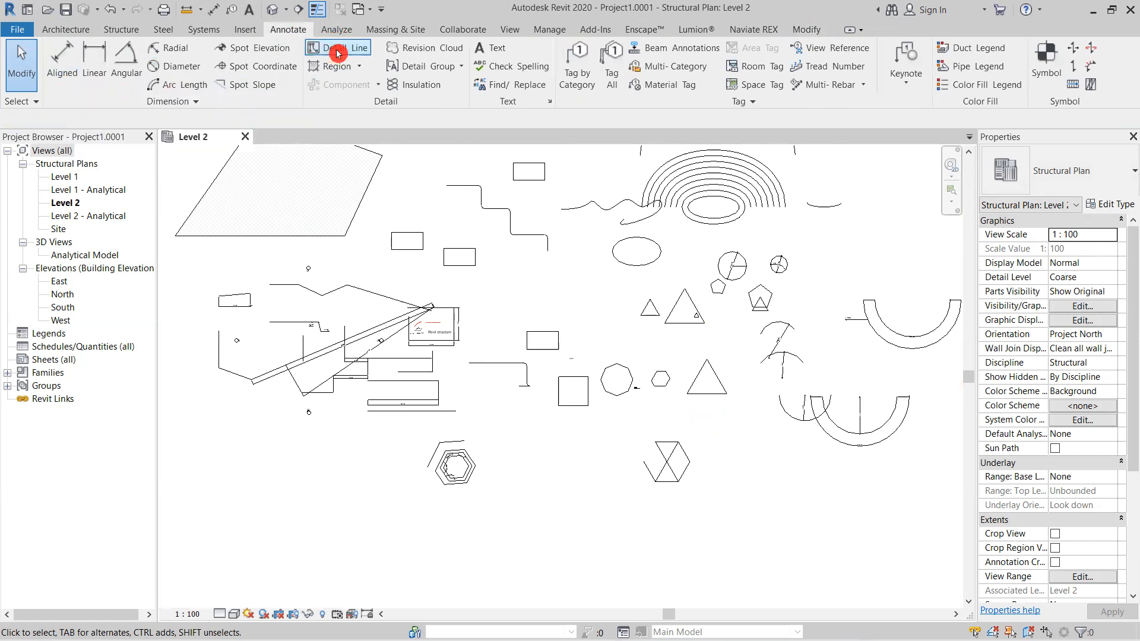
middle_click_drag(628, 230, 787, 396)
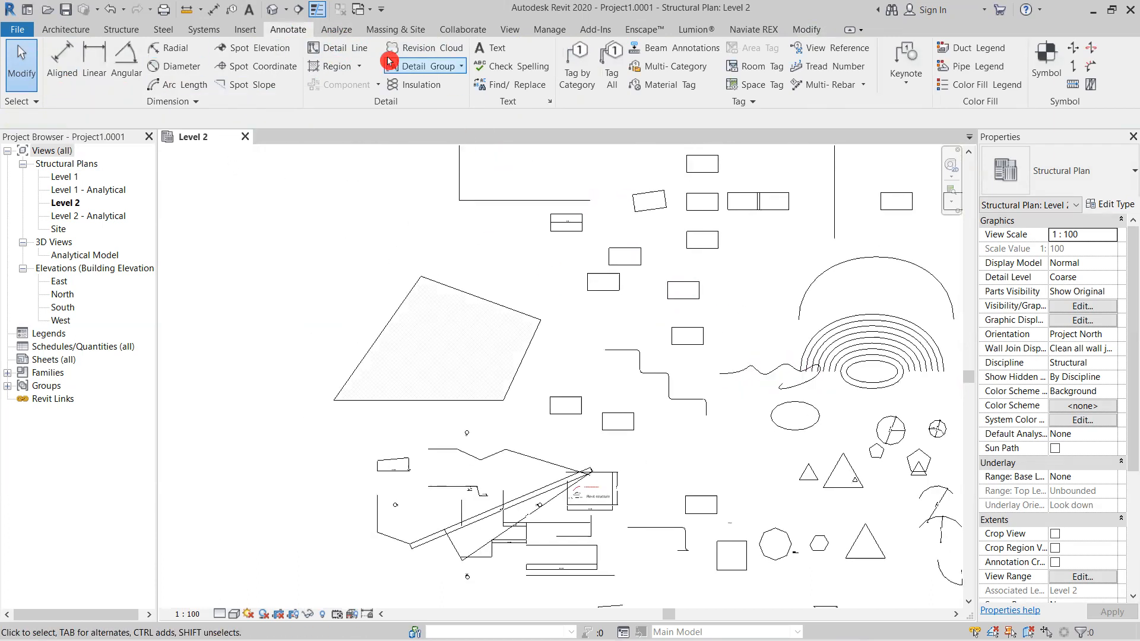
middle_click_drag(553, 281, 452, 400)
scroll(616, 234, "up", 2)
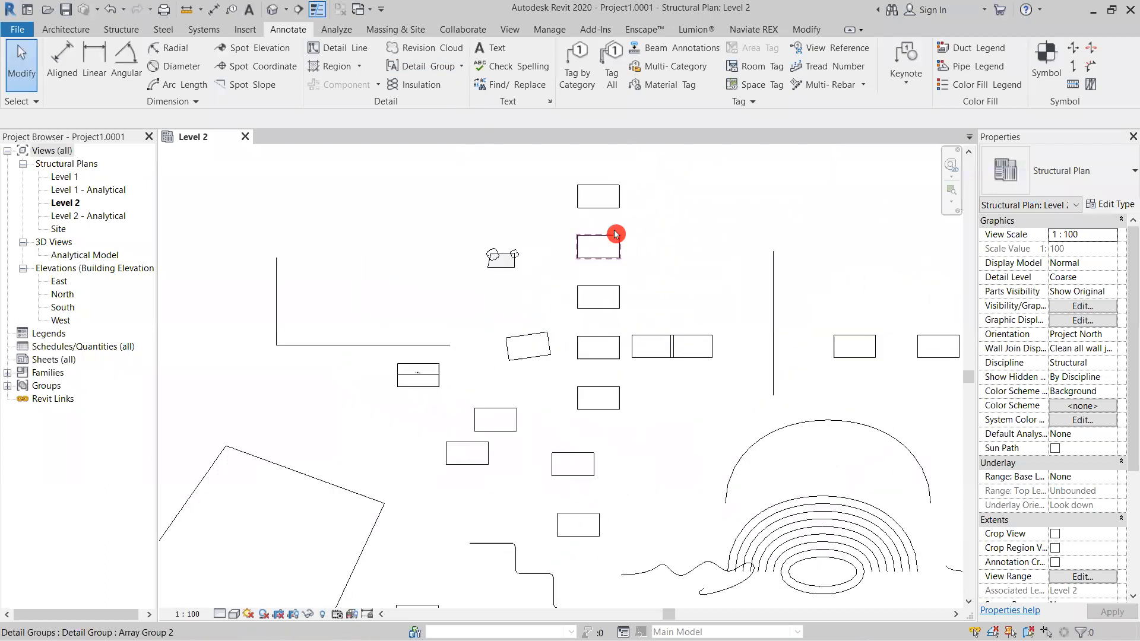
scroll(432, 284, "up", 9)
middle_click_drag(659, 196, 512, 277)
scroll(469, 267, "up", 1)
scroll(678, 290, "down", 1)
scroll(681, 330, "down", 4)
middle_click_drag(679, 330, 300, 419)
middle_click_drag(516, 313, 590, 441)
scroll(499, 310, "up", 3)
middle_click_drag(683, 384, 738, 297)
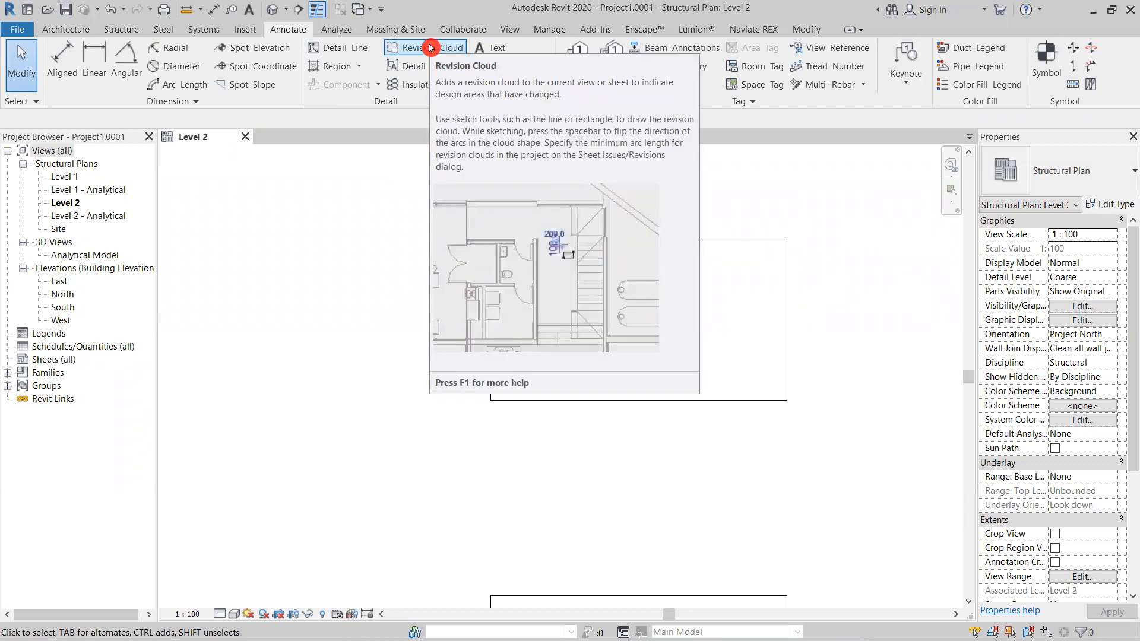
Step: Start a revision cloud sketch and draw rectangular clouds over the upper-left and lower-right corners of the uppermost rectangle
left_click(439, 68)
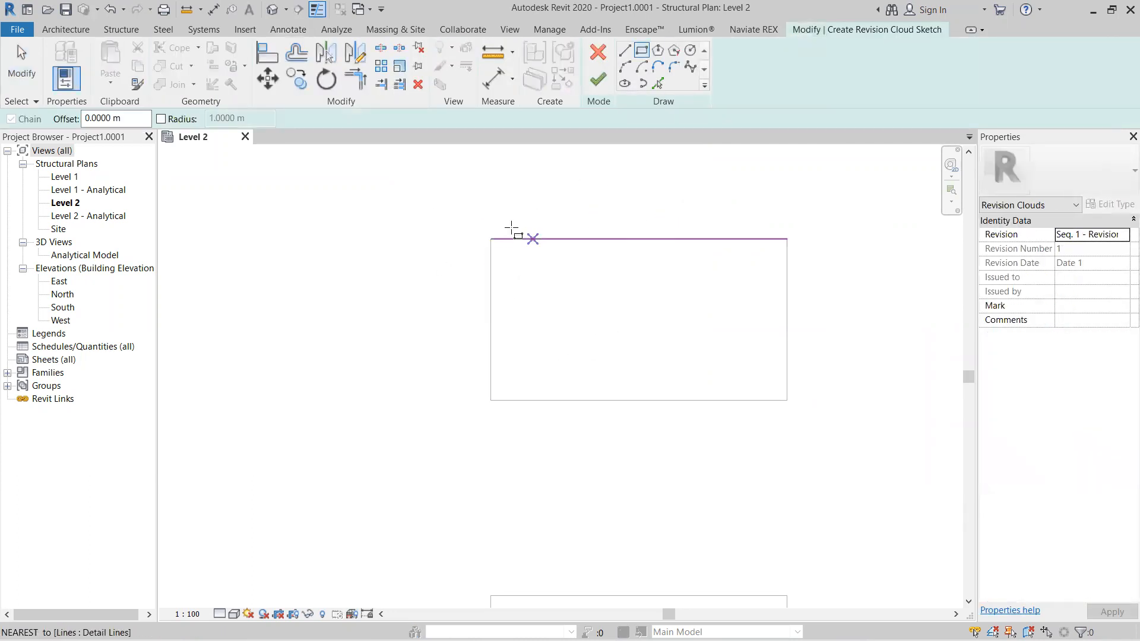
left_click(599, 59)
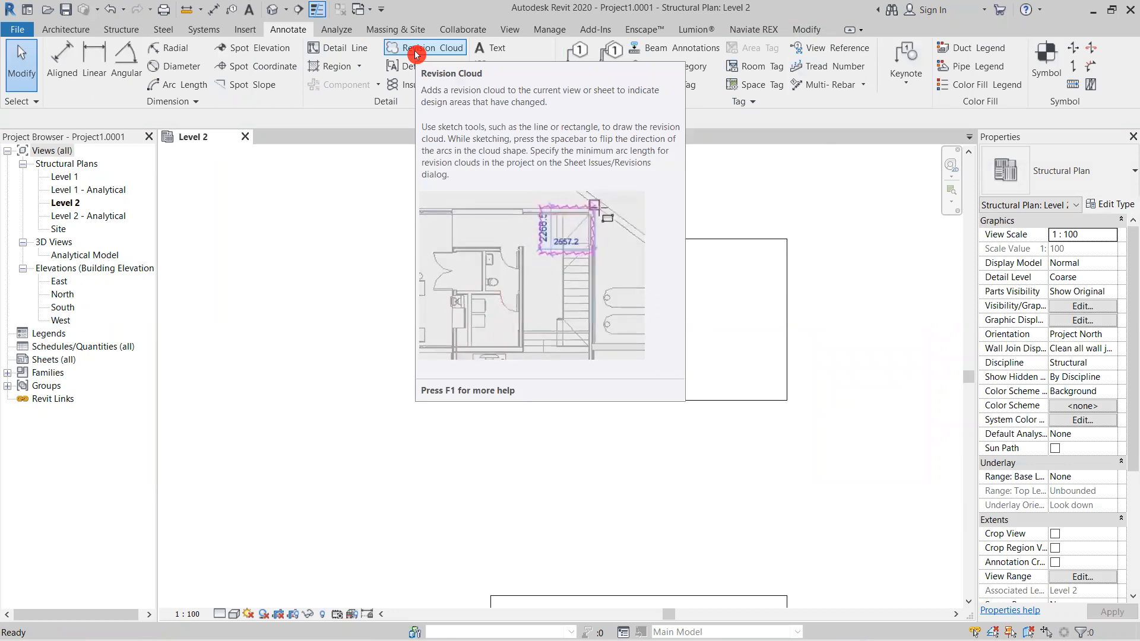
left_click(417, 53)
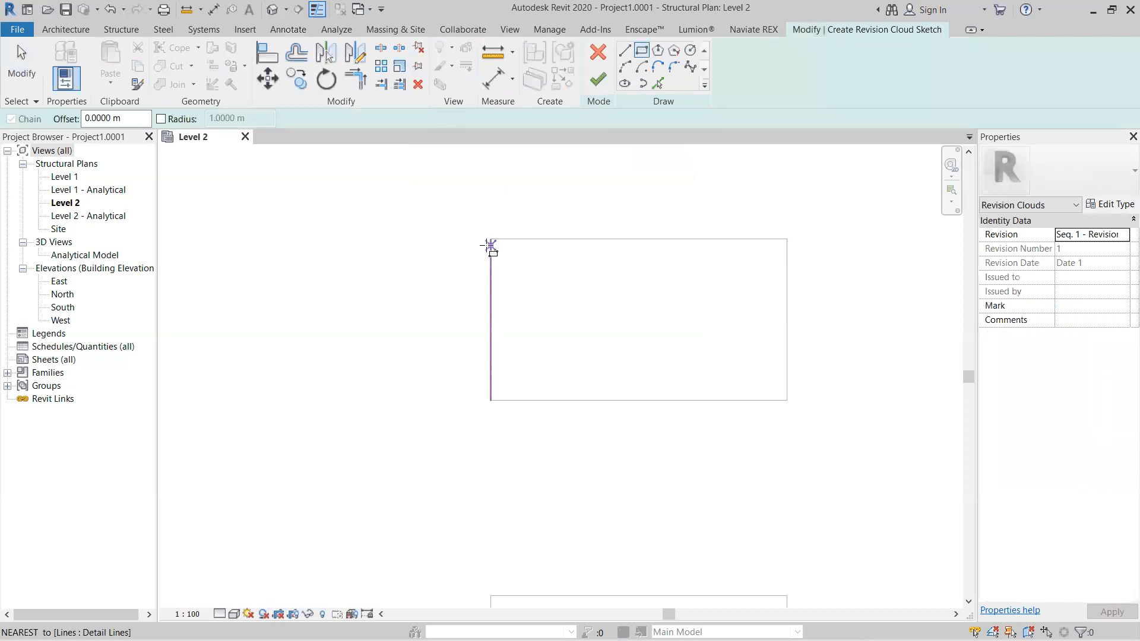
left_click(464, 206)
left_click(606, 337)
scroll(669, 365, "down", 1)
middle_click_drag(669, 365, 605, 317)
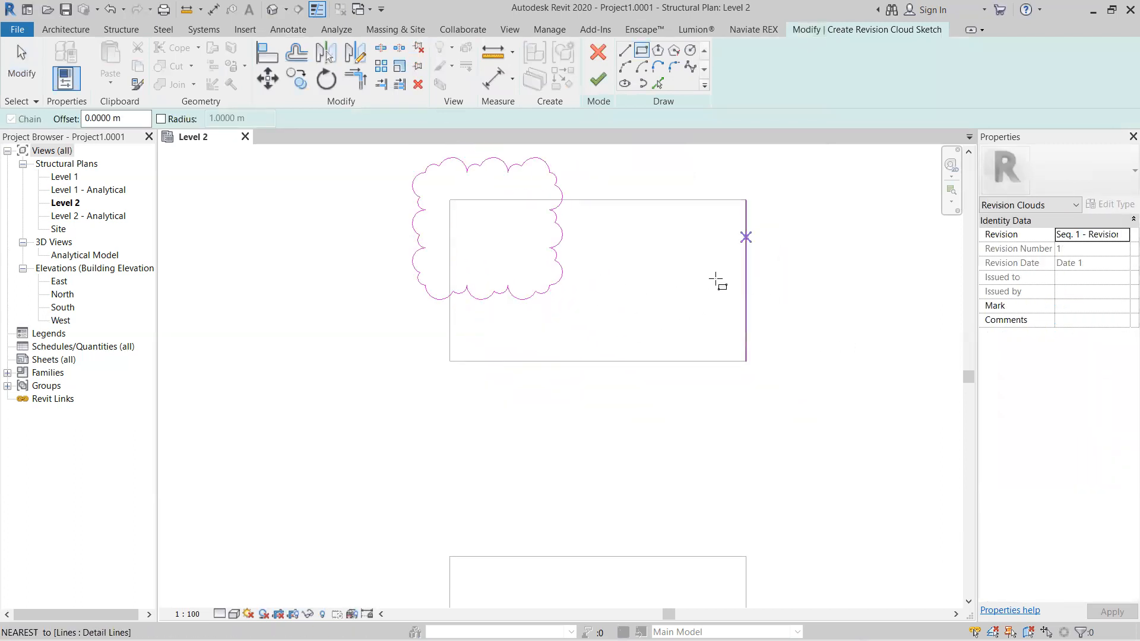
left_click(650, 260)
left_click(794, 399)
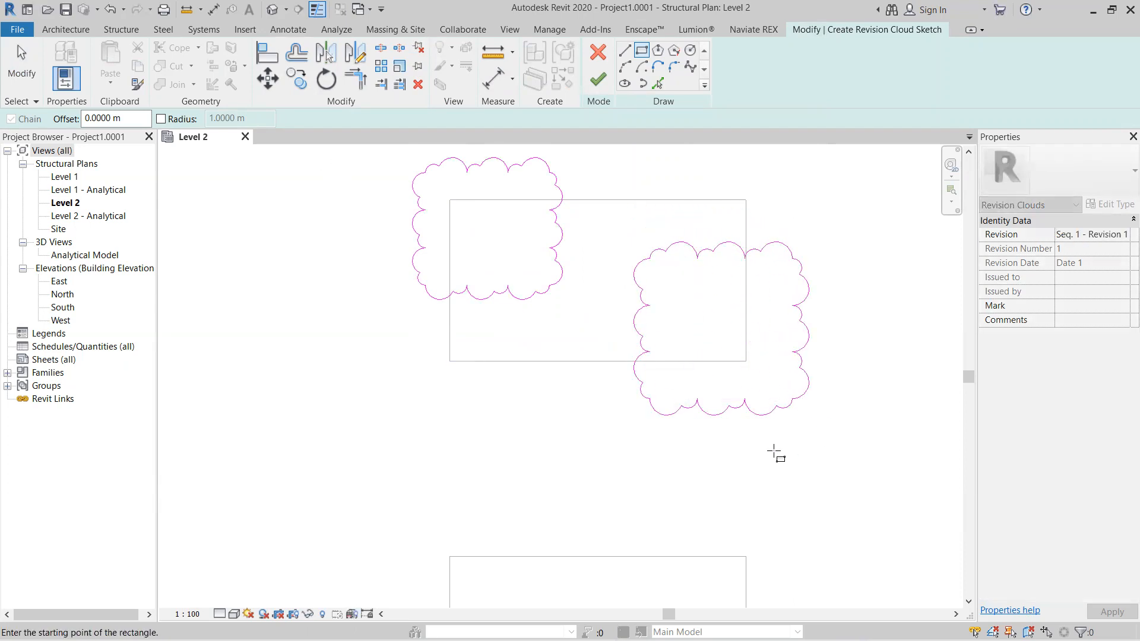
Step: Add a circular revision cloud centred on the right edge of the second rectangle in the column
scroll(776, 453, "down", 2)
mouse_move(723, 415)
middle_mouse_down()
mouse_move(723, 369)
mouse_move(742, 368)
middle_mouse_up()
left_click(692, 34)
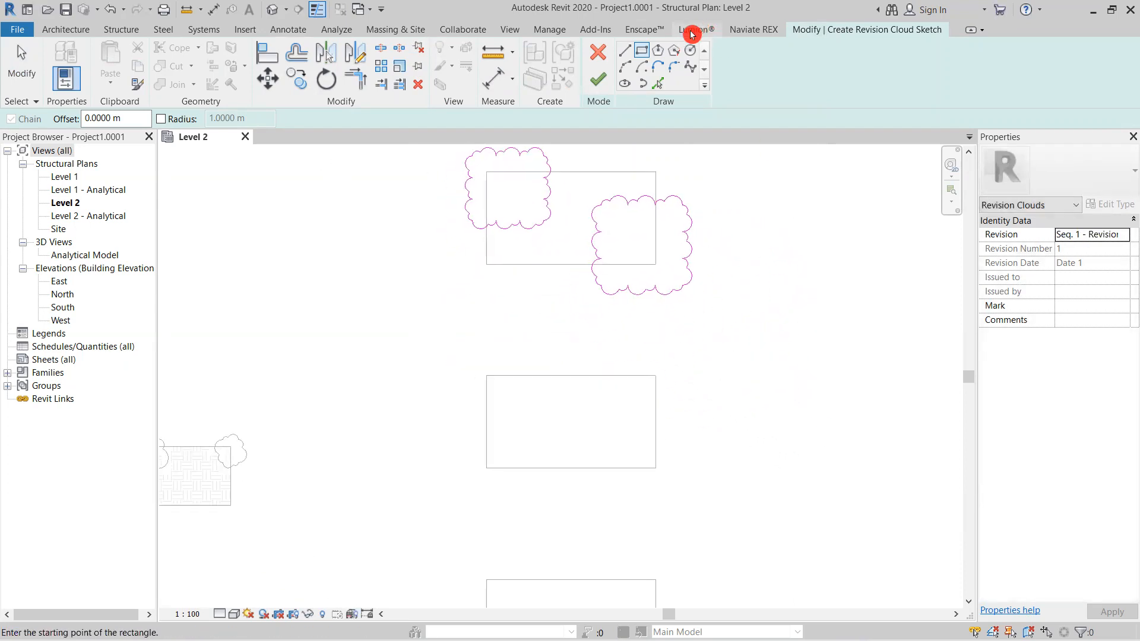
left_click(691, 54)
left_click(656, 422)
left_click(726, 463)
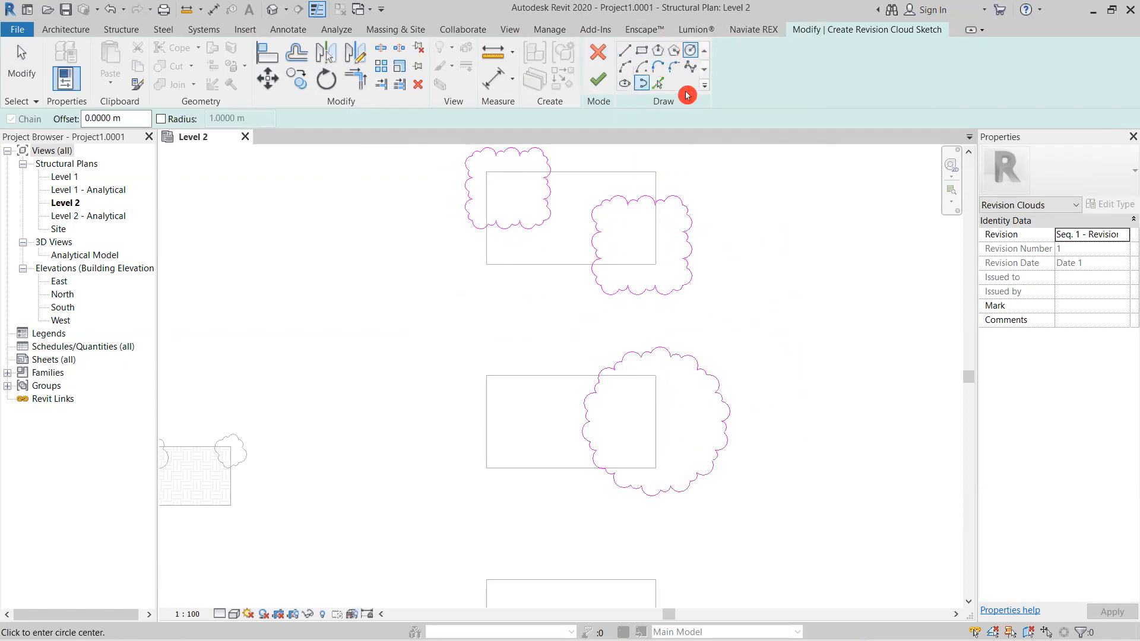
Step: Add rectangular revision clouds over the second rectangle's left edge and vertically across the third rectangle, and finish the sketch
left_click(642, 55)
middle_click_drag(495, 460, 590, 342)
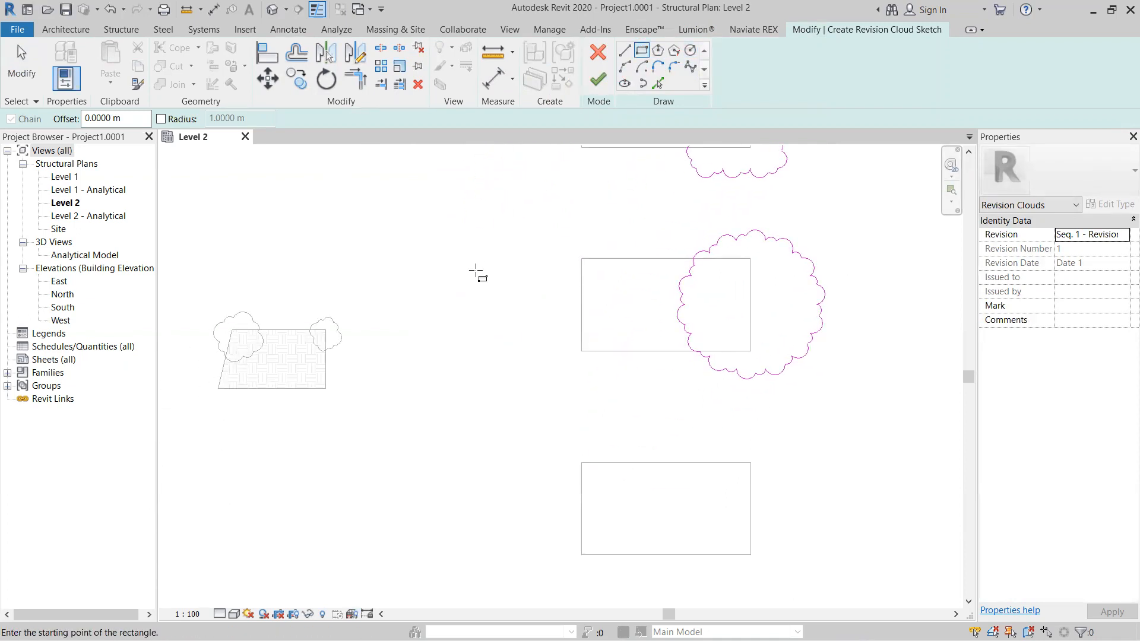
left_click(482, 244)
left_click(586, 382)
scroll(647, 381, "down", 3)
left_click(643, 329)
left_click(669, 420)
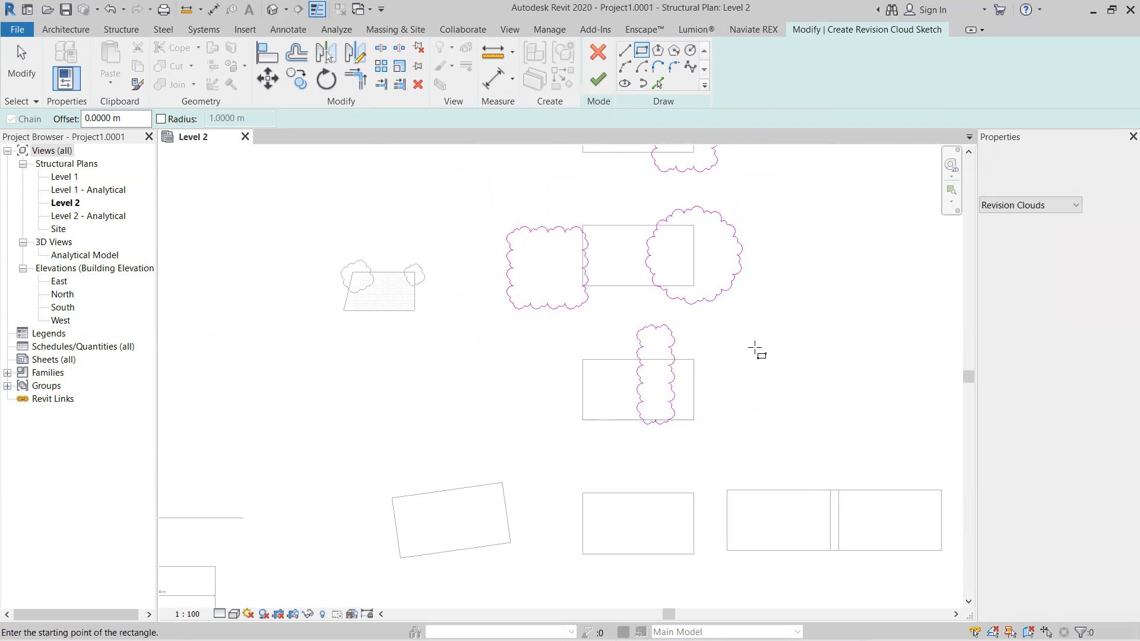
left_click(604, 89)
scroll(789, 315, "down", 1)
middle_click_drag(789, 316, 766, 428)
scroll(701, 272, "up", 2)
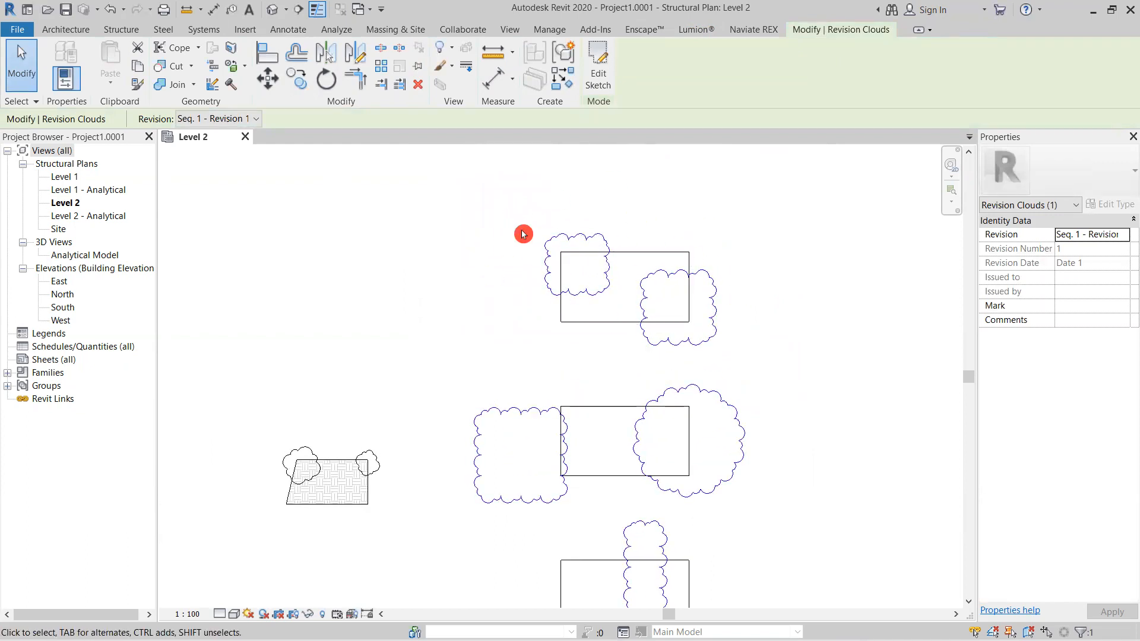
scroll(554, 216, "up", 3)
left_click(813, 188)
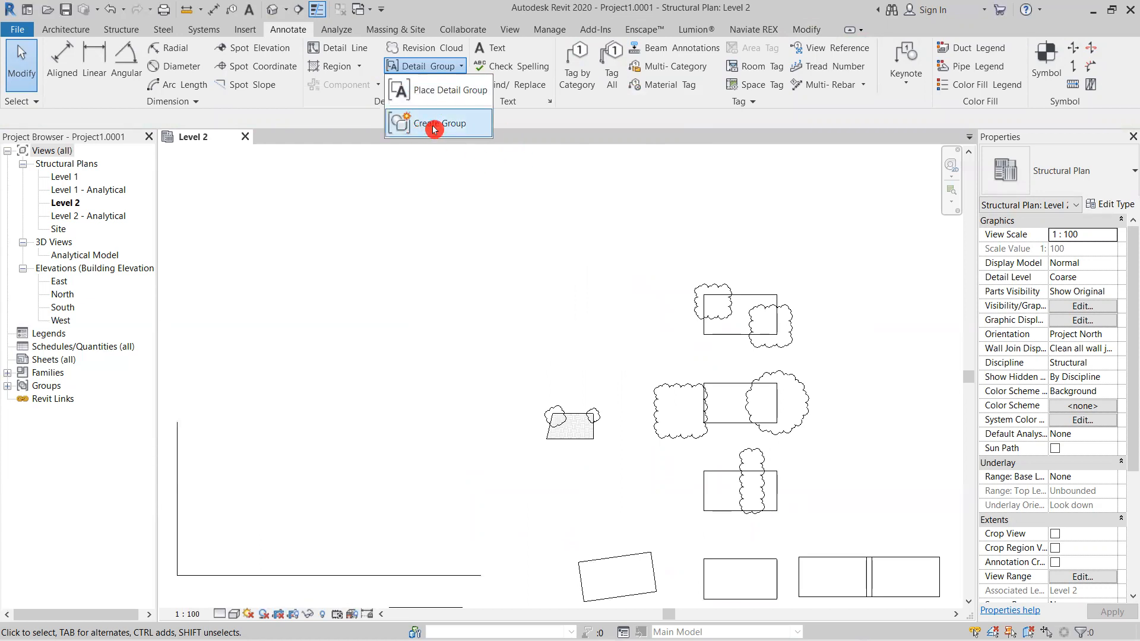
left_click(452, 133)
left_click(529, 363)
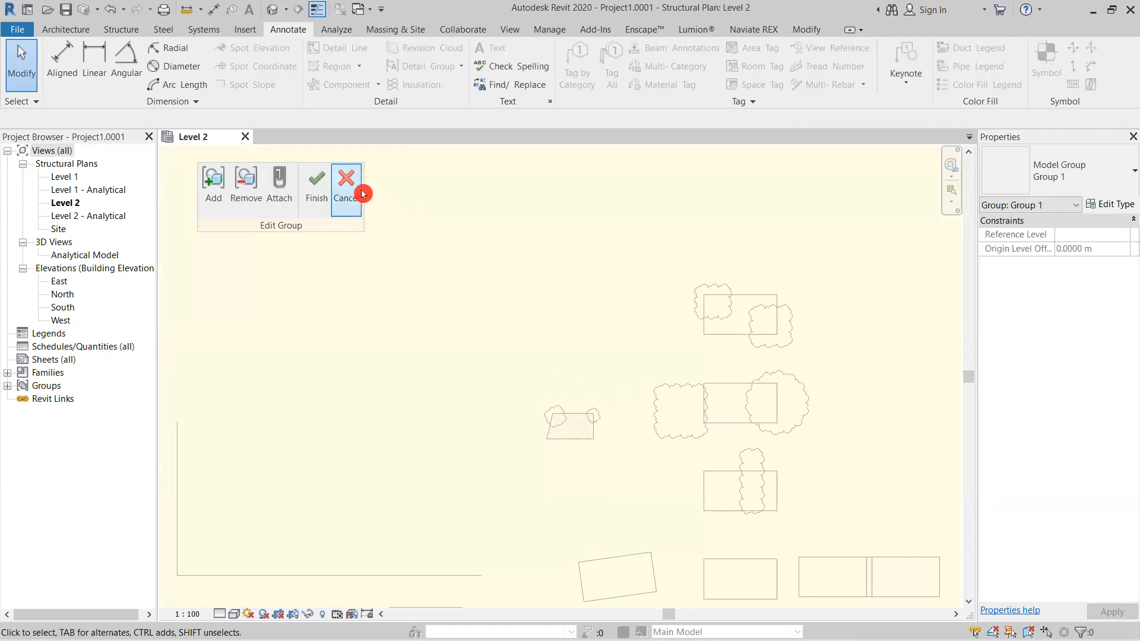
left_click(362, 193)
left_click(617, 348)
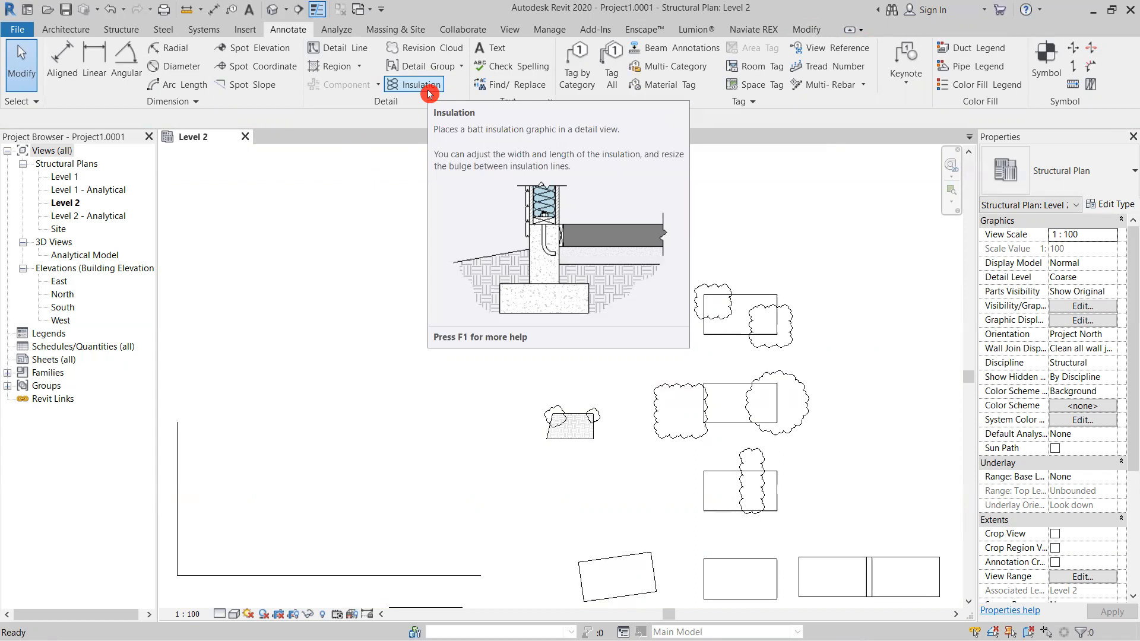
Step: Place two horizontal insulation strips 1 m wide, the upper about 16 m long and the one below it about 12 m long
left_click(421, 95)
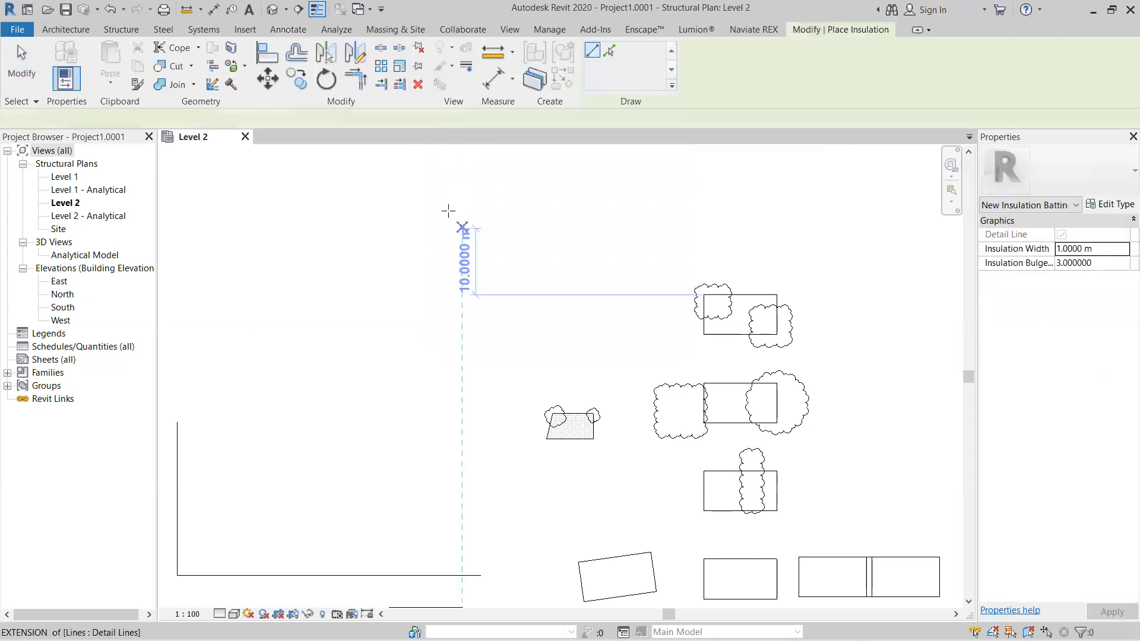
left_click(443, 202)
left_click(550, 202)
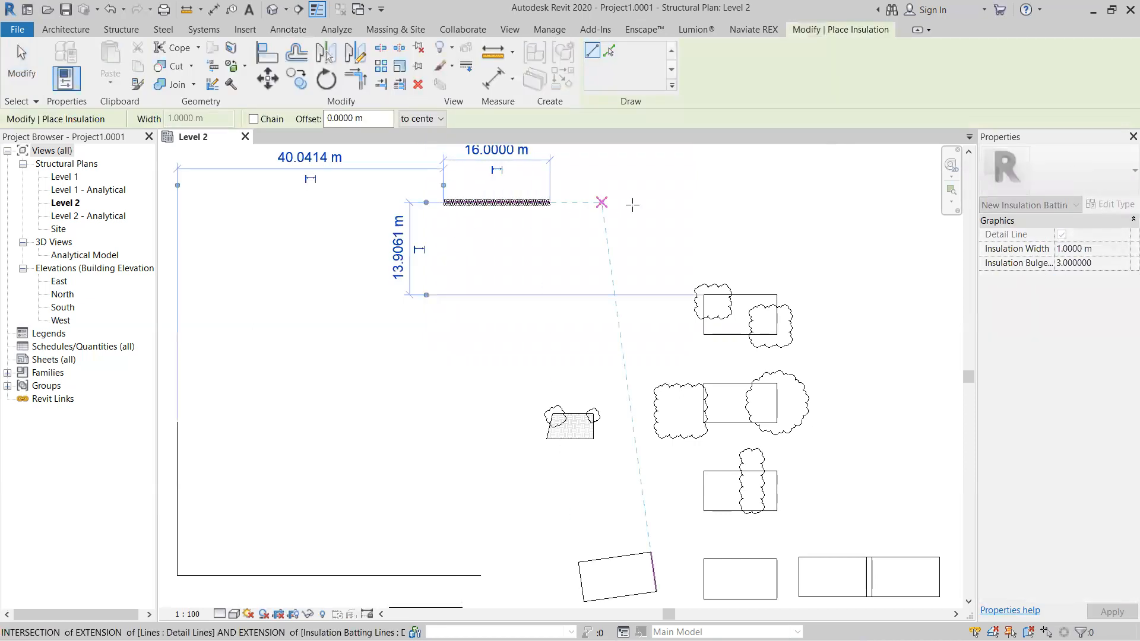
scroll(374, 184, "up", 2)
scroll(420, 168, "up", 3)
middle_click_drag(679, 338, 482, 341)
left_click(376, 363)
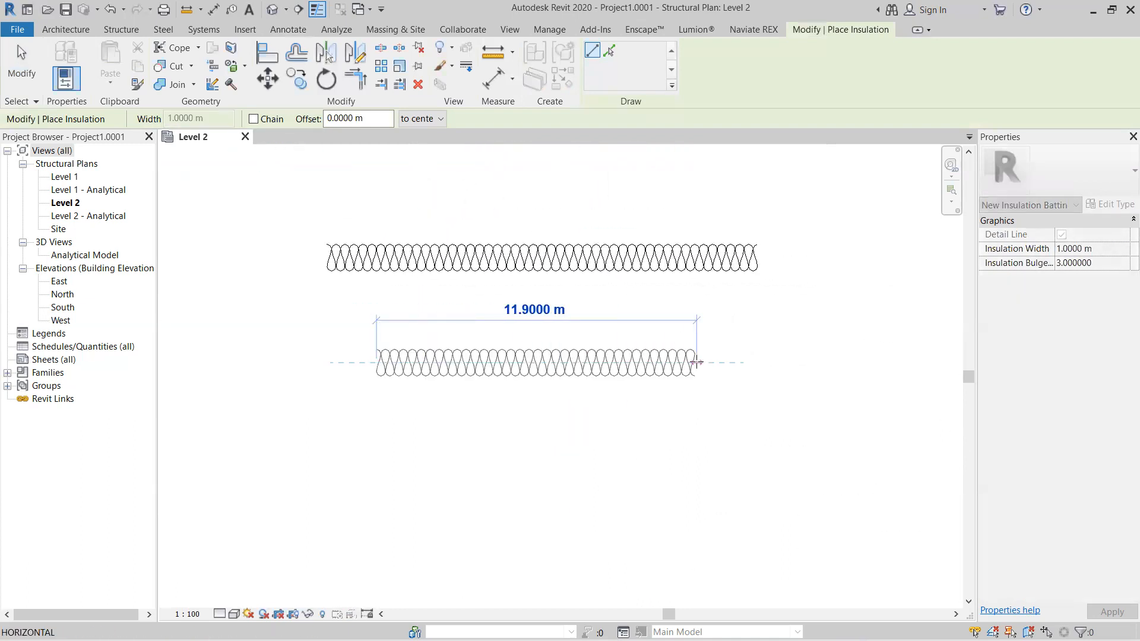
left_click(699, 362)
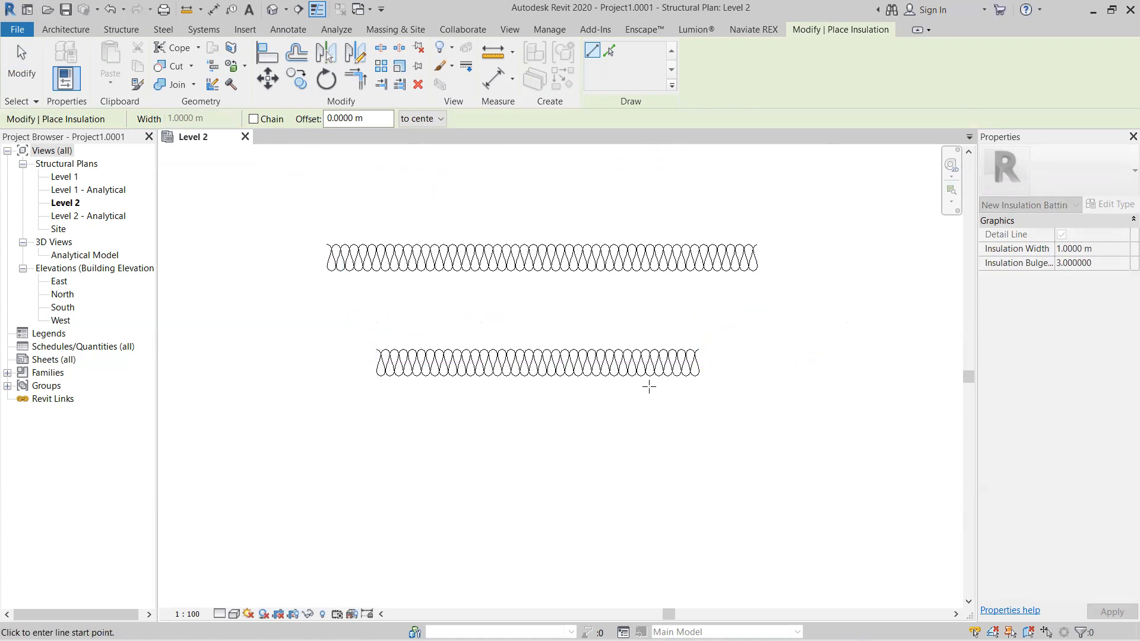
Step: Set the insulation width to 2 m and place a wider horizontal strip above and to the right of the existing ones
scroll(715, 391, "down", 2)
scroll(714, 391, "down", 2)
left_click(191, 116)
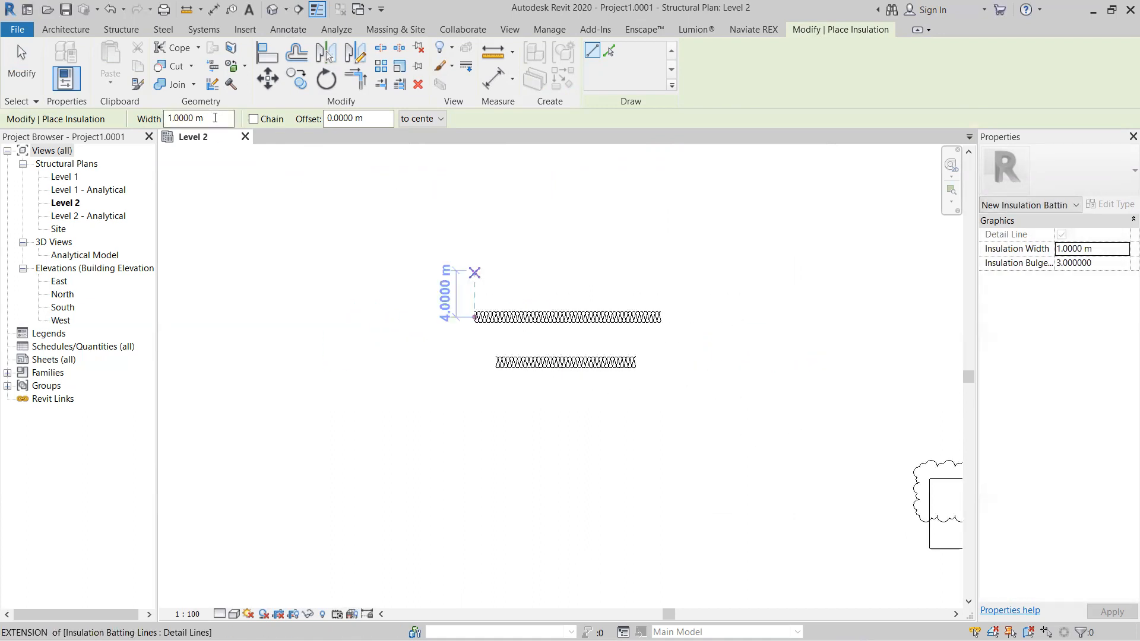
left_click_drag(221, 120, 159, 122)
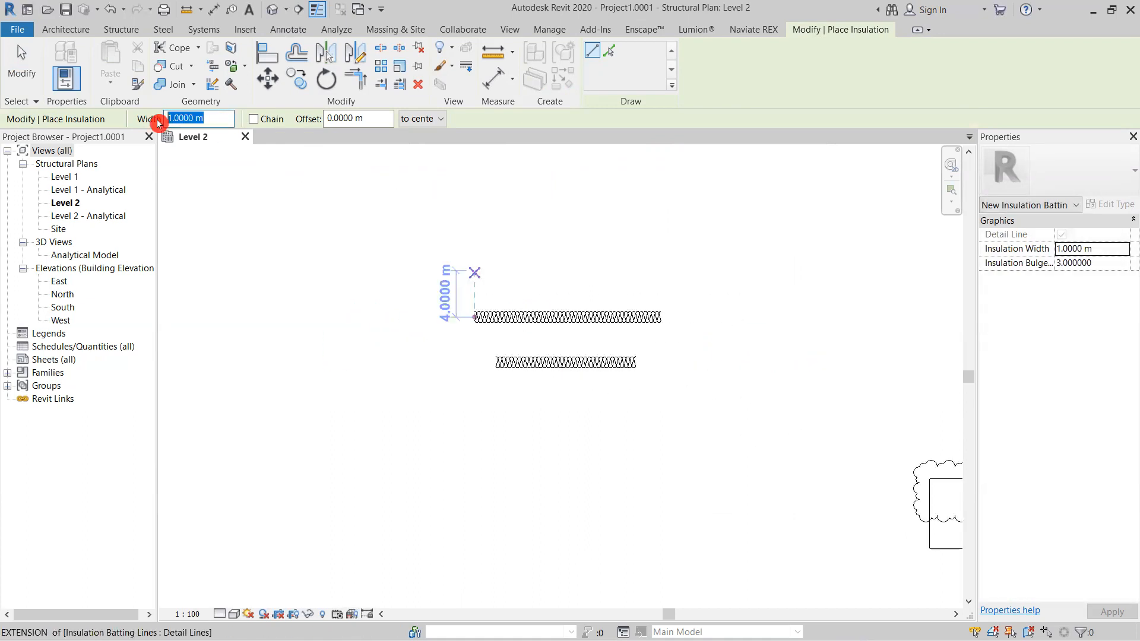
type("2")
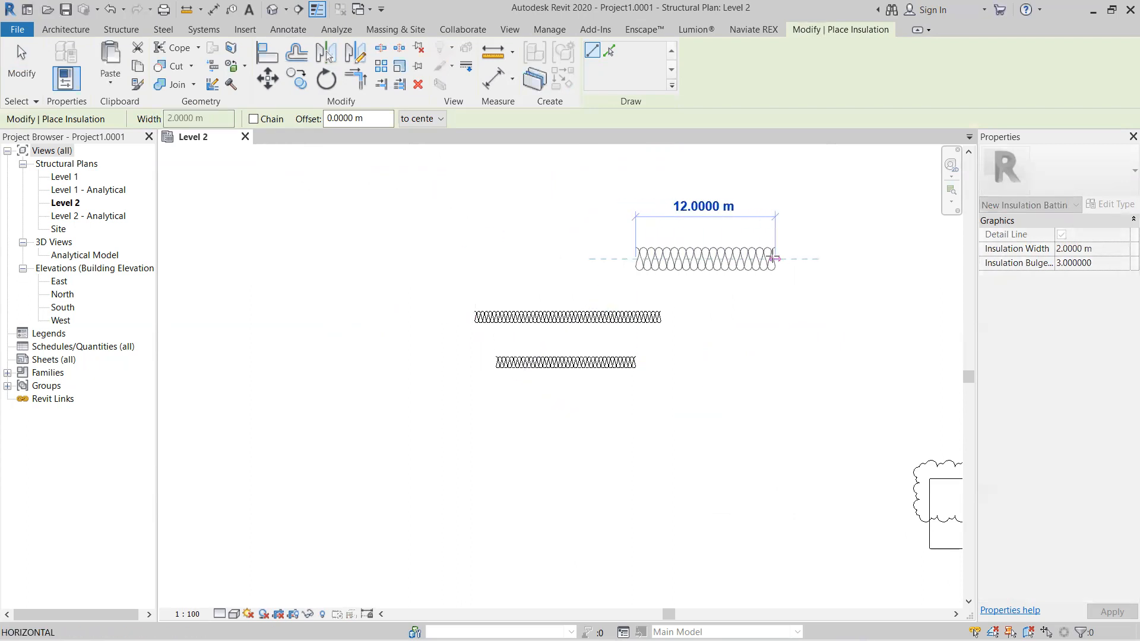
middle_click_drag(772, 259, 652, 269)
left_click(737, 266)
Step: Place a vertical 2 m wide insulation strip below the wide horizontal one and finish placing insulation
left_click(670, 442)
left_click(670, 344)
scroll(796, 371, "down", 1)
middle_click_drag(795, 371, 734, 406)
key("Escape")
key("Escape")
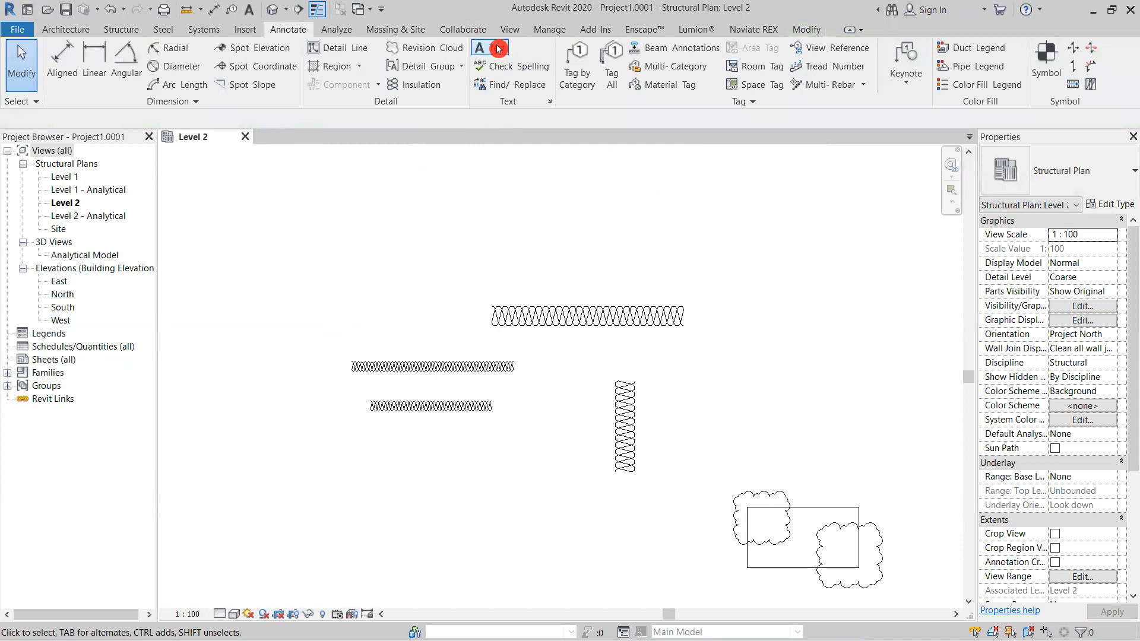
left_click(66, 30)
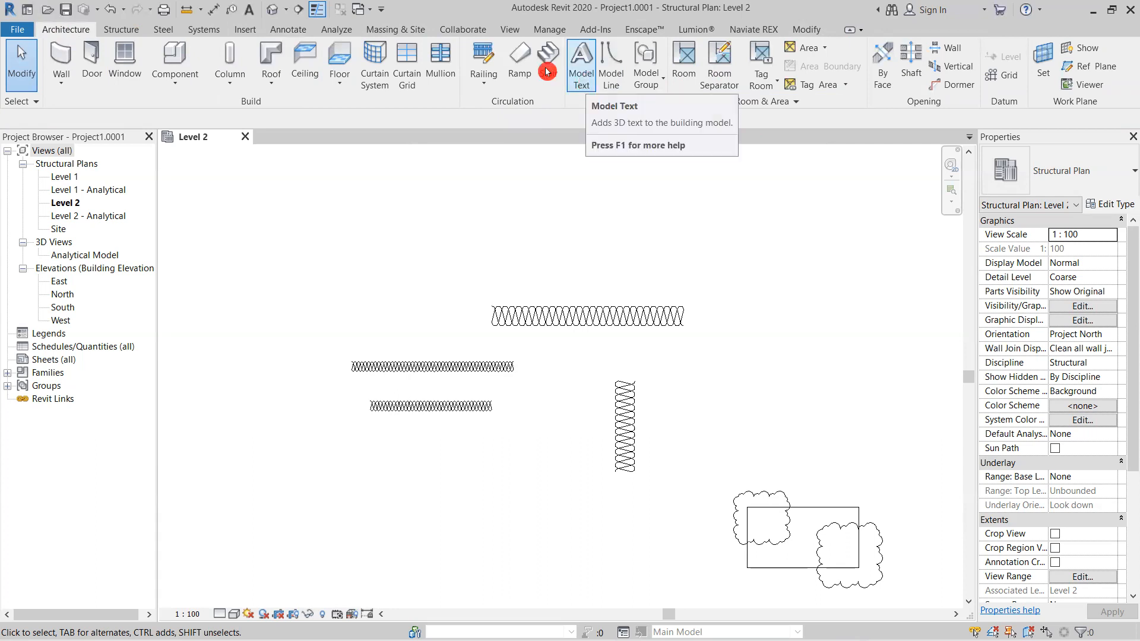
left_click(290, 30)
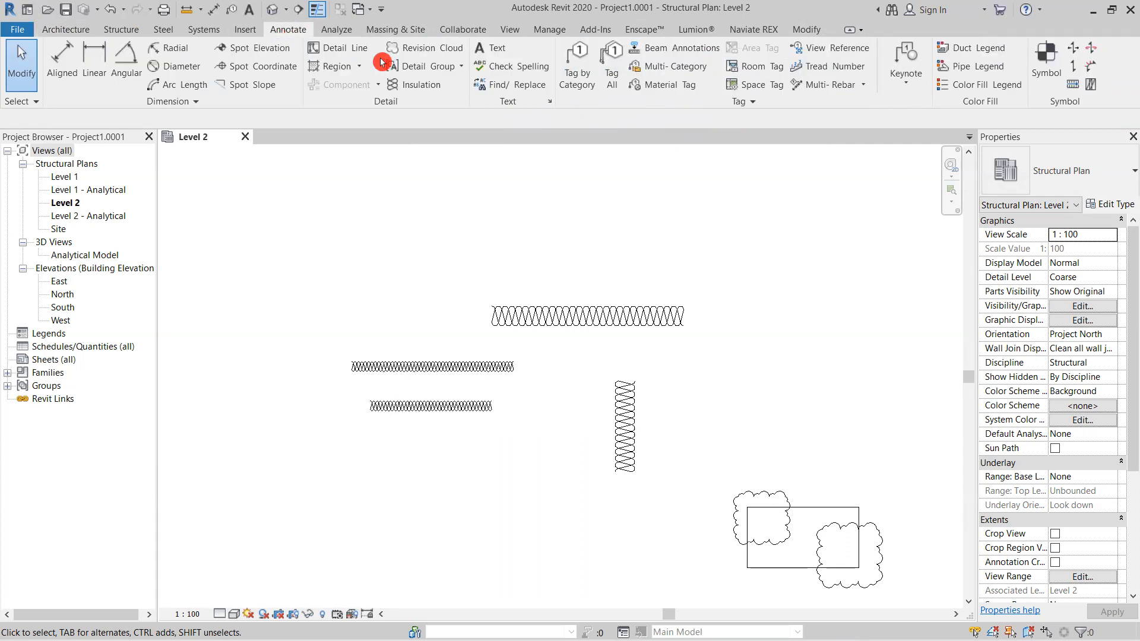
Step: Place a text note reading "BIM 01" inside a detail rectangle that has no revision clouds on it
left_click(502, 54)
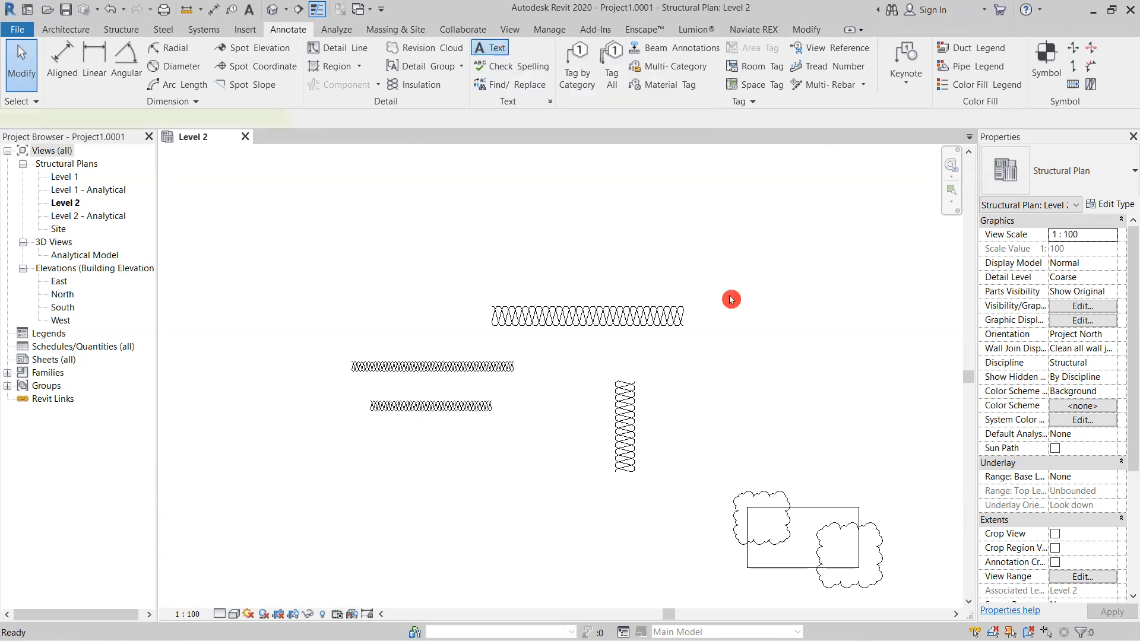
middle_click_drag(746, 344, 625, 187)
middle_click_drag(712, 283, 720, 168)
scroll(728, 273, "up", 5)
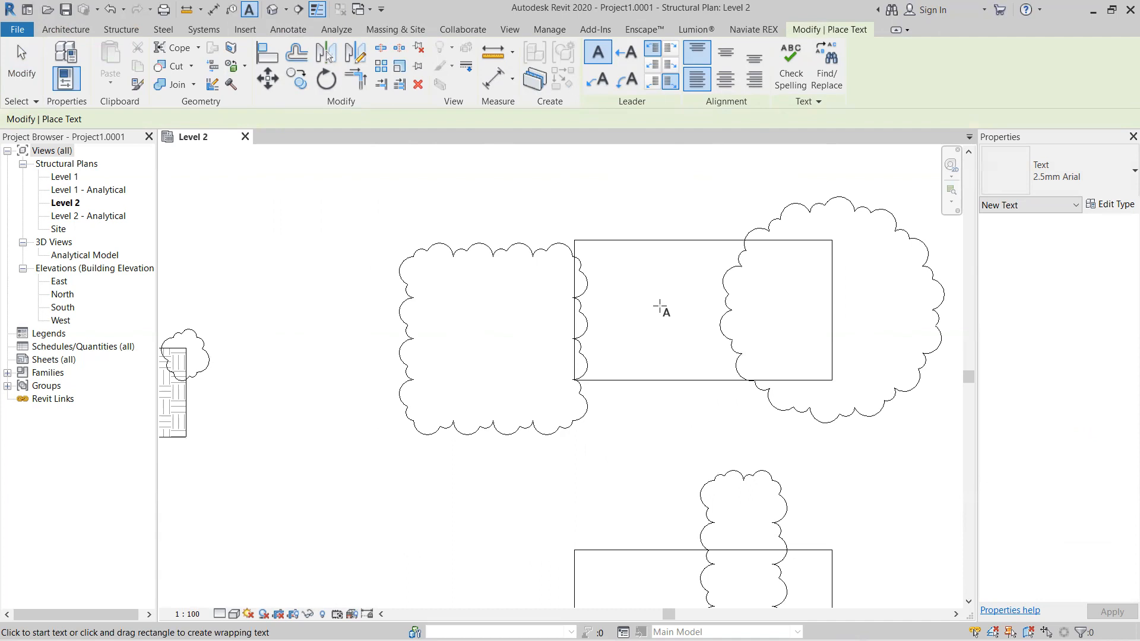
scroll(641, 321, "down", 5)
middle_click_drag(683, 332, 683, 196)
scroll(768, 308, "up", 5)
middle_click_drag(768, 307, 695, 410)
scroll(695, 411, "up", 5)
left_click(618, 380)
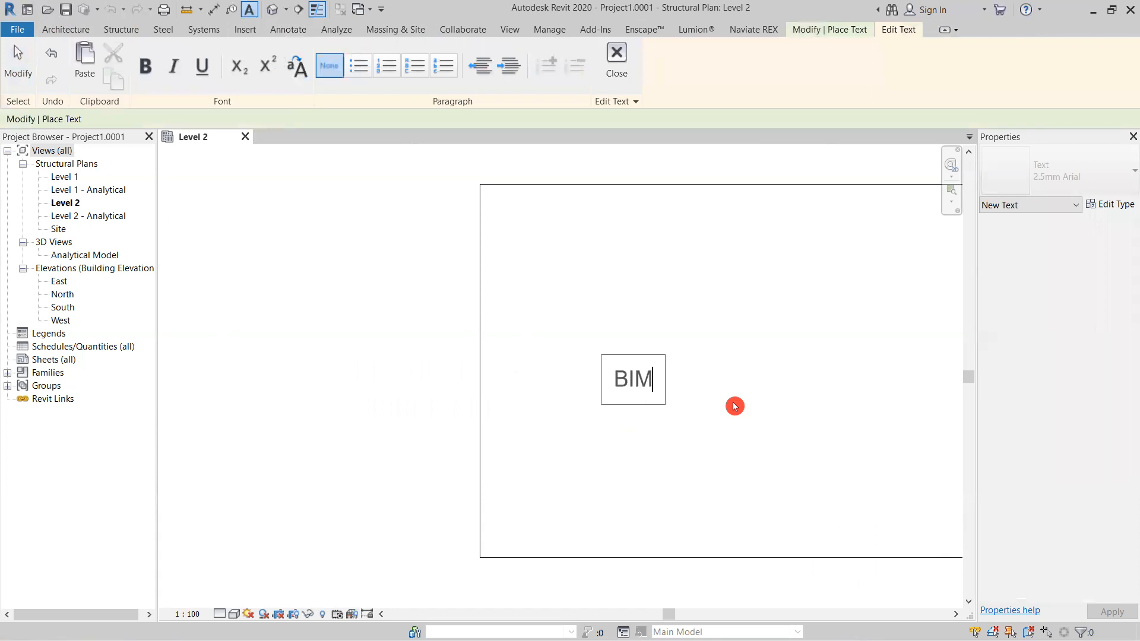
type("BIM 01")
key("Return")
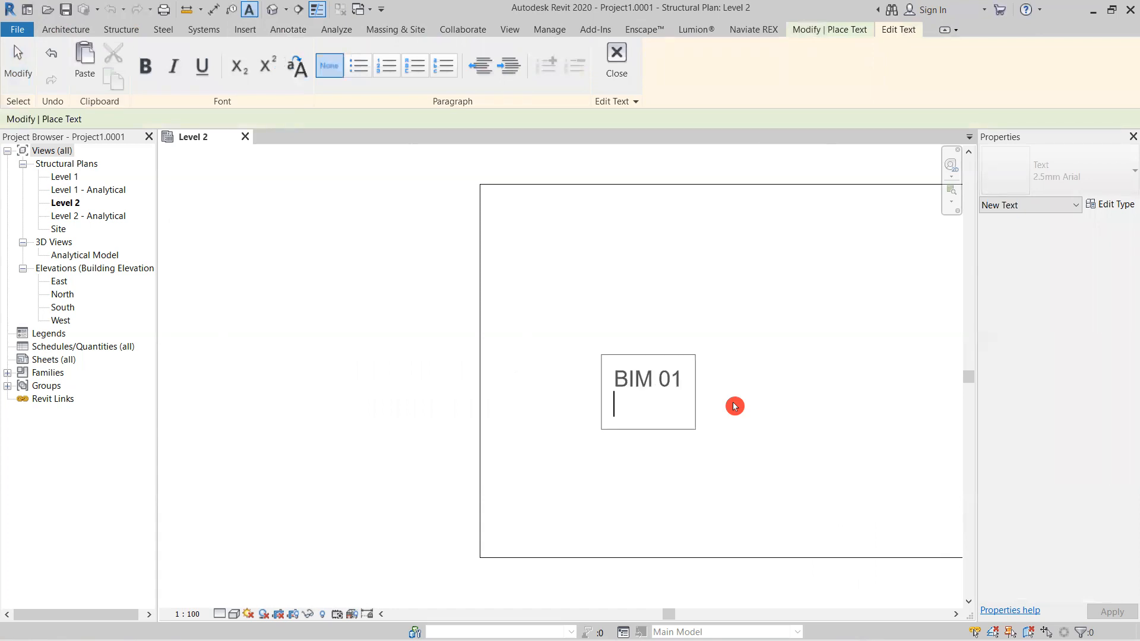
left_click(735, 407)
key("Escape")
key("Escape")
Step: Select the BIM 01 text note and check its text type and instance properties
mouse_move(792, 420)
middle_mouse_down()
mouse_move(573, 331)
mouse_move(555, 339)
middle_mouse_up()
left_click(555, 338)
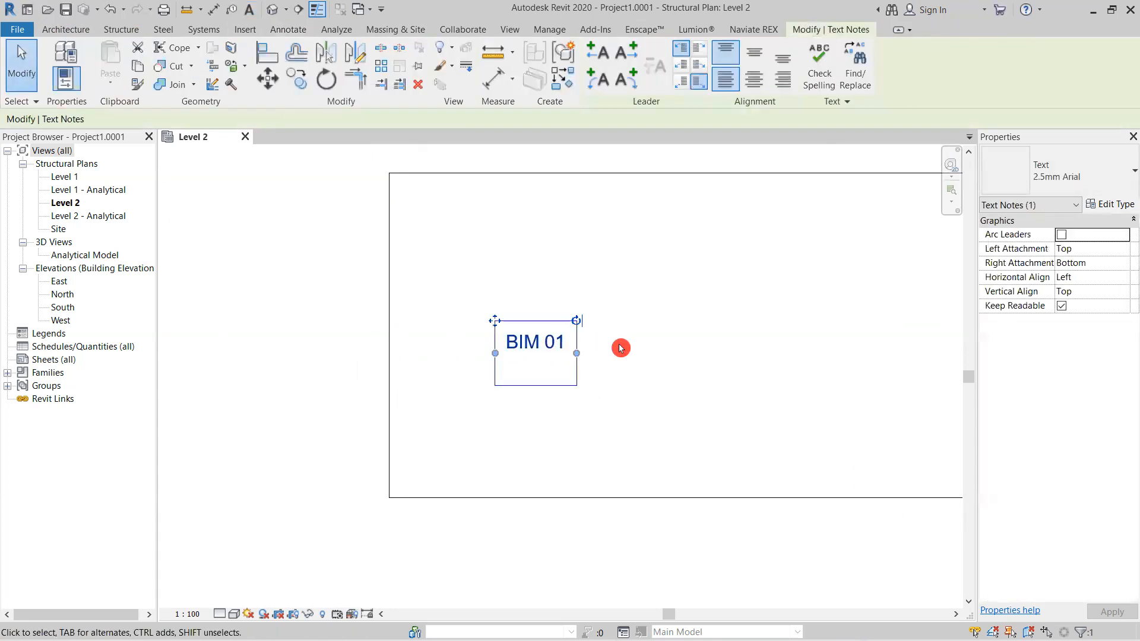
middle_click_drag(669, 411, 647, 380)
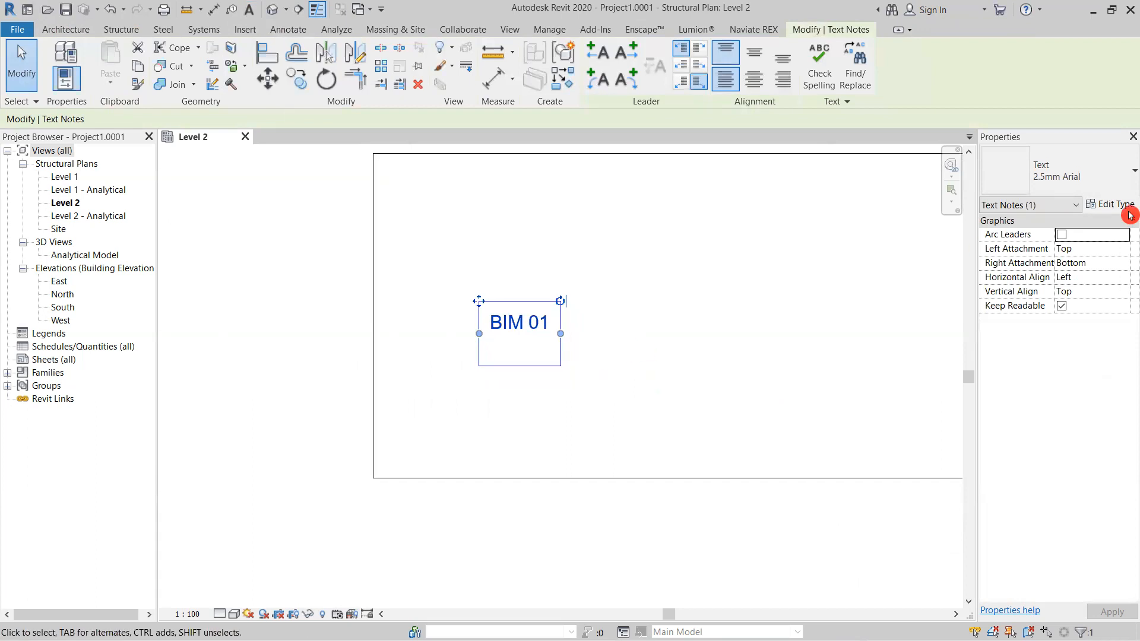
left_click(1063, 177)
left_click(1040, 162)
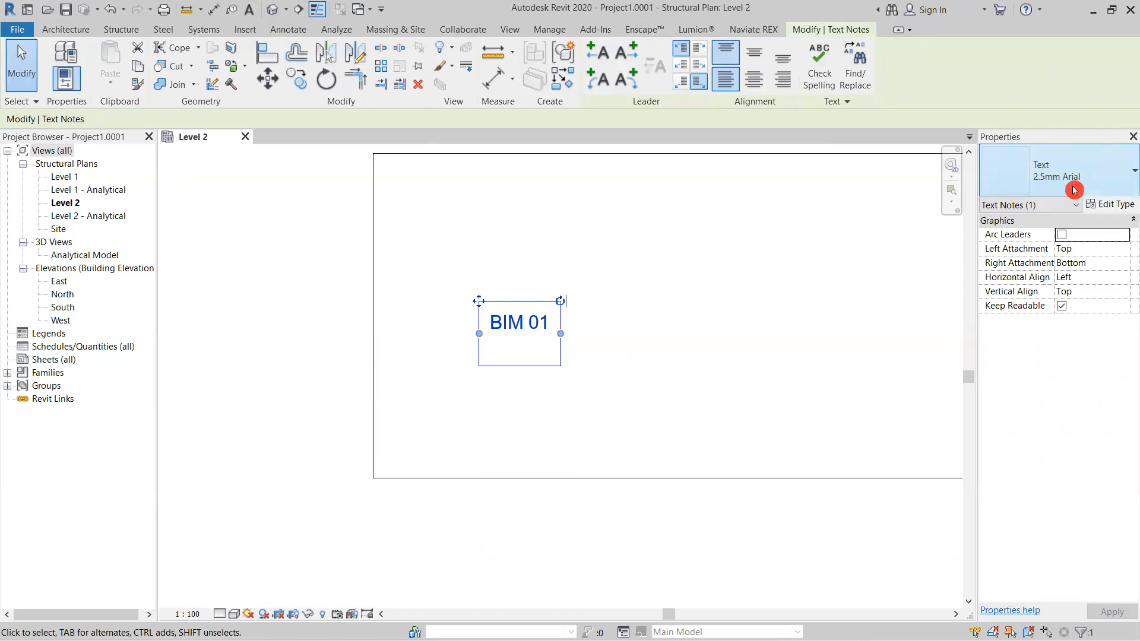
left_click(656, 291)
left_click(534, 324)
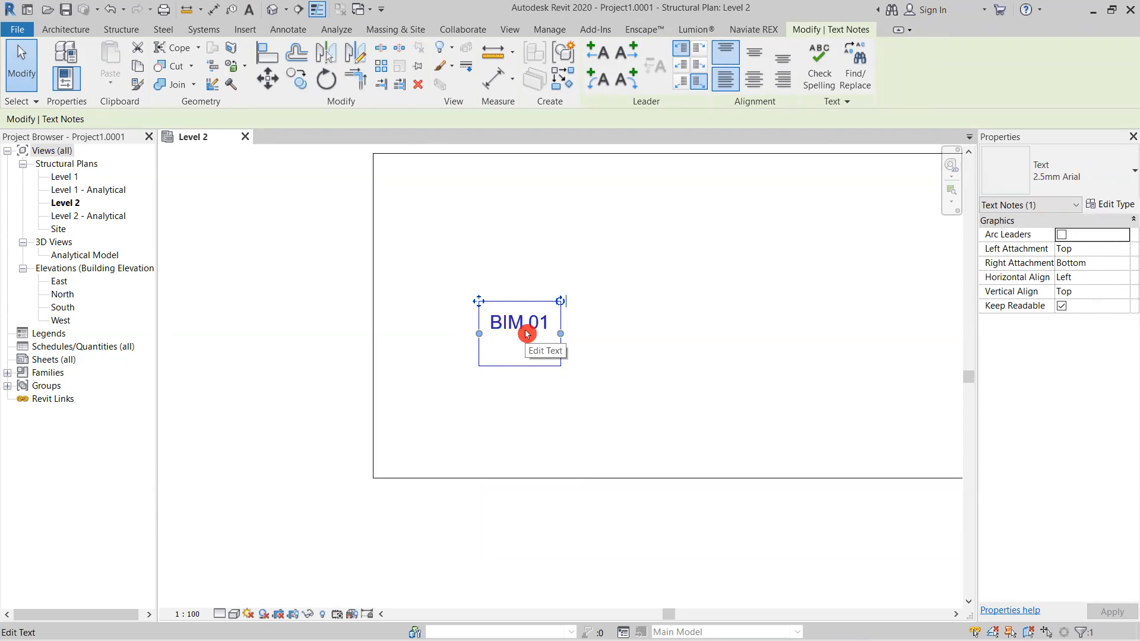
Step: Set the colour of the BIM 01 note's text type to red and apply the change
left_click(1115, 206)
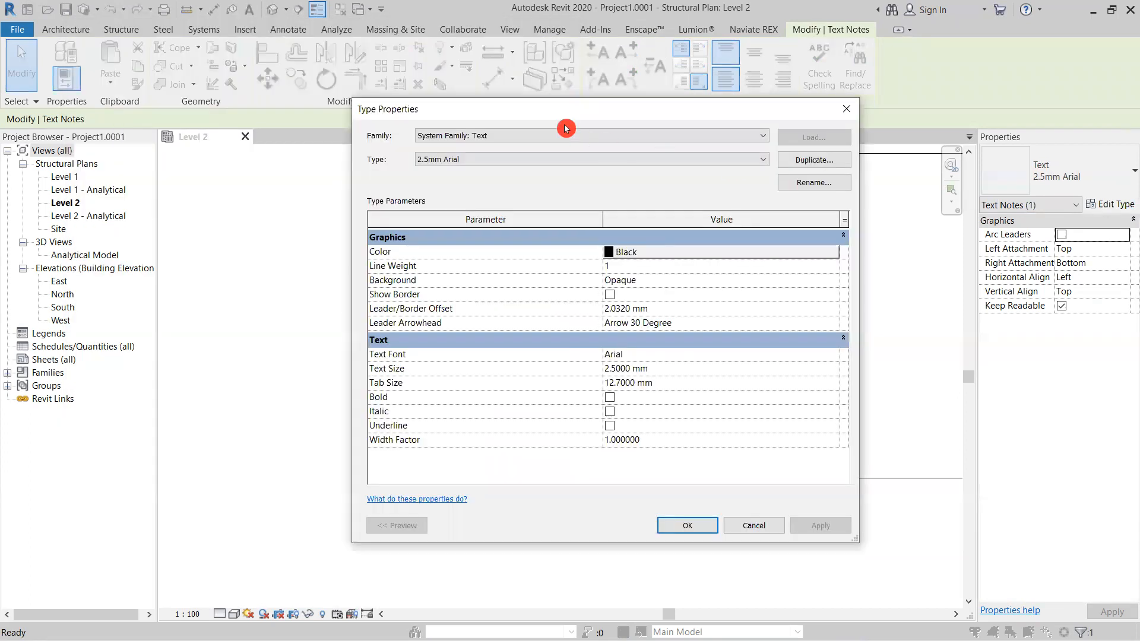
left_click_drag(561, 110, 831, 46)
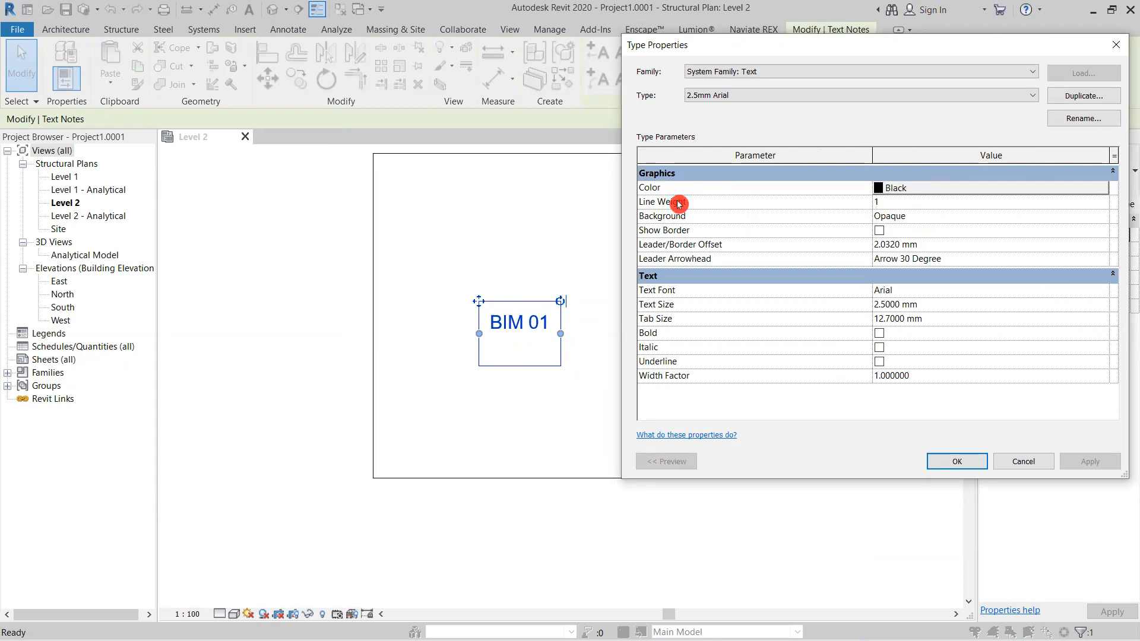
left_click(959, 191)
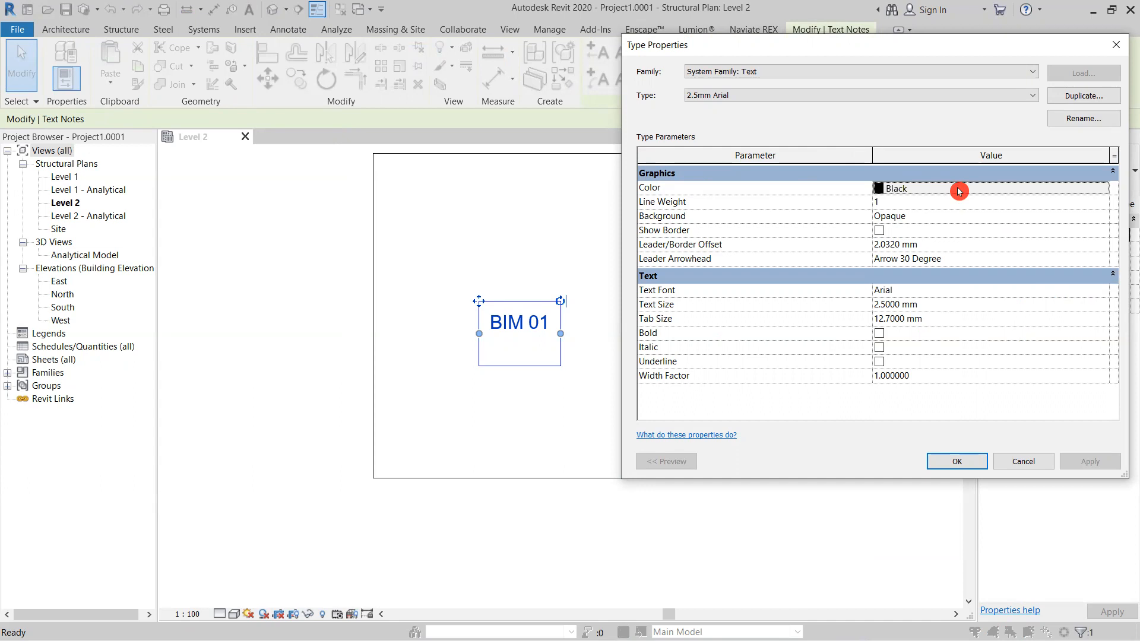
left_click(1030, 124)
left_click(950, 188)
left_click(730, 172)
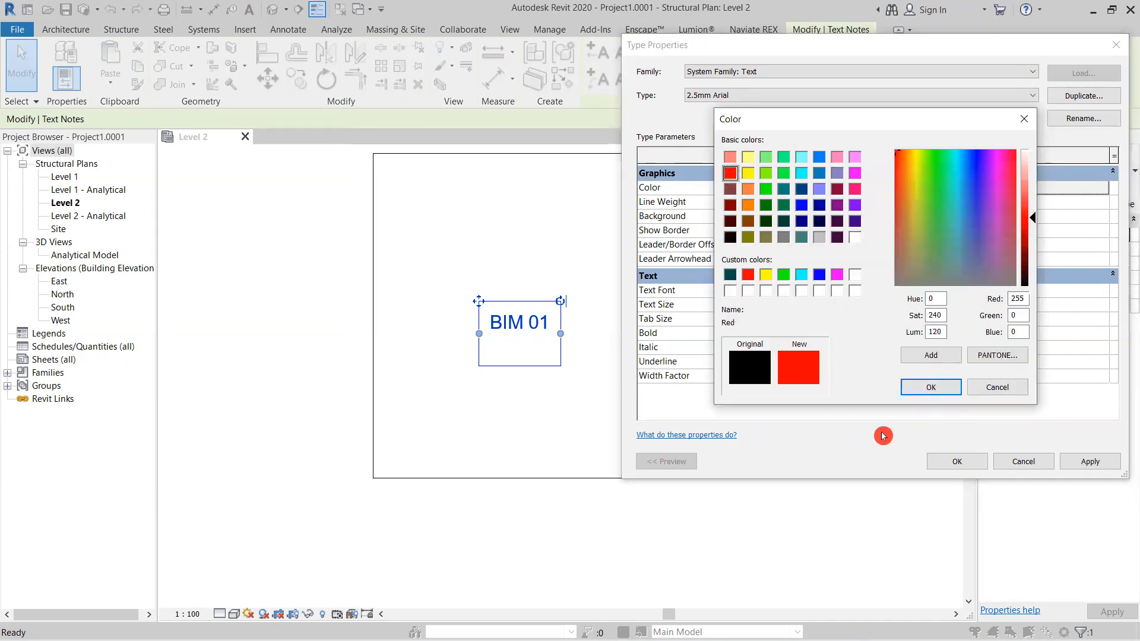
left_click(933, 387)
left_click(1089, 462)
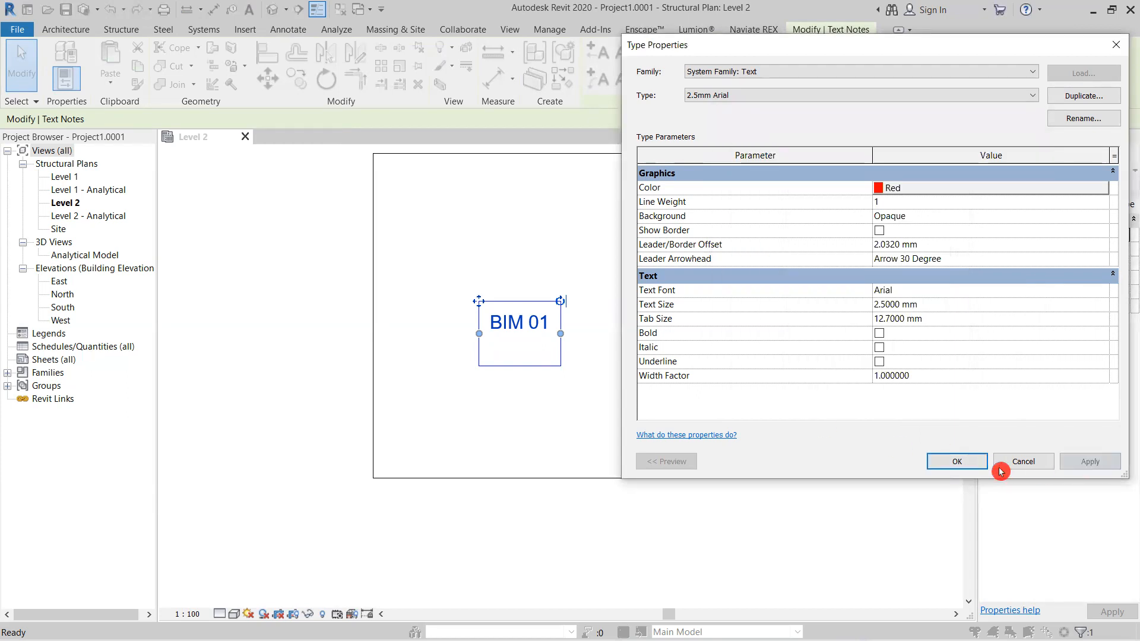
left_click(957, 462)
Step: Set the text size of the BIM 01 note's type to 10 mm and apply it
scroll(461, 318, "up", 2)
scroll(539, 334, "up", 1)
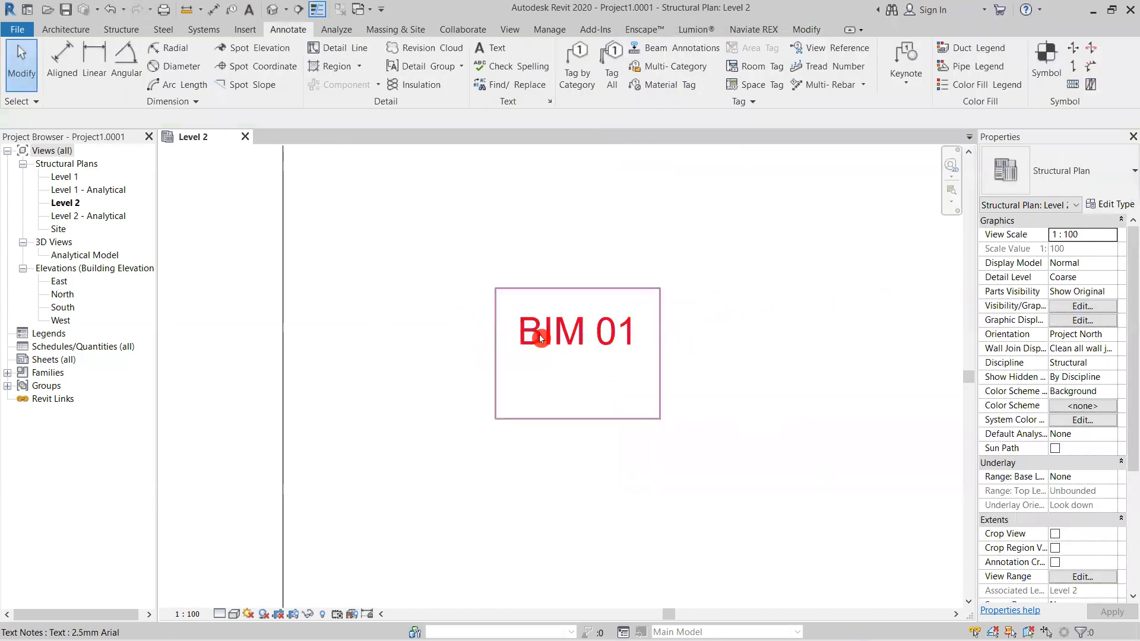
left_click(539, 334)
left_click(761, 367)
left_click(601, 331)
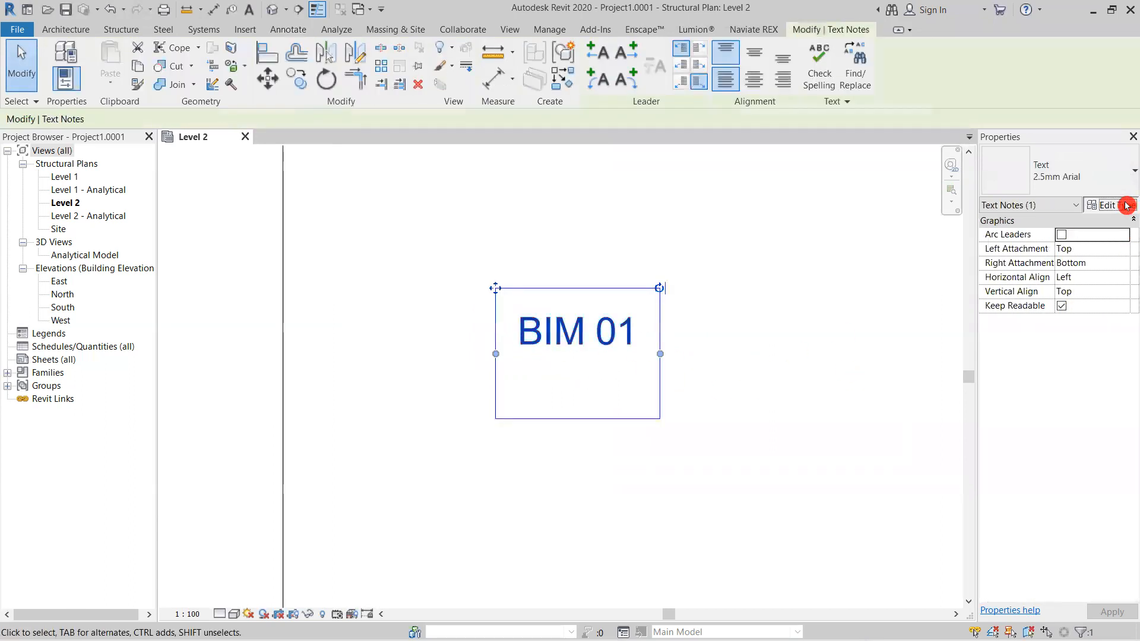
left_click(1127, 205)
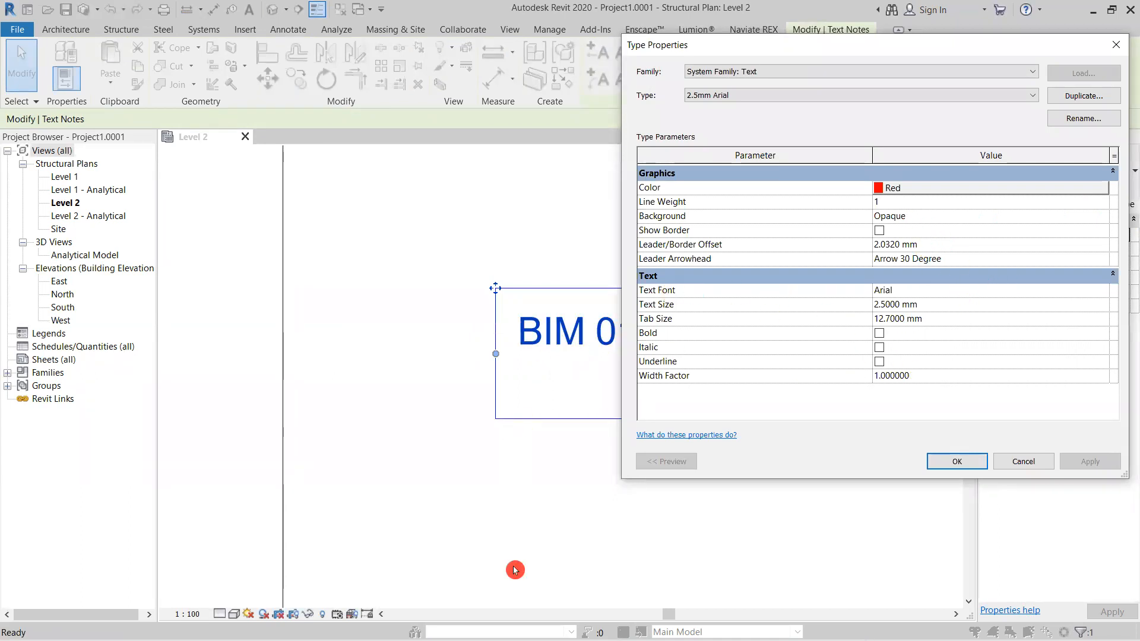
left_click(932, 304)
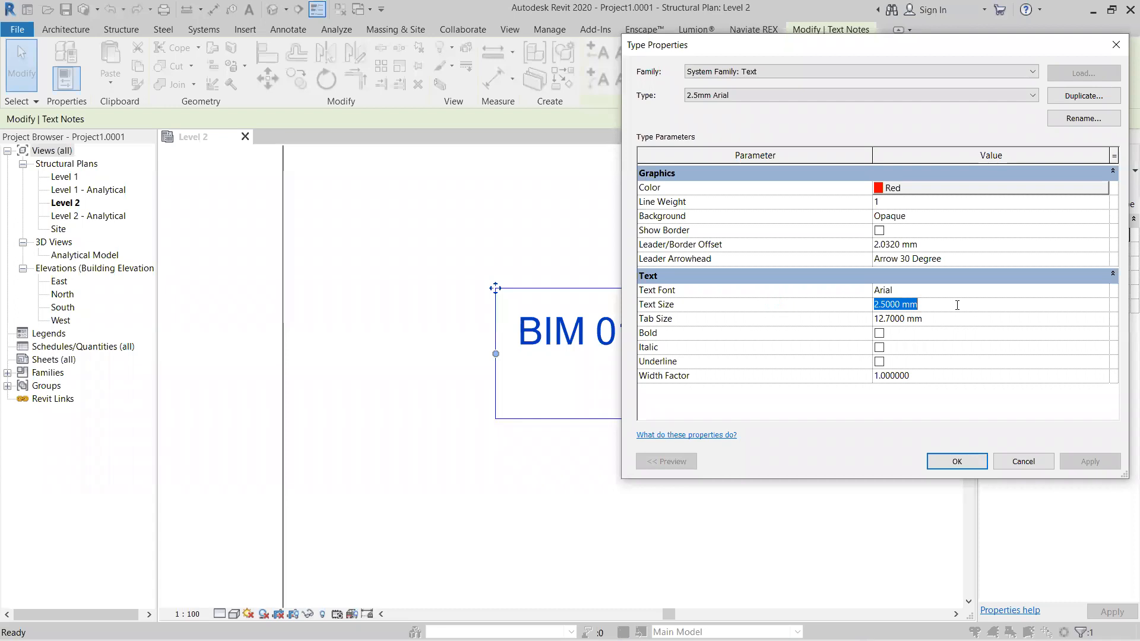
type("10")
left_click(957, 304)
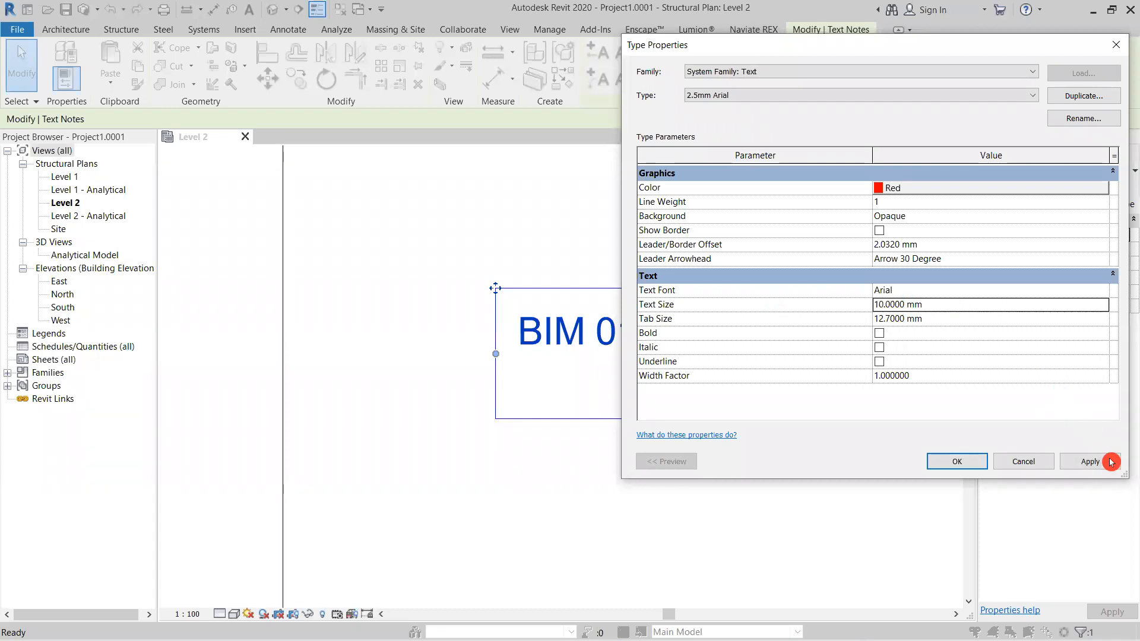
left_click(1091, 462)
left_click(967, 466)
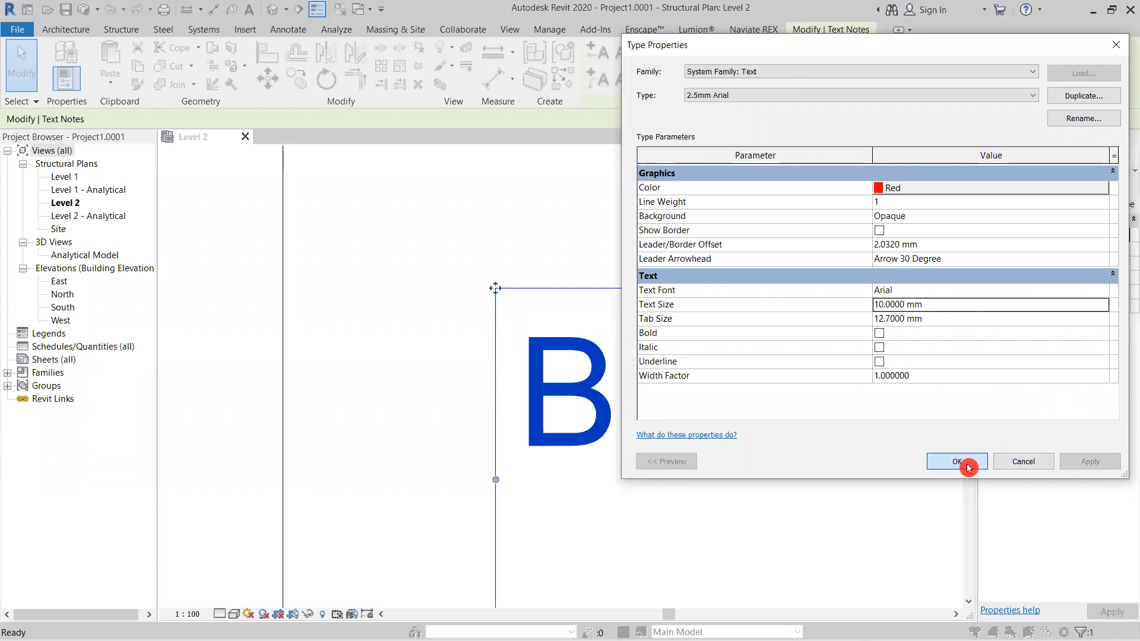
scroll(799, 517, "down", 3)
double_click(839, 525)
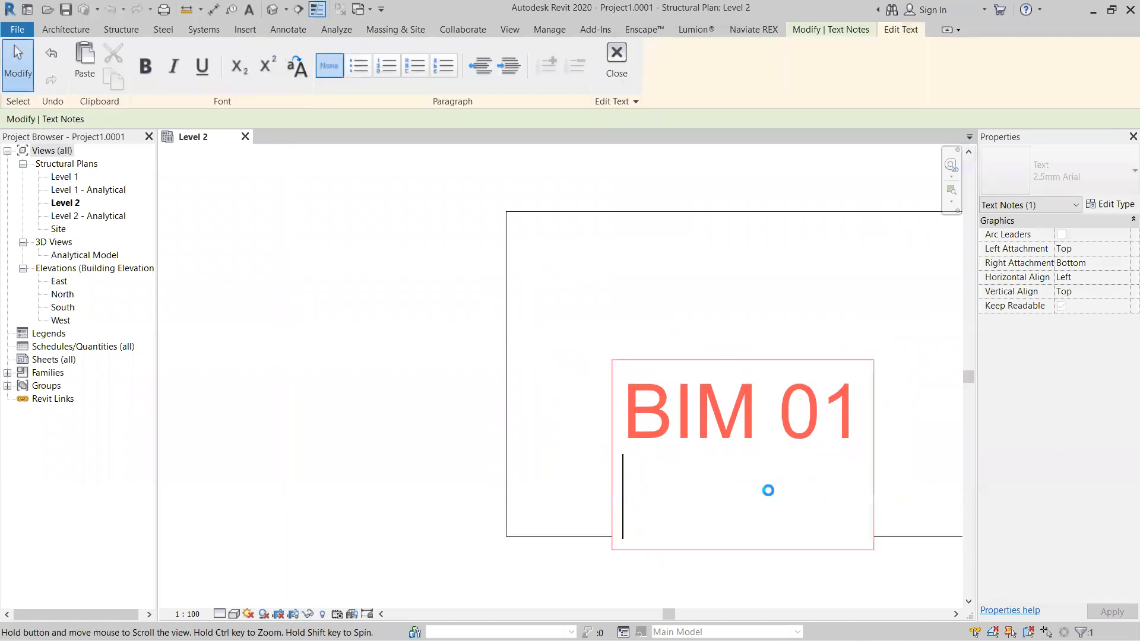
key("Escape")
left_click(660, 337)
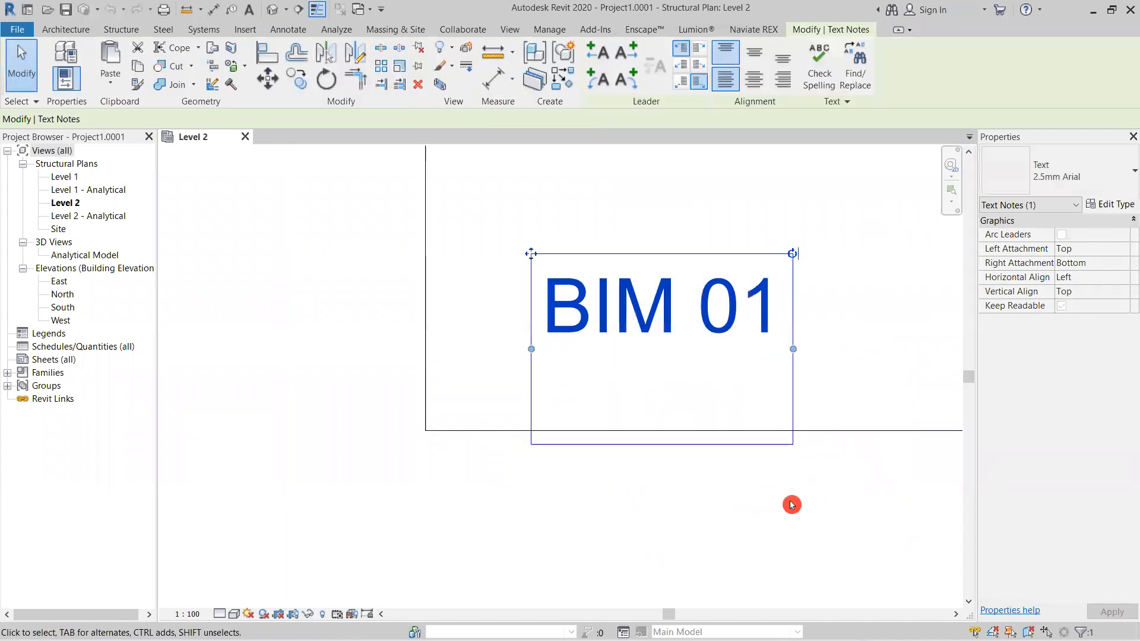
key("Escape")
Step: Review the BIM 01 note's type properties, then widen its text box to the right
left_click(731, 316)
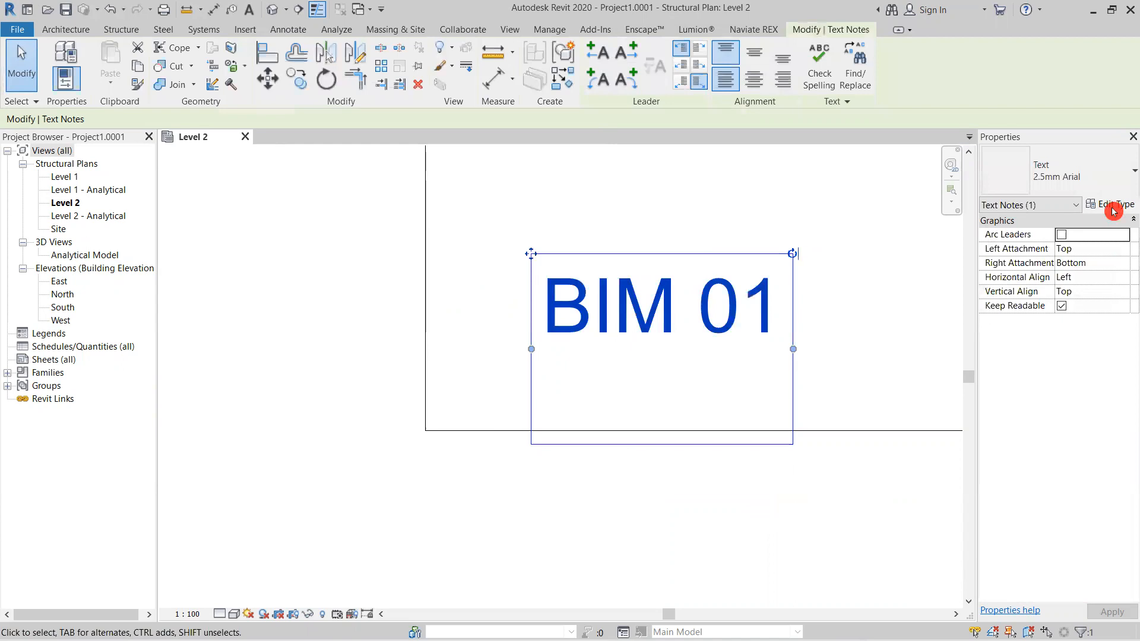
left_click(1115, 207)
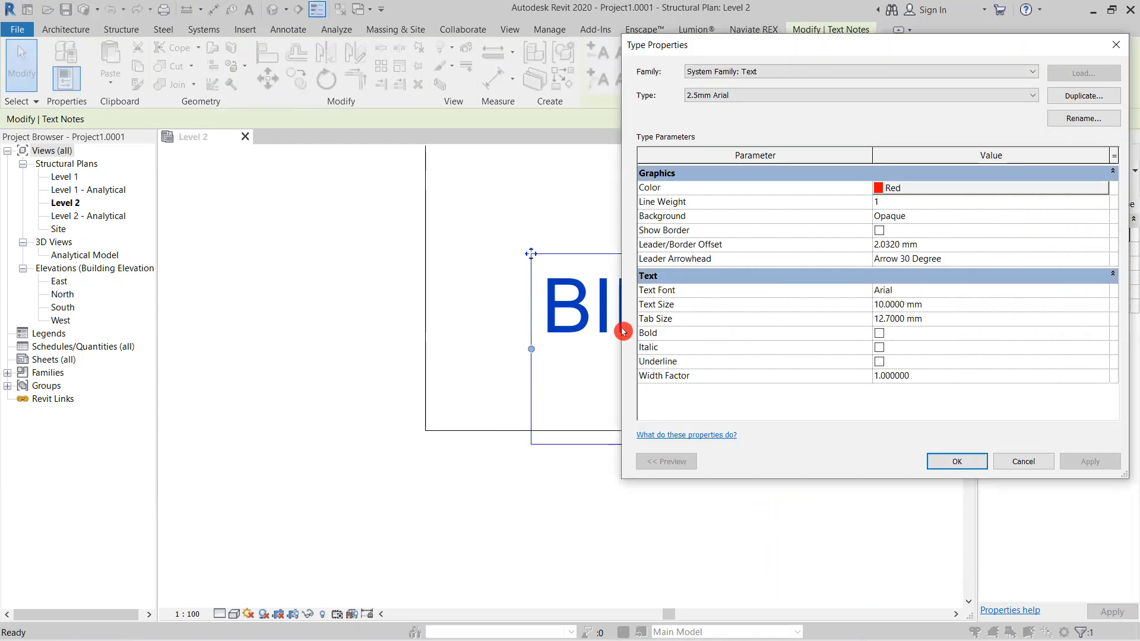
key("Return")
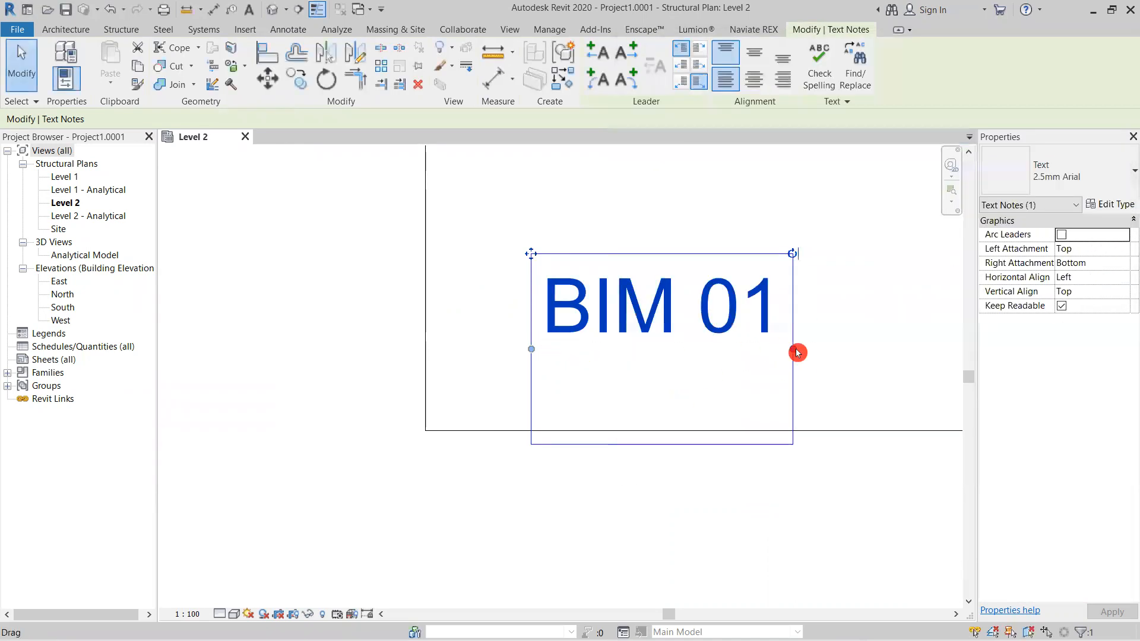
key("Escape")
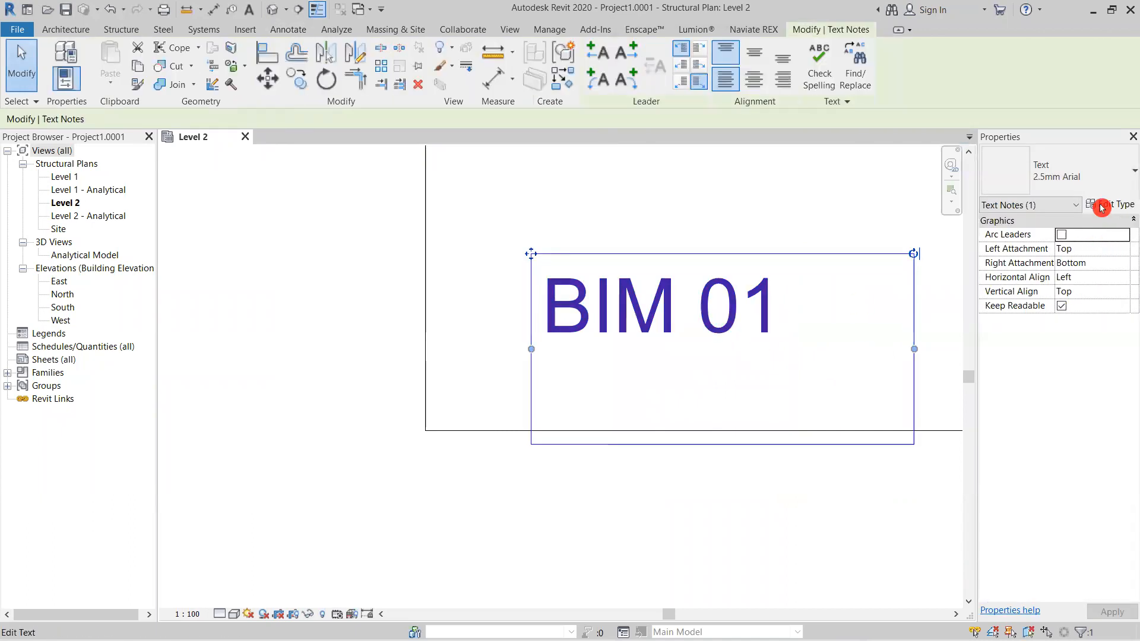
Step: Check the width factor in the BIM 01 note's type properties, then close them without changes
left_click(1102, 208)
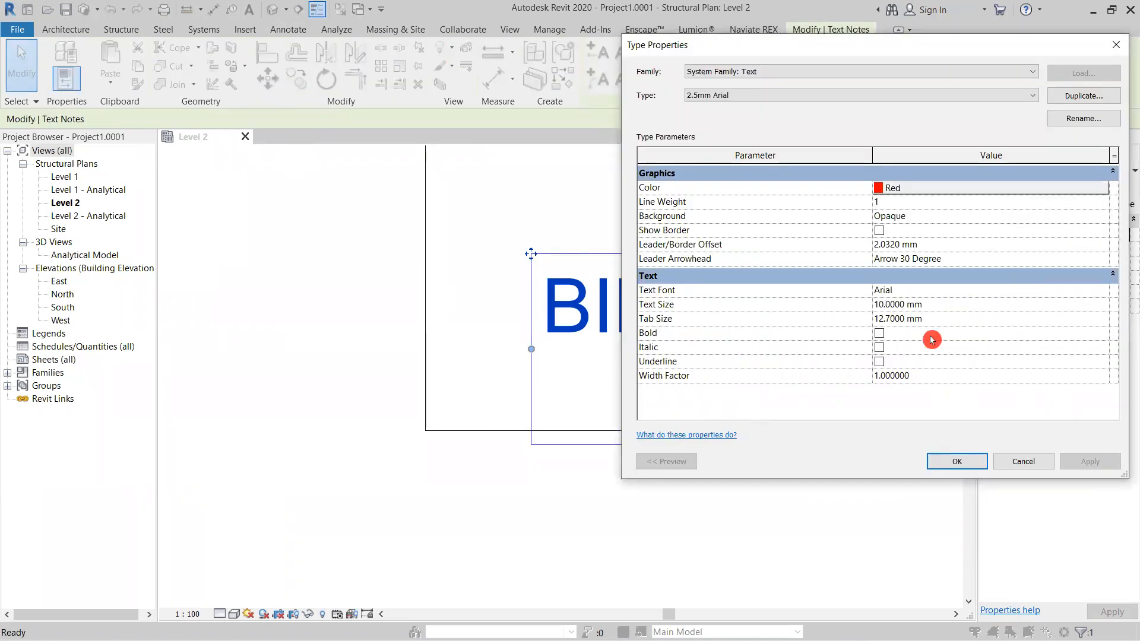
left_click(932, 381)
left_click(945, 377)
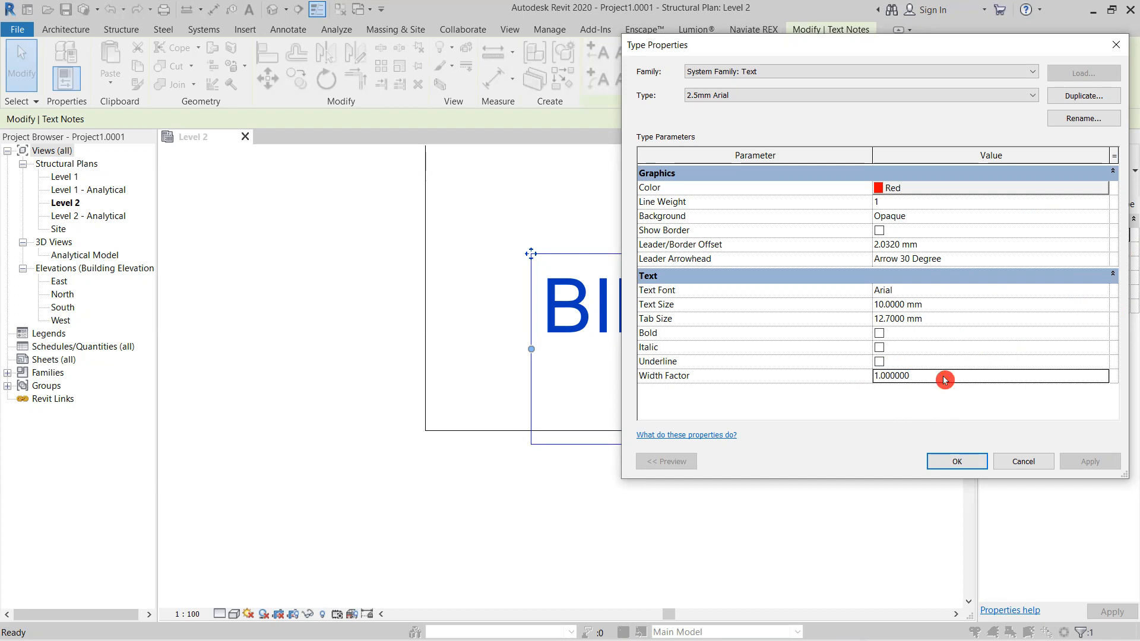
left_click(1037, 462)
left_click(672, 328)
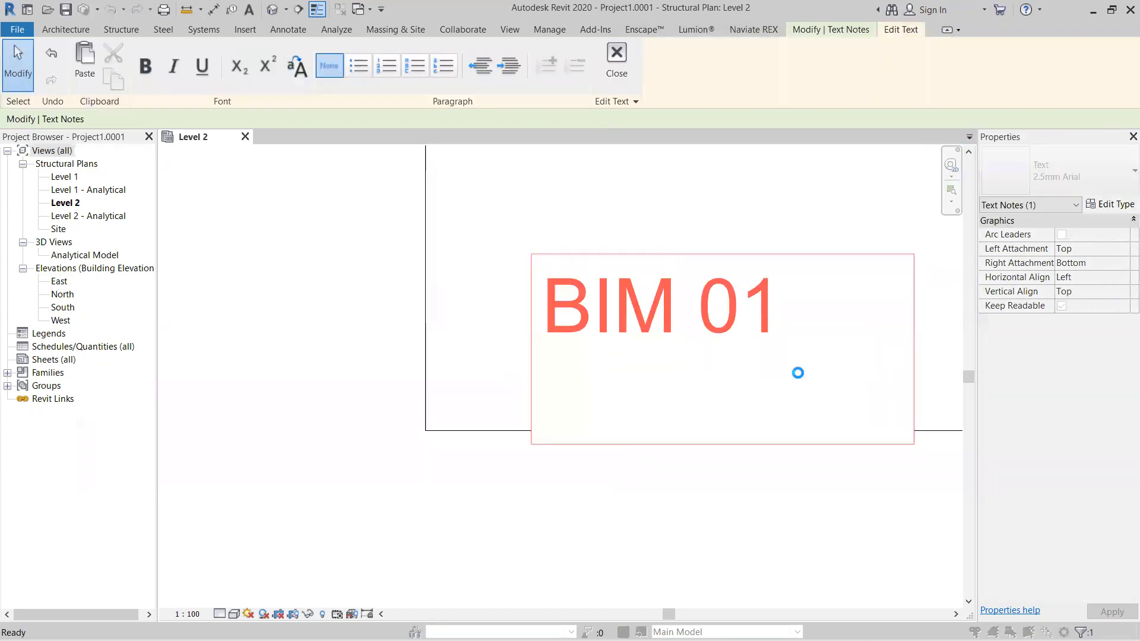
key("Escape")
left_click(663, 338)
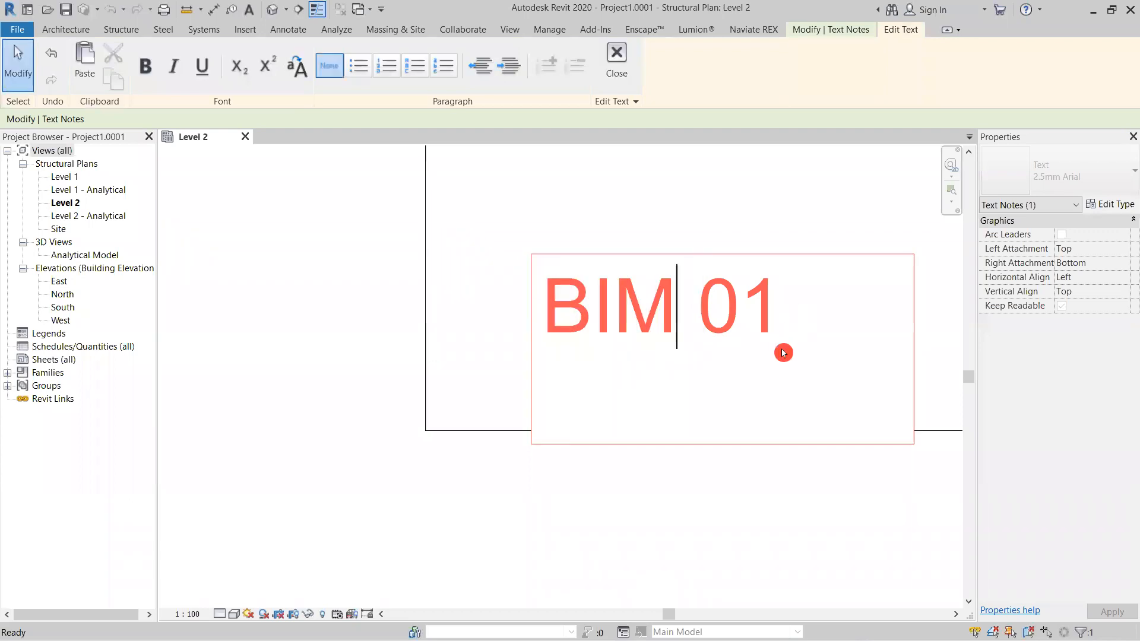
key("Escape")
left_click(668, 338)
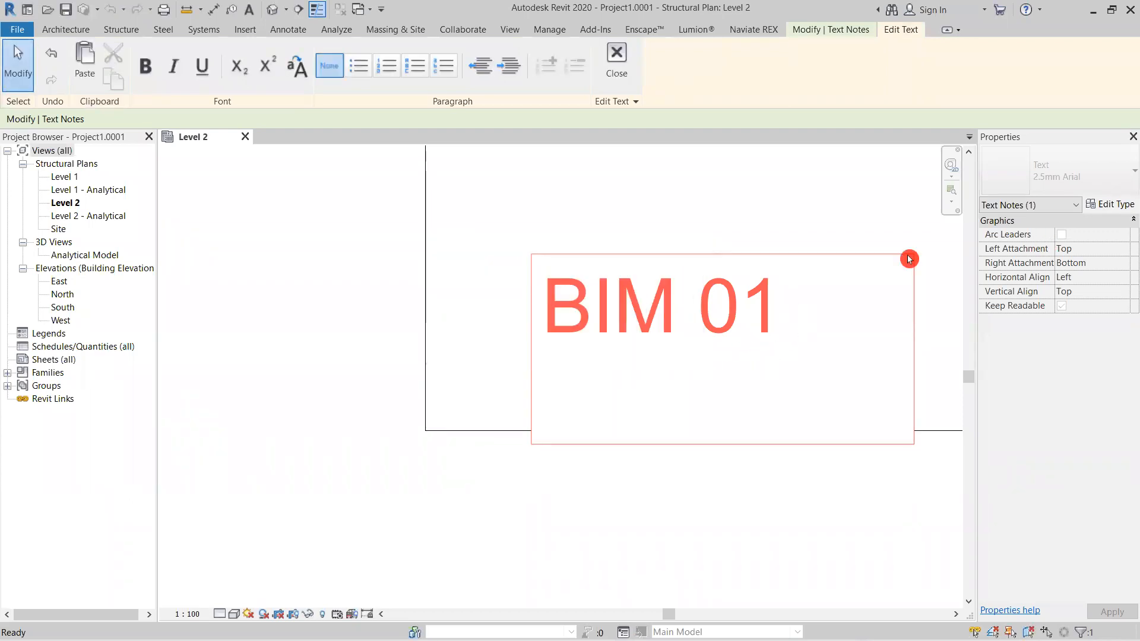
left_click(816, 202)
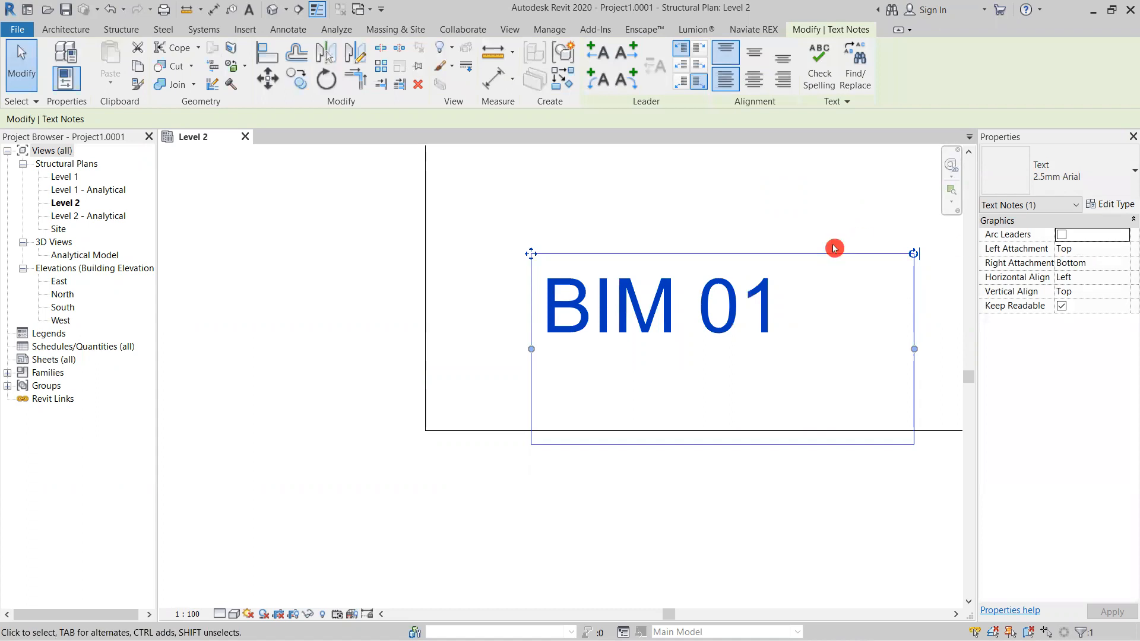
left_click(835, 247)
scroll(708, 312, "down", 2)
left_click(708, 312)
scroll(712, 309, "up", 2)
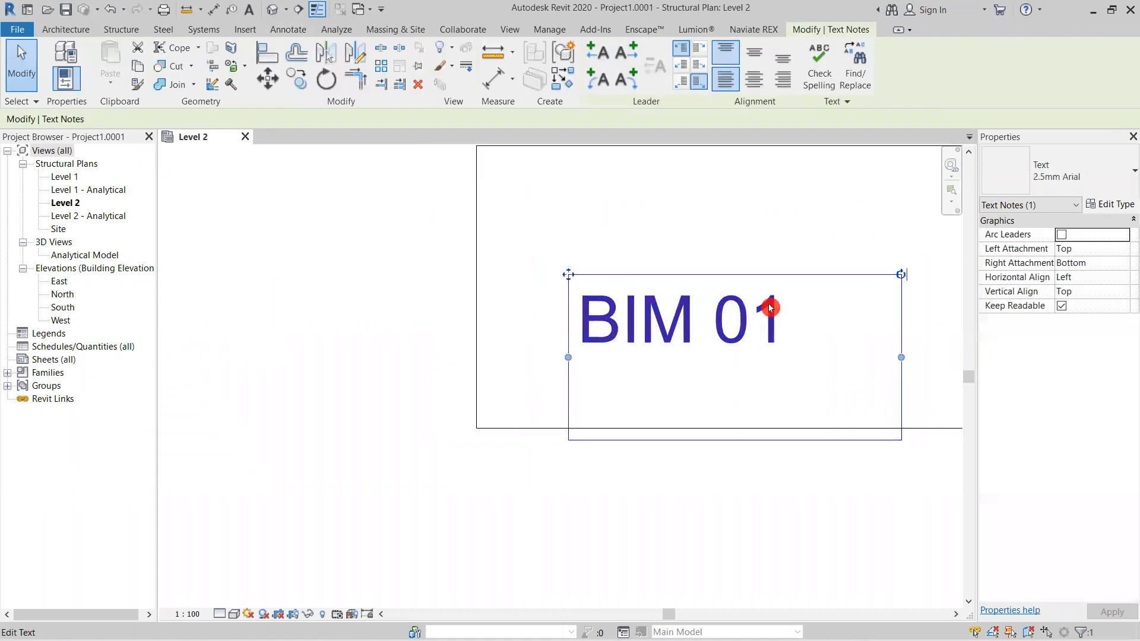
scroll(734, 311, "up", 1)
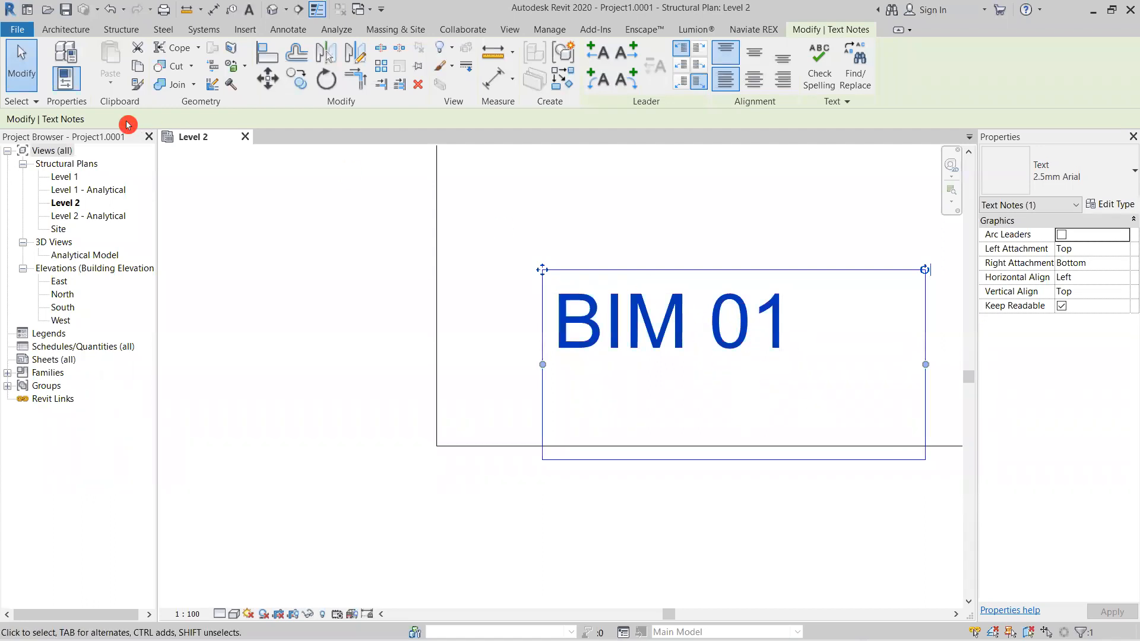
left_click(27, 68)
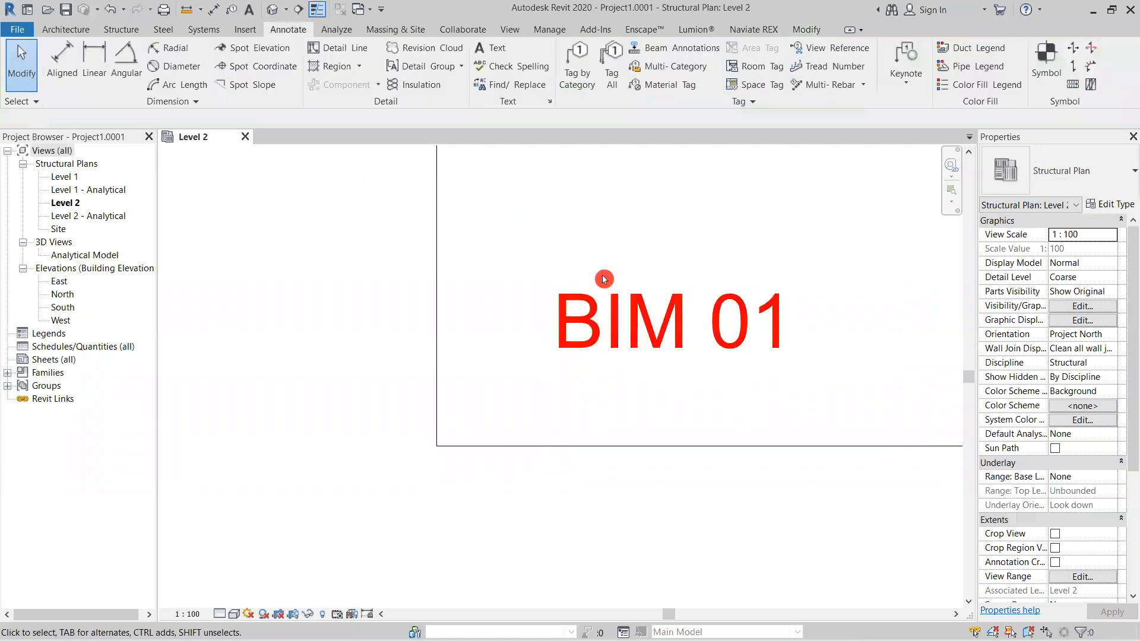
left_click(677, 313)
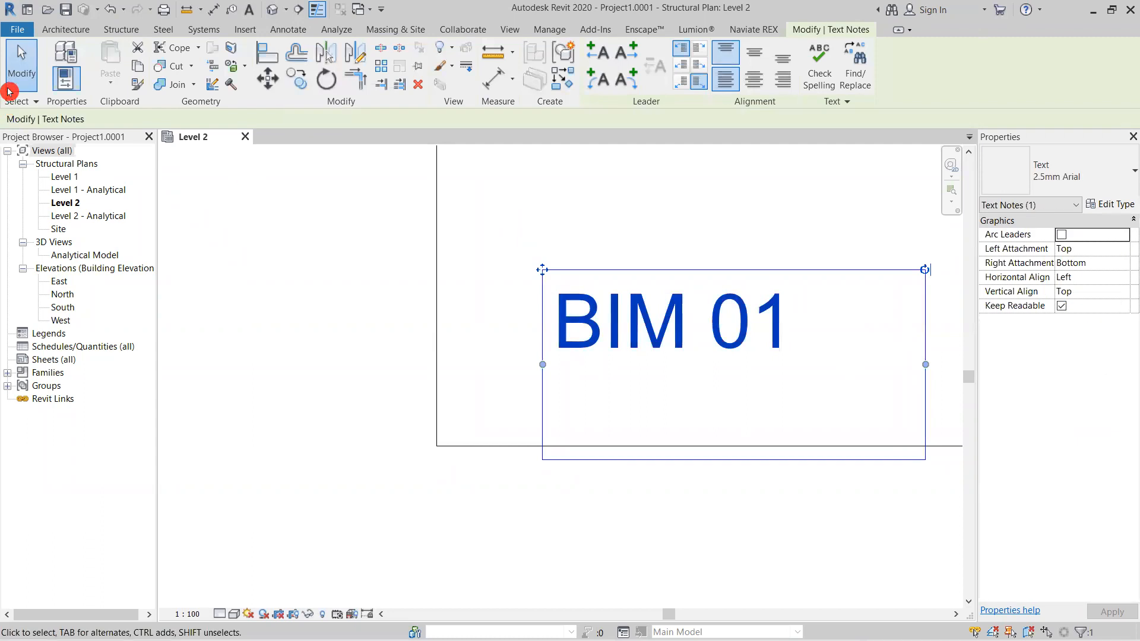
left_click(29, 77)
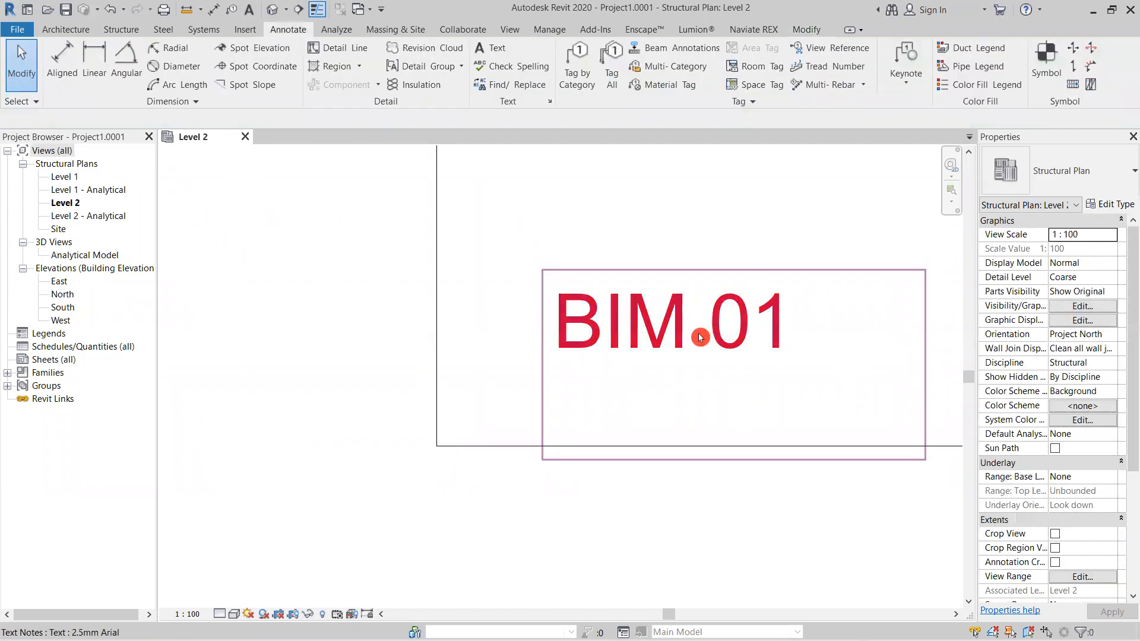
left_click(701, 338)
left_click(744, 226)
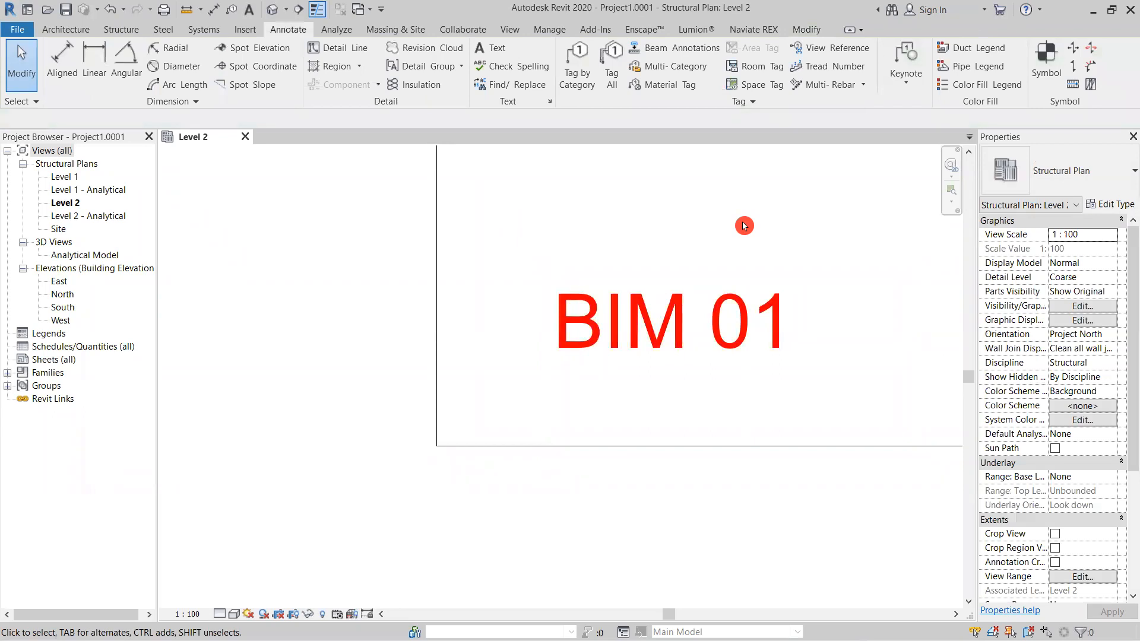
Step: Turn on bold in the BIM 01 note's text type and apply it
scroll(747, 228, "down", 3)
scroll(693, 326, "up", 2)
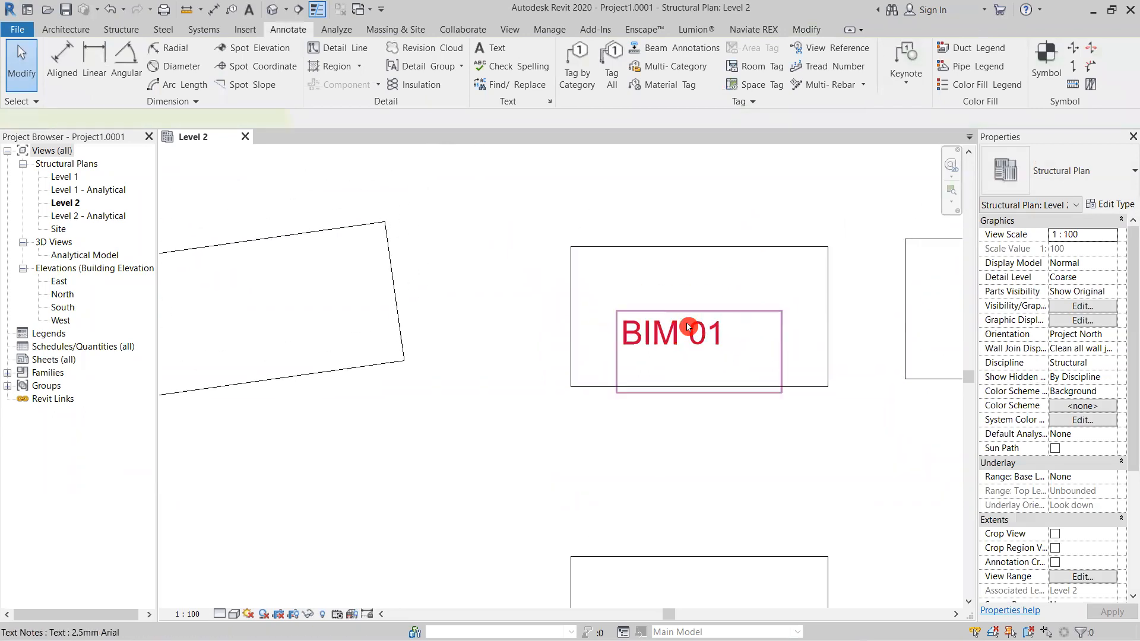
left_click(716, 326)
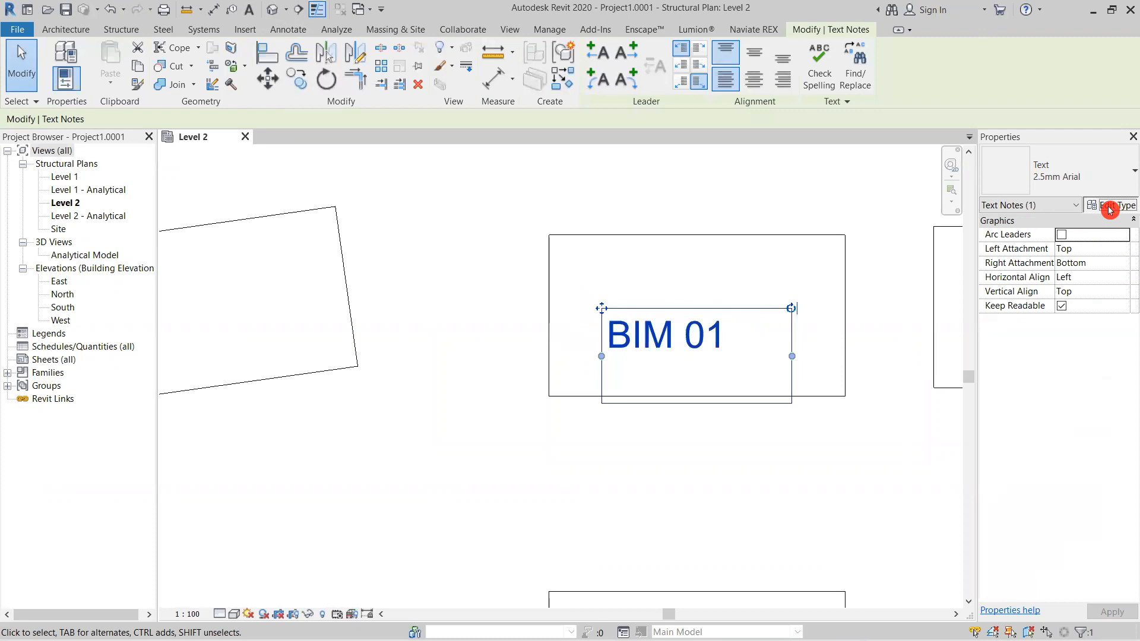
left_click(1109, 208)
left_click(881, 333)
left_click(1092, 461)
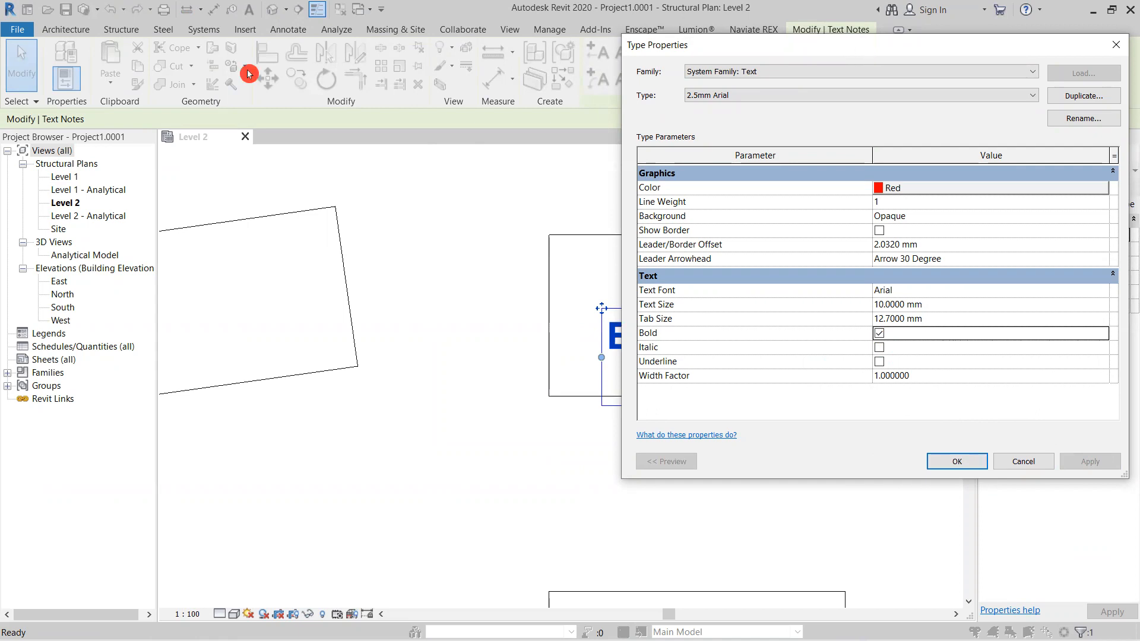
Step: Move the type properties clear of the BIM 01 note, then turn bold off and apply it
left_click_drag(248, 74, 249, 70)
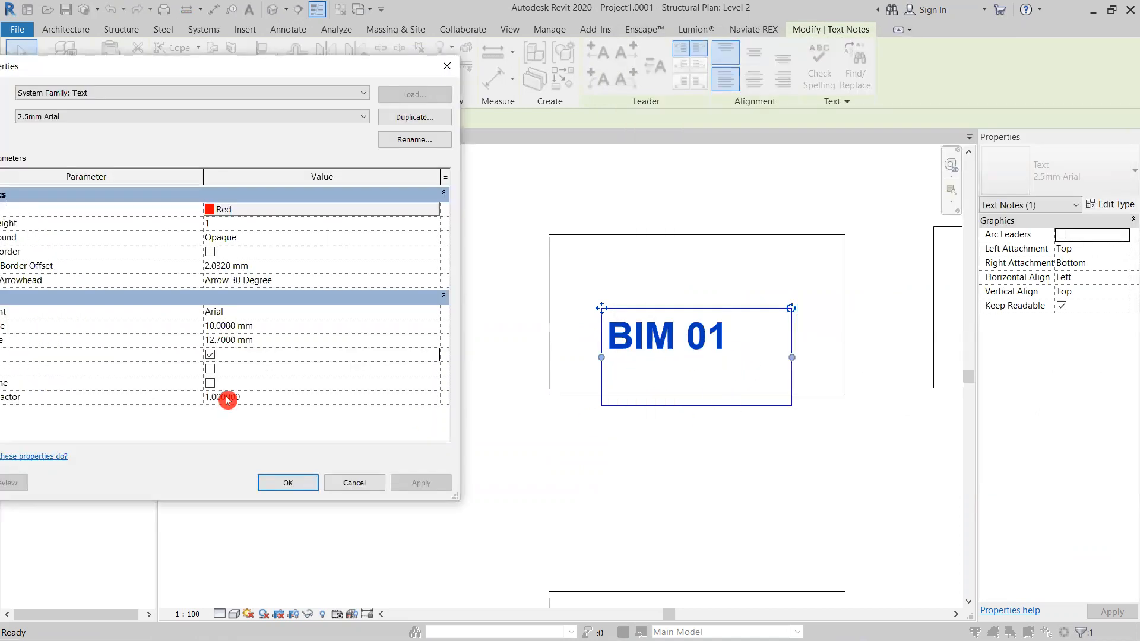
left_click_drag(262, 67, 385, 48)
left_click(333, 327)
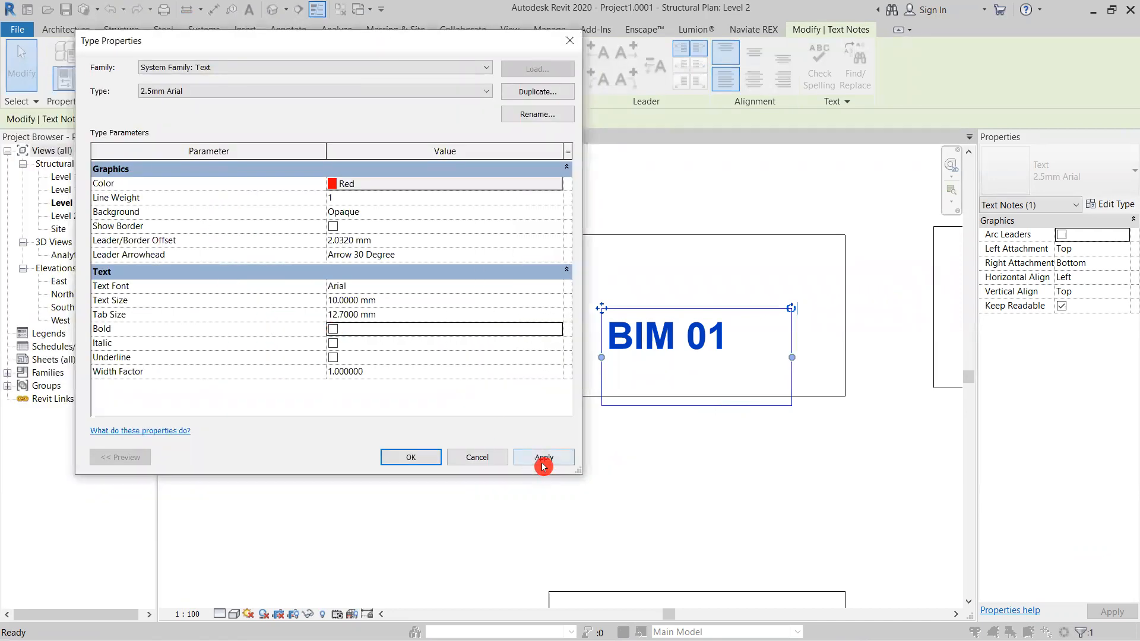
left_click(545, 458)
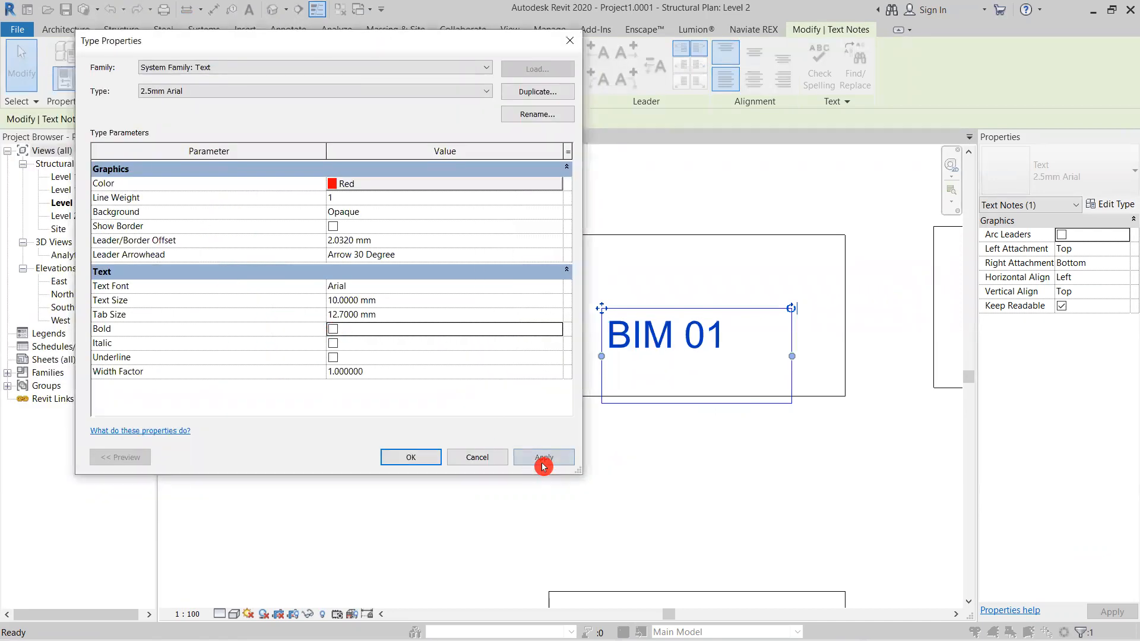
Step: Apply italic to the BIM 01 note's text type, then turn italic off and apply again
left_click(334, 344)
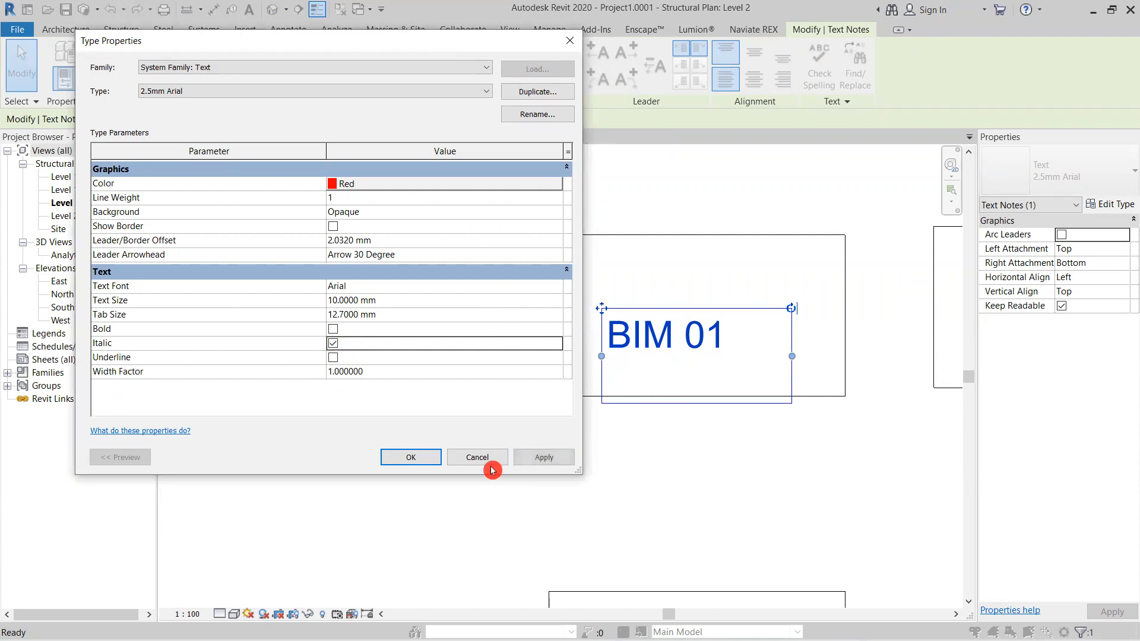
left_click(544, 457)
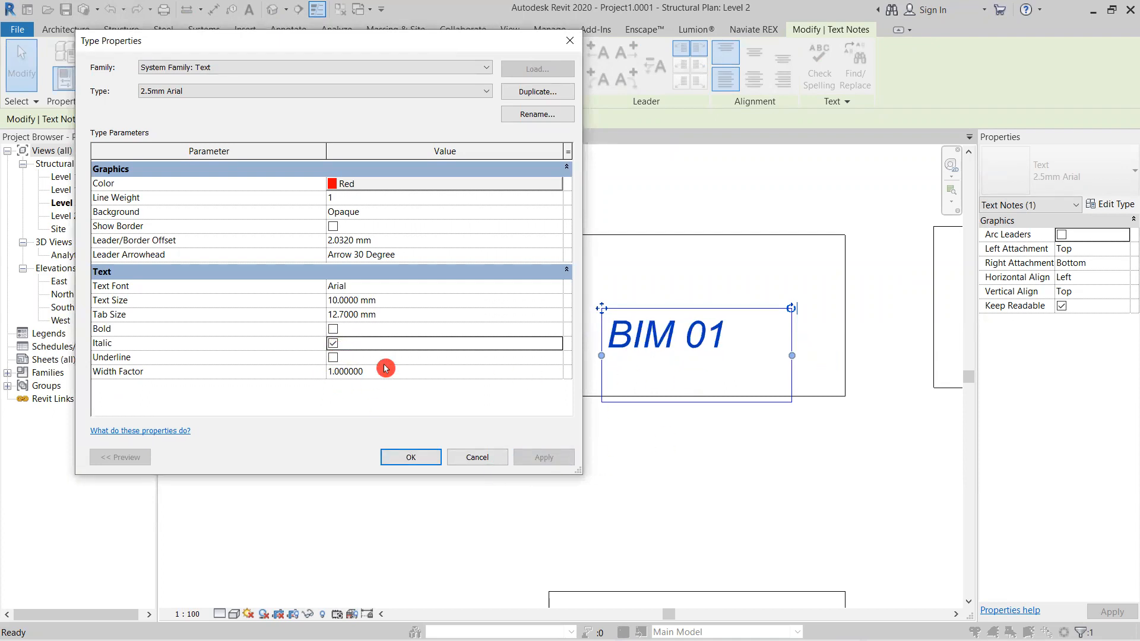
left_click(333, 343)
left_click(544, 458)
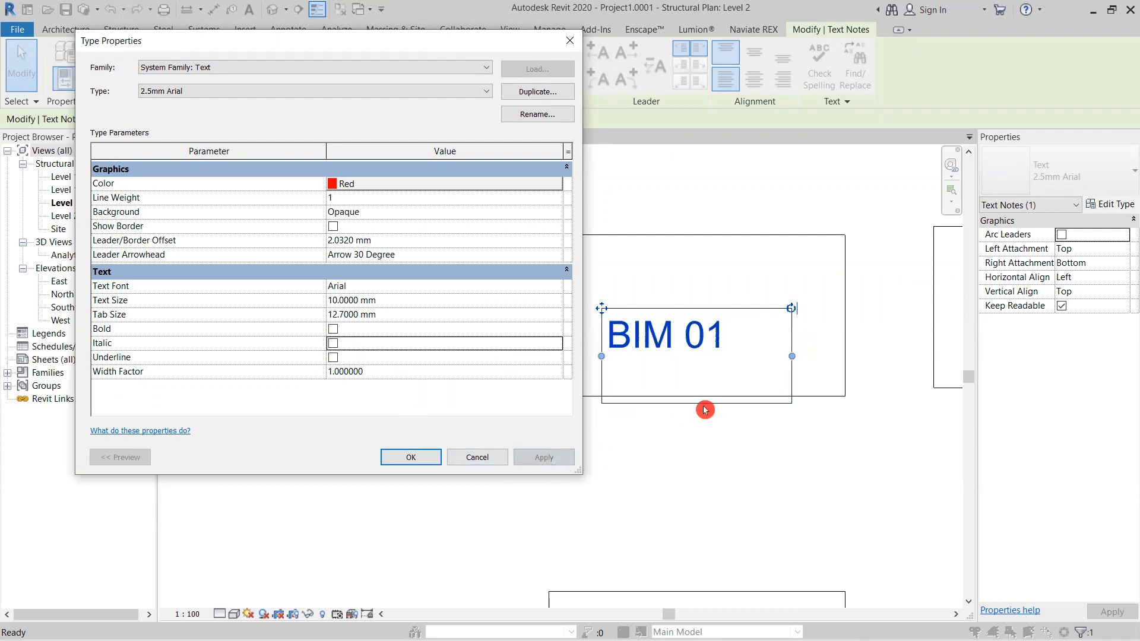
Step: Turn on underline for the BIM 01 note's text type, apply it, and close the type properties without applying its removal
left_click(334, 358)
left_click(544, 457)
left_click(333, 358)
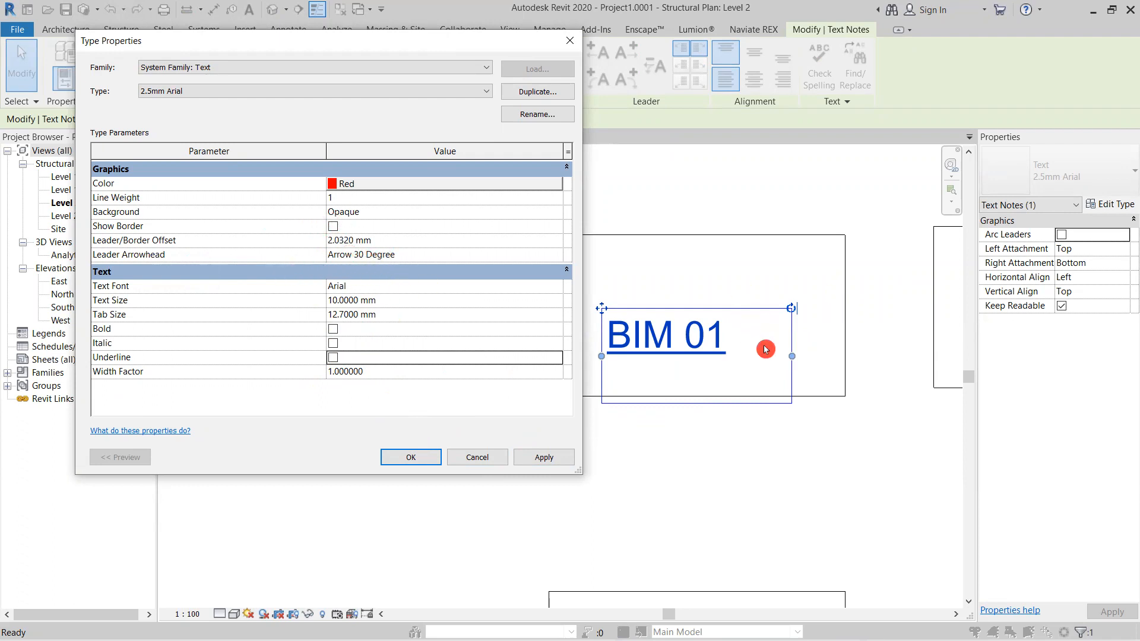
left_click(569, 40)
Step: Add a left-side arc leader to the BIM 01 note and place its arrowhead near the tilted rectangle's lower corner
left_click(683, 327)
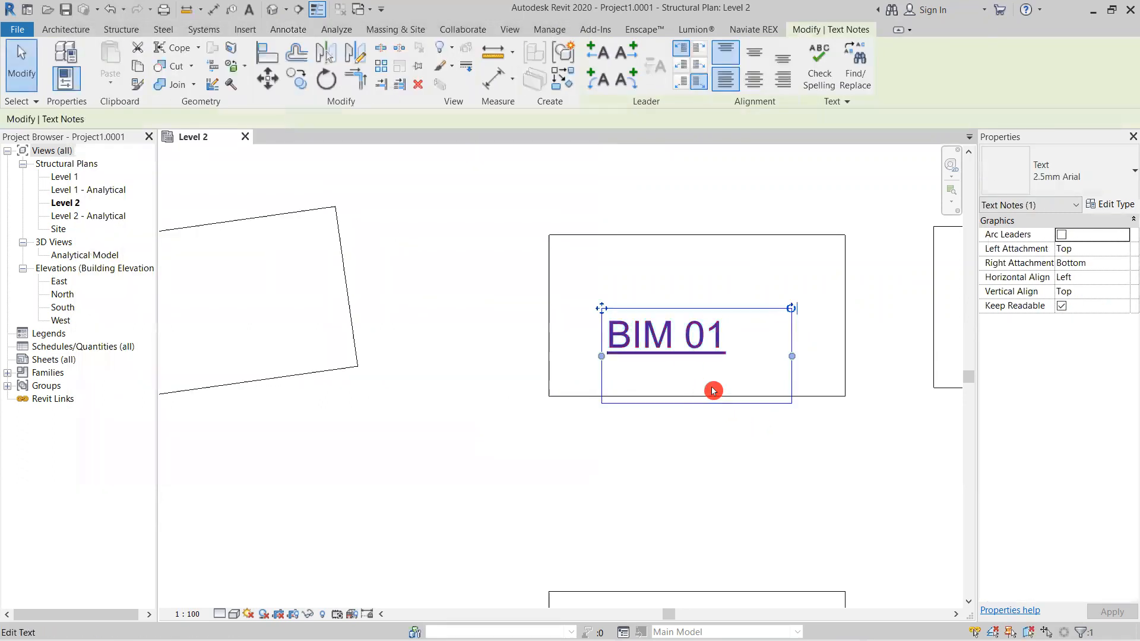
left_click(594, 84)
scroll(531, 355, "up", 2)
left_click_drag(534, 337, 314, 387)
left_click(368, 446)
scroll(288, 402, "up", 2)
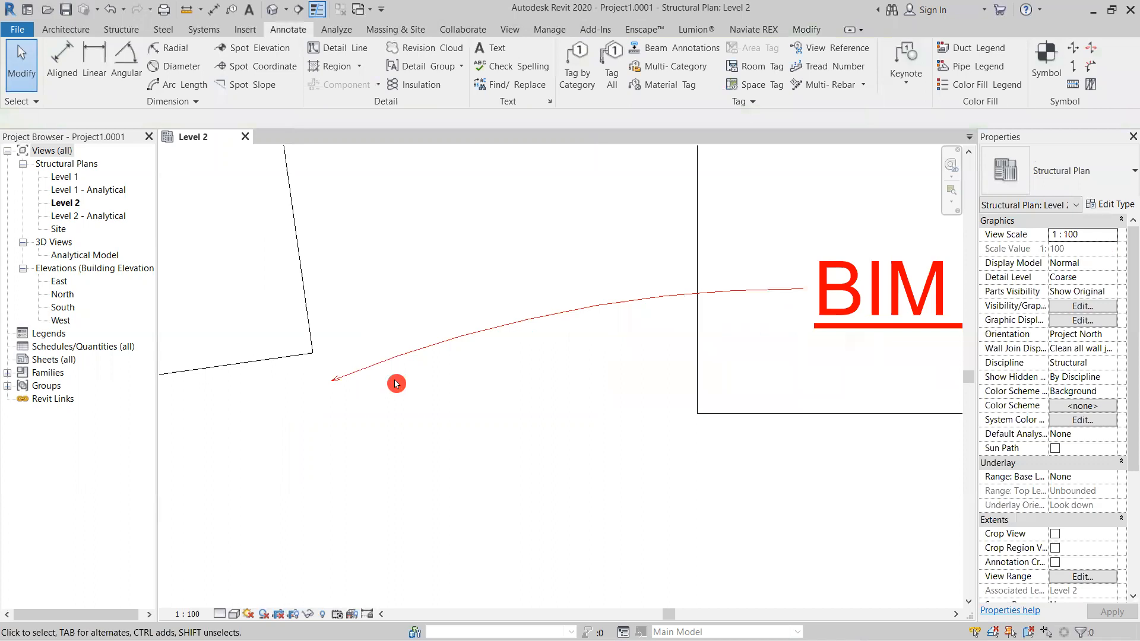
scroll(396, 384, "down", 2)
left_click(389, 379)
left_click(396, 452)
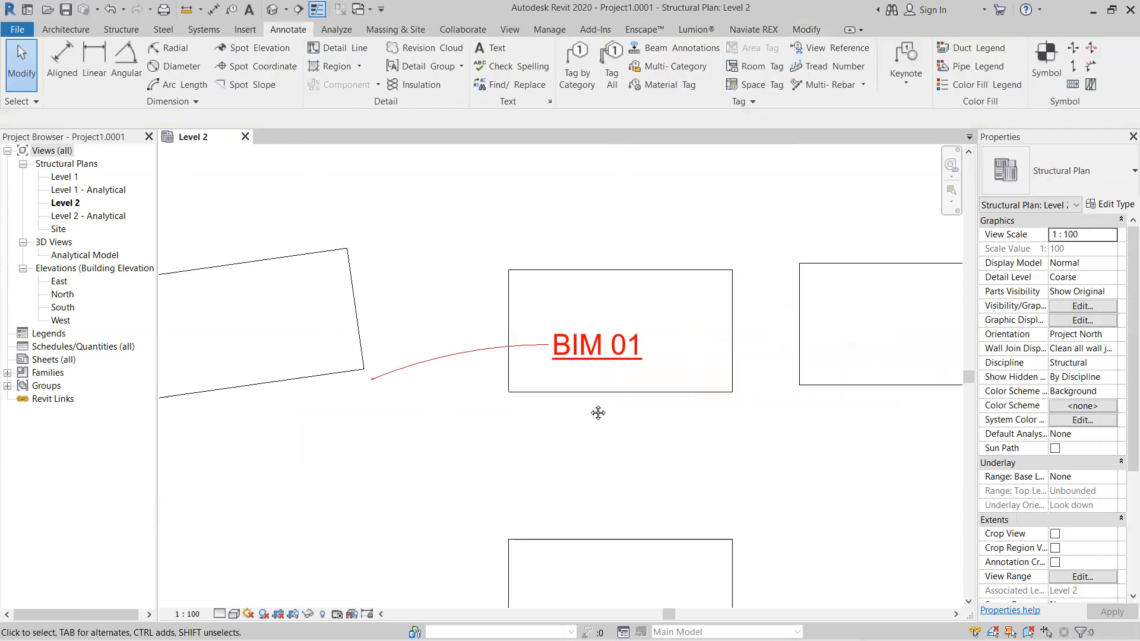
middle_click_drag(598, 412, 805, 368)
Step: Move the BIM 01 leader's arrowhead inside the tilted rectangle and adjust the arc's bend point
left_click(581, 340)
mouse_move(581, 342)
left_mouse_down()
mouse_move(509, 270)
mouse_move(537, 275)
left_mouse_up()
left_click(701, 395)
scroll(721, 437, "down", 2)
middle_click_drag(675, 326, 497, 298)
left_click_drag(492, 310, 489, 336)
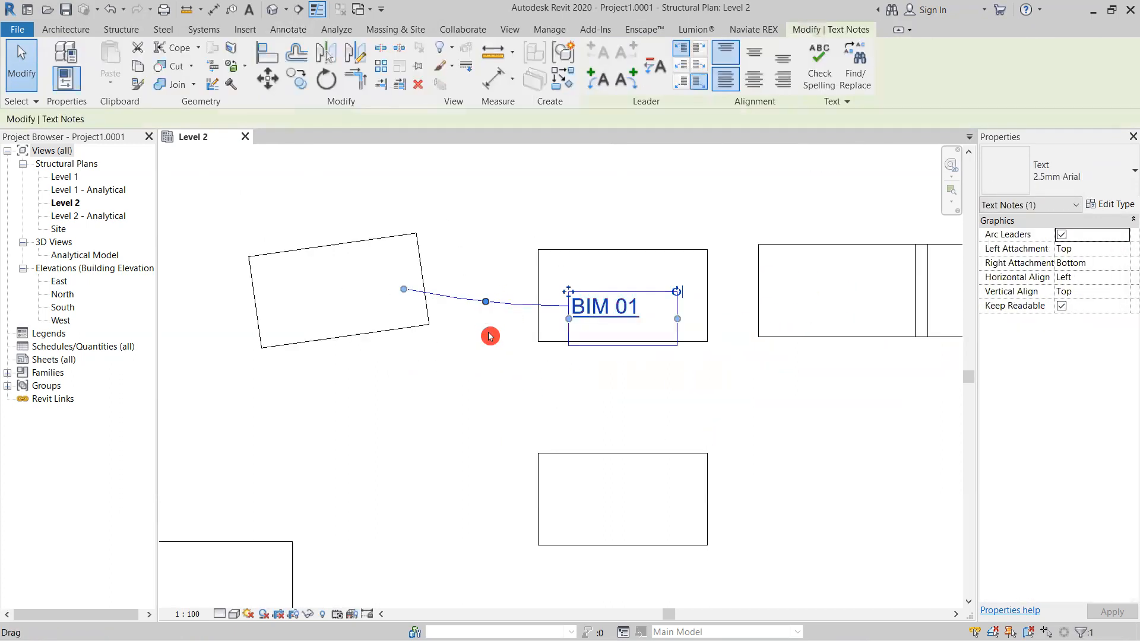
left_click(509, 410)
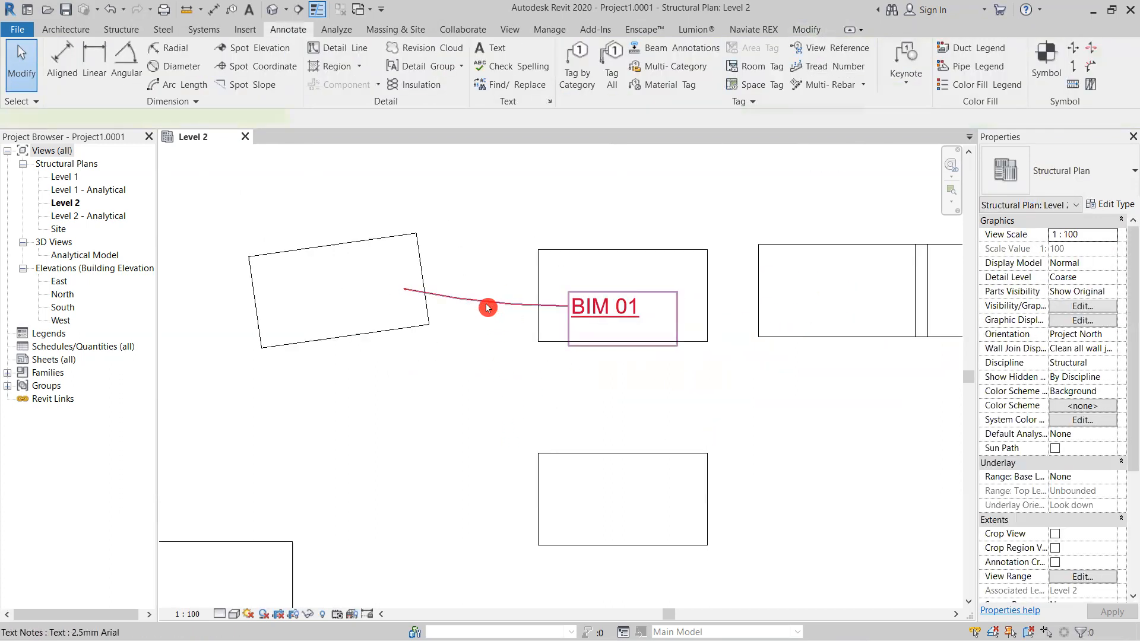
Step: Open the BIM 01 note for text editing and set the word BIM to all caps
left_click(488, 308)
double_click(611, 305)
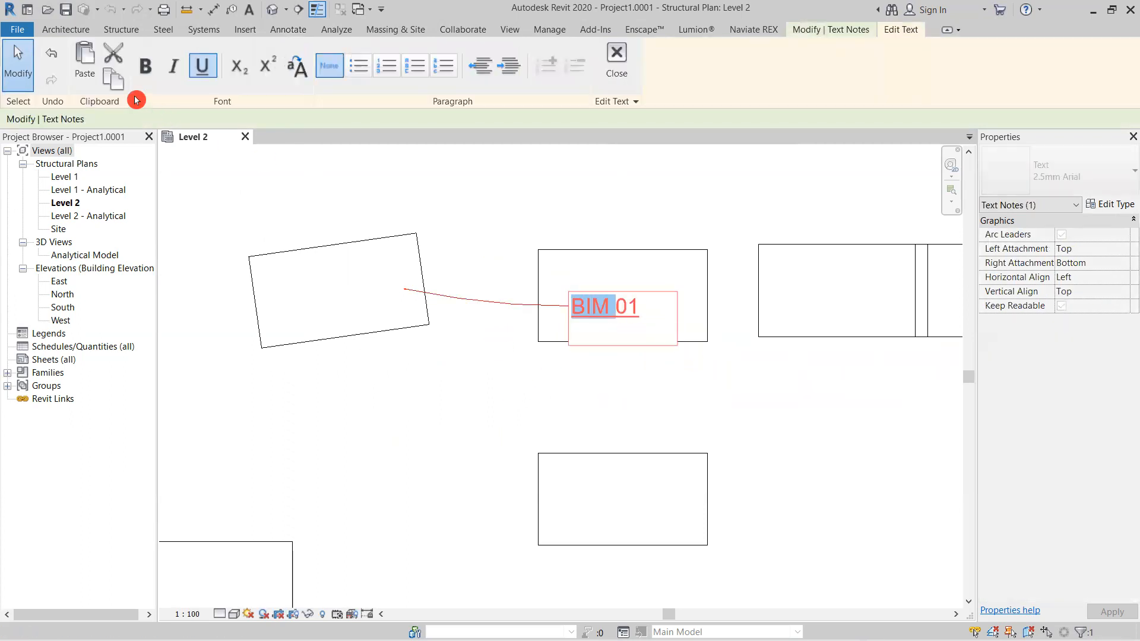
left_click(300, 76)
Step: Try bulleted and numbered list formats on the BIM 01 text, raise the list number to 5, then remove the list
left_click(357, 69)
left_click(382, 71)
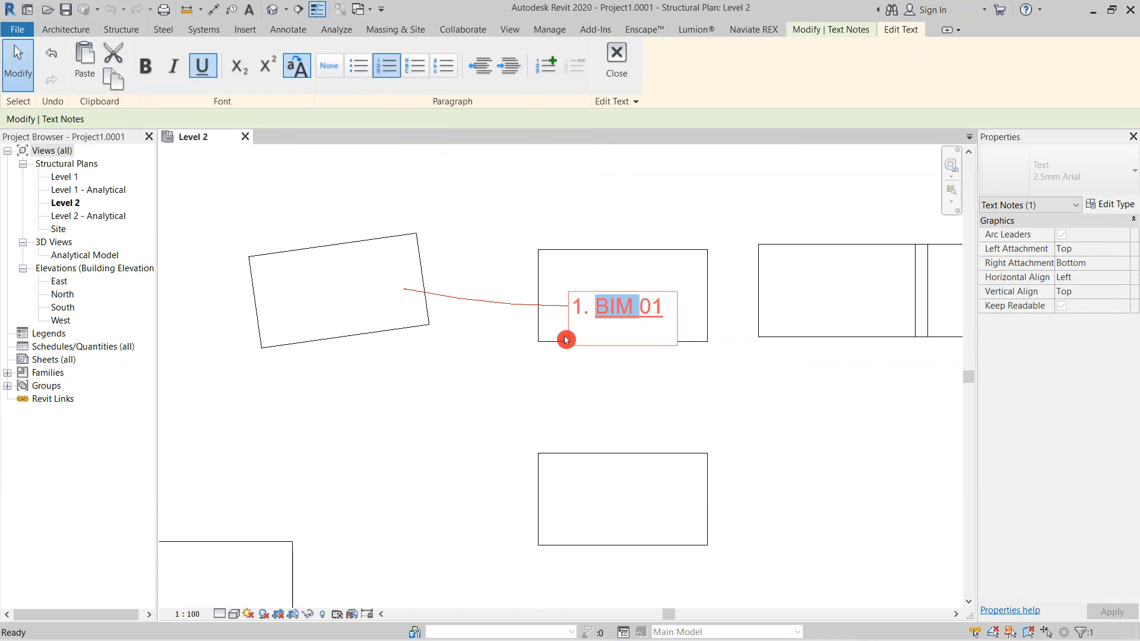
left_click(548, 67)
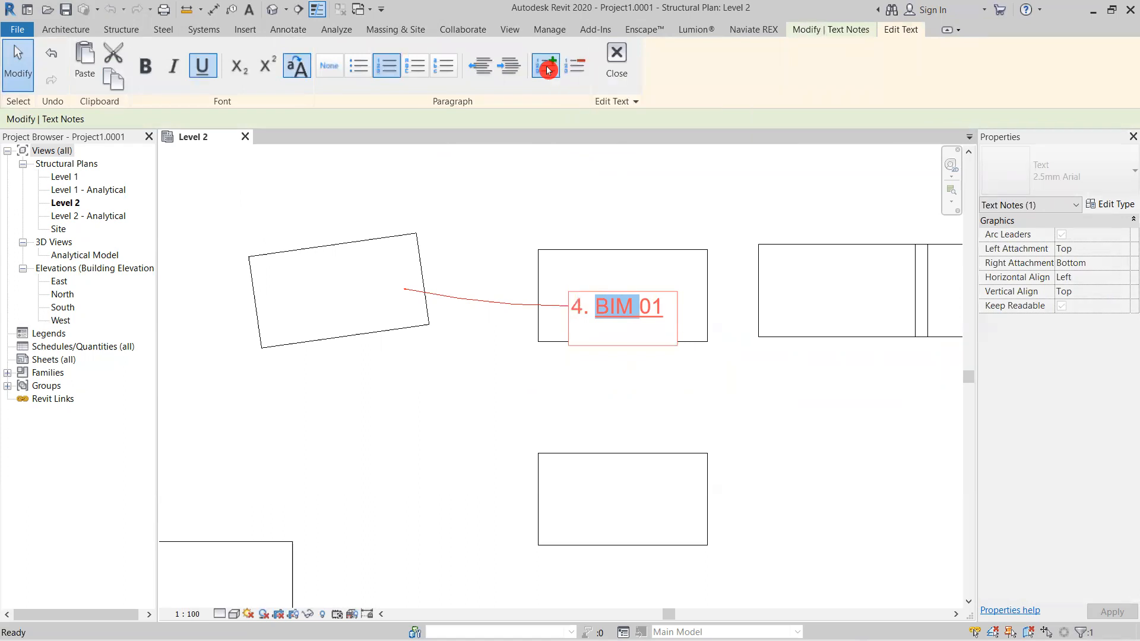
left_click(547, 66)
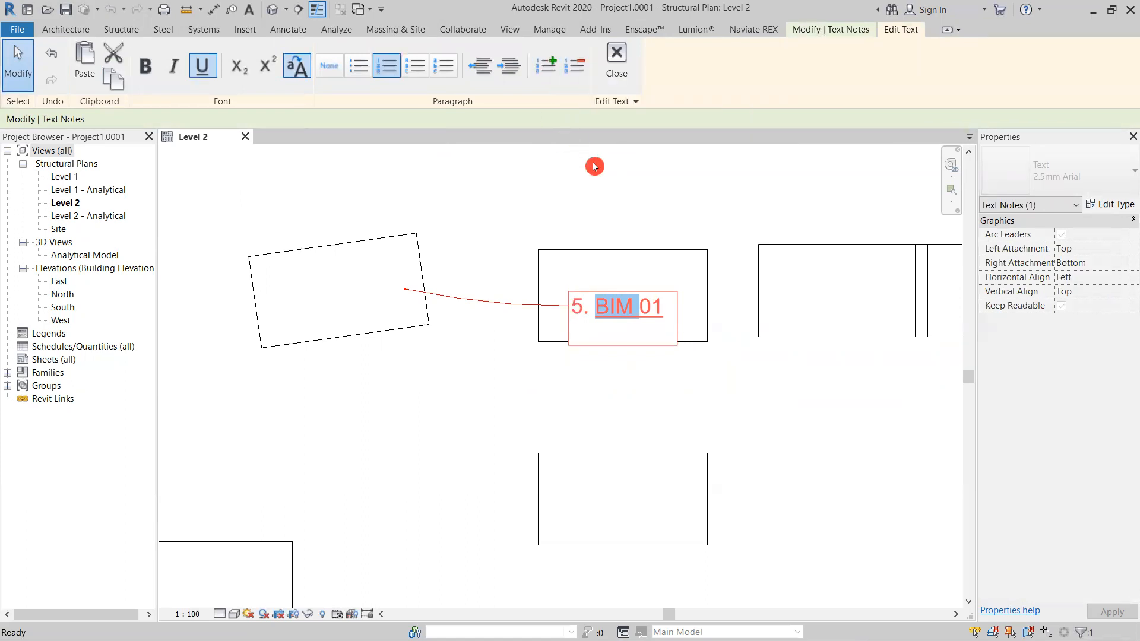
left_click(326, 73)
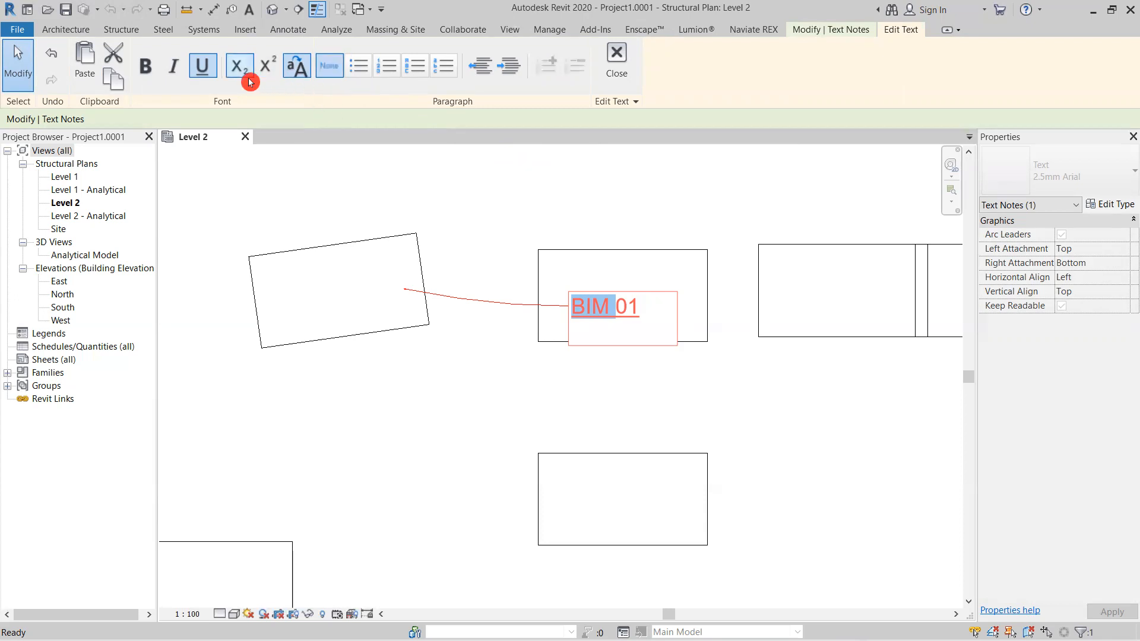
Step: Format the word BIM in the note as superscript, italic and bold
left_click(267, 75)
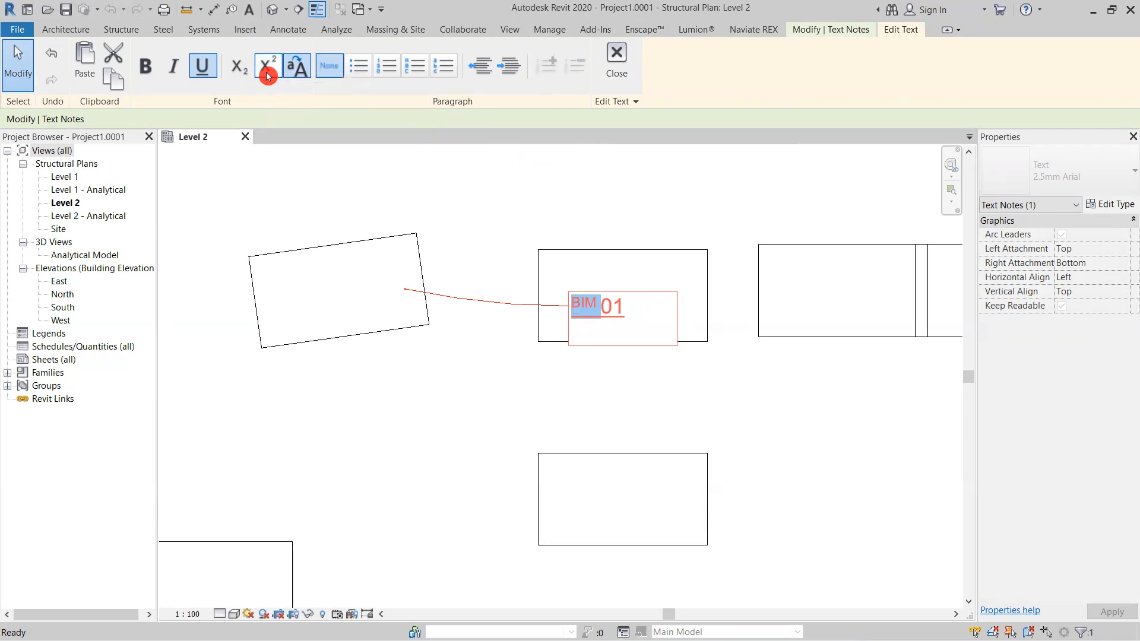
scroll(596, 328, "up", 1)
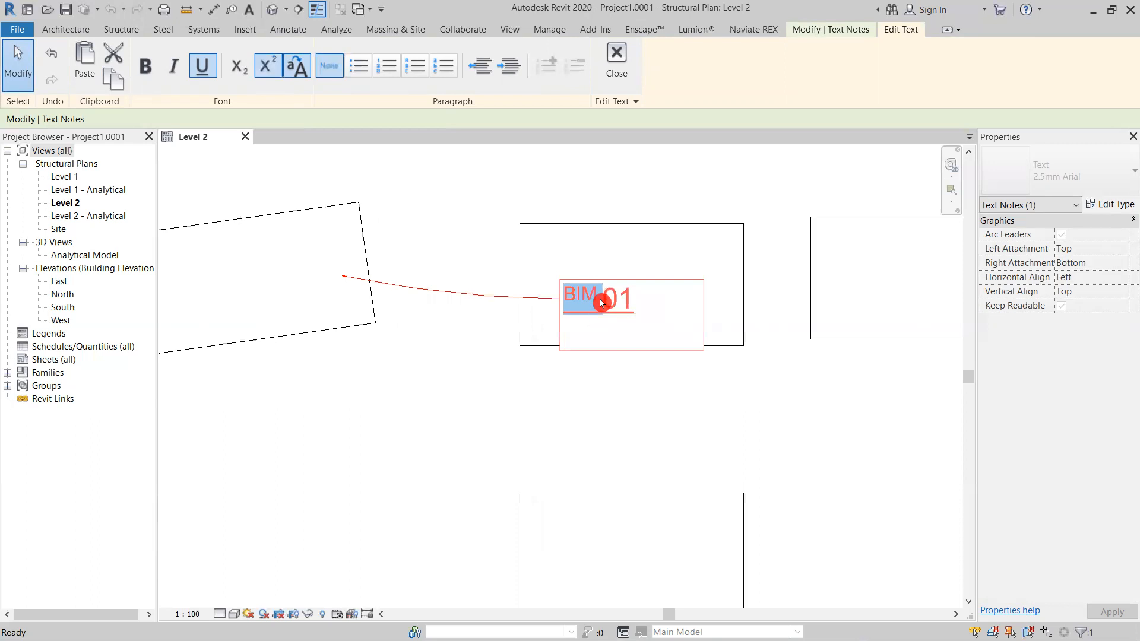
left_click(185, 72)
left_click(146, 66)
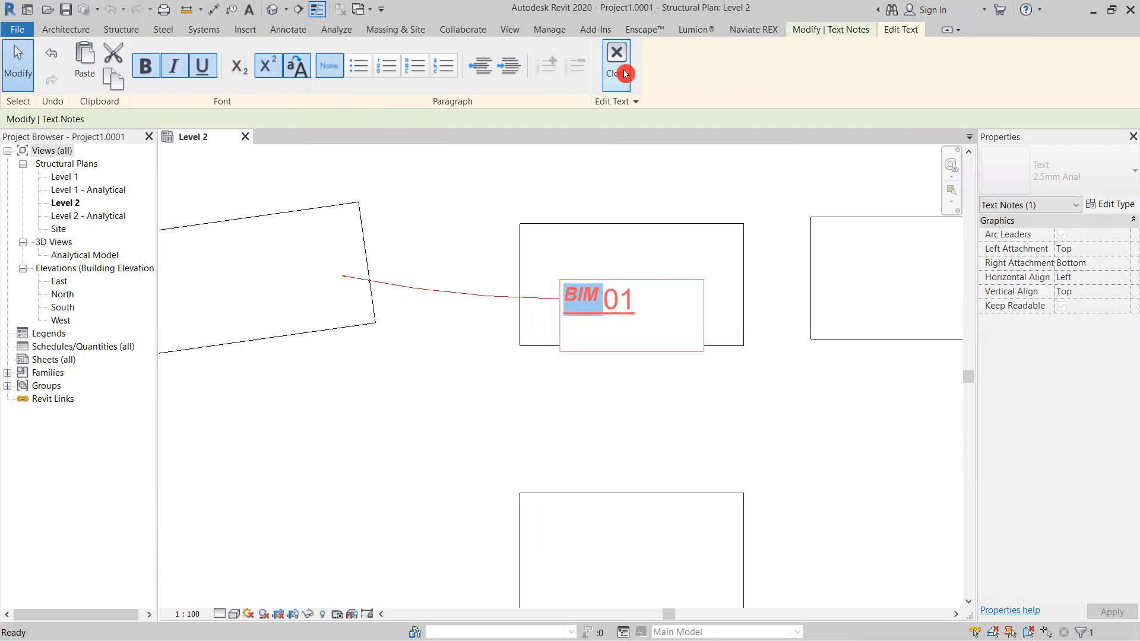
Step: Finish editing the BIM 01 note's text and deselect the note
left_click(733, 451)
left_click(733, 401)
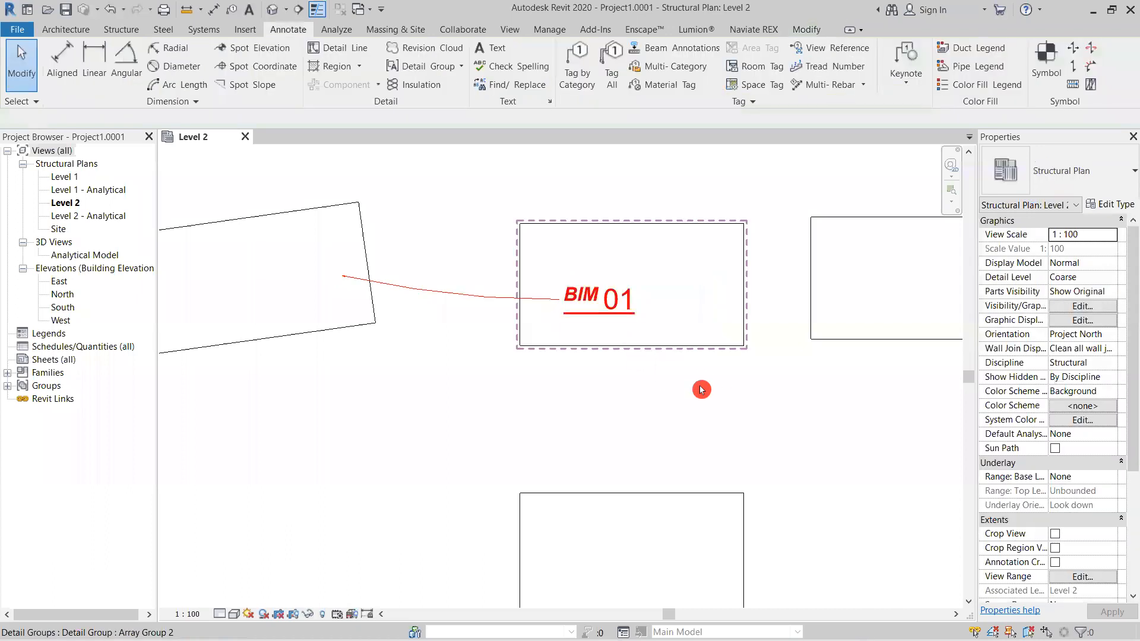
scroll(701, 389, "down", 4)
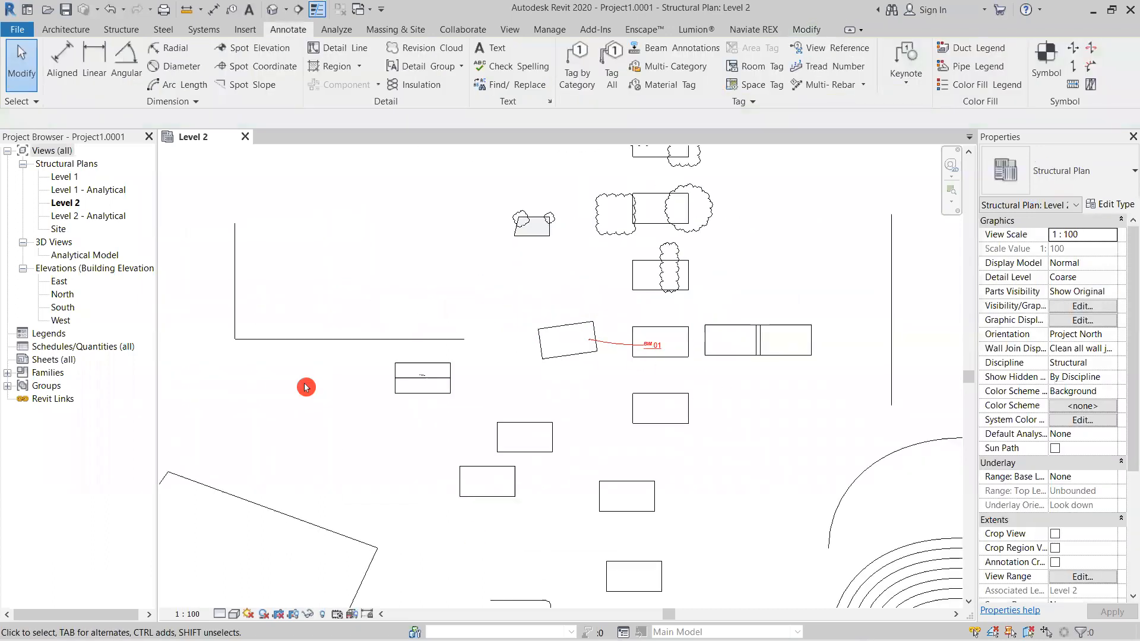
scroll(689, 344, "up", 5)
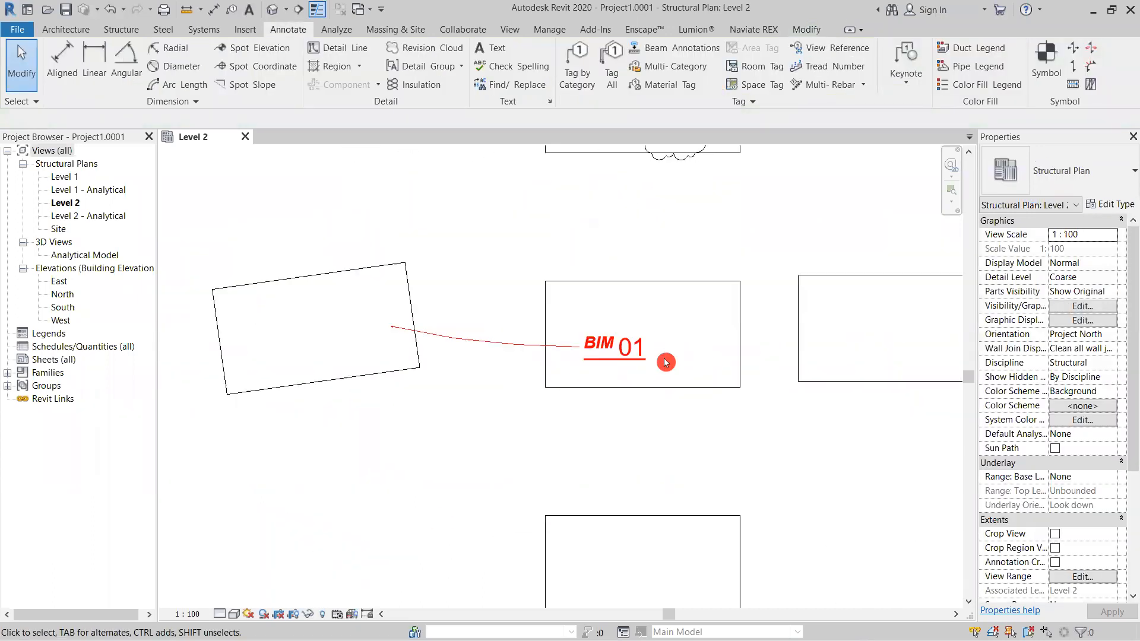
left_click(66, 30)
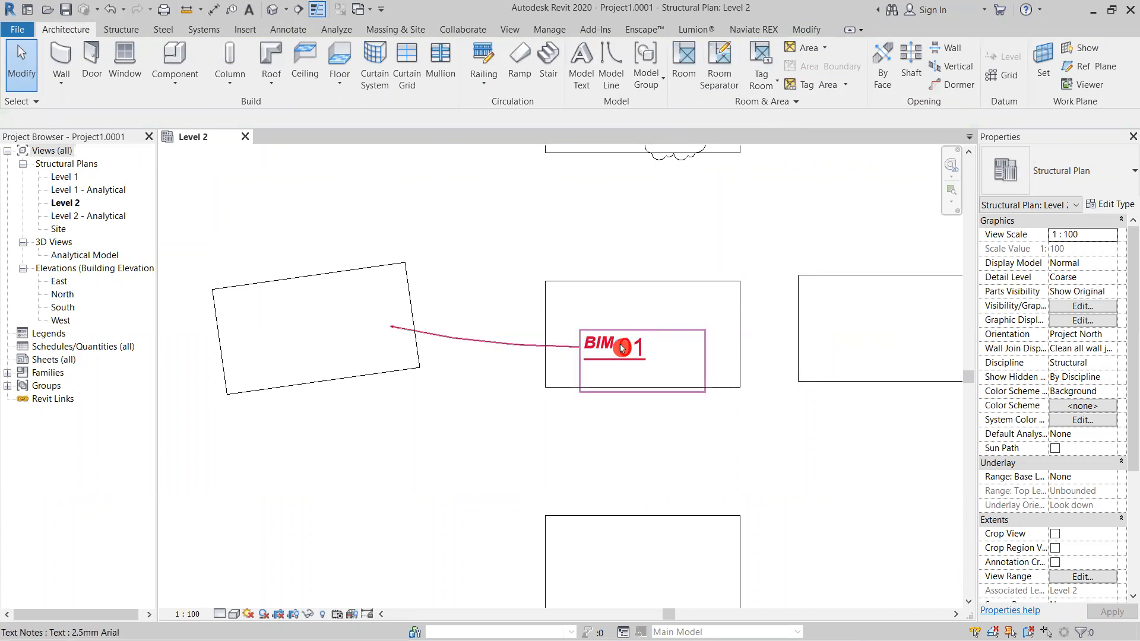
scroll(621, 348, "up", 3)
scroll(777, 313, "down", 4)
middle_click_drag(802, 327, 685, 343)
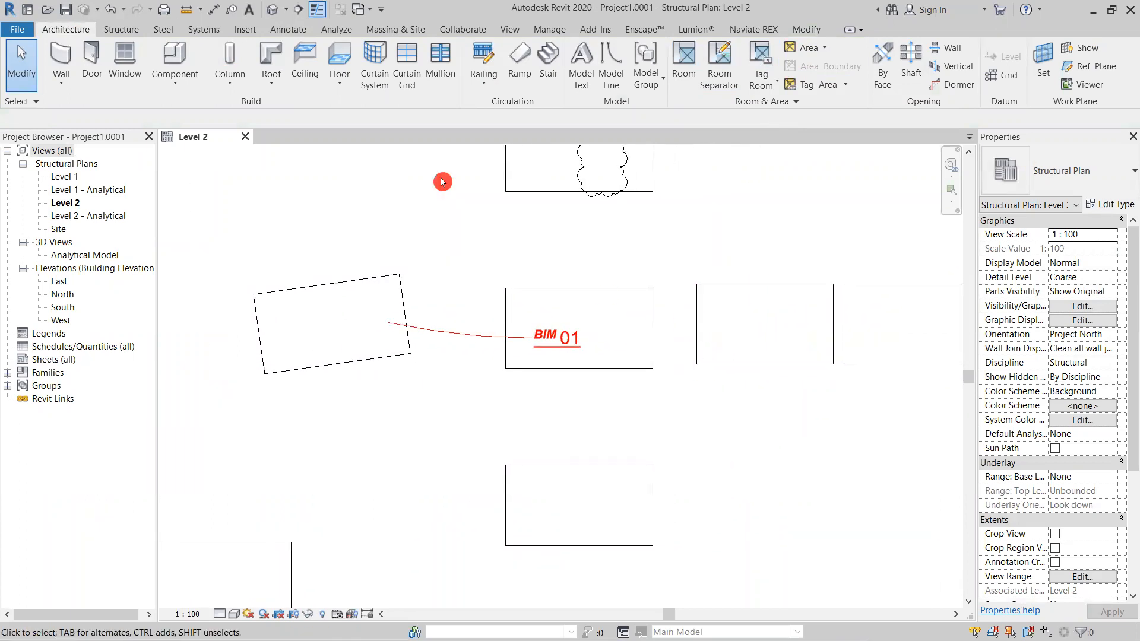
left_click(294, 30)
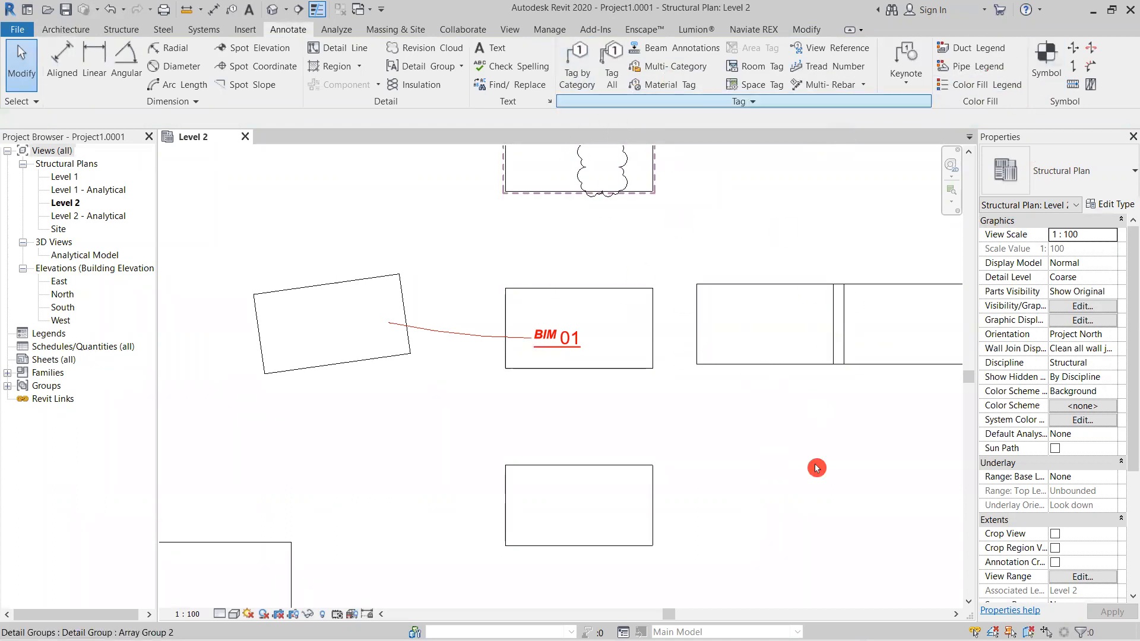
scroll(625, 364, "down", 2)
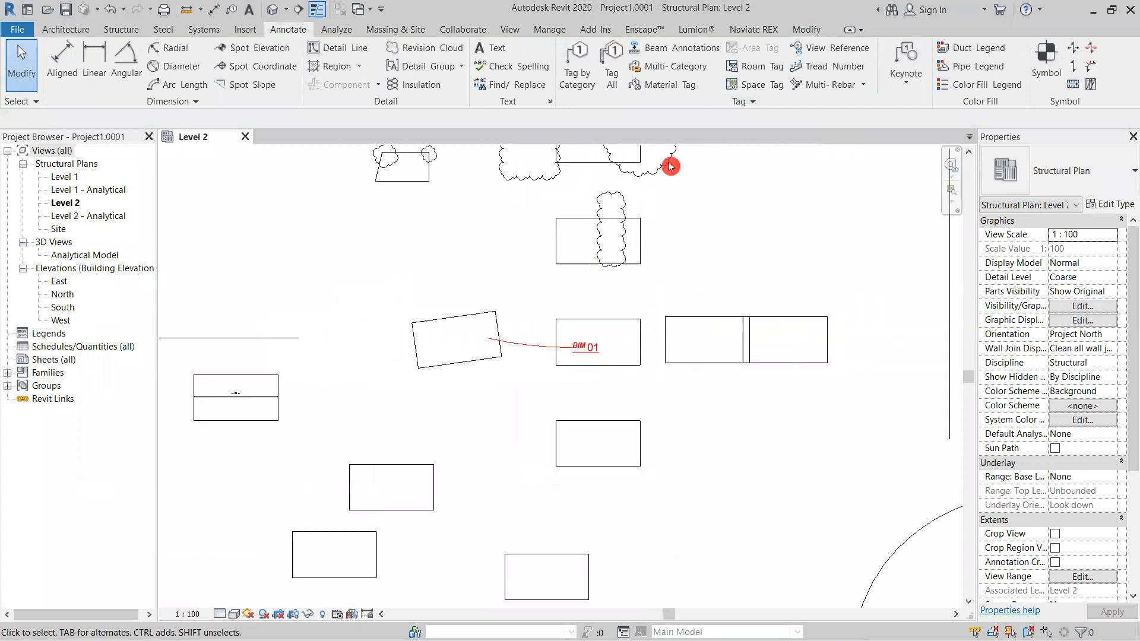
left_click(806, 29)
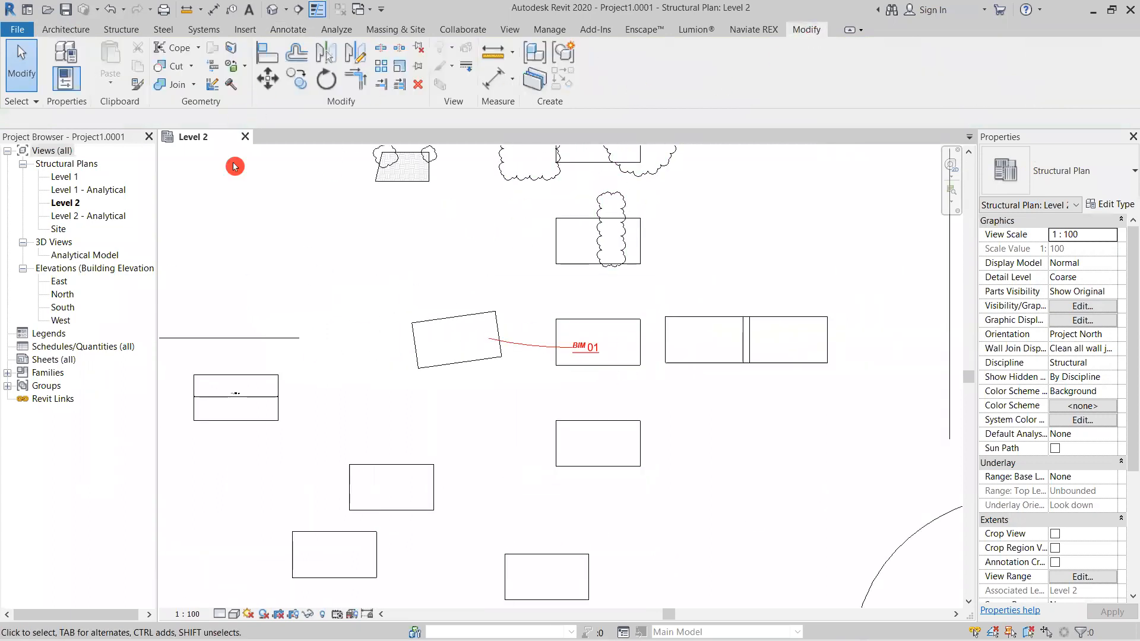
left_click(641, 173)
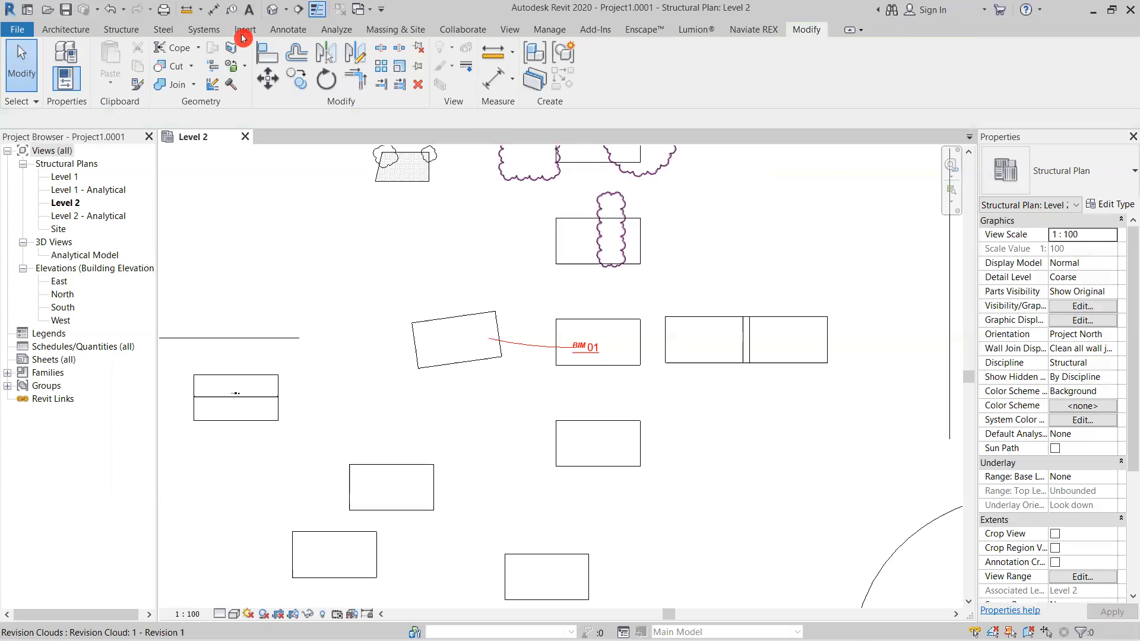
left_click(243, 30)
scroll(400, 298, "down", 6)
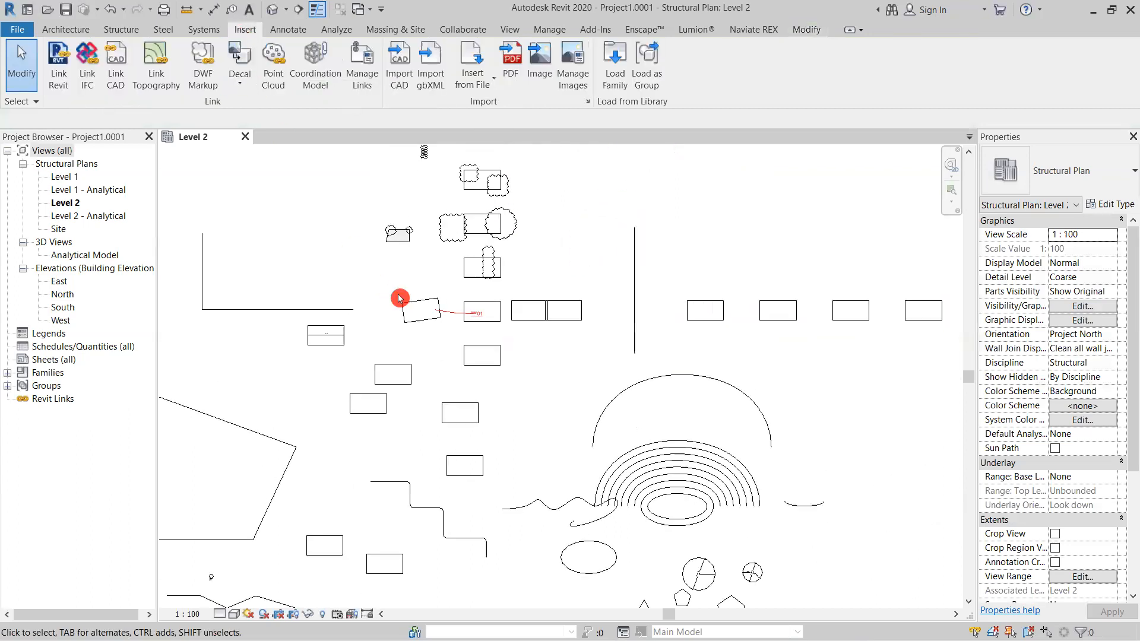
scroll(718, 417, "down", 4)
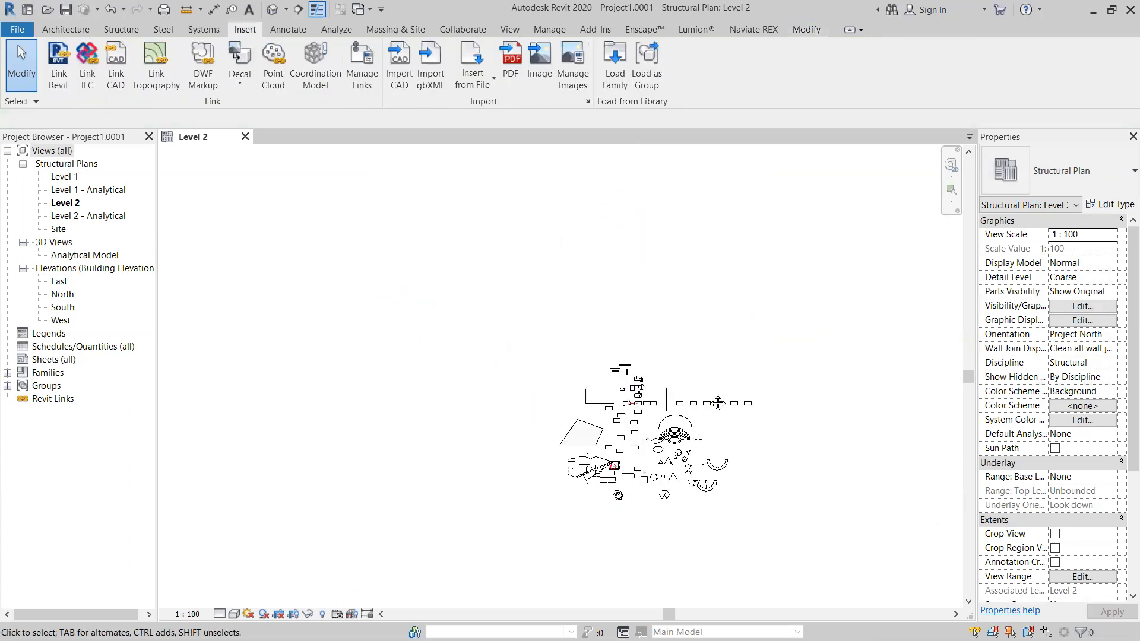
middle_click_drag(699, 346, 692, 339)
middle_click_drag(283, 168, 264, 164)
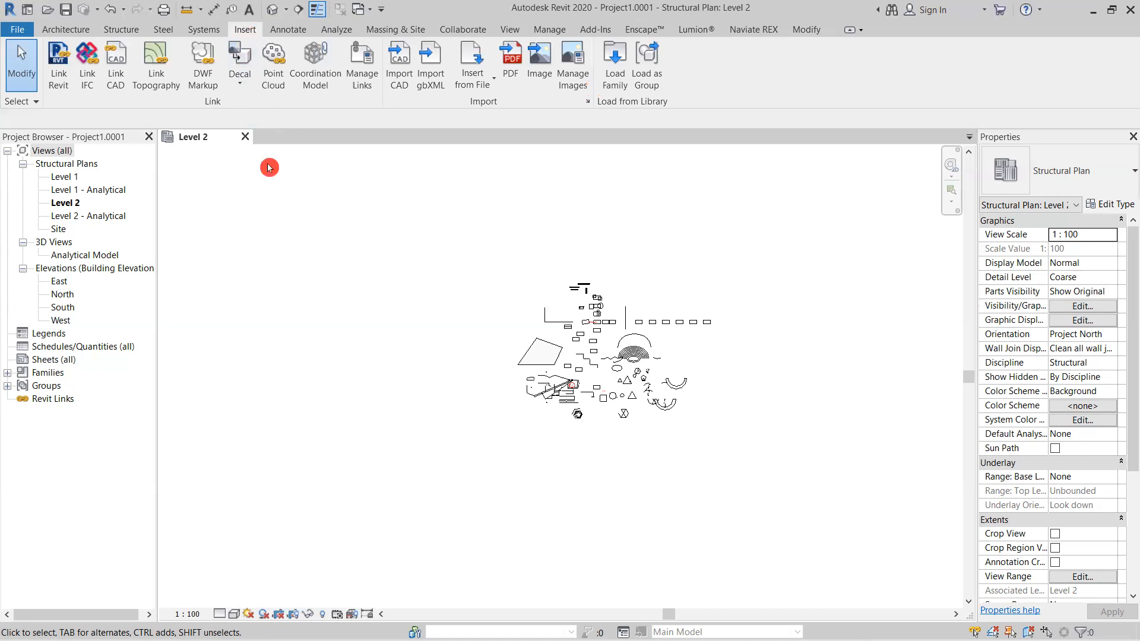
Step: Close Project1.0001 without saving its changes and leave the Home screen
left_click(246, 141)
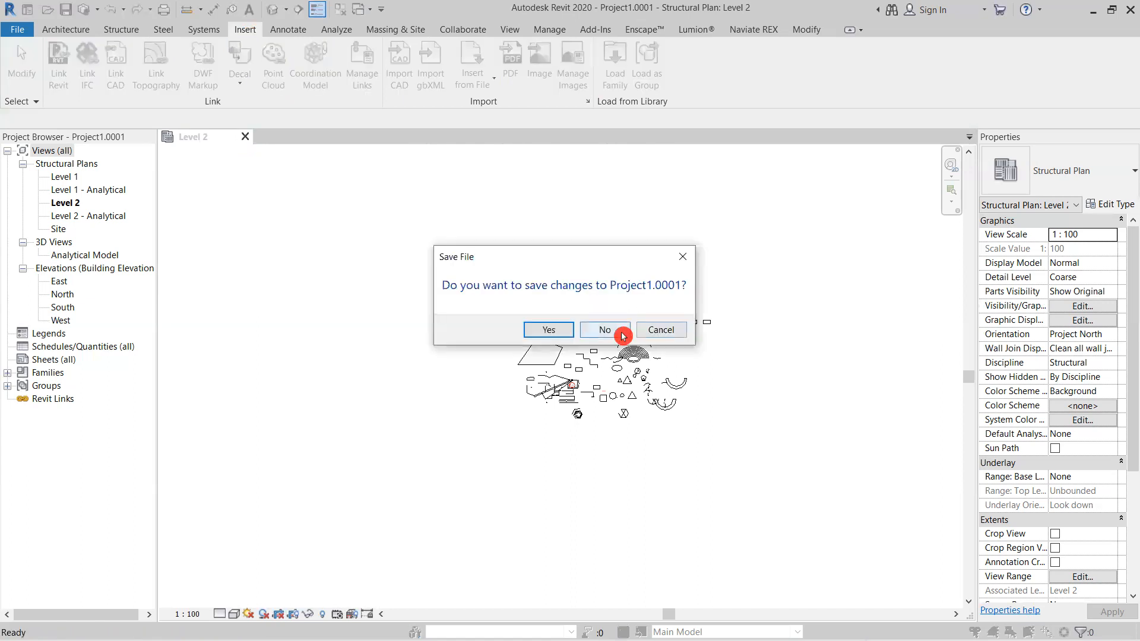
left_click(621, 331)
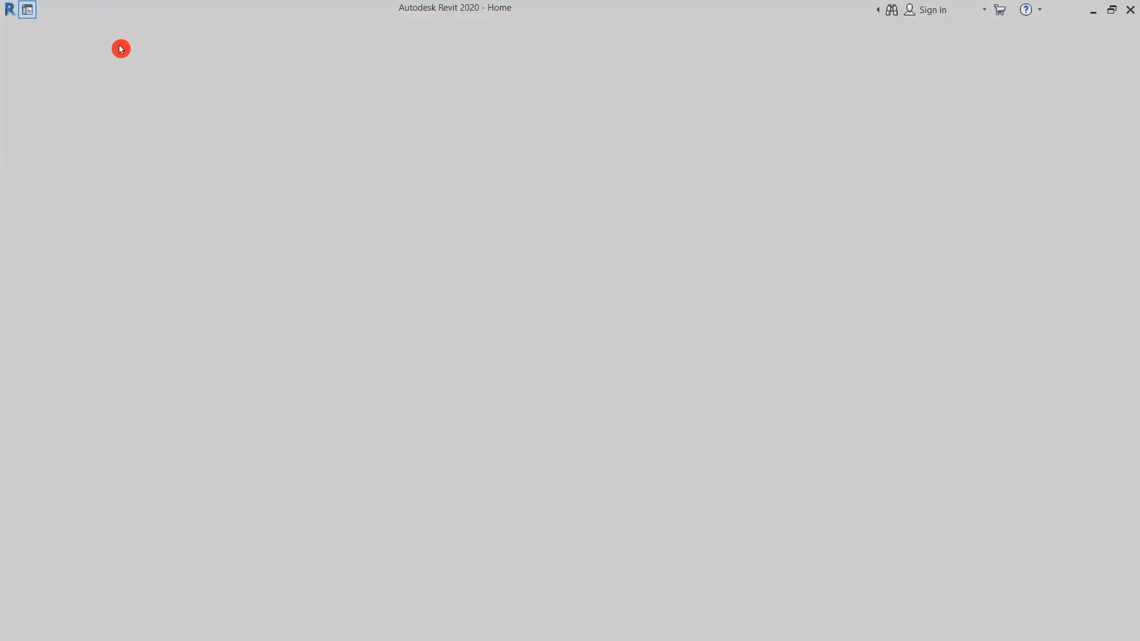
left_click(30, 13)
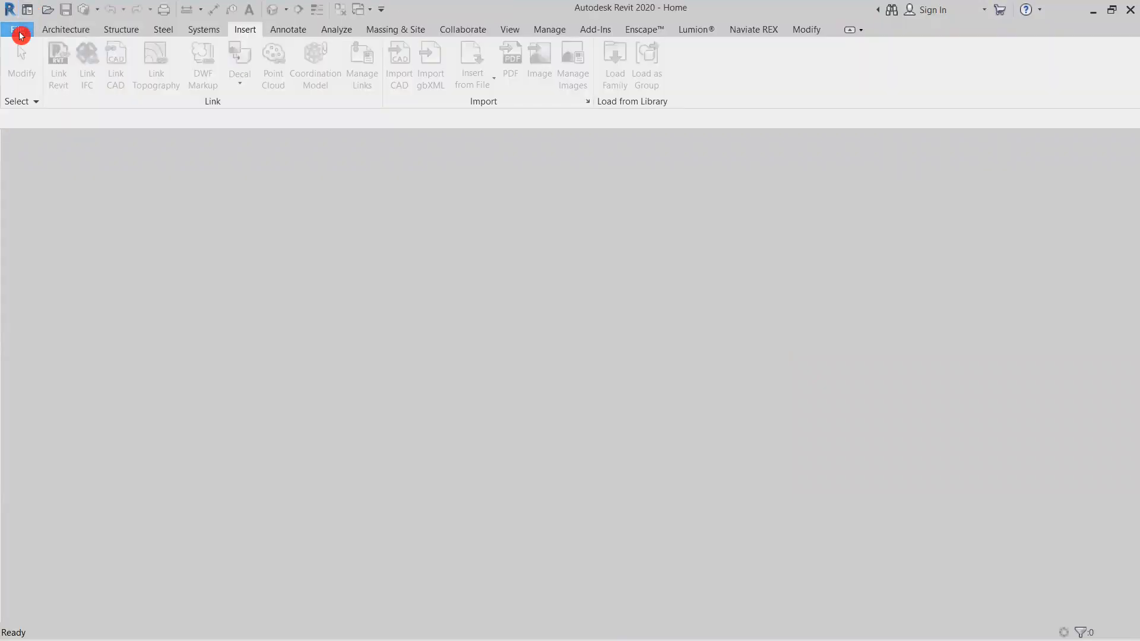
Step: Create a new project from the Architectural Template and widen the Project Browser
left_click(18, 30)
mouse_move(60, 99)
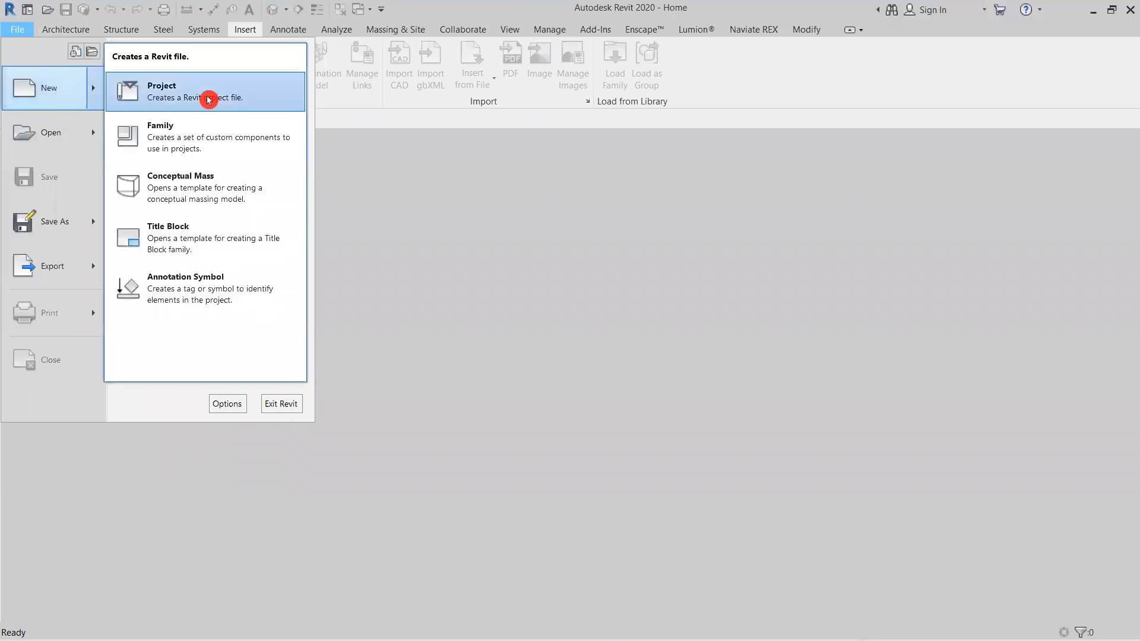
left_click(212, 99)
left_click(527, 299)
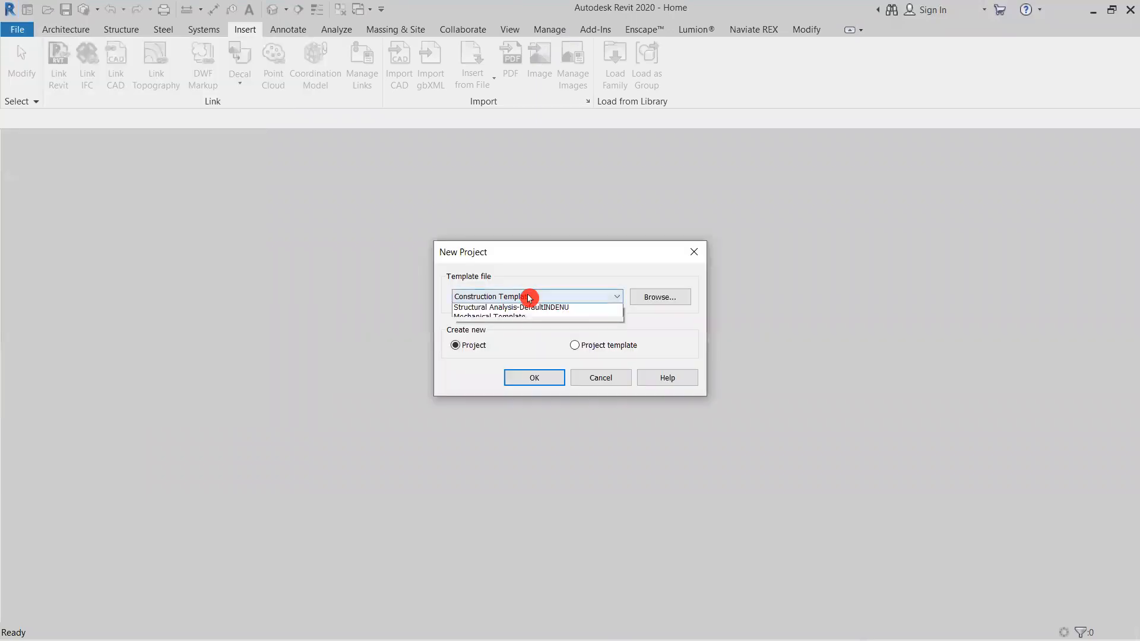
left_click(521, 322)
left_click(518, 302)
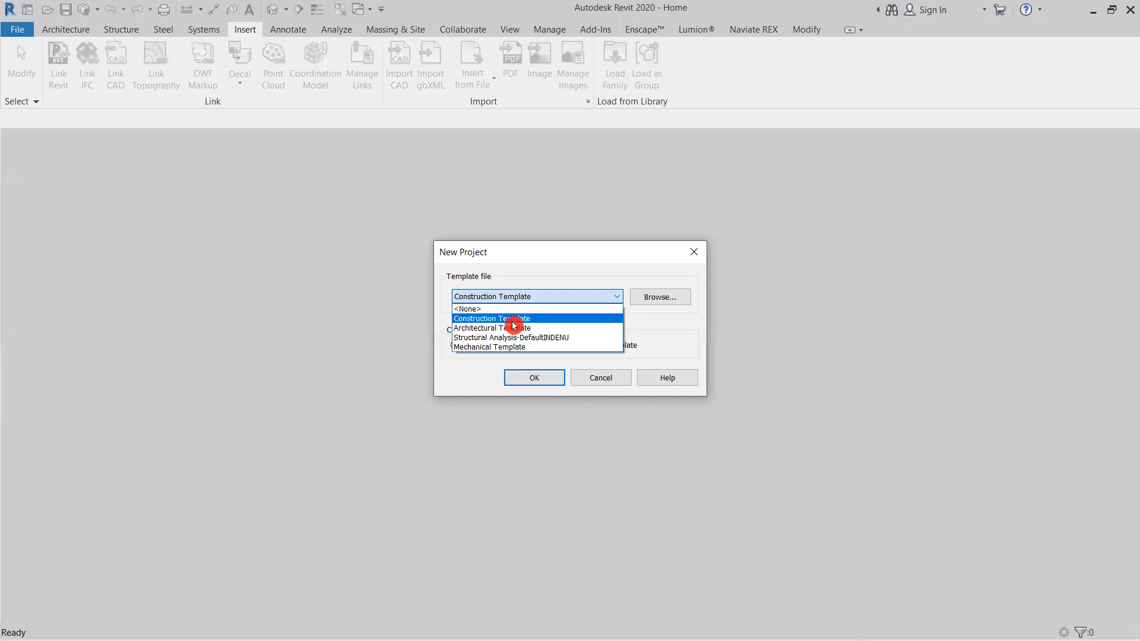
left_click(514, 327)
left_click(540, 378)
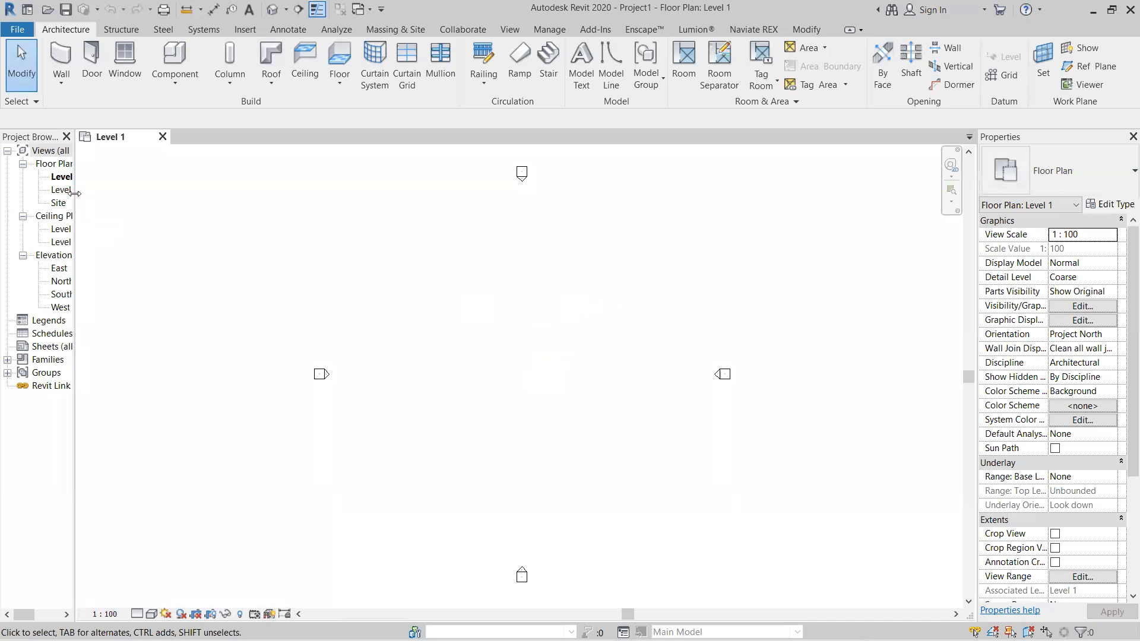
left_click(534, 278)
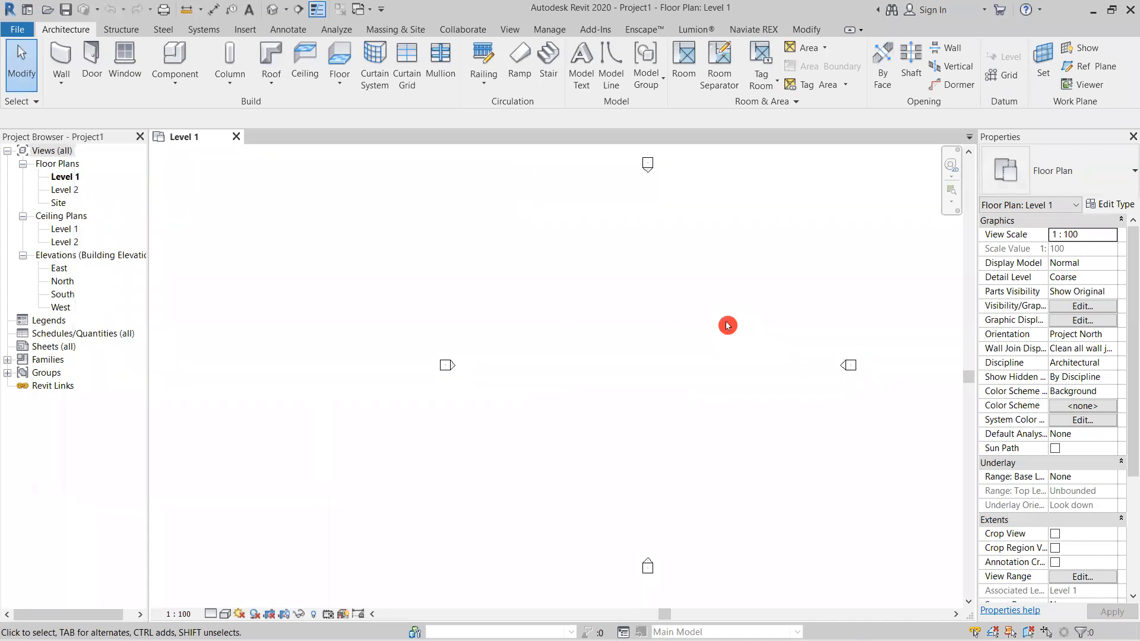
Step: Set the project's length units to meters with rounding to 2 decimal places
middle_click_drag(728, 326, 695, 318)
key("u")
key("n")
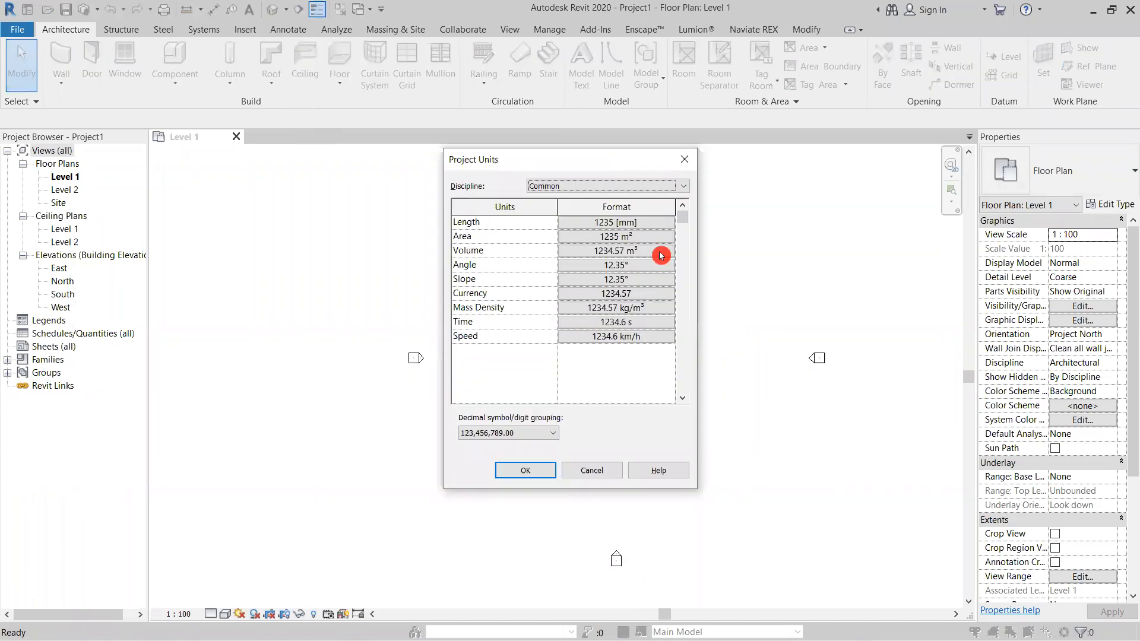
left_click(629, 223)
left_click(621, 245)
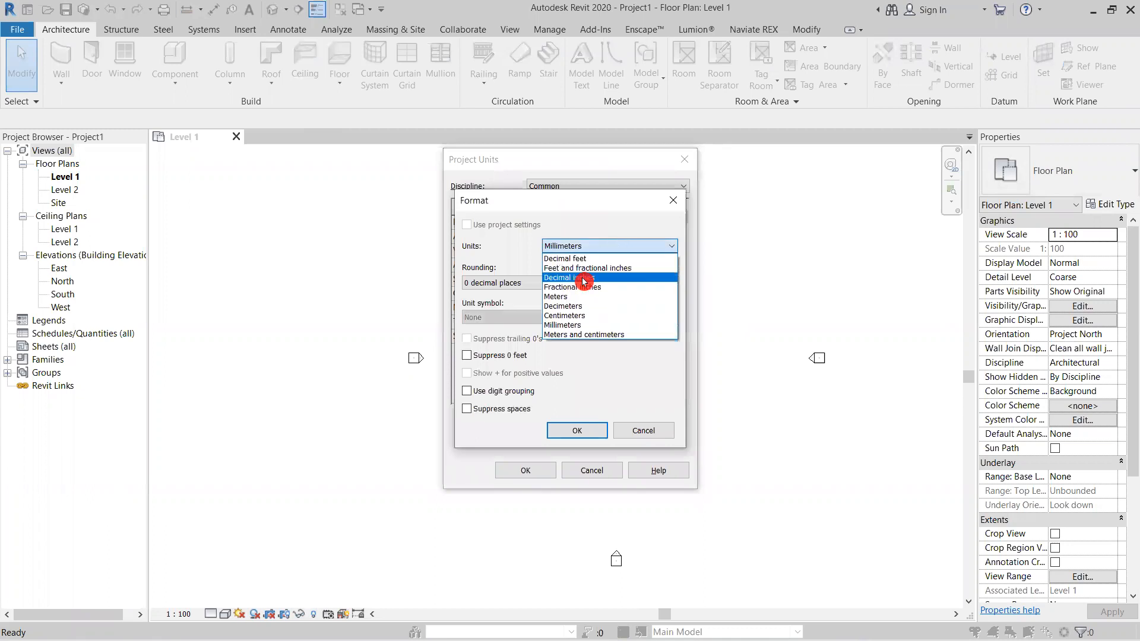
left_click(556, 296)
left_click(518, 283)
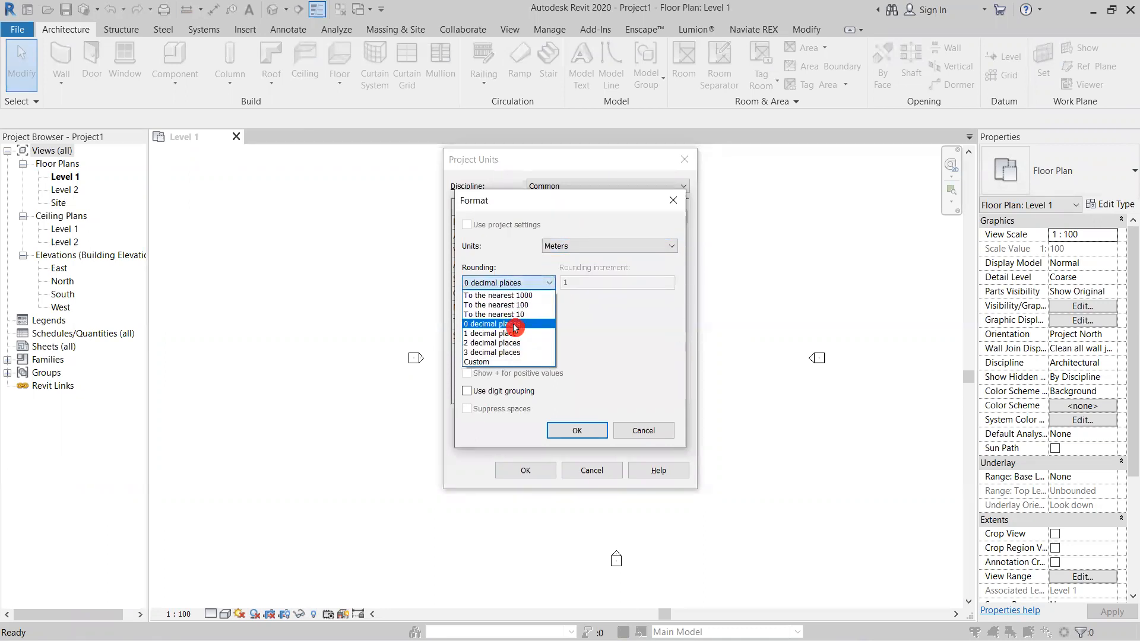
left_click(514, 343)
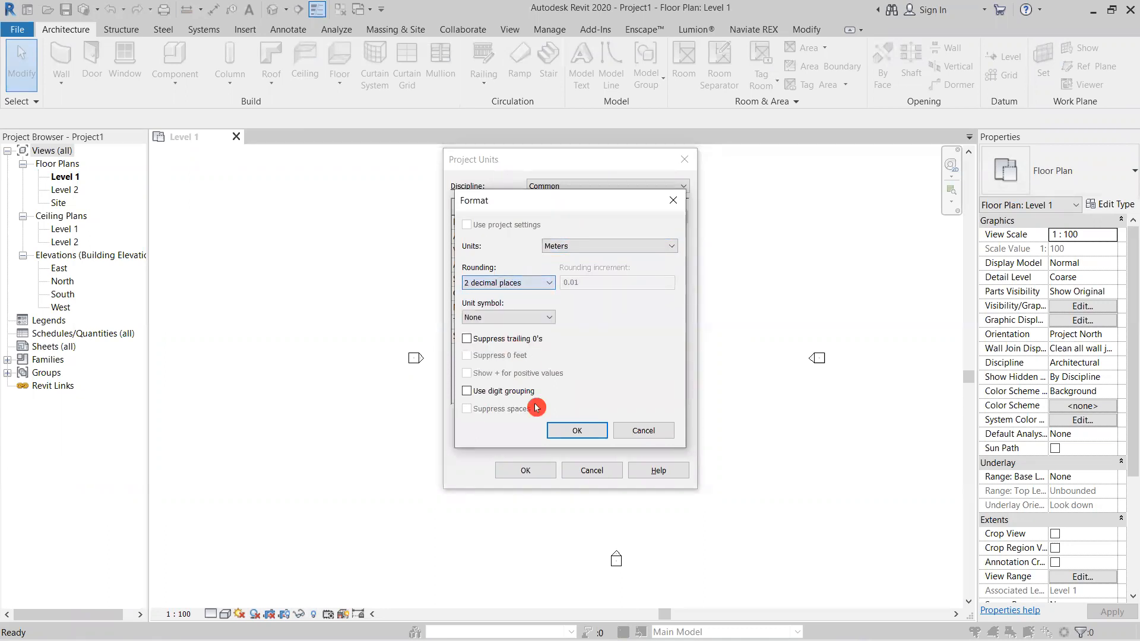
left_click(572, 435)
left_click(526, 471)
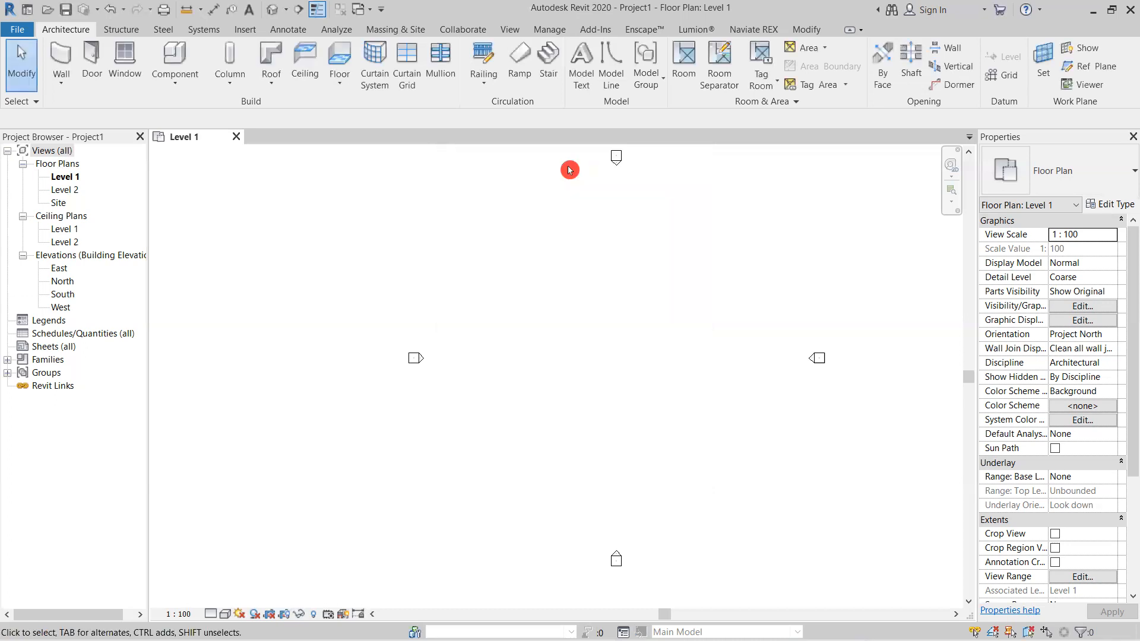
Step: Link the Revit model G+1.rvt from the Desktop into Level 1 with Auto - Origin to Origin positioning
left_click(252, 36)
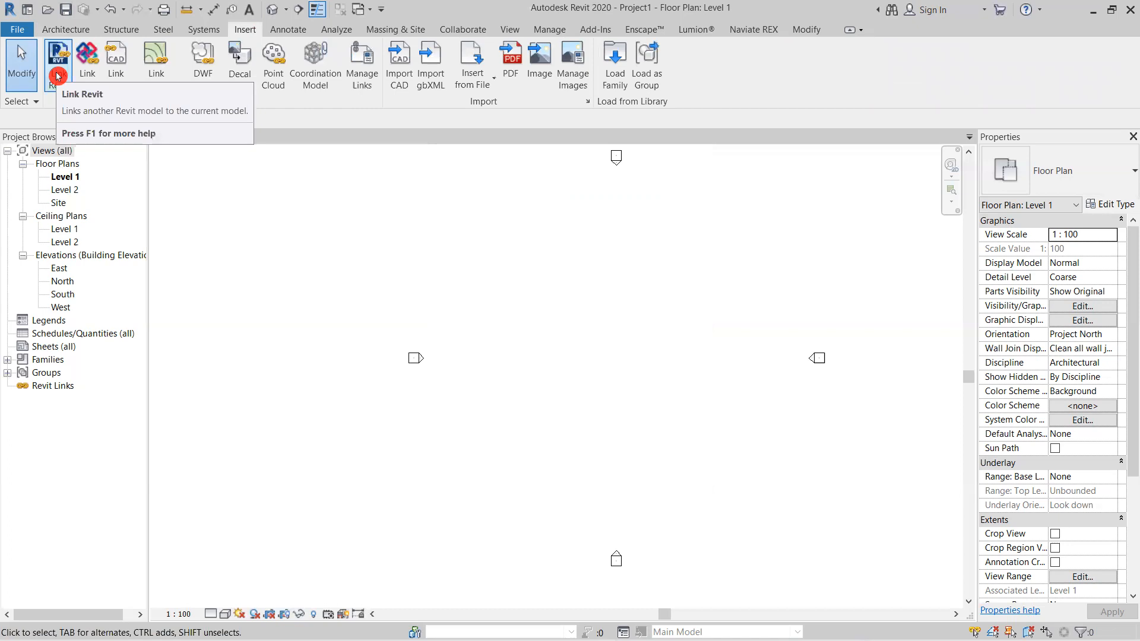
left_click(64, 87)
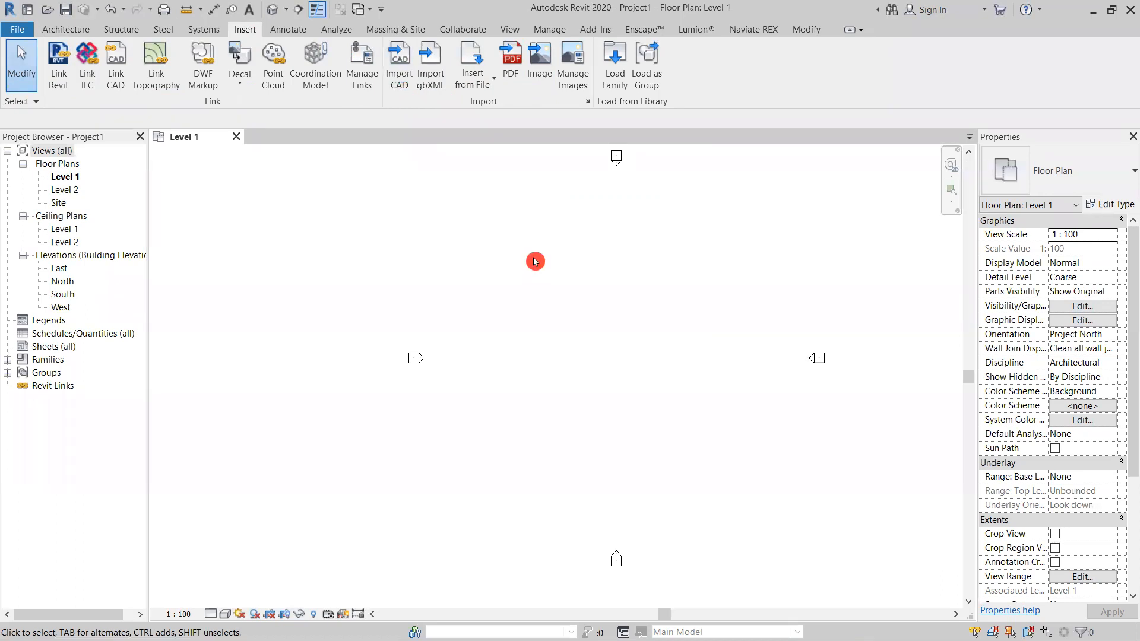
left_click(62, 90)
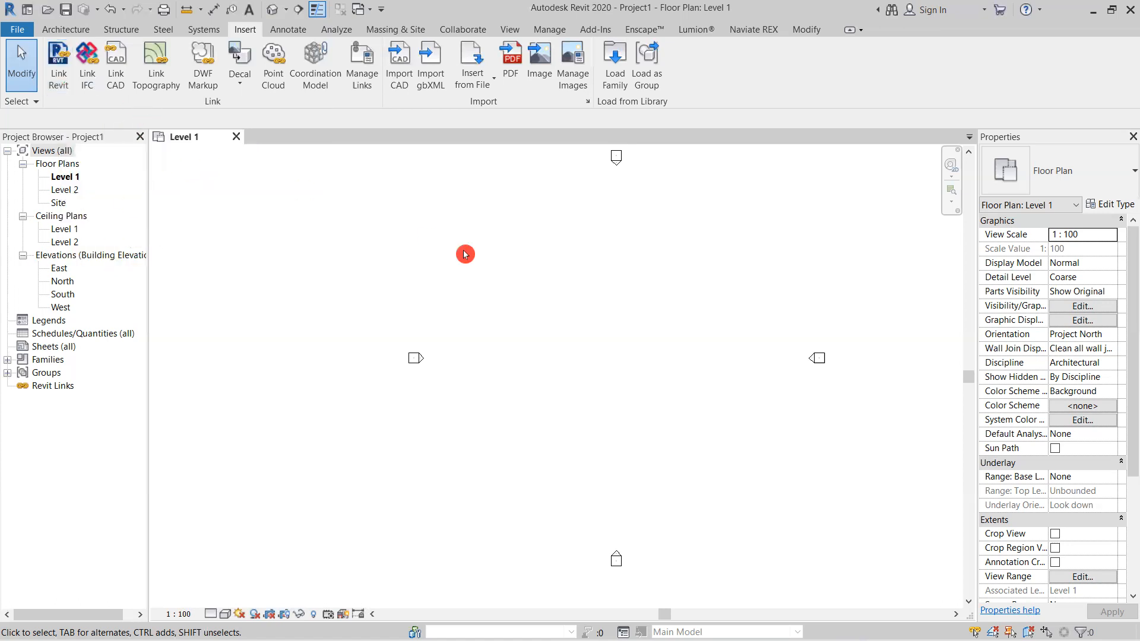
left_click(61, 73)
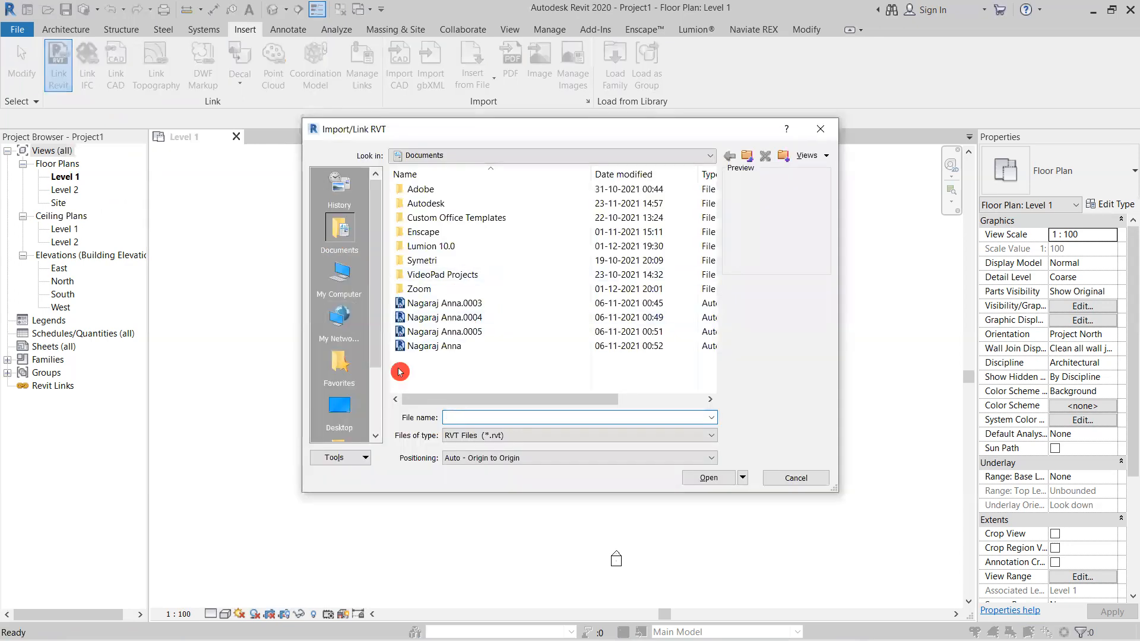
left_click(339, 407)
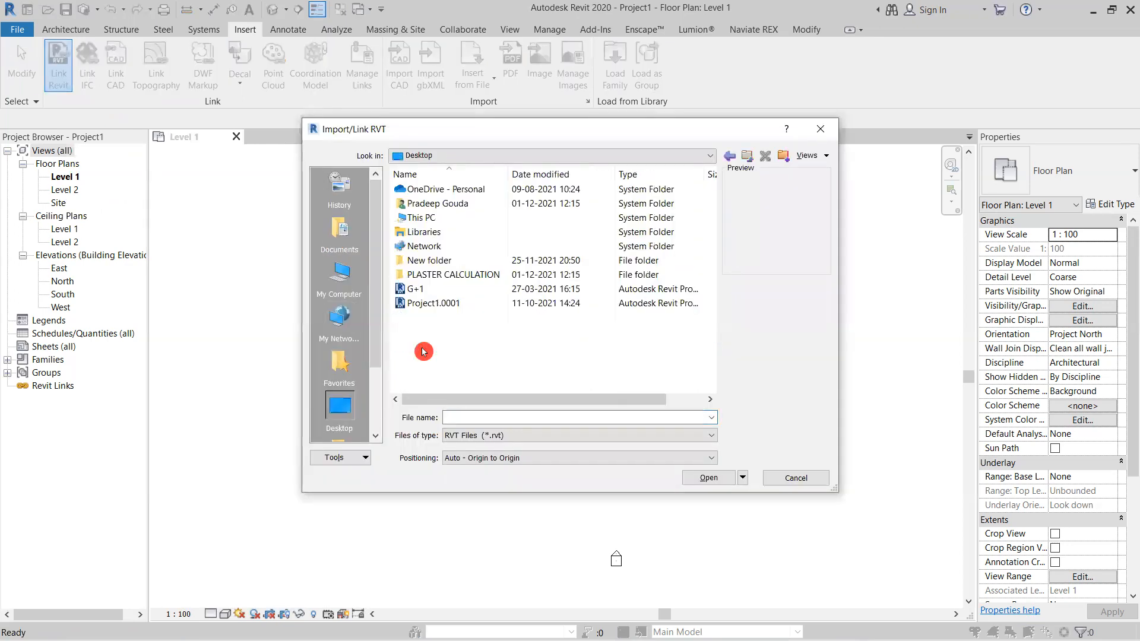
left_click(423, 289)
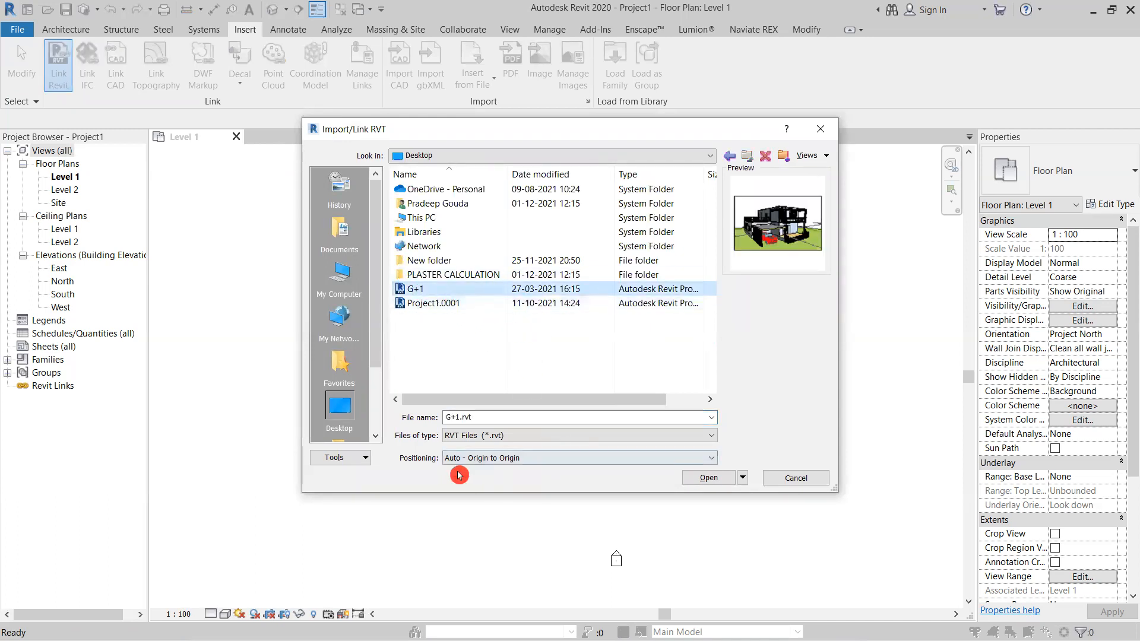
left_click(708, 477)
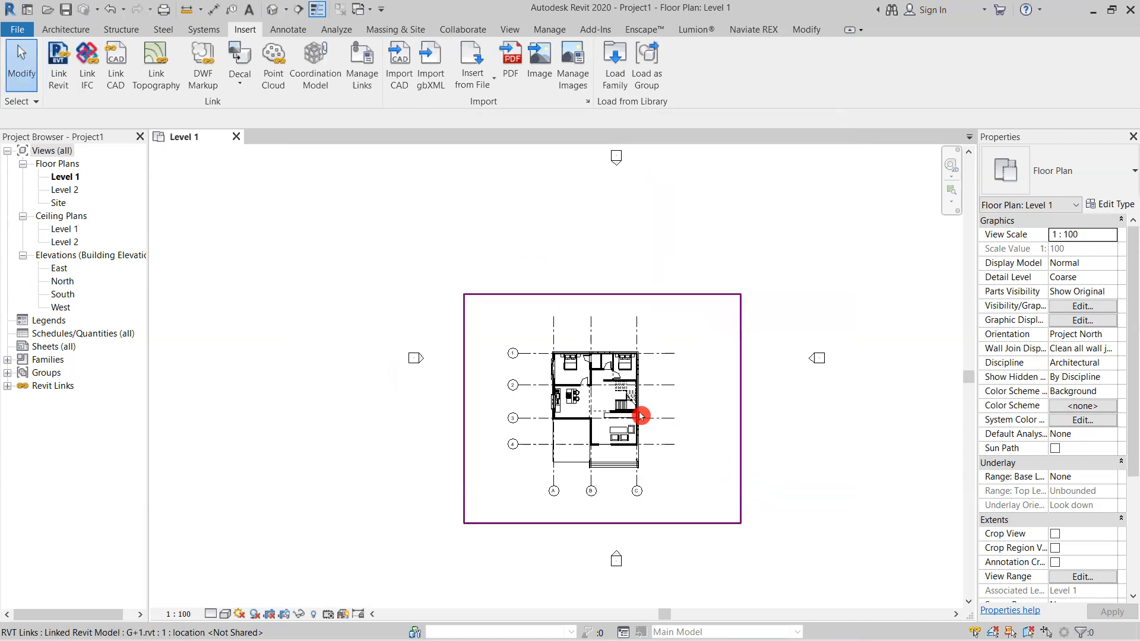
Step: Examine the linked G+1 model's floor plan and grids on Level 1
scroll(638, 415, "up", 6)
scroll(722, 420, "down", 7)
middle_click_drag(705, 399, 687, 387)
scroll(687, 386, "up", 6)
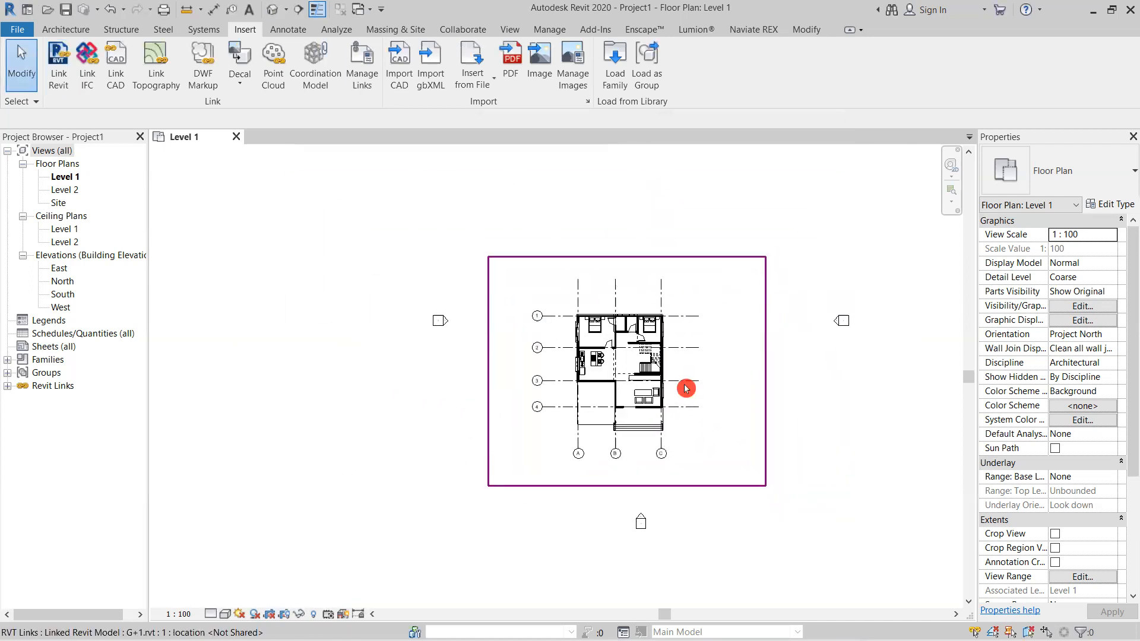
scroll(698, 349, "down", 5)
scroll(699, 344, "up", 5)
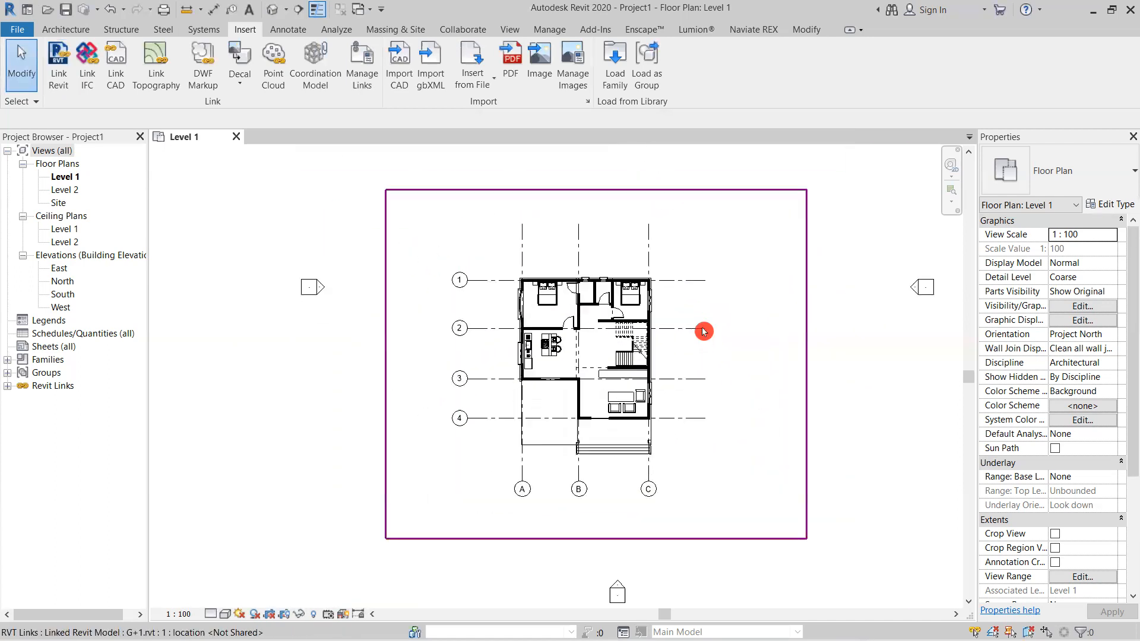
scroll(704, 336, "down", 2)
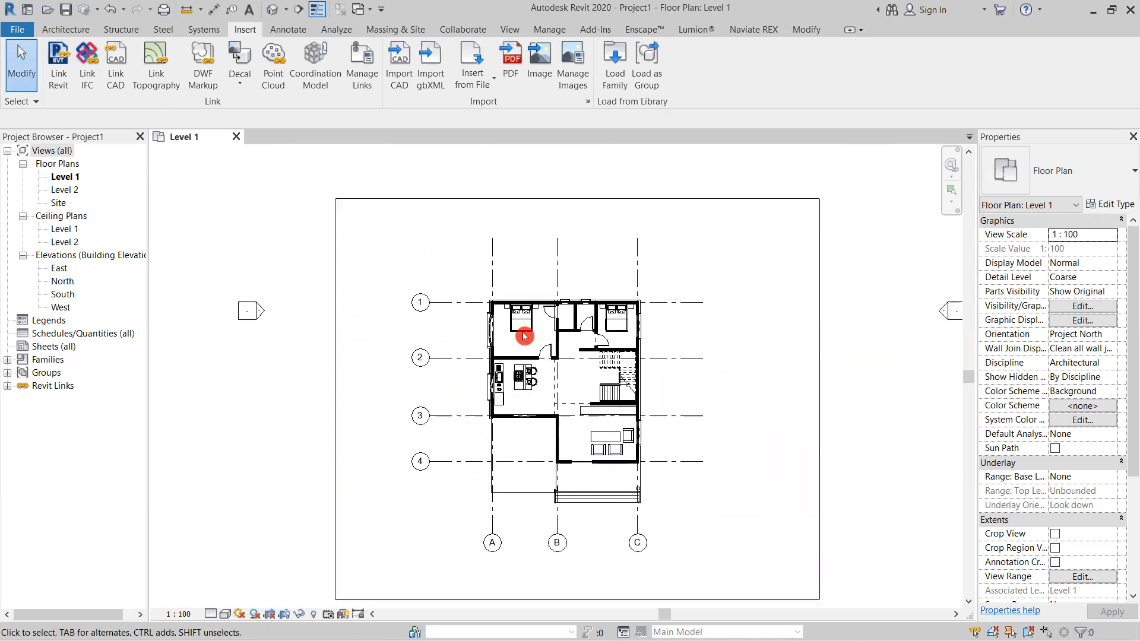
Step: Open the IFC export settings for the current project and leave them without exporting
middle_click_drag(680, 417, 696, 380)
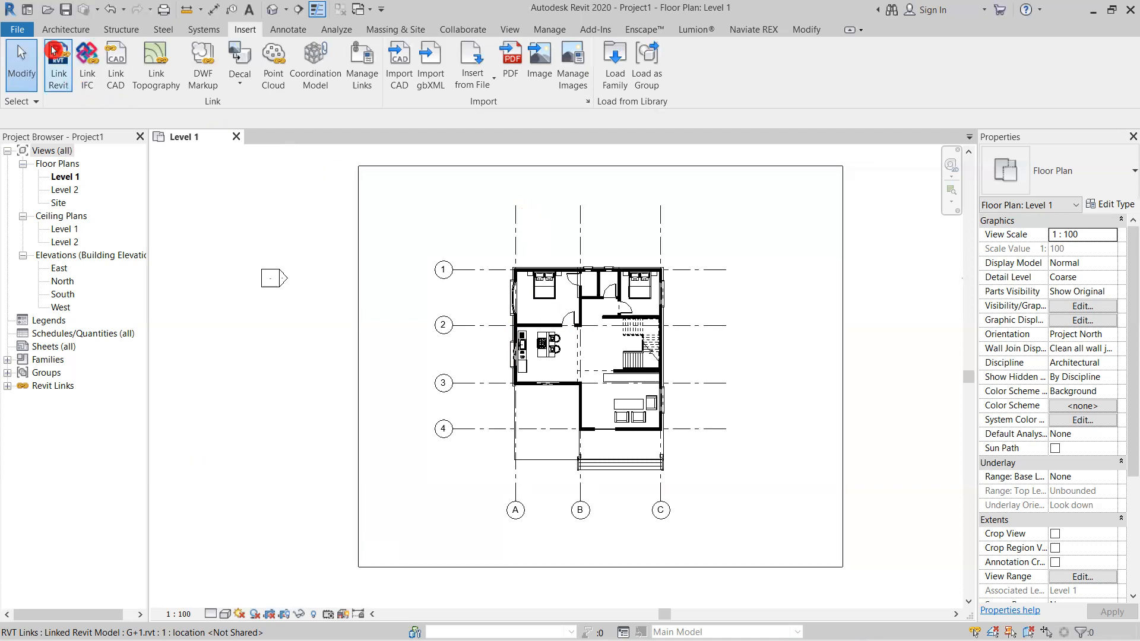
left_click(19, 29)
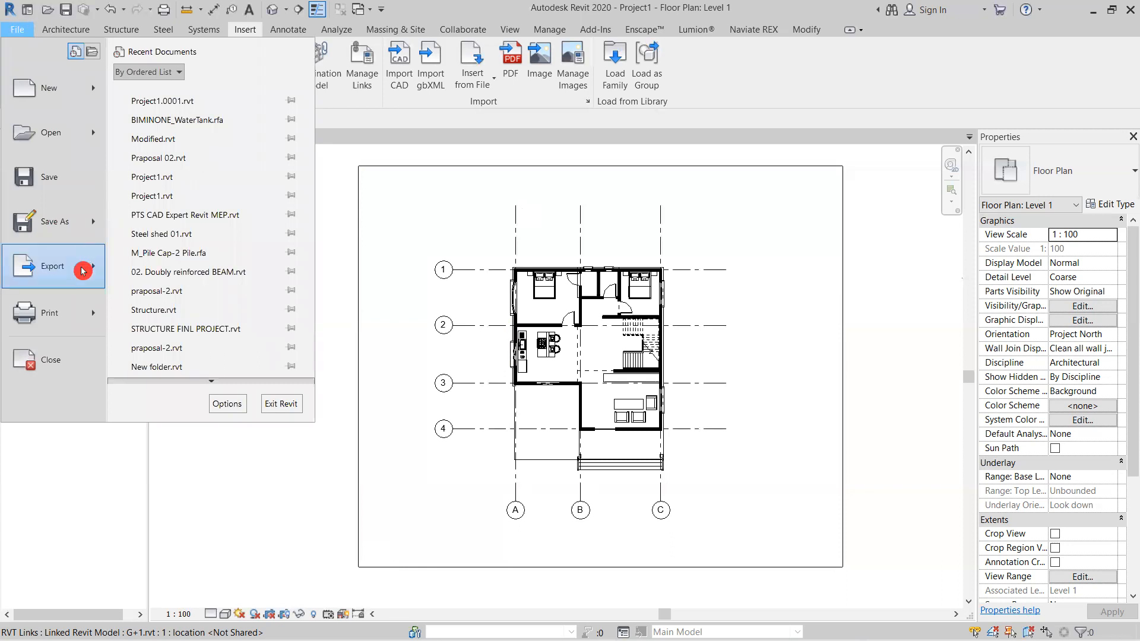
mouse_move(82, 272)
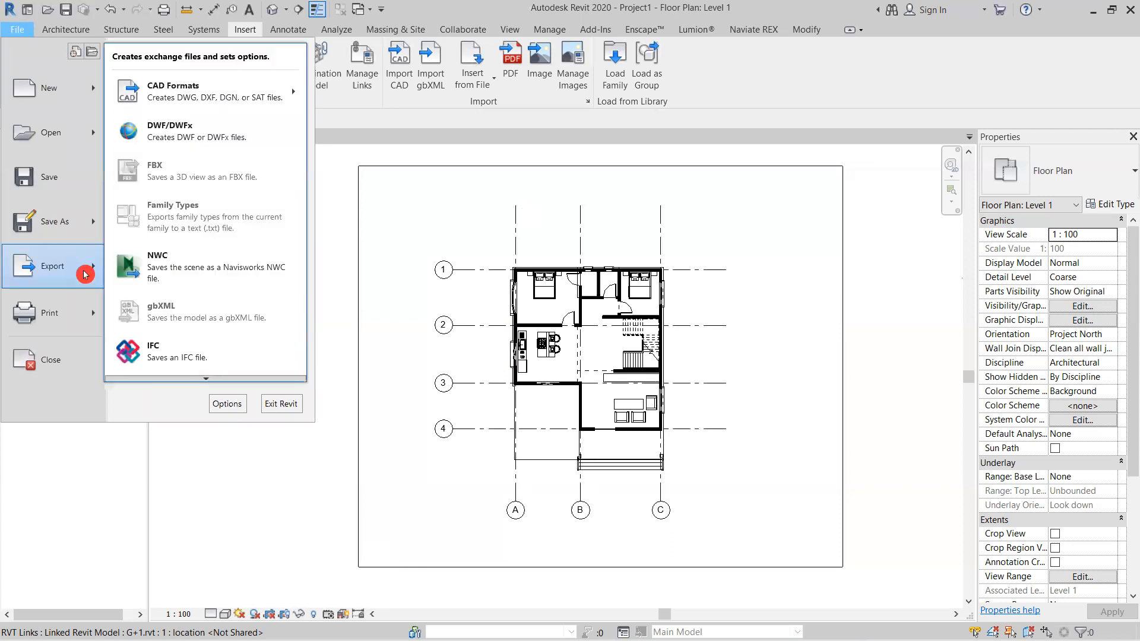
left_click(209, 360)
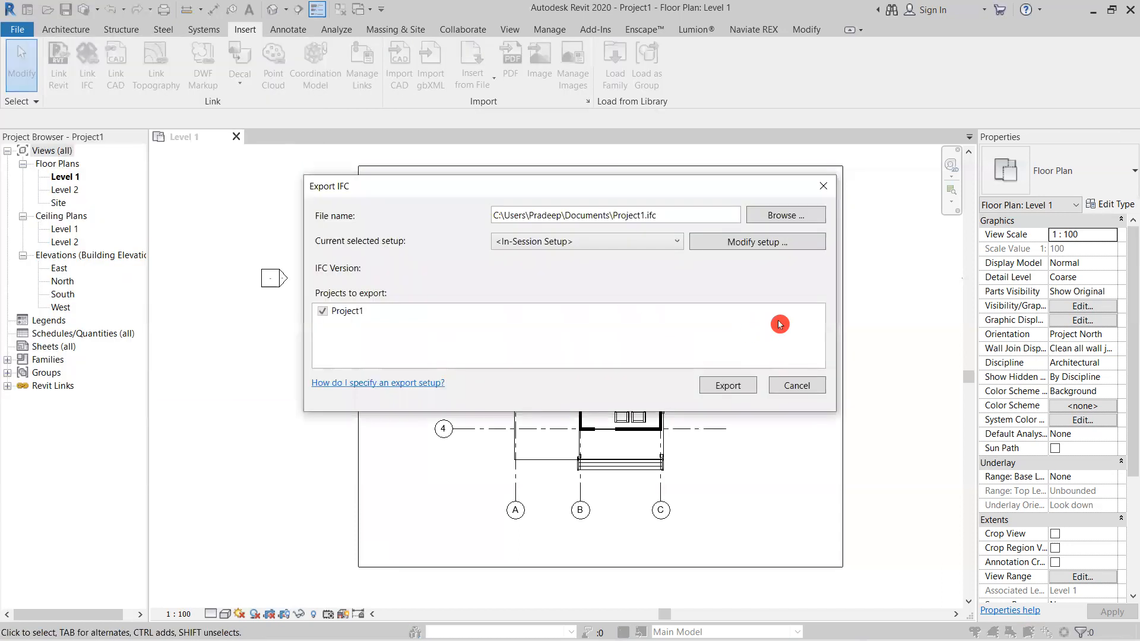
left_click(829, 188)
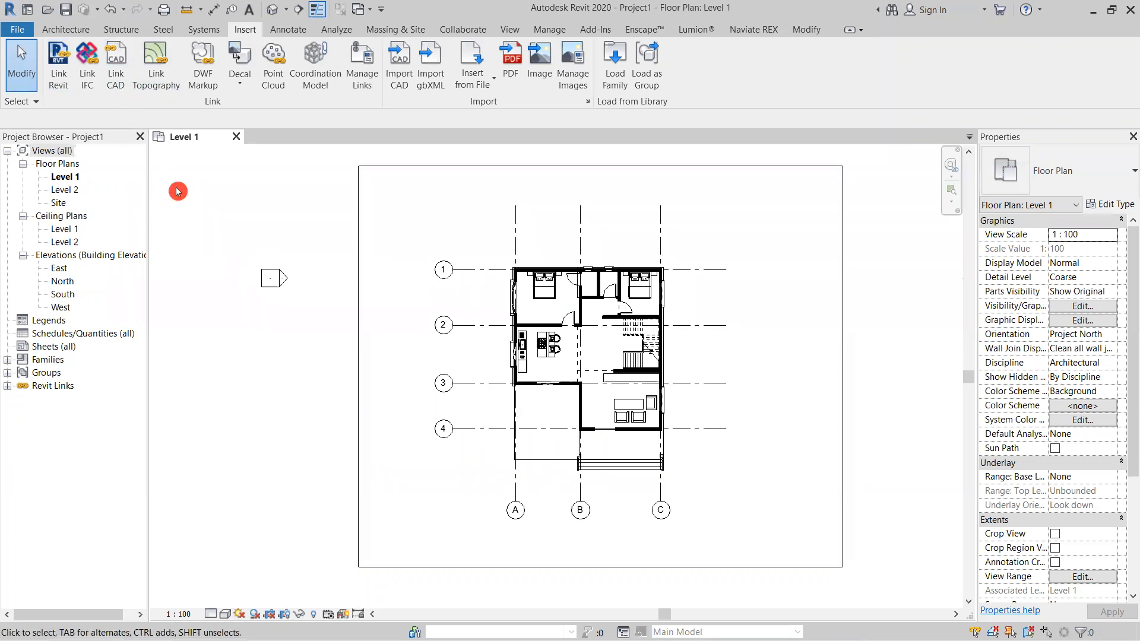
Step: Link the CAD drawing For IntaMoj.dwg into the Level 1 floor plan
scroll(473, 329, "down", 5)
middle_click_drag(674, 398, 896, 400)
scroll(879, 398, "up", 2)
scroll(734, 334, "up", 6)
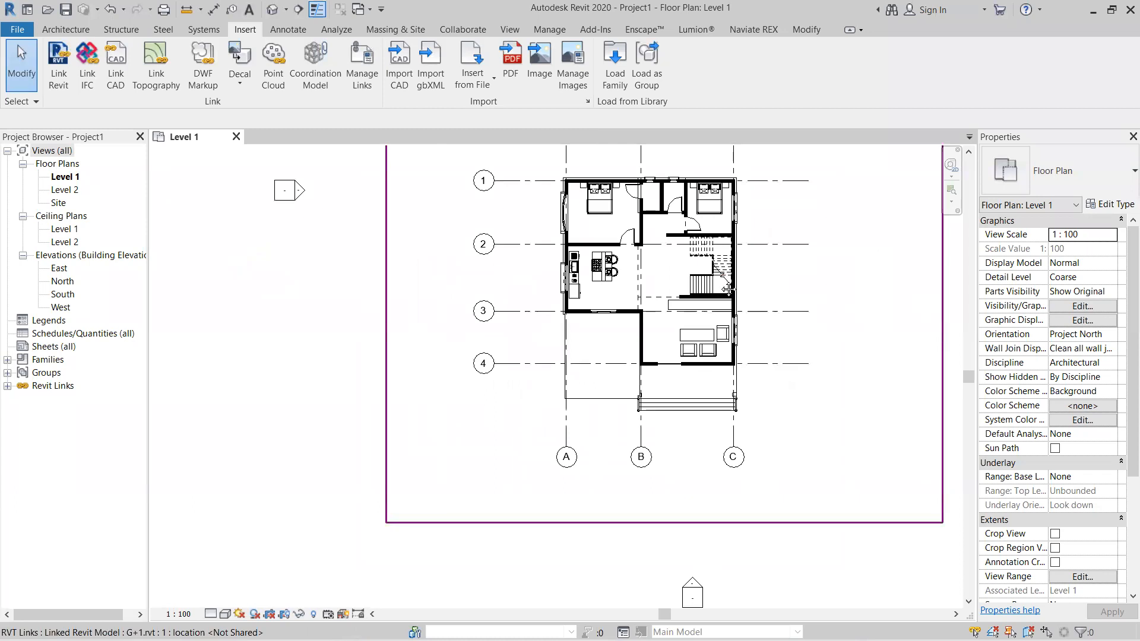
scroll(604, 420, "down", 2)
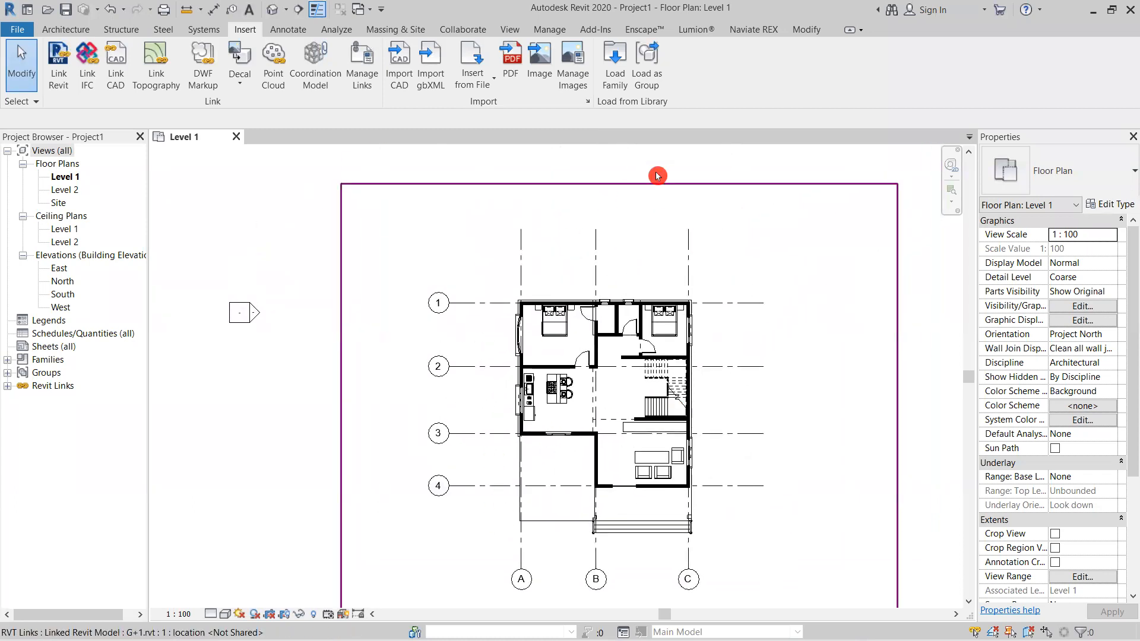
left_click(122, 89)
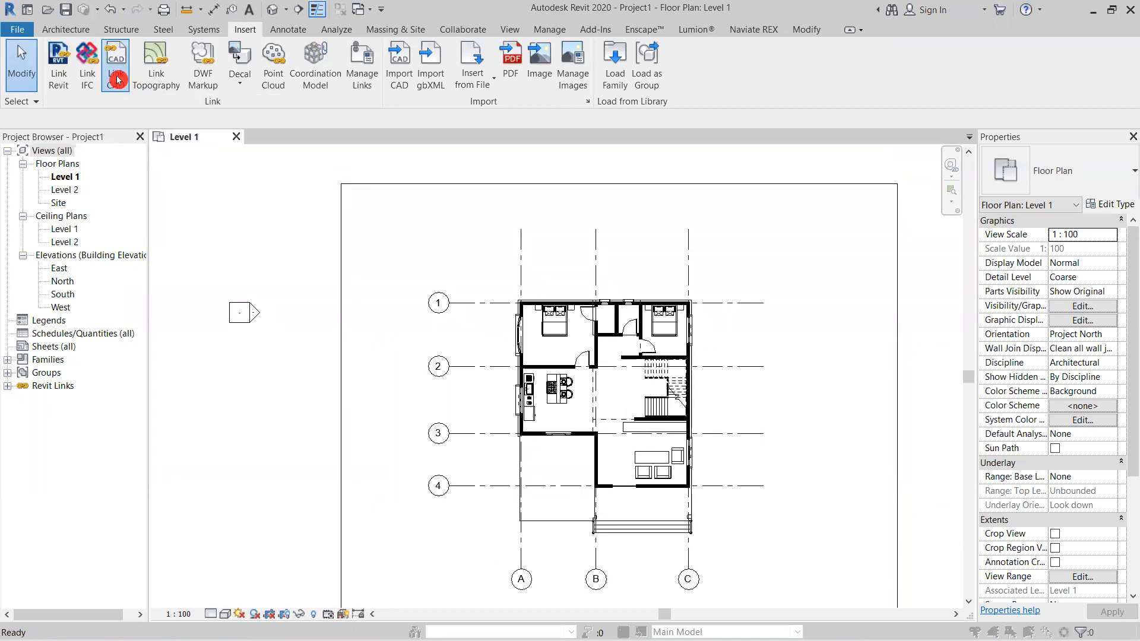
left_click(453, 266)
left_click(730, 499)
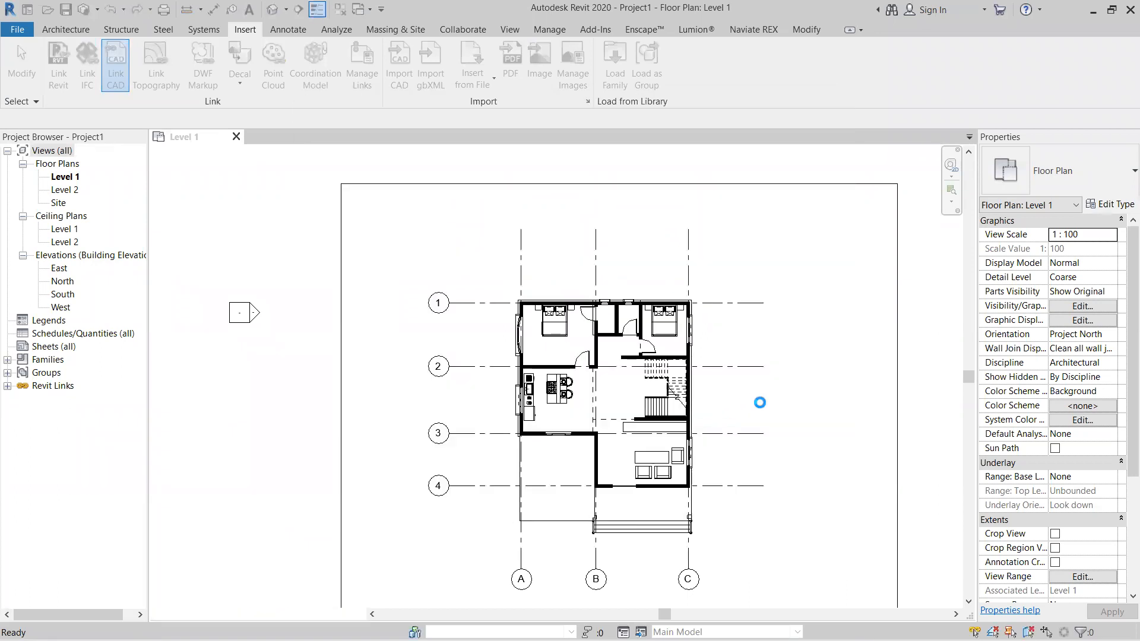
Step: Examine the linked CAD drawing's floor plans, elevation, section and schedule of openings on Level 1
scroll(759, 403, "down", 3)
scroll(800, 400, "down", 3)
middle_click_drag(801, 402, 605, 493)
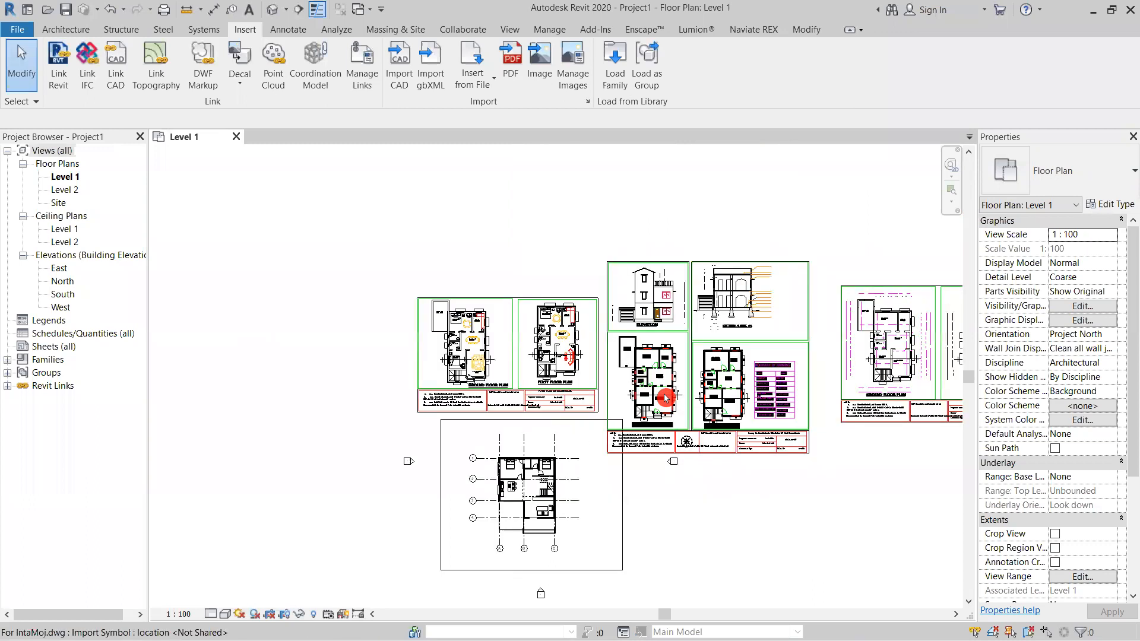
scroll(665, 395, "up", 7)
middle_click_drag(741, 326, 739, 349)
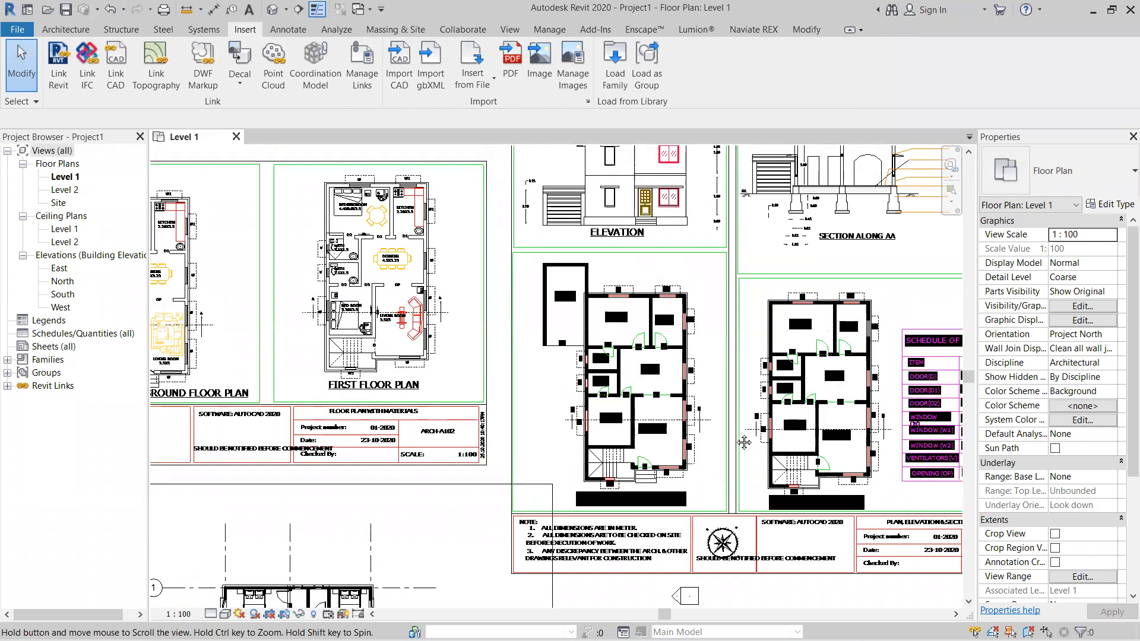
scroll(667, 393, "up", 3)
scroll(493, 417, "up", 3)
scroll(498, 416, "down", 7)
scroll(499, 418, "up", 1)
scroll(742, 392, "down", 3)
scroll(741, 392, "up", 3)
scroll(834, 329, "up", 3)
scroll(813, 376, "down", 2)
scroll(814, 375, "down", 3)
middle_click_drag(814, 375, 373, 331)
scroll(672, 393, "down", 1)
middle_click_drag(671, 392, 178, 391)
scroll(178, 392, "down", 2)
scroll(416, 246, "up", 1)
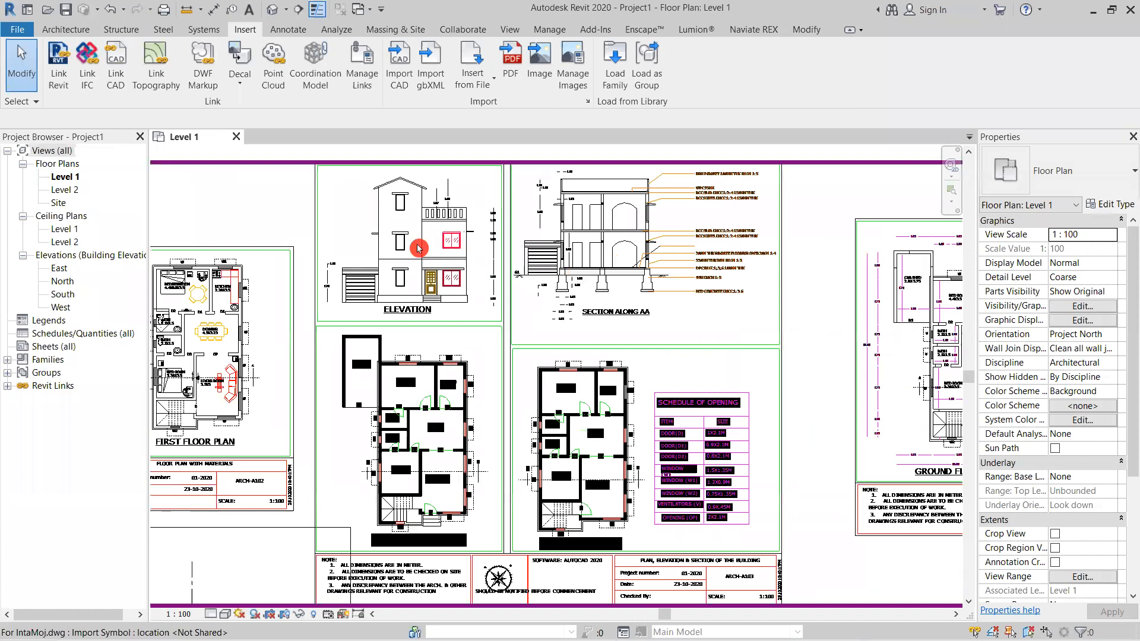
scroll(418, 247, "up", 3)
scroll(612, 326, "up", 1)
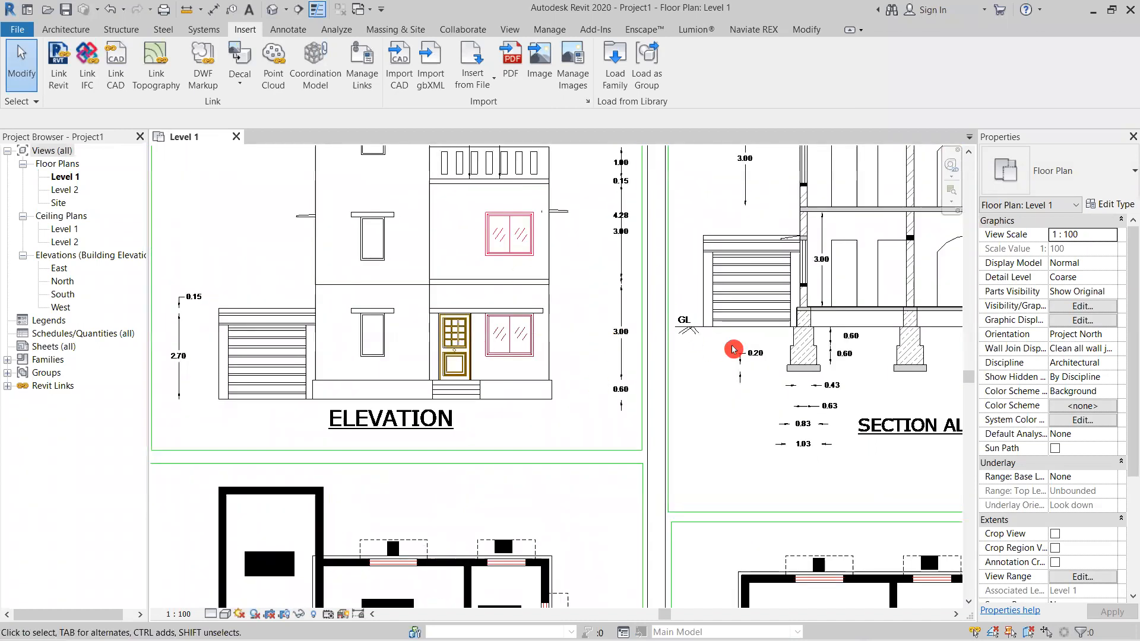
scroll(734, 349, "down", 3)
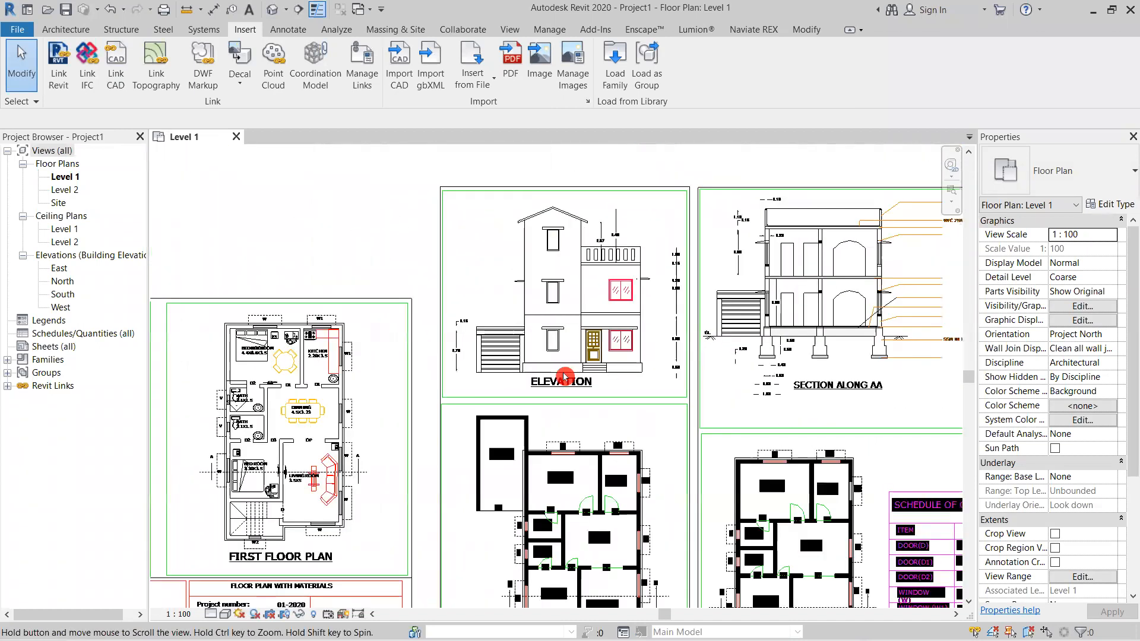
middle_click_drag(564, 375, 565, 376)
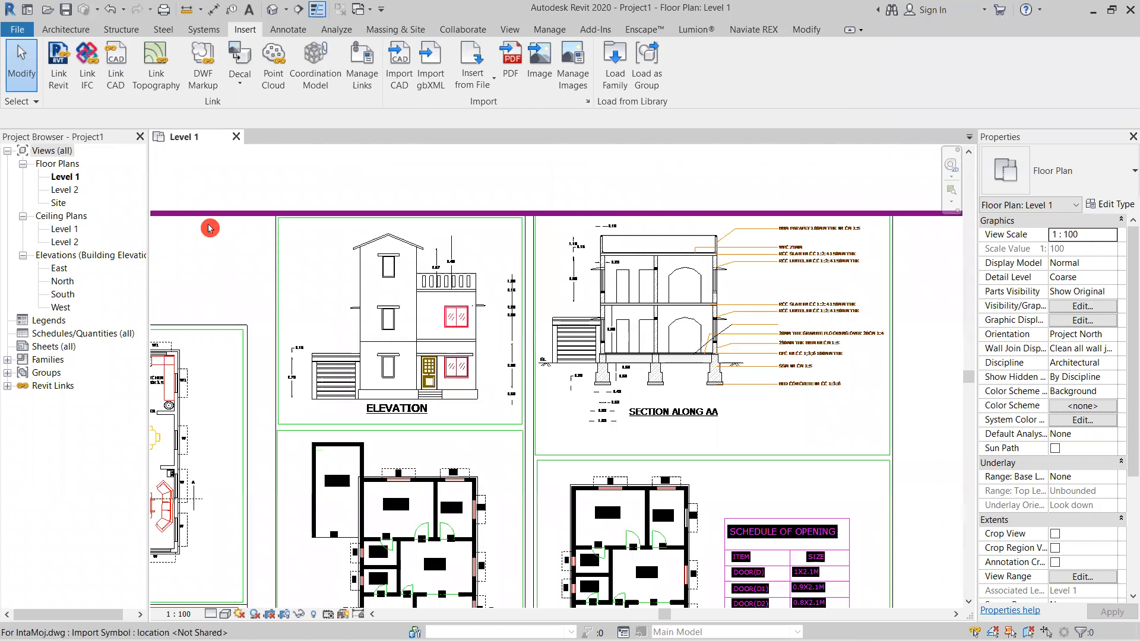
Step: List the project's Revit links, select G+1.rvt, and inspect the linked model's plan alongside the CAD sheets
left_click(8, 387)
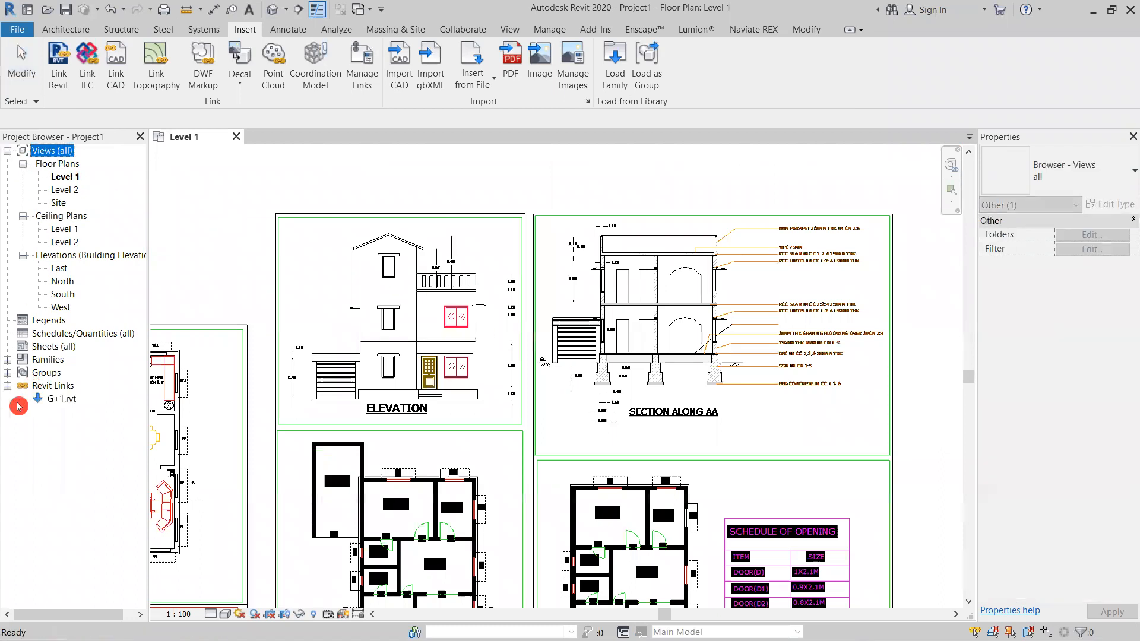
left_click(62, 400)
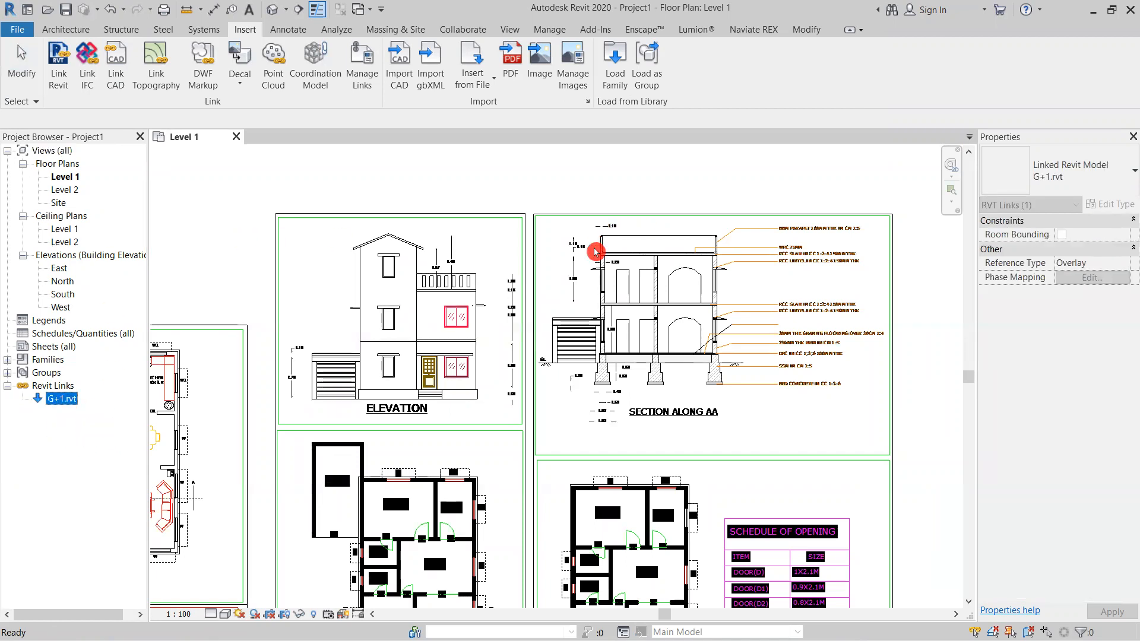
scroll(555, 327, "down", 3)
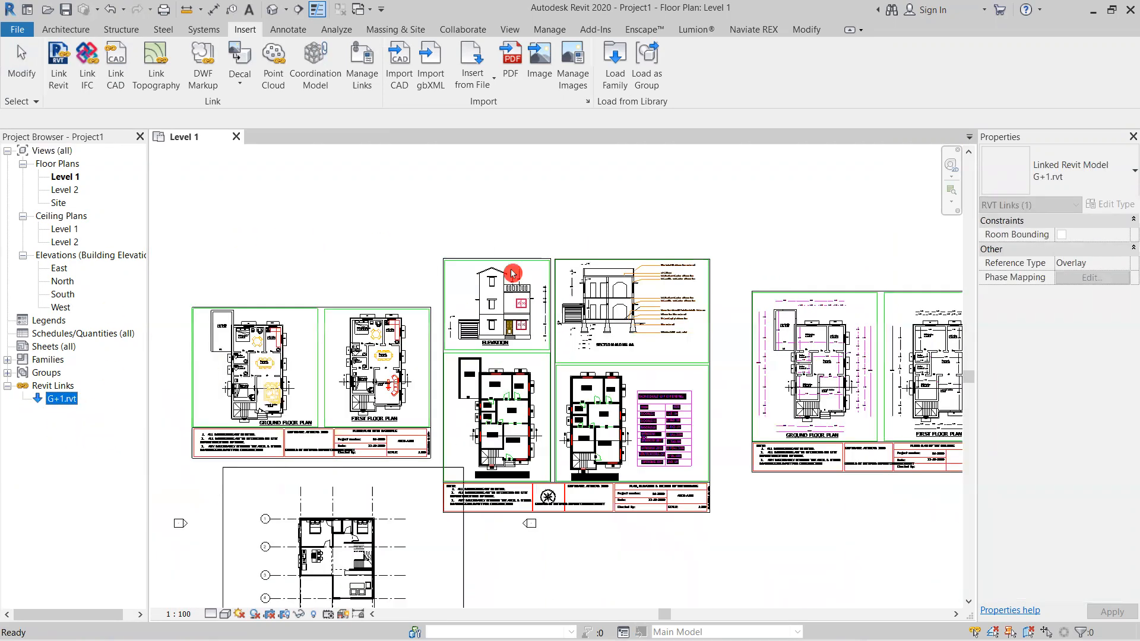
scroll(695, 386, "down", 1)
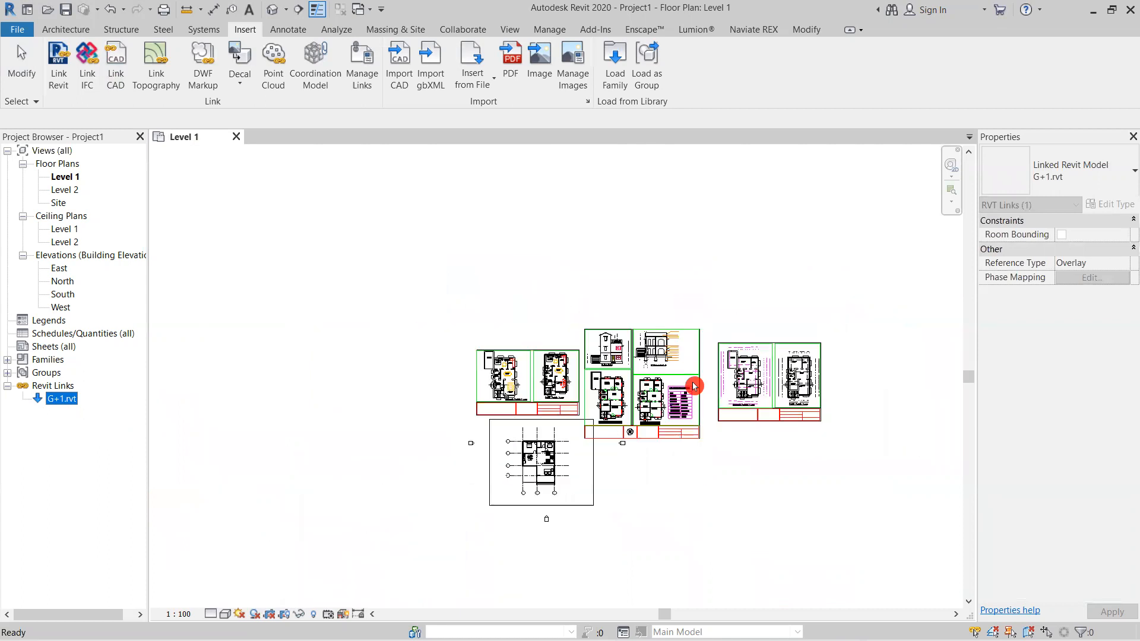
scroll(695, 386, "down", 1)
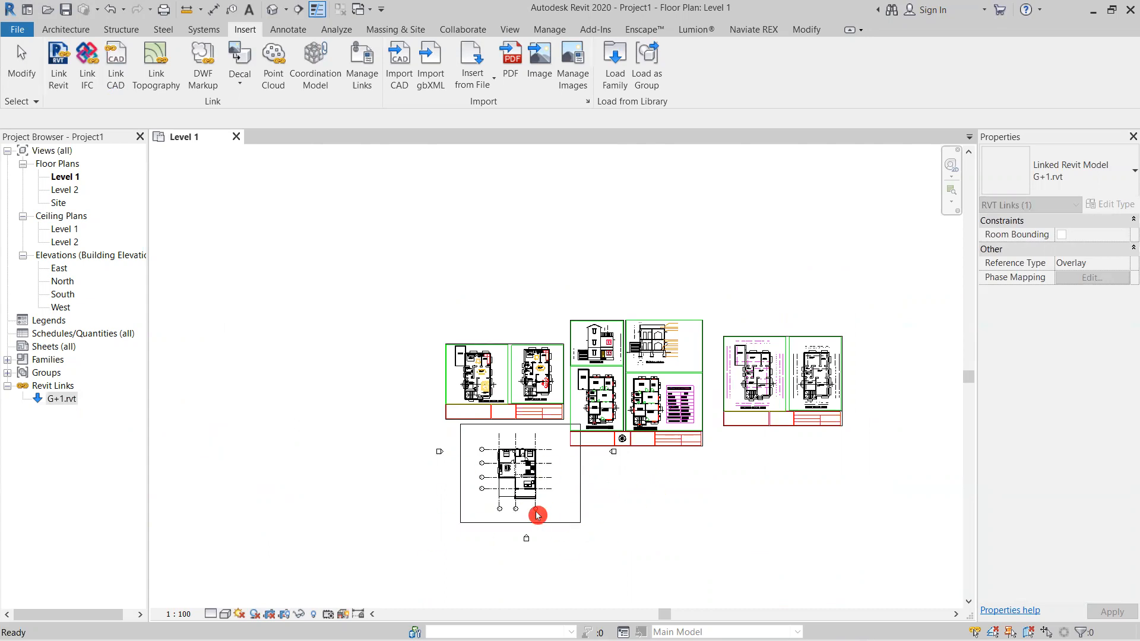
scroll(538, 515, "up", 10)
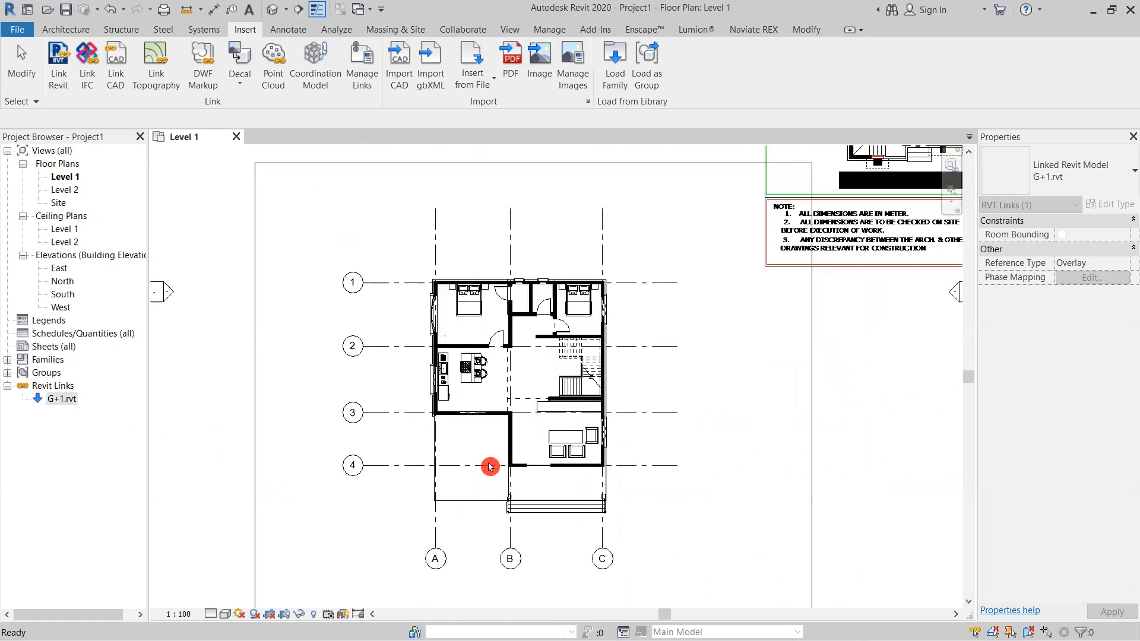
scroll(873, 397, "down", 1)
left_click(873, 398)
scroll(480, 372, "up", 5)
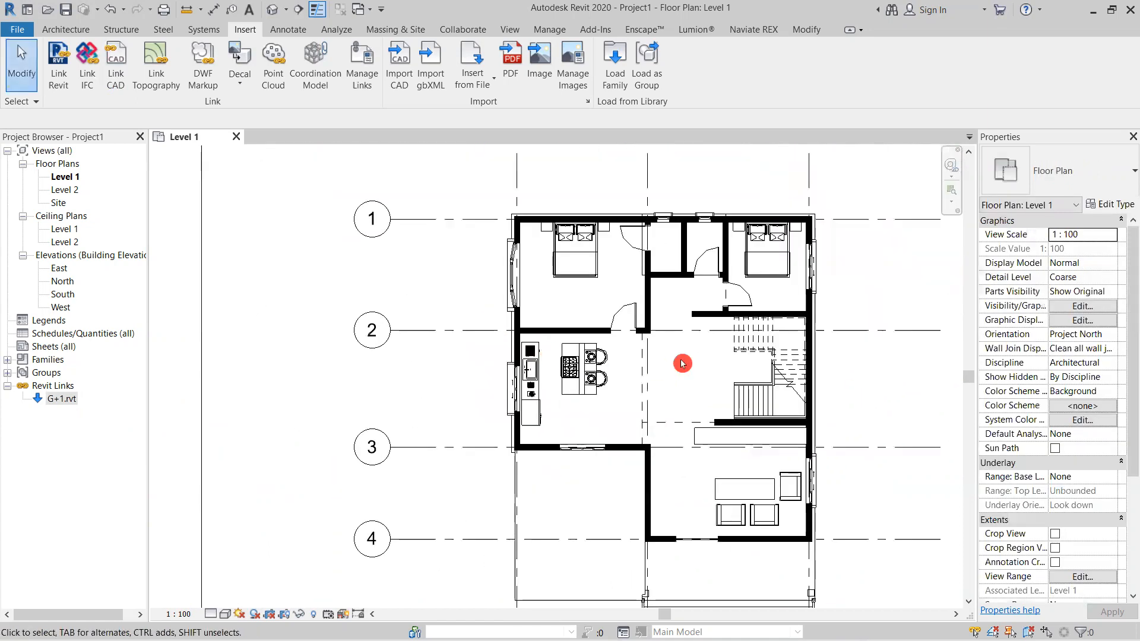
middle_click_drag(672, 377, 662, 380)
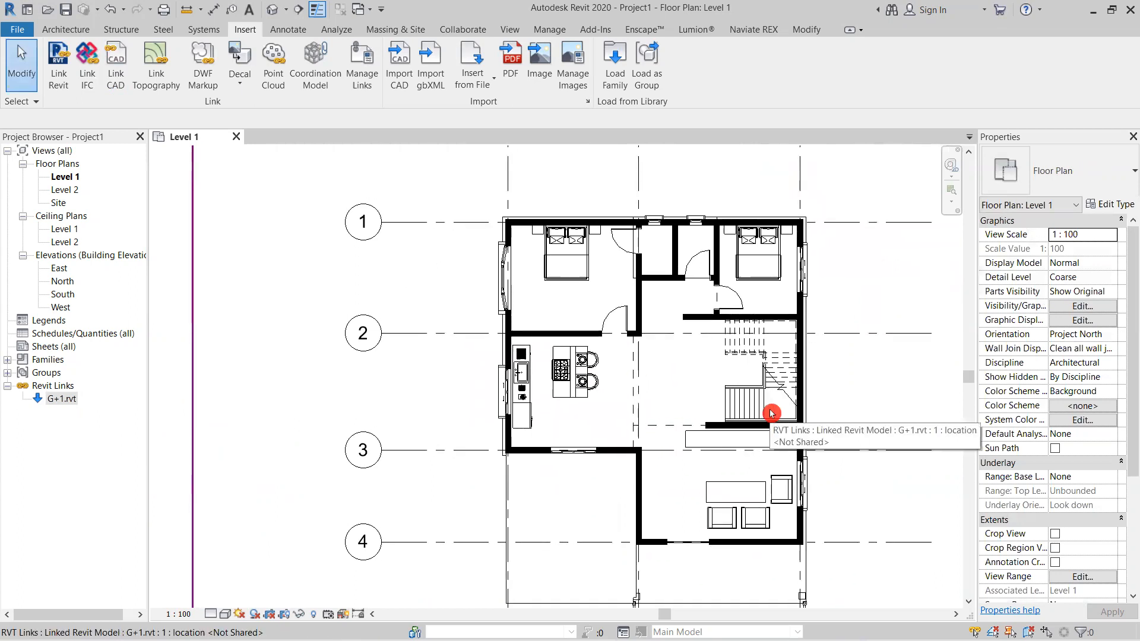
scroll(810, 389, "down", 1)
middle_click_drag(809, 390, 681, 388)
Step: Save the project as an .rvt file on the Desktop and close its Level 1 view
left_click(68, 13)
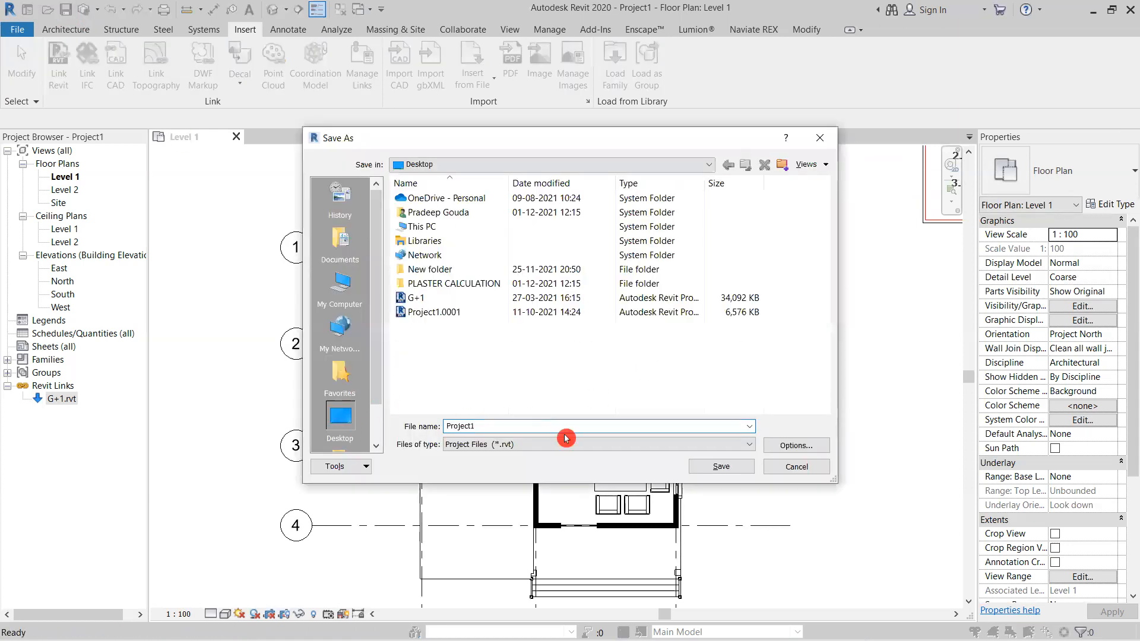
type("0")
key("Return")
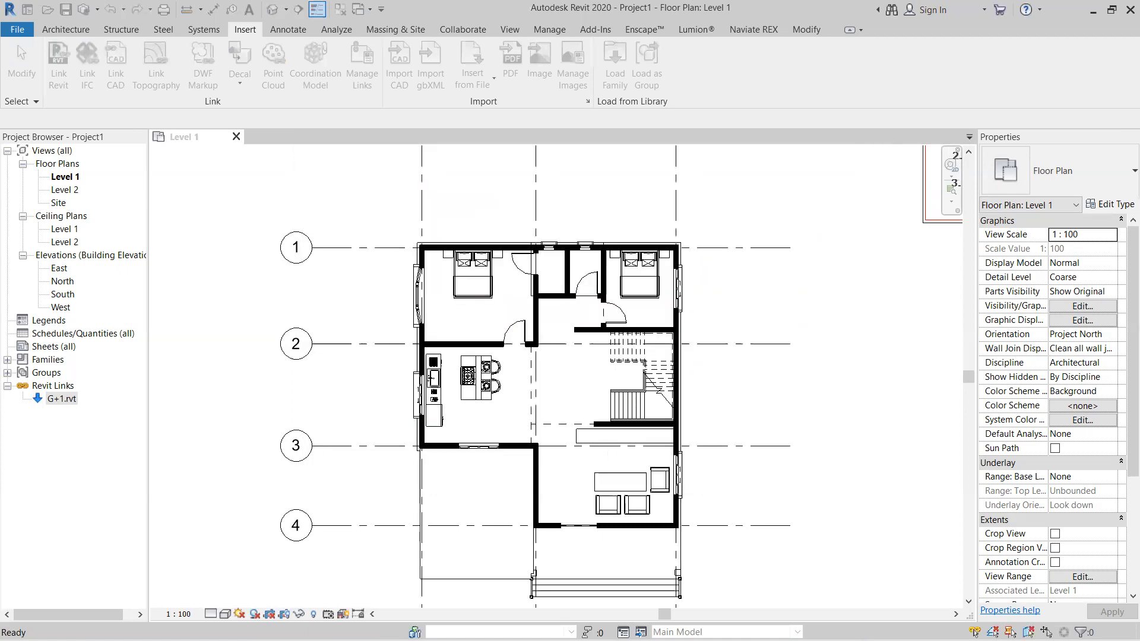
left_click(237, 138)
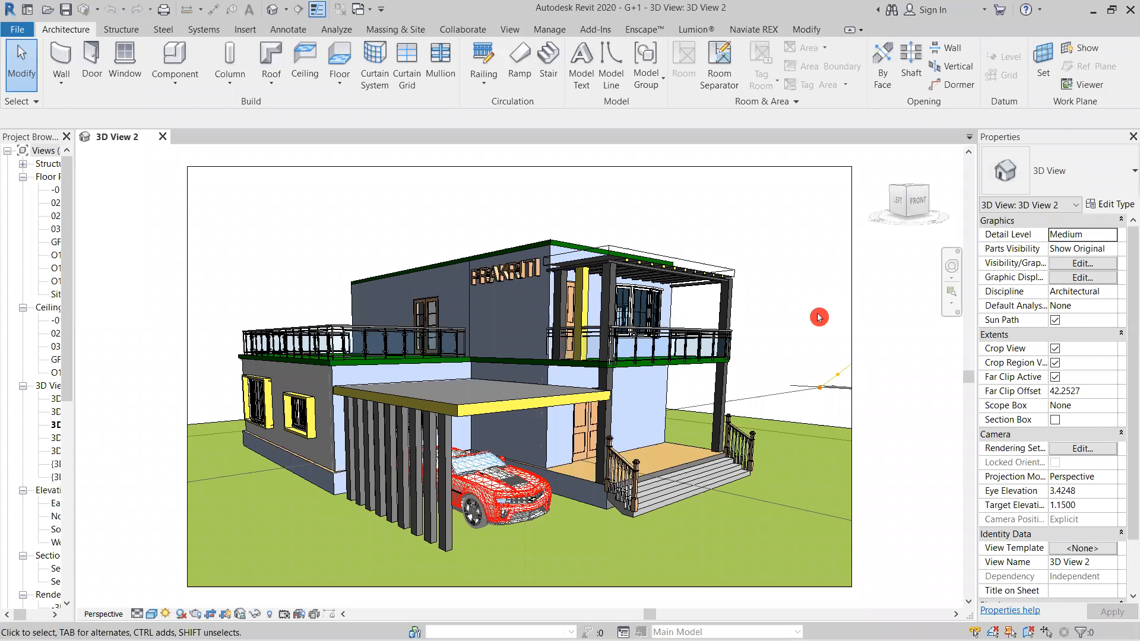
Step: Widen the Project Browser in the G+1 project and open the 02. First Floor plan
scroll(816, 313, "down", 3)
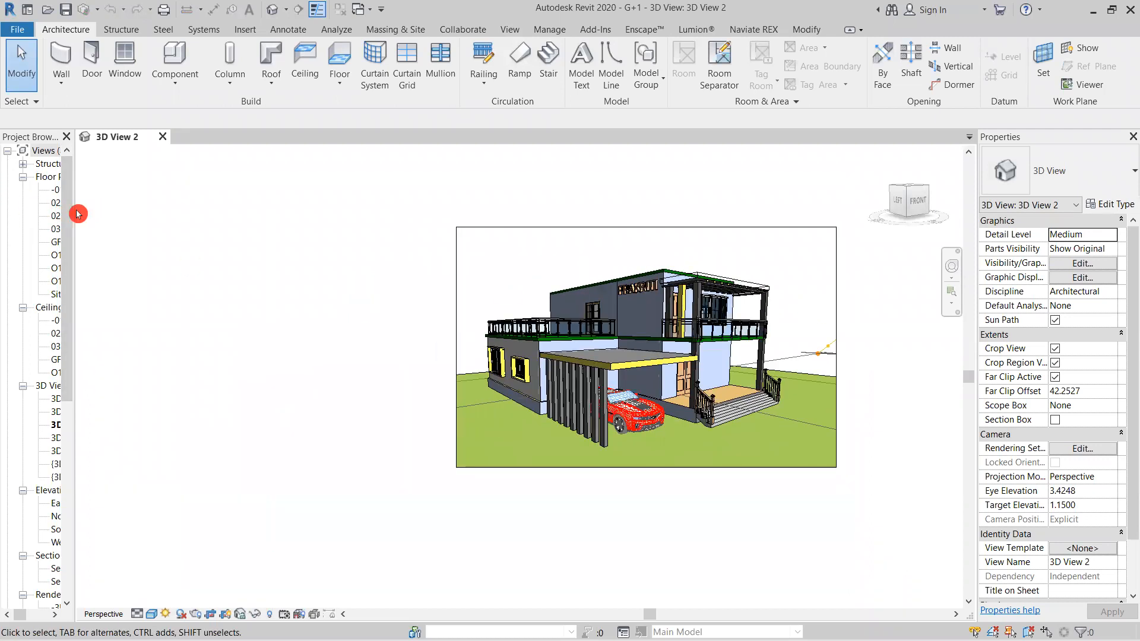
left_click_drag(74, 210, 171, 211)
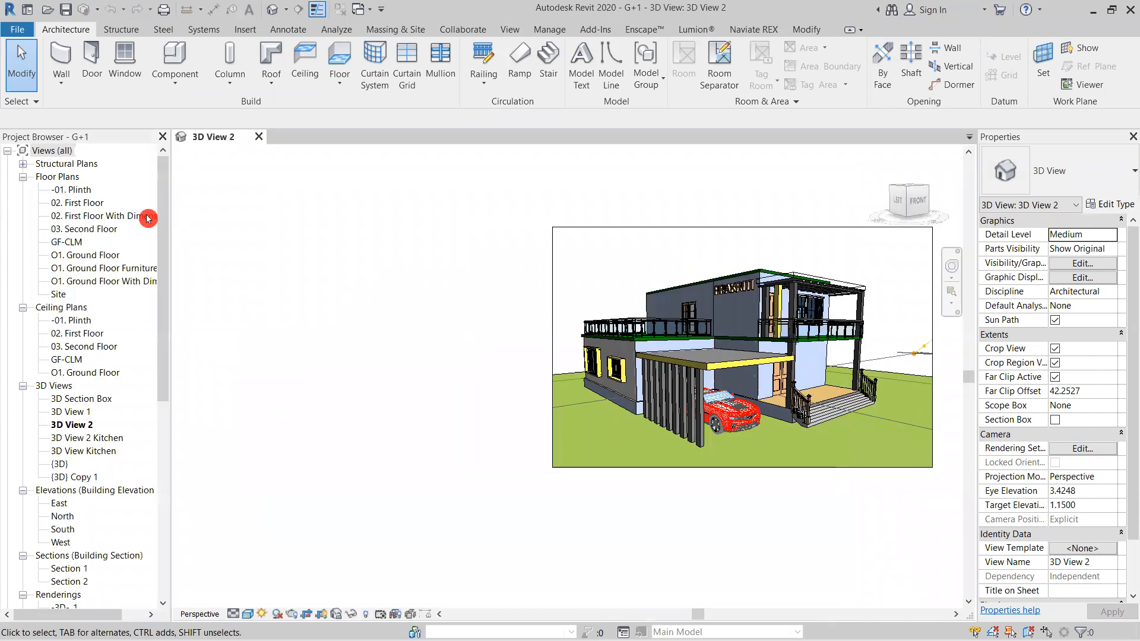
double_click(87, 203)
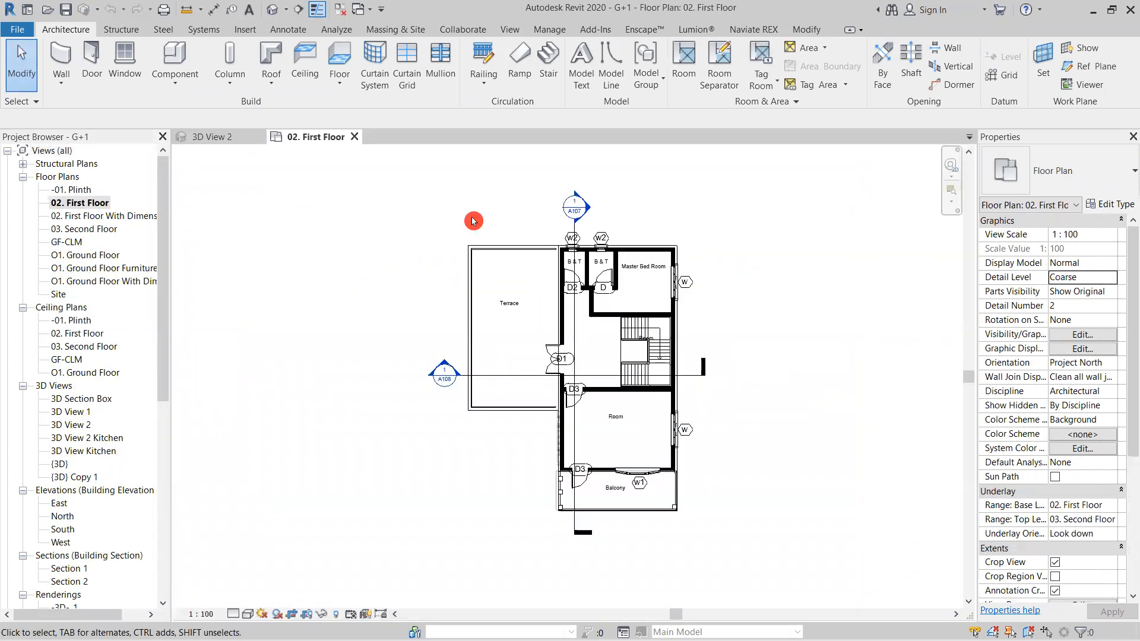
scroll(749, 314, "up", 1)
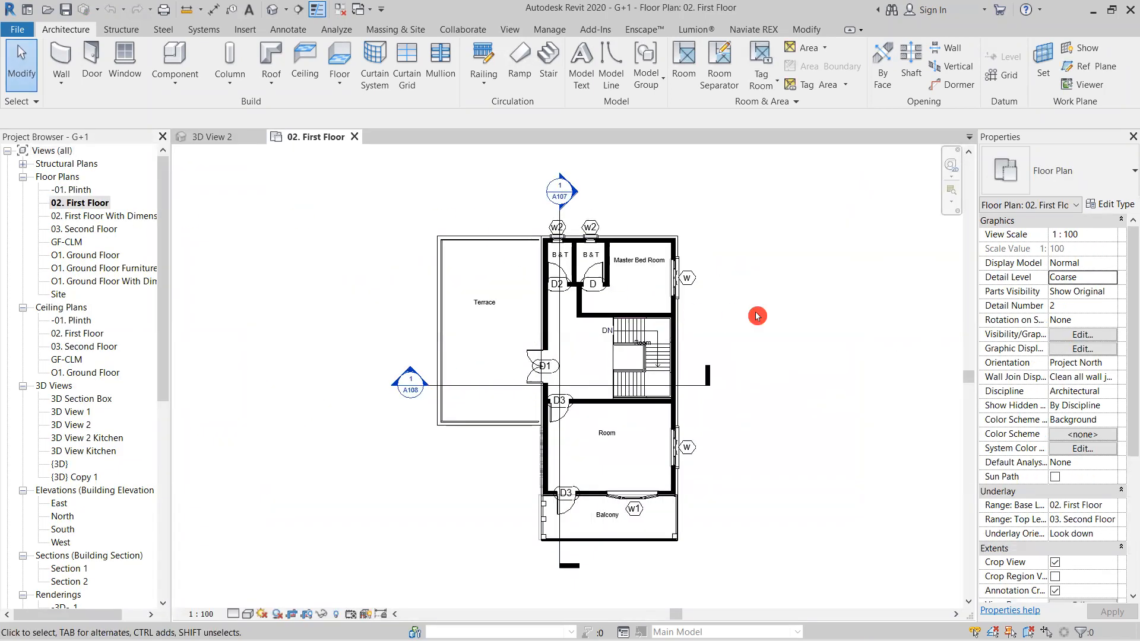
scroll(722, 321, "up", 1)
scroll(769, 298, "up", 1)
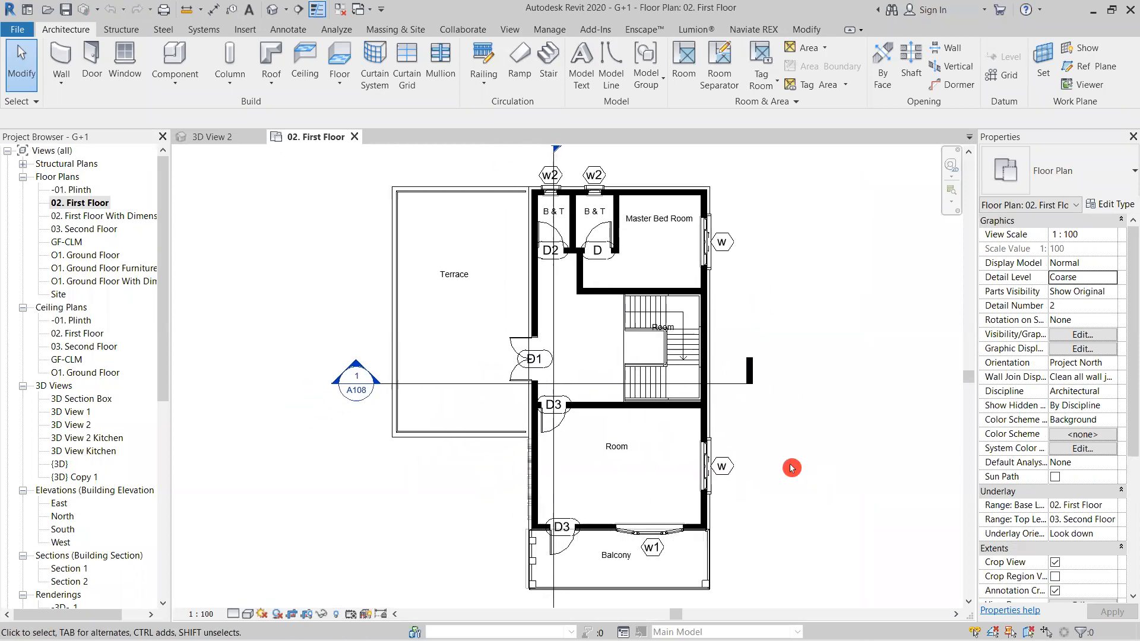
middle_click_drag(792, 469, 800, 449)
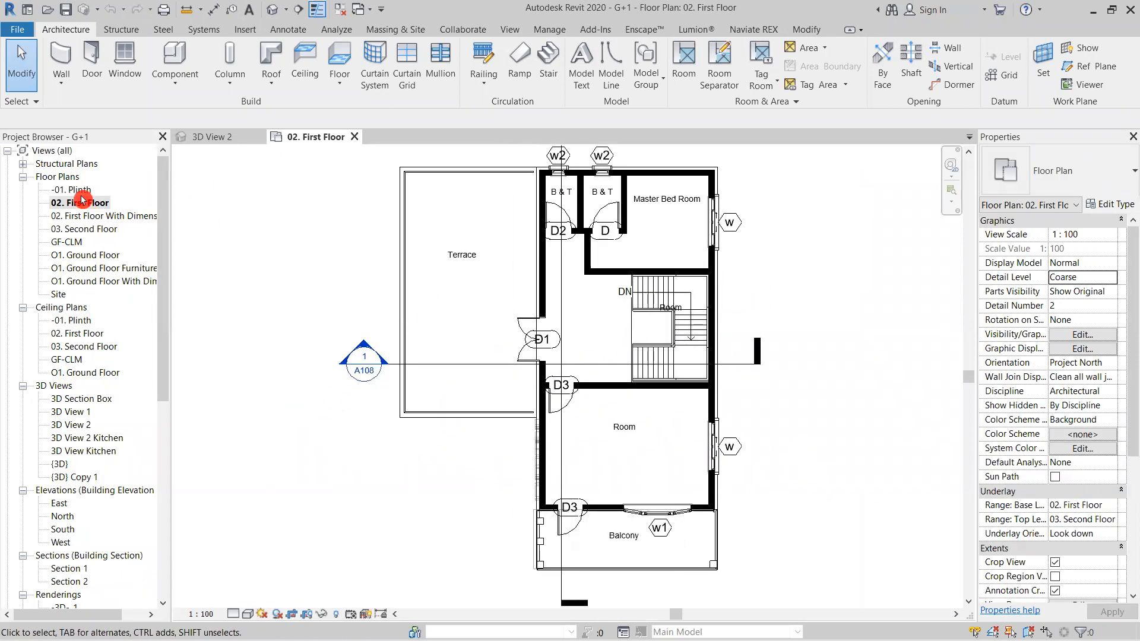
Step: Open the O1. Ground Floor plan, delete the wall between the hall and the veranda, and save the project
double_click(105, 255)
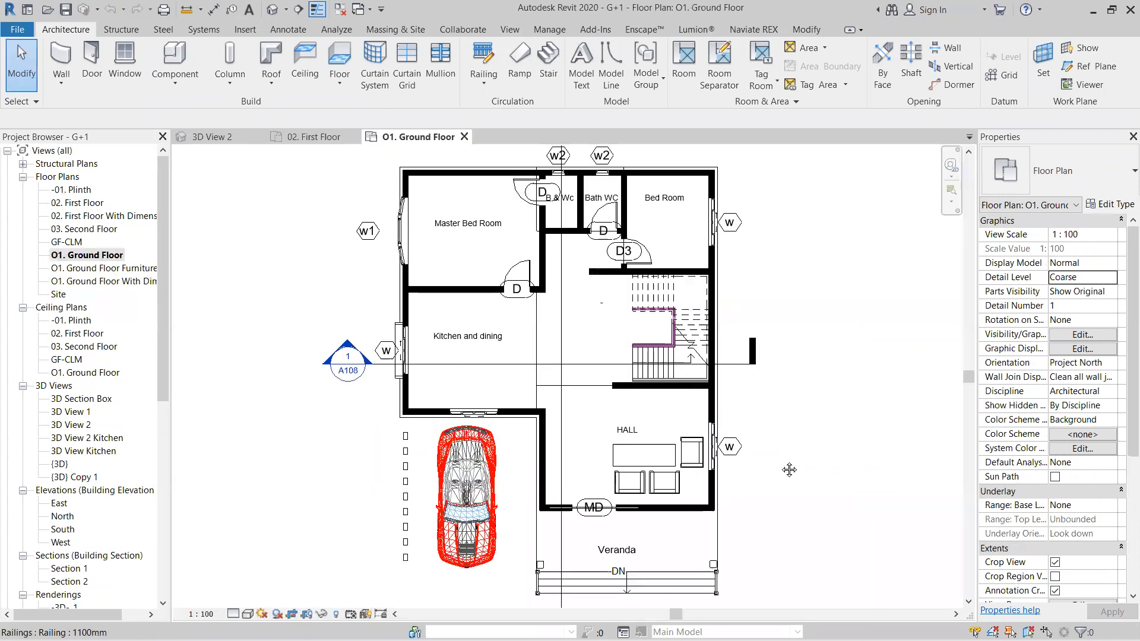
middle_click_drag(789, 470, 764, 413)
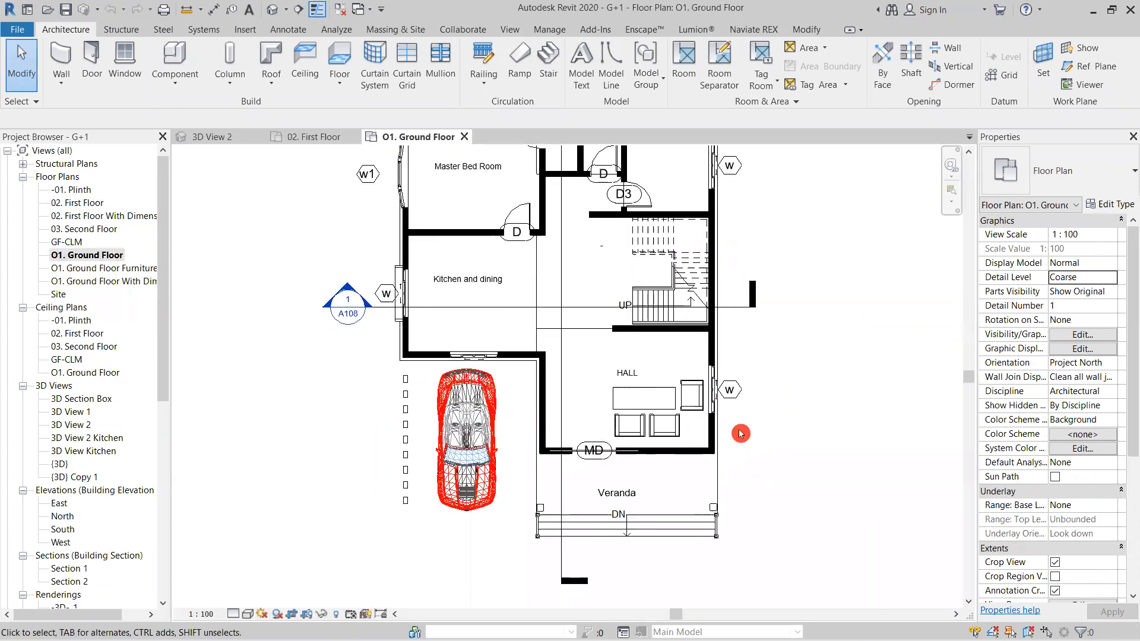
left_click(677, 454)
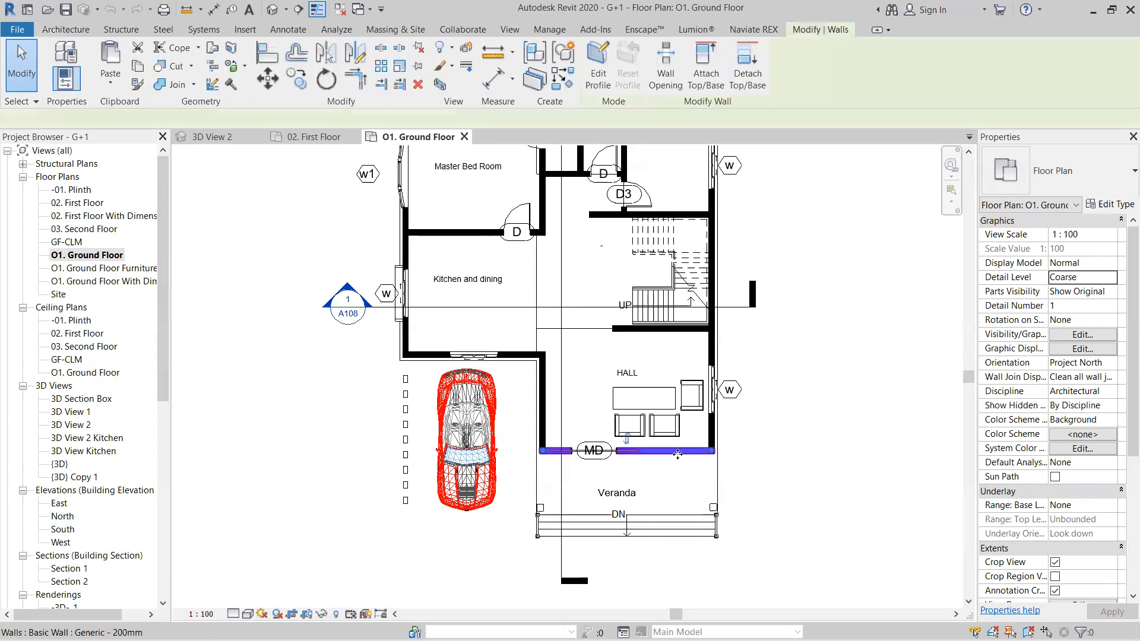
left_click(614, 462)
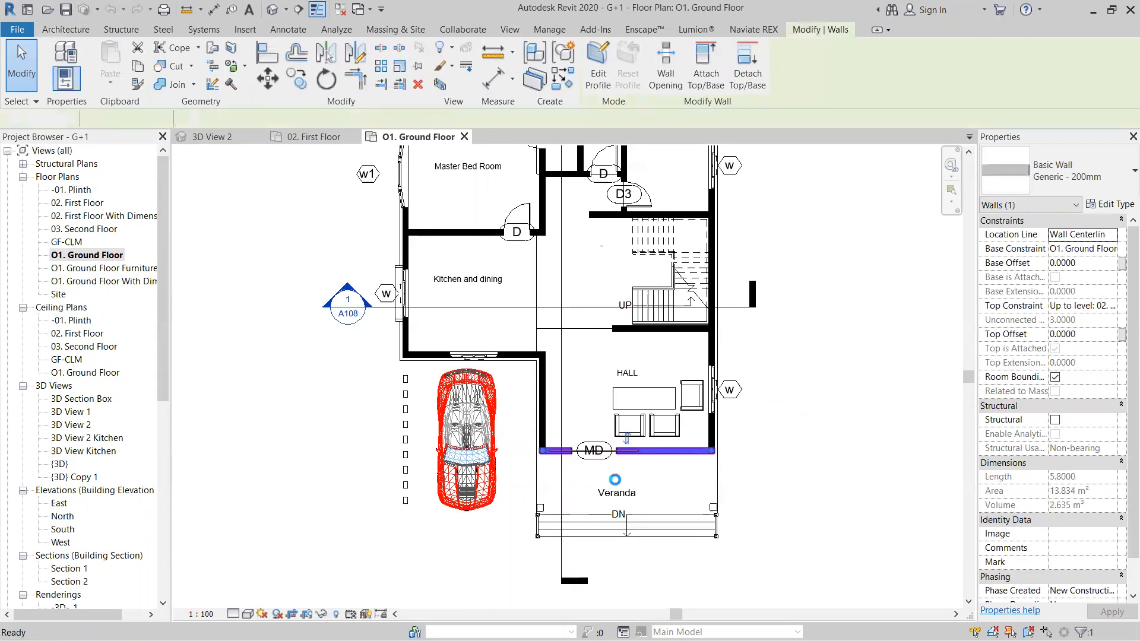
left_click(70, 31)
left_click(66, 9)
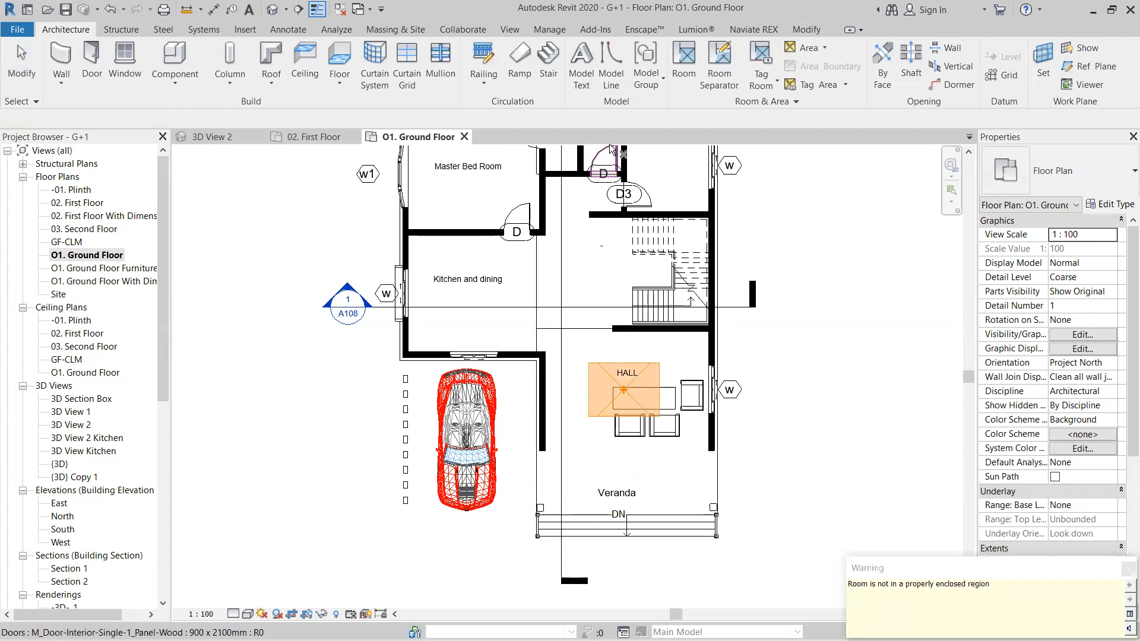
Step: Close the G+1 project by closing its Ground Floor, First Floor and 3D View 2 views
left_click(466, 137)
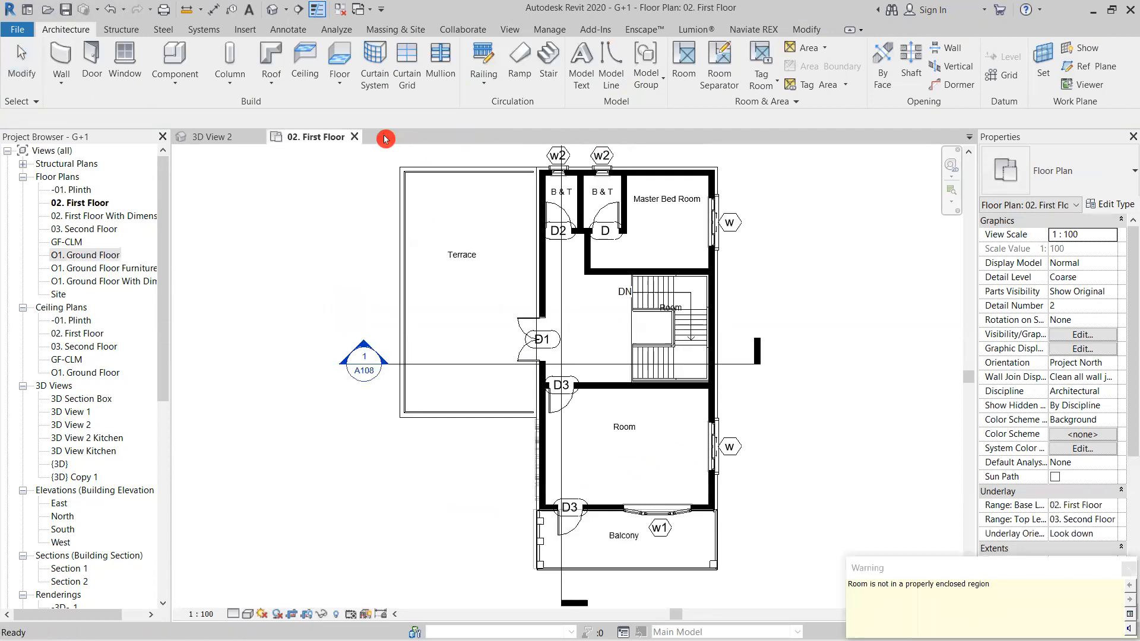
left_click(384, 137)
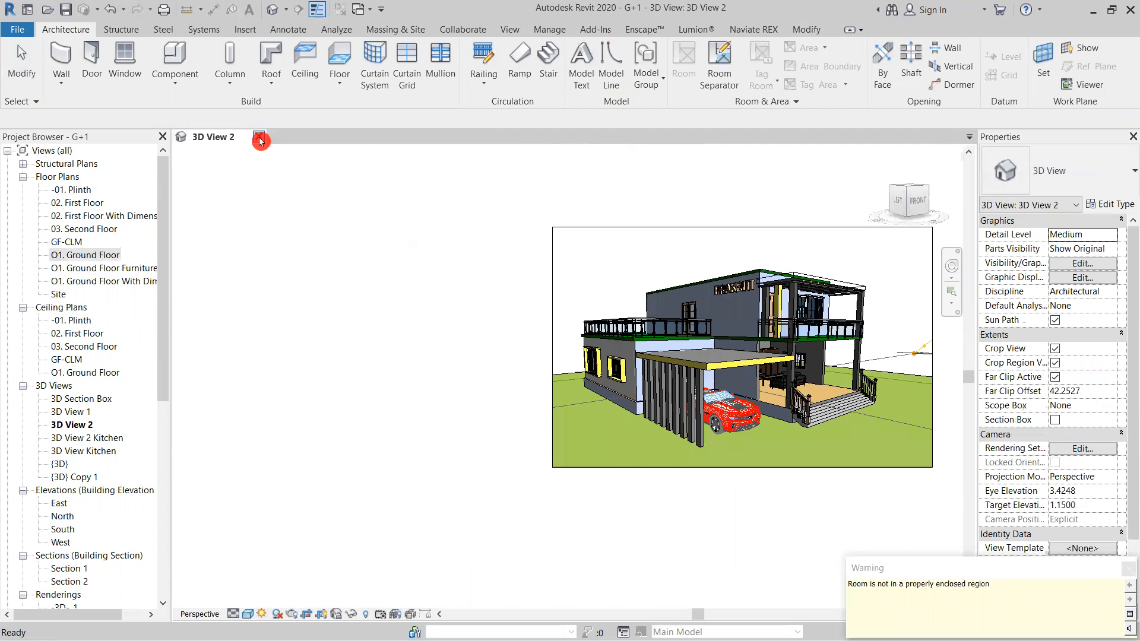
left_click(584, 296)
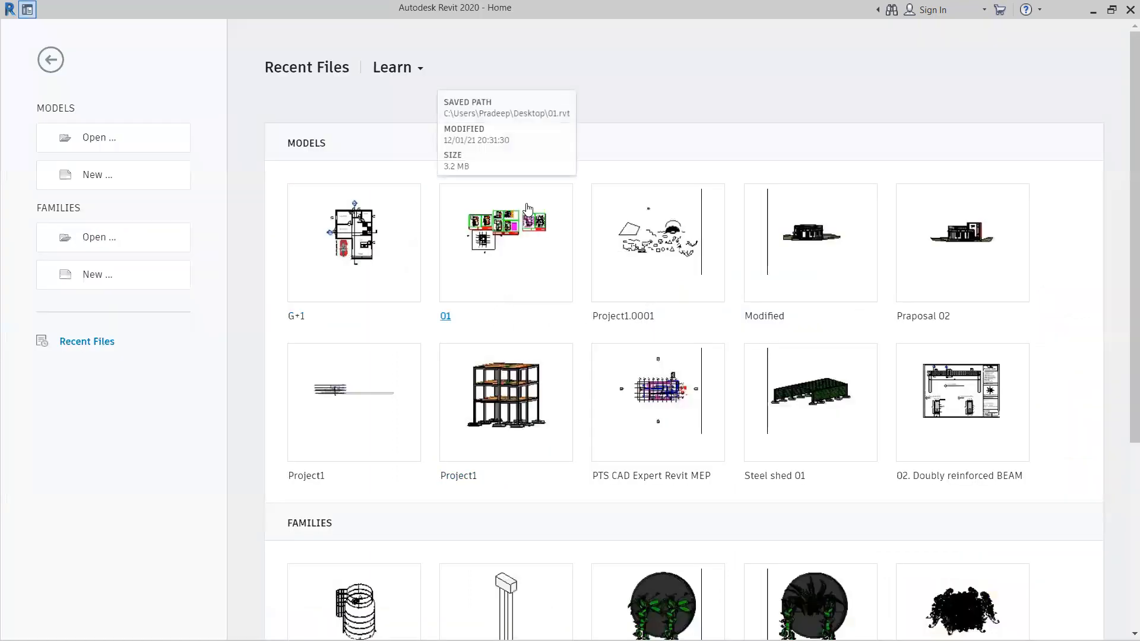
Step: Reopen the recent 01 model and check the wall line between hall and veranda in the linked G+1 plan
left_click(522, 265)
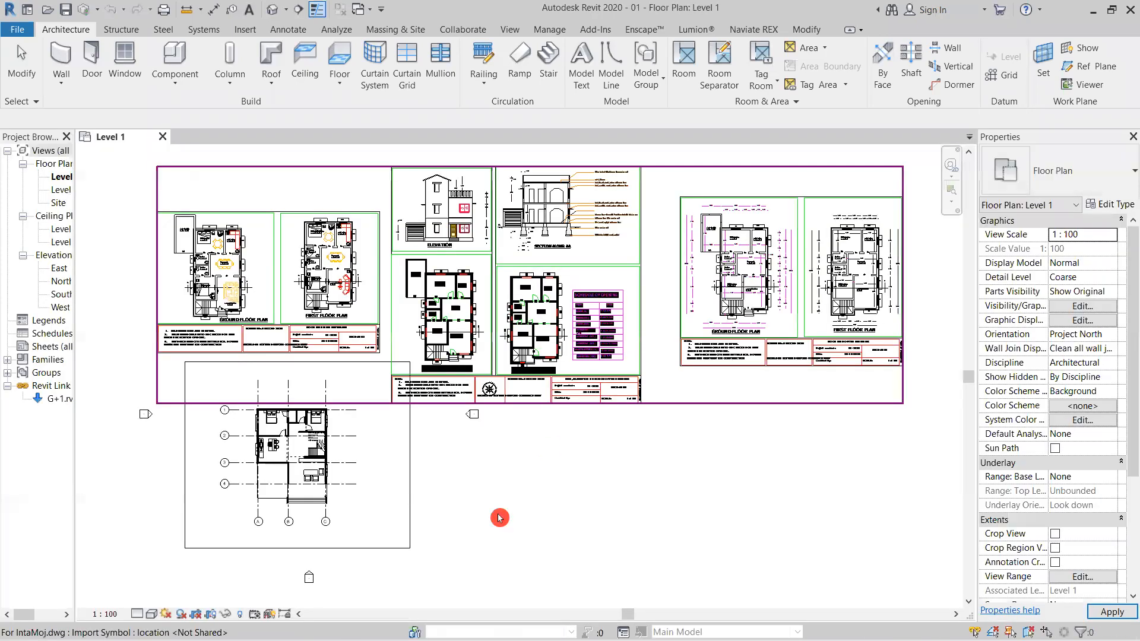
middle_click_drag(674, 527, 558, 486)
scroll(558, 486, "up", 6)
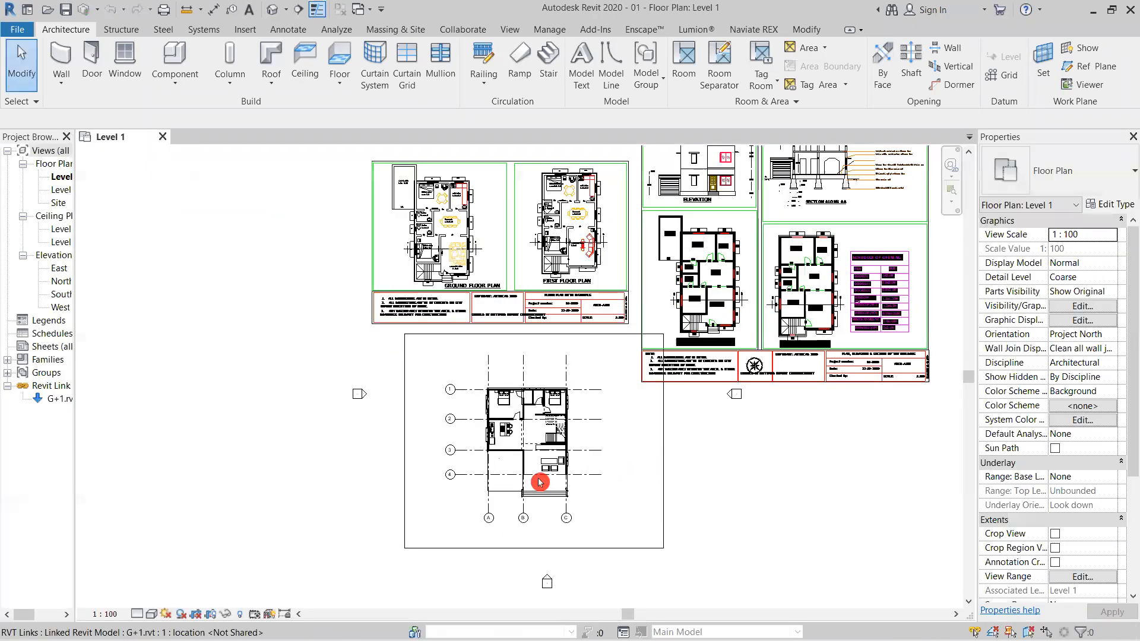
scroll(507, 459, "up", 2)
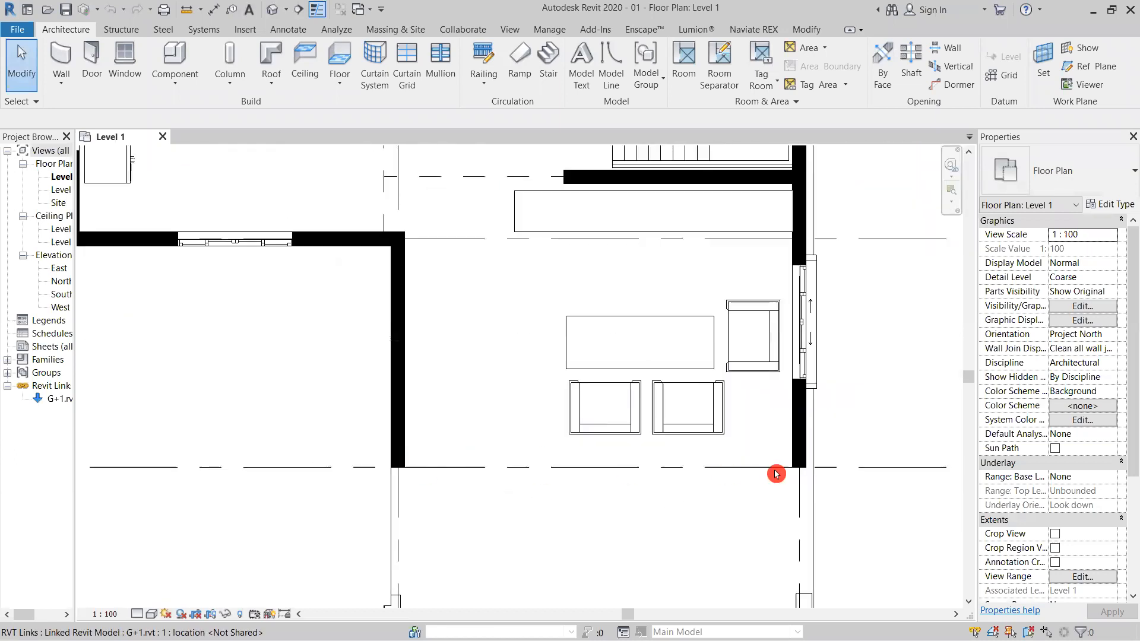
scroll(776, 474, "down", 2)
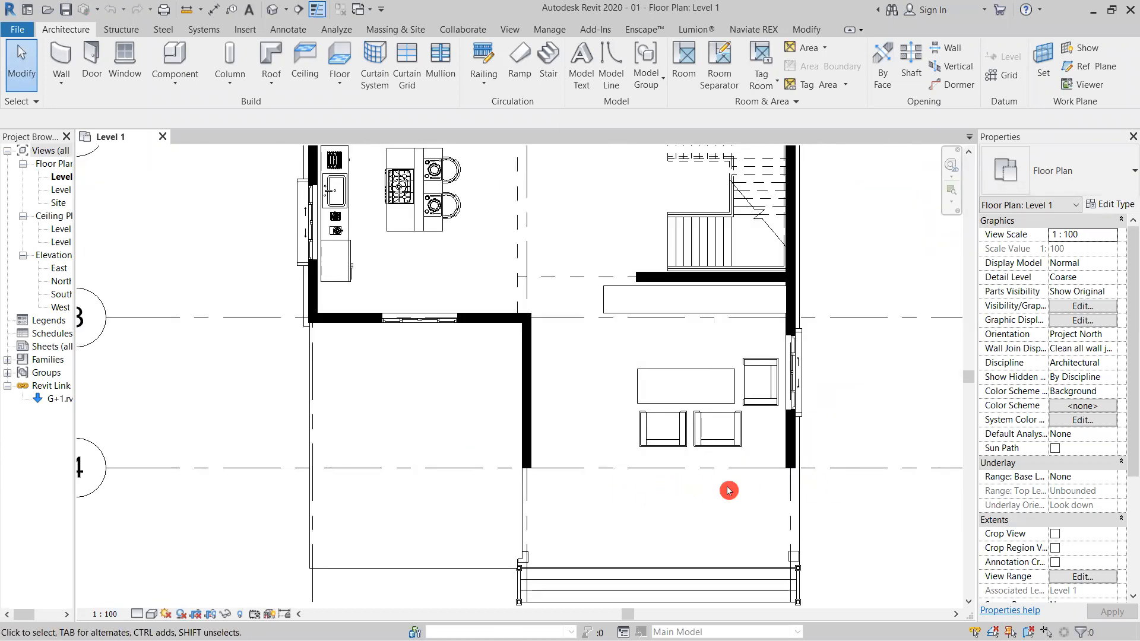
middle_click_drag(689, 489, 644, 474)
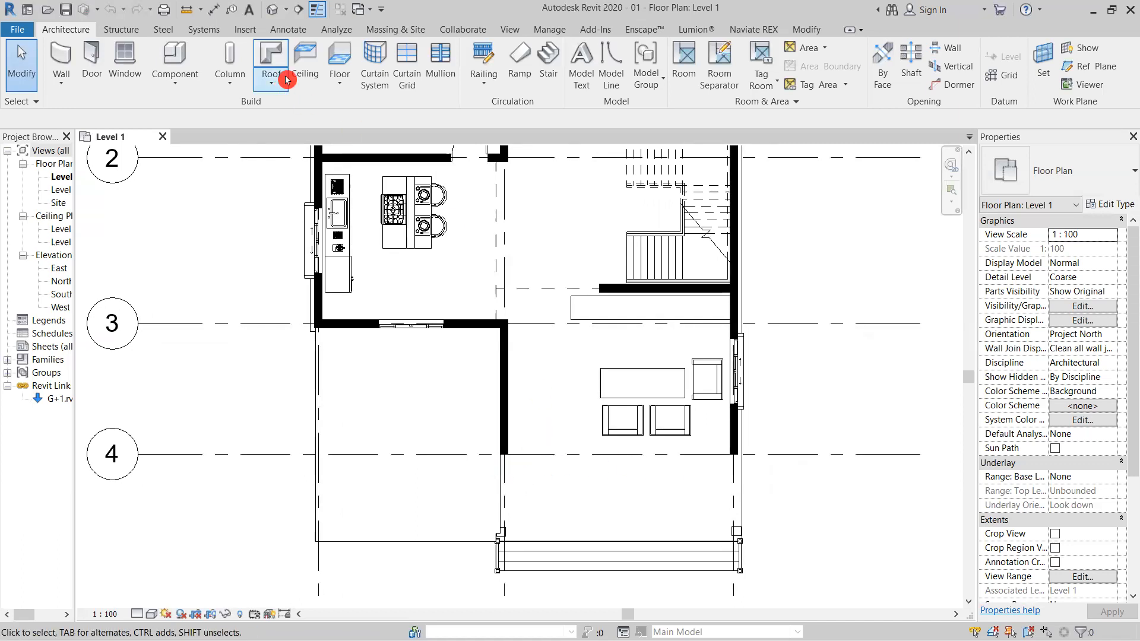
Step: Examine the linked CAD drawing's ground and first floor plans, and compare them with the linked G+1 plan on Level 1
left_click(249, 32)
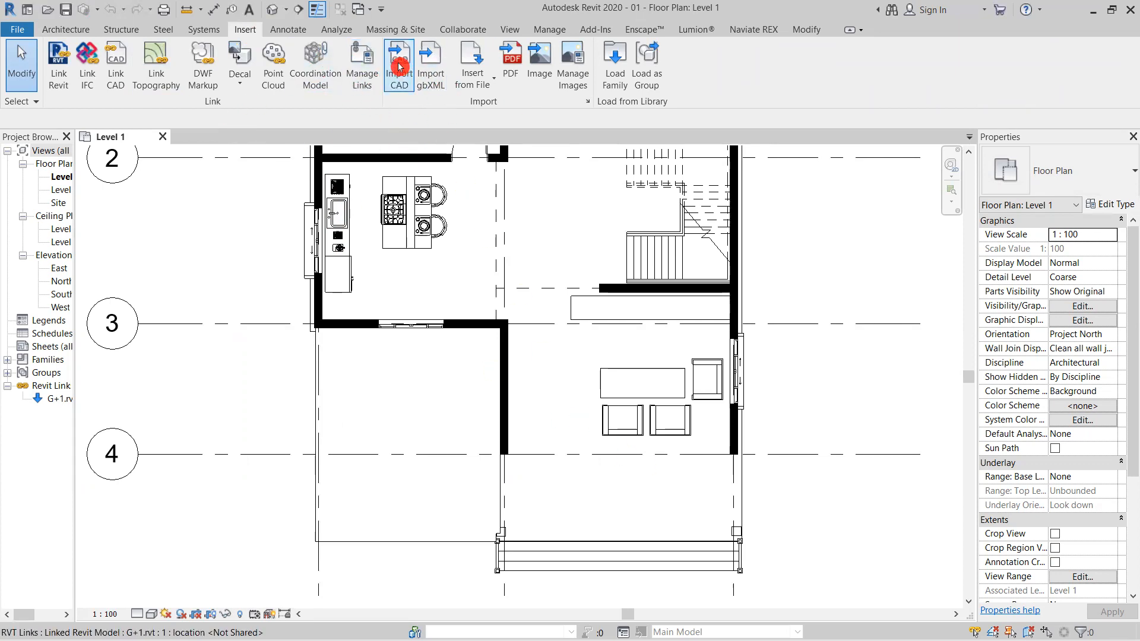
scroll(416, 166, "down", 5)
middle_click_drag(661, 296, 614, 517)
middle_click_drag(743, 257, 707, 459)
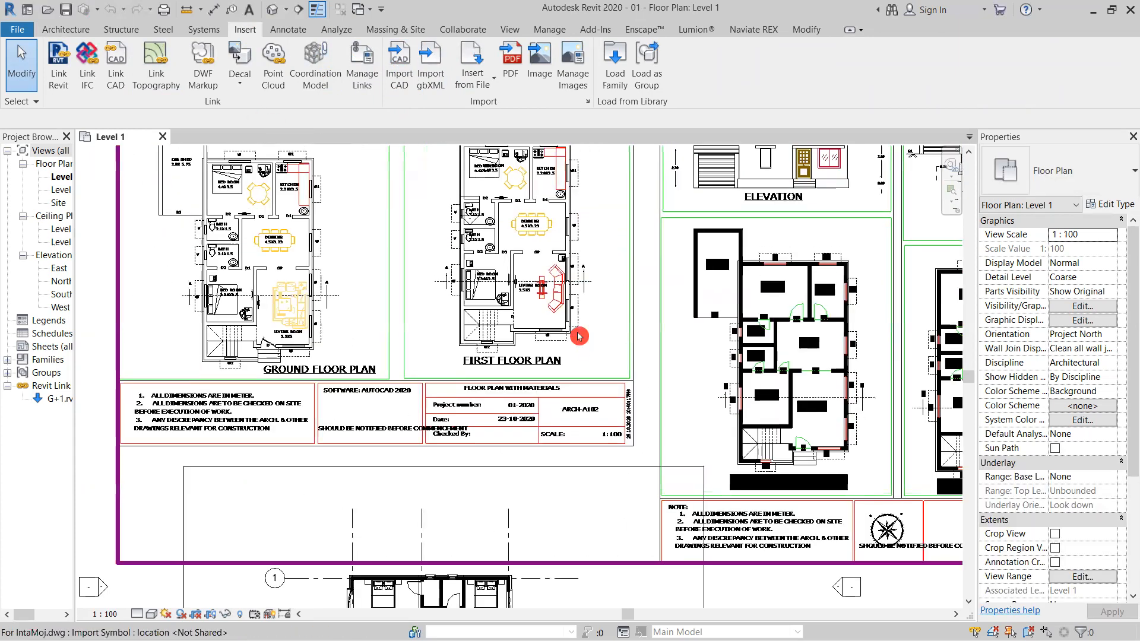
scroll(663, 343, "up", 5)
scroll(666, 345, "down", 7)
middle_click_drag(662, 282, 622, 117)
middle_click_drag(642, 402, 709, 267)
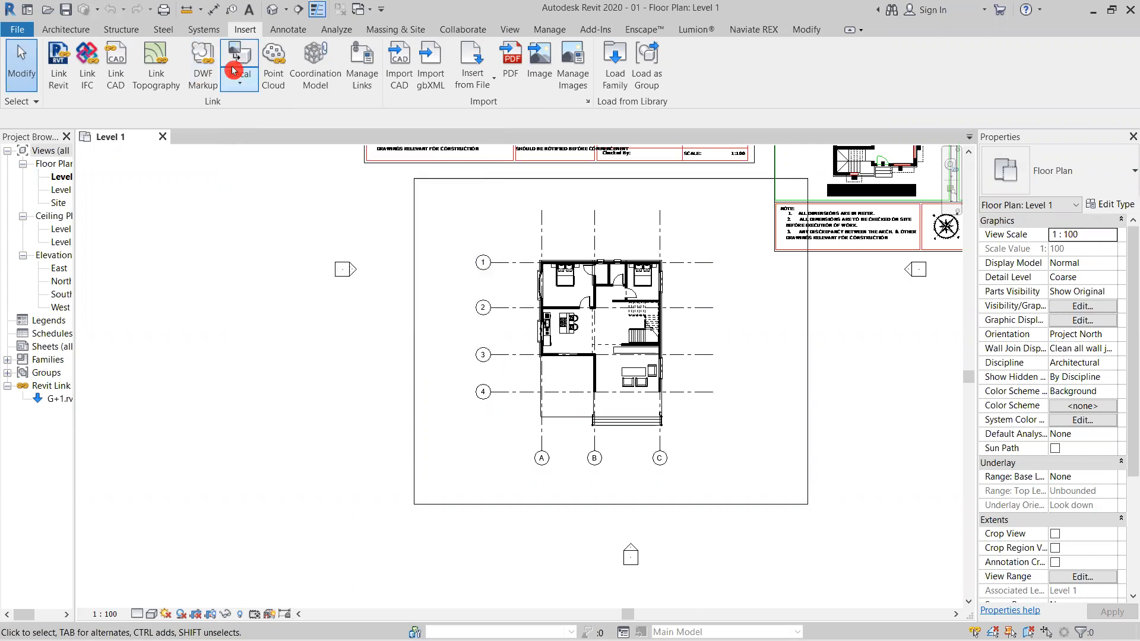
middle_click_drag(575, 214, 505, 270)
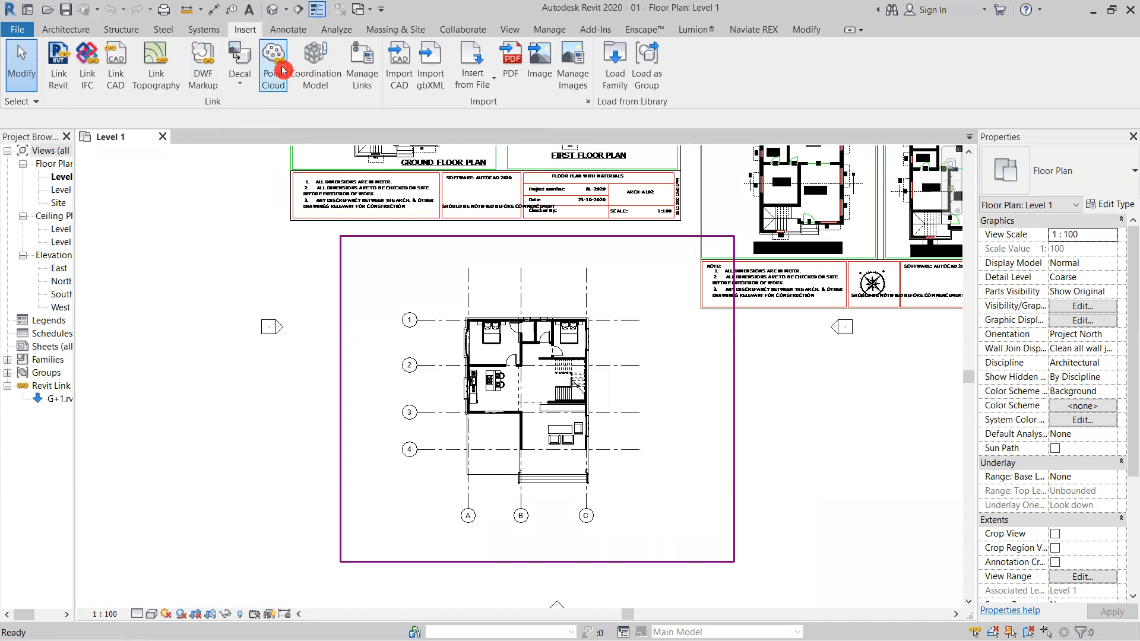
Step: Review the project's IFC, CAD and DWF entries in Manage Links
left_click(364, 82)
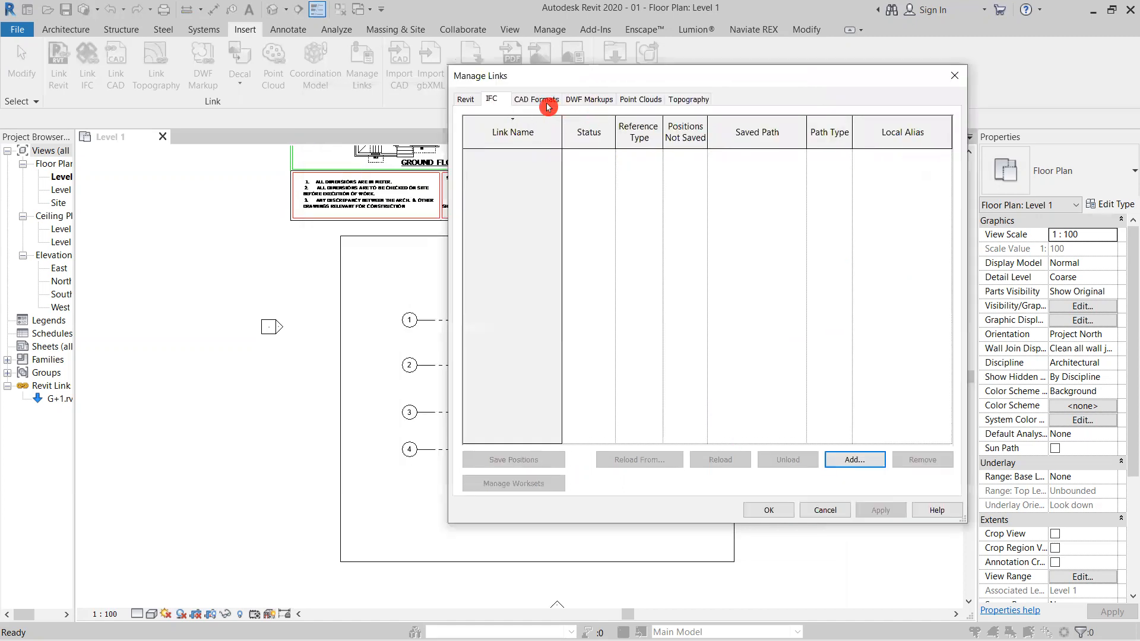
left_click(545, 103)
left_click(595, 101)
left_click(541, 99)
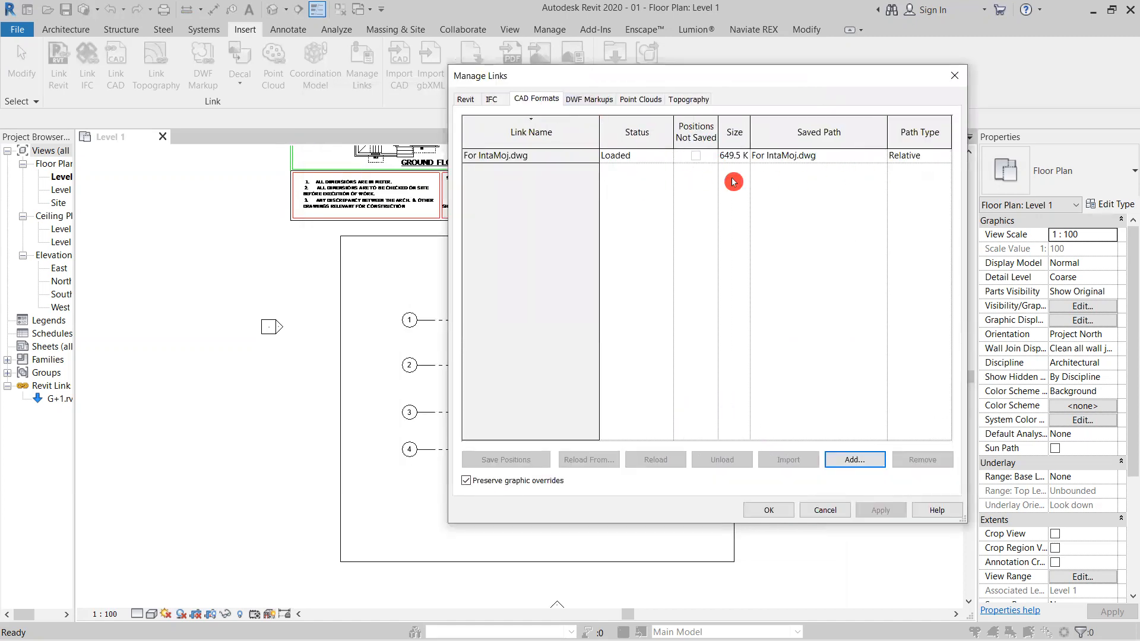
left_click(874, 457)
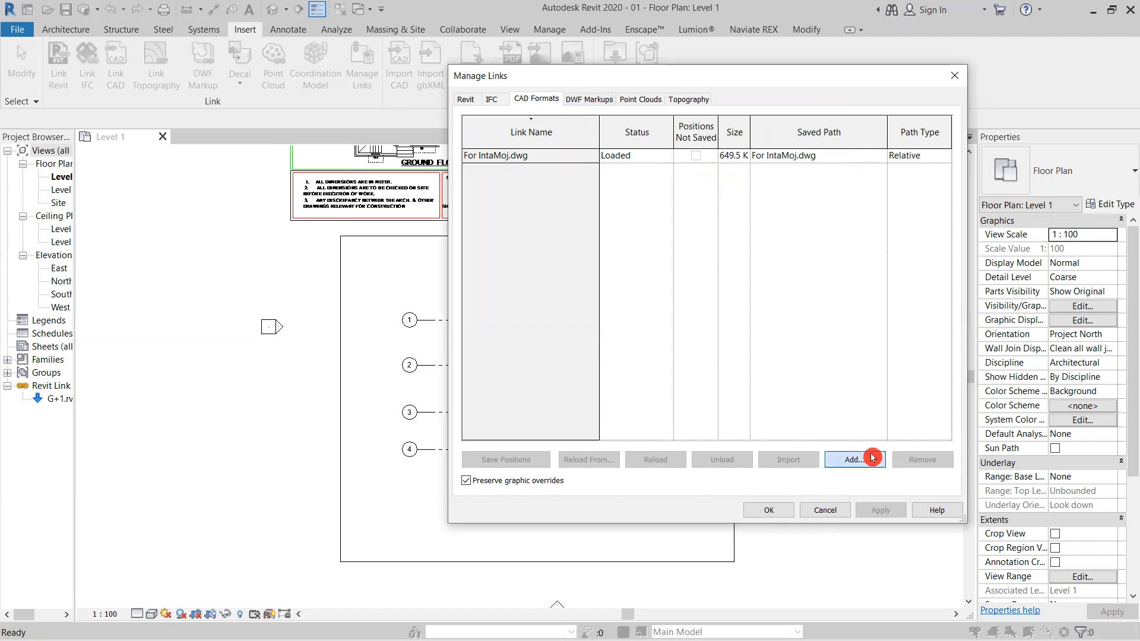
left_click(433, 266)
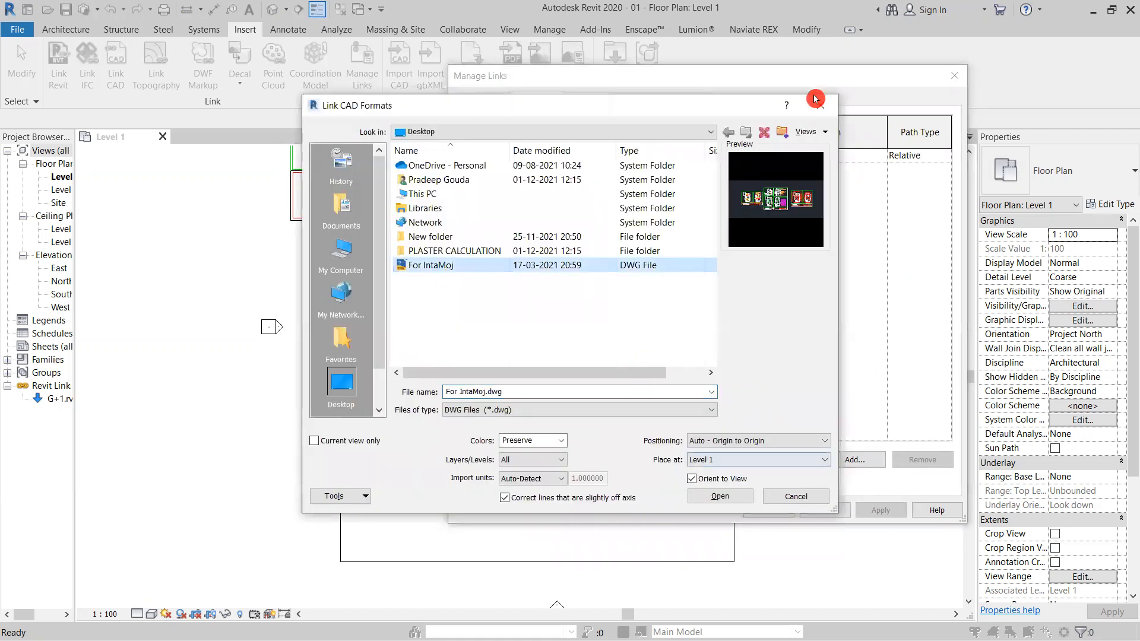
left_click(823, 111)
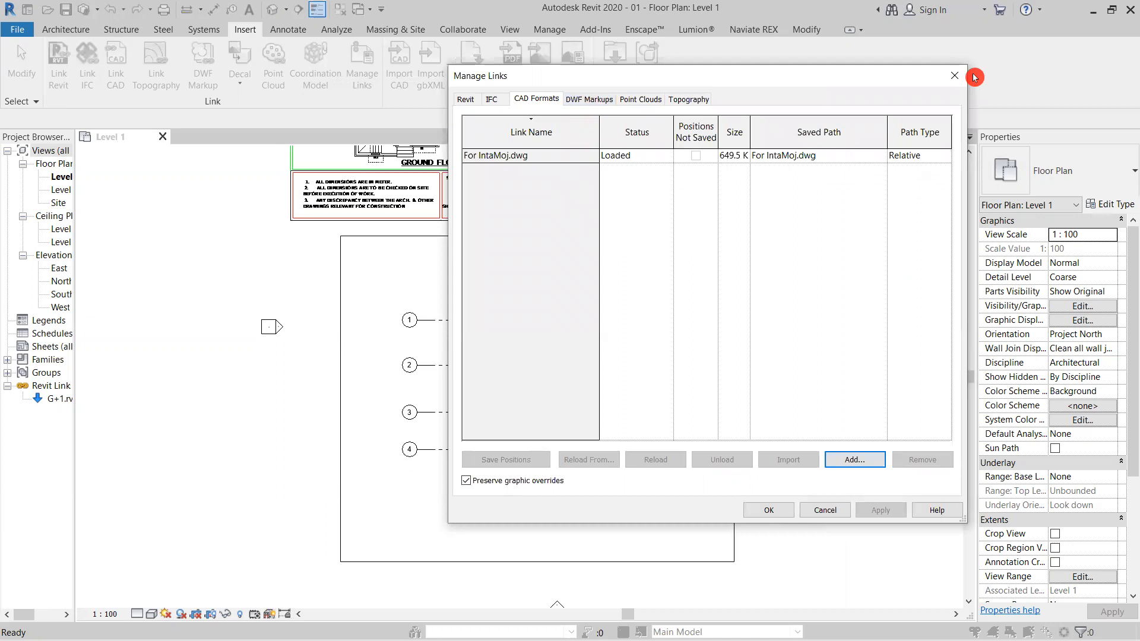
left_click(955, 76)
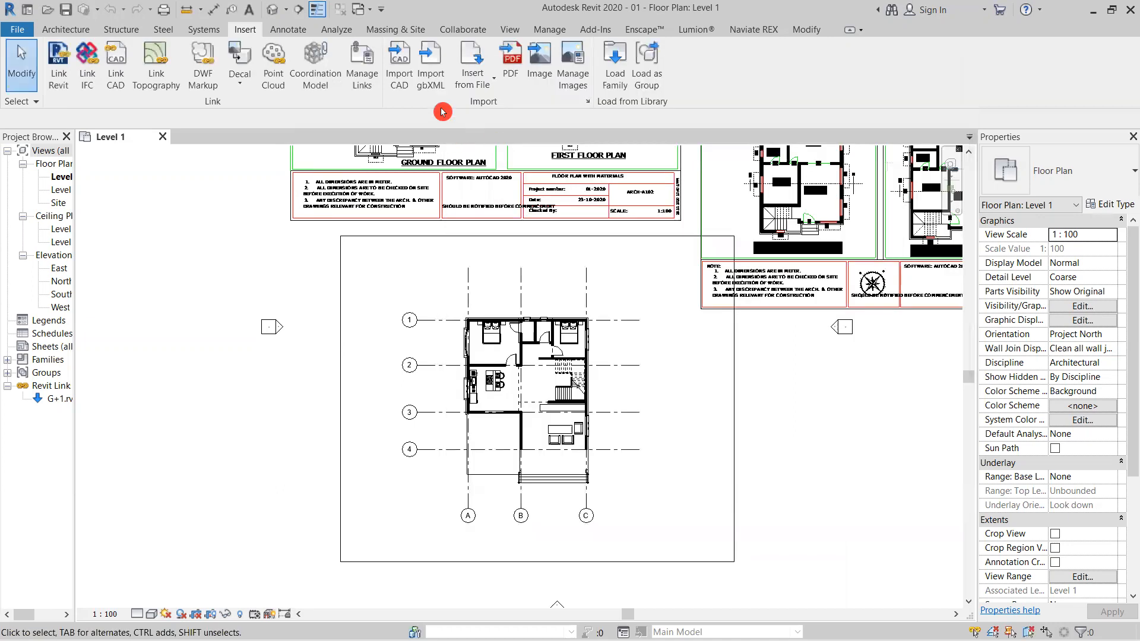
left_click(398, 77)
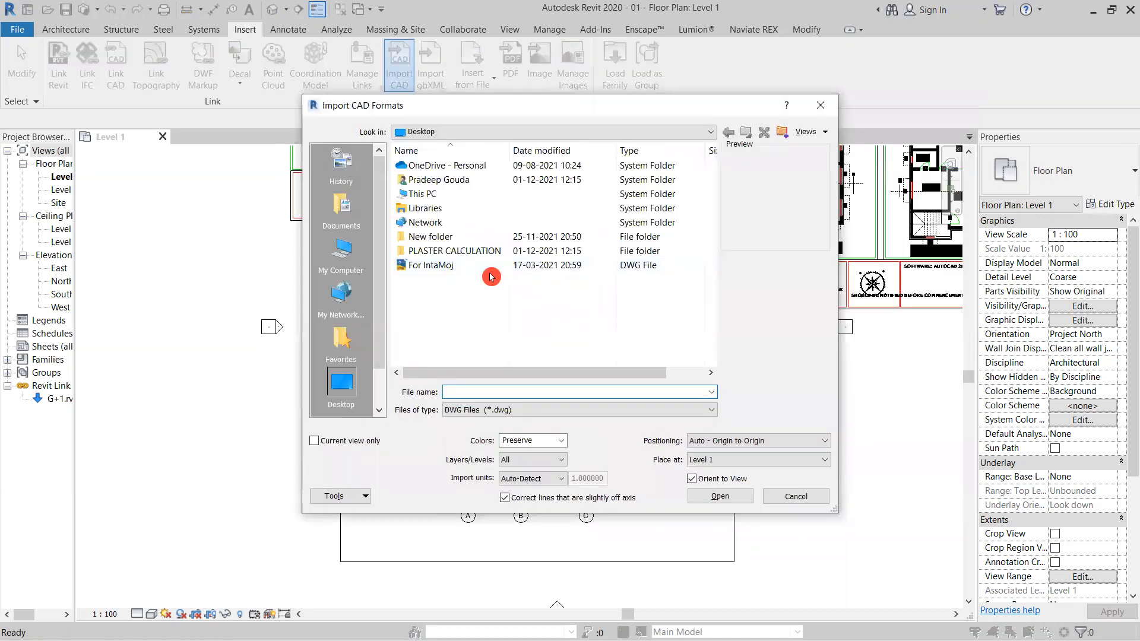
left_click(484, 265)
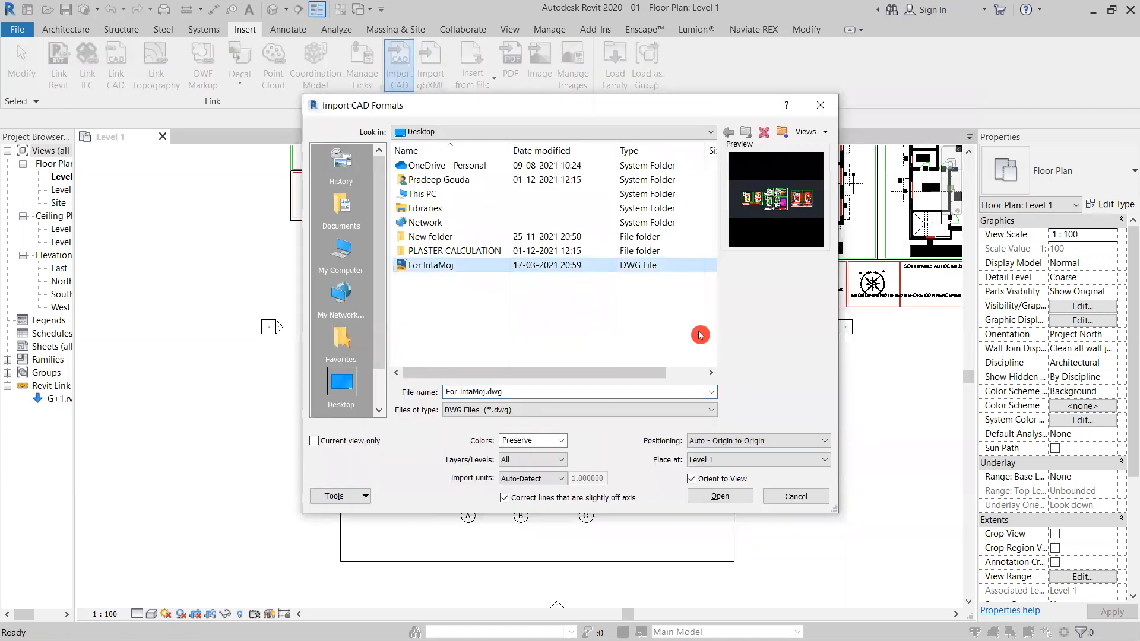
left_click(820, 110)
Step: Unpin the linked For IntaMoj.dwg drawing on Level 1 and delete it from the view
scroll(776, 309, "down", 3)
middle_click_drag(776, 305, 683, 394)
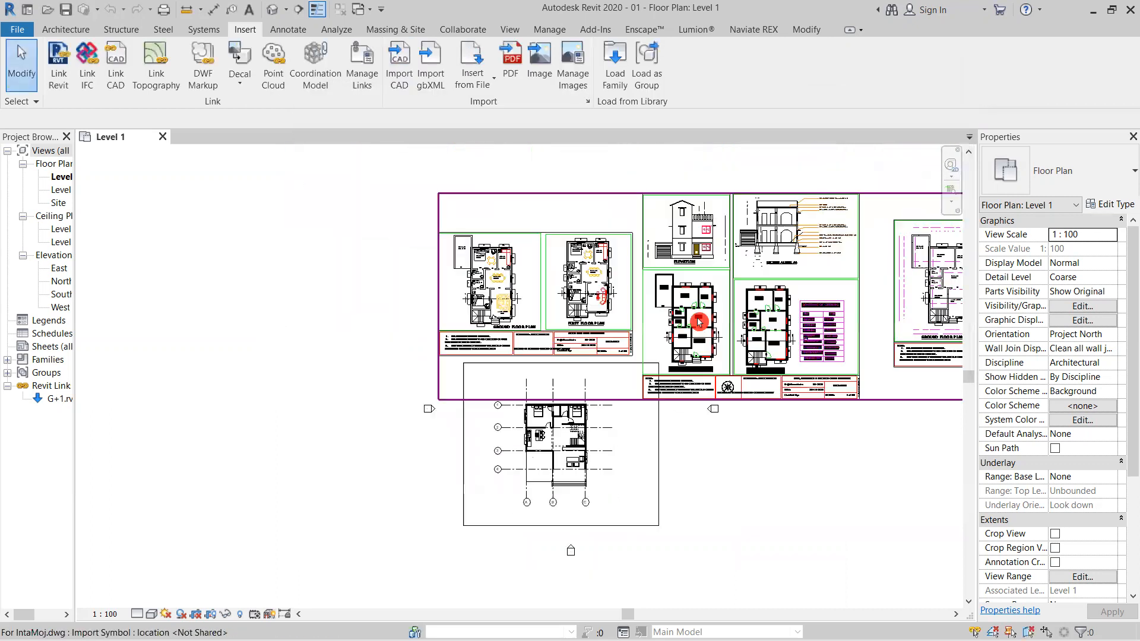
left_click(634, 310)
key("Delete")
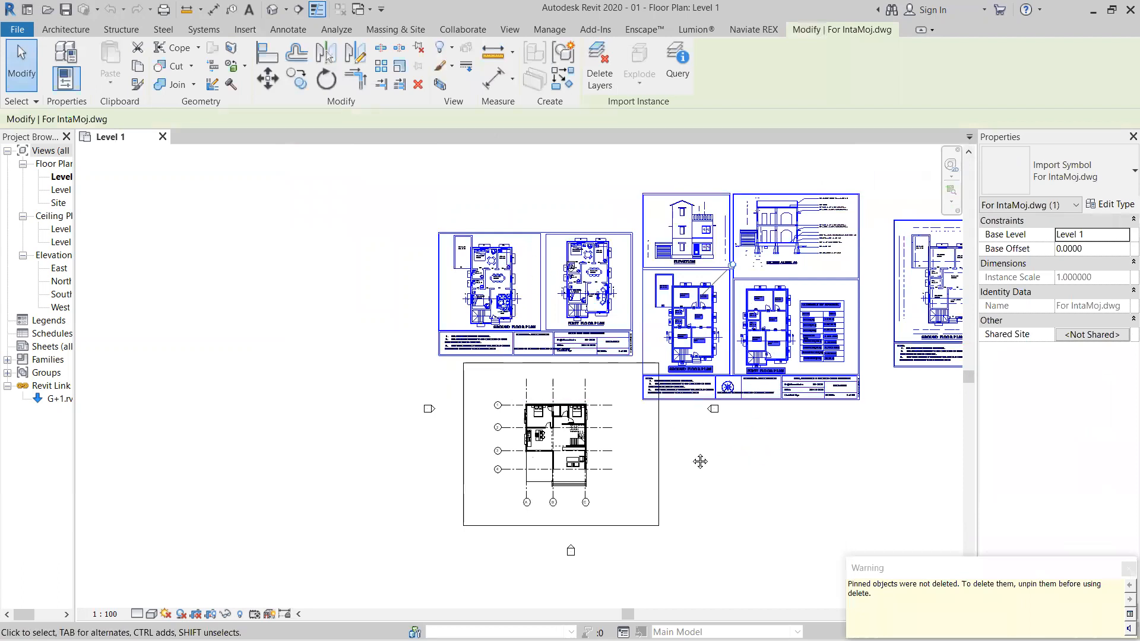
middle_click_drag(701, 462, 624, 464)
middle_click_drag(560, 308, 548, 312)
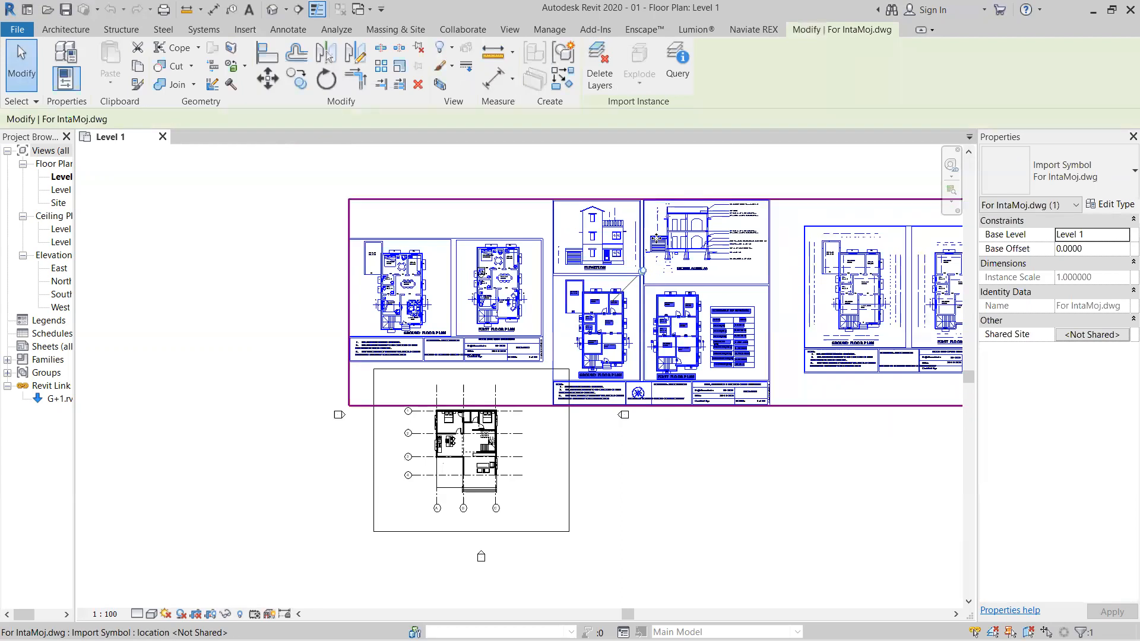
scroll(656, 239, "up", 3)
left_click(634, 304)
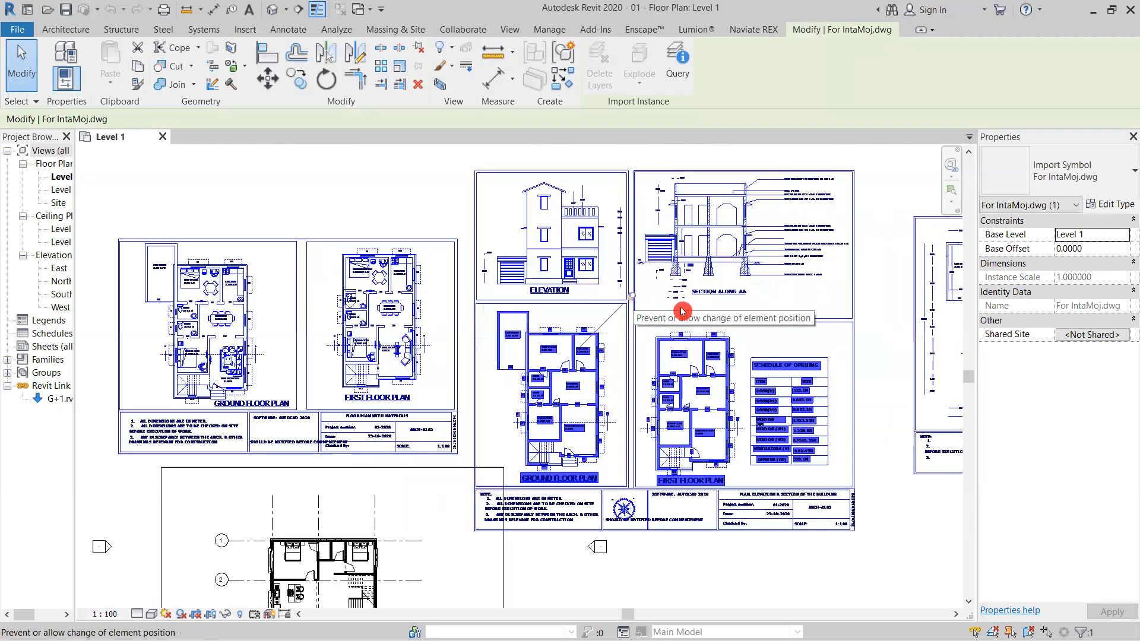
scroll(677, 319, "down", 5)
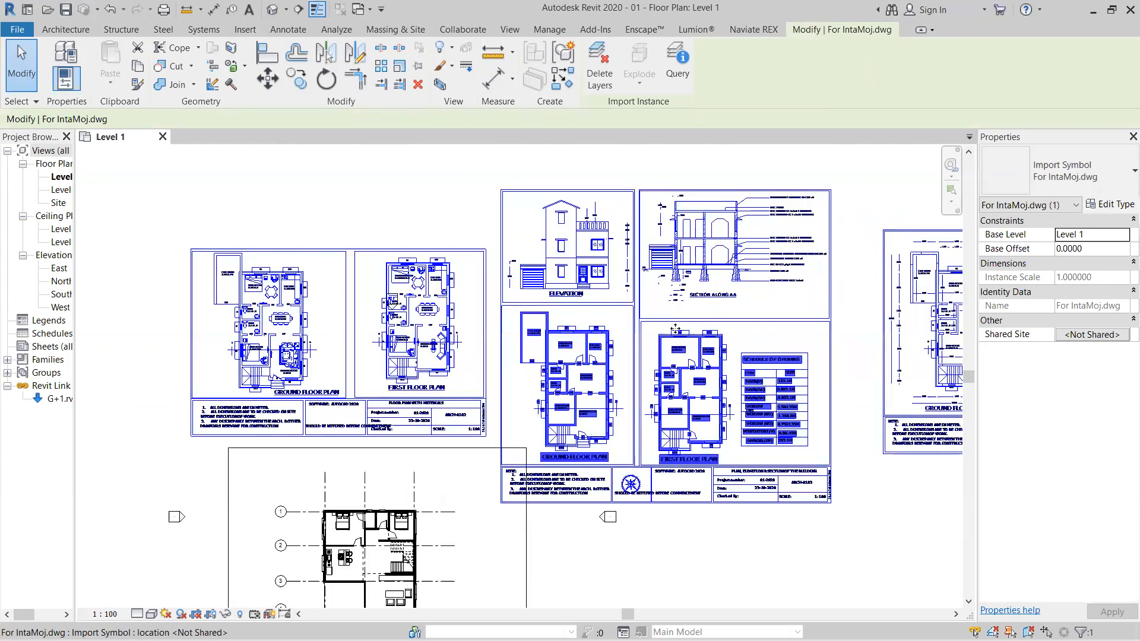
key("Delete")
Step: Import the CAD file For IntaMoj.dwg from the Desktop into the Level 1 plan
scroll(573, 405, "up", 5)
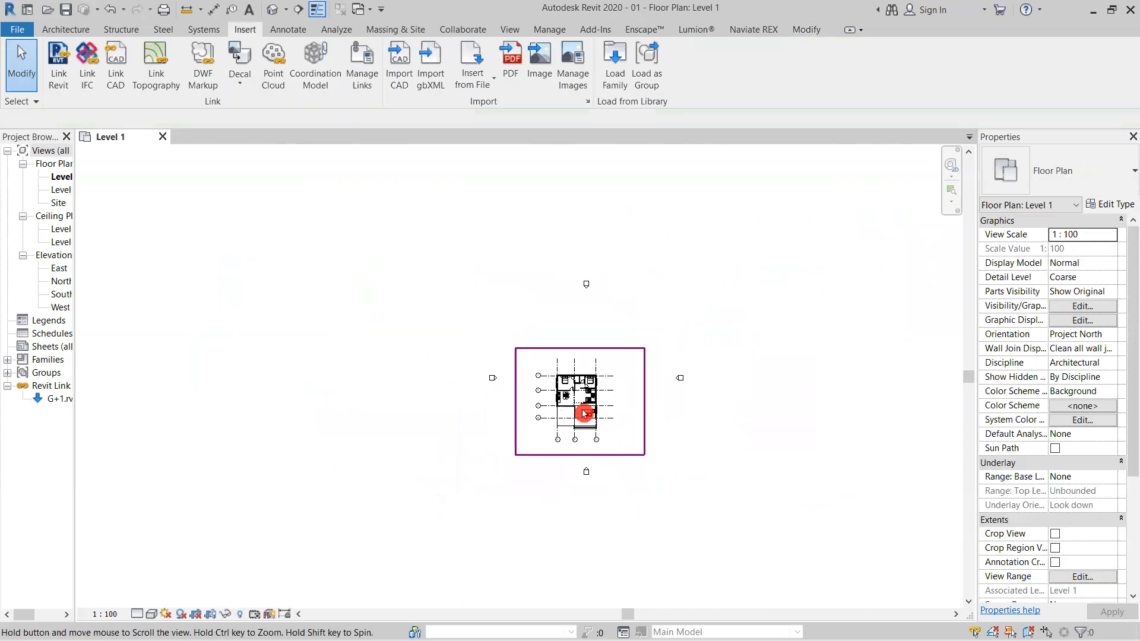
scroll(576, 406, "up", 2)
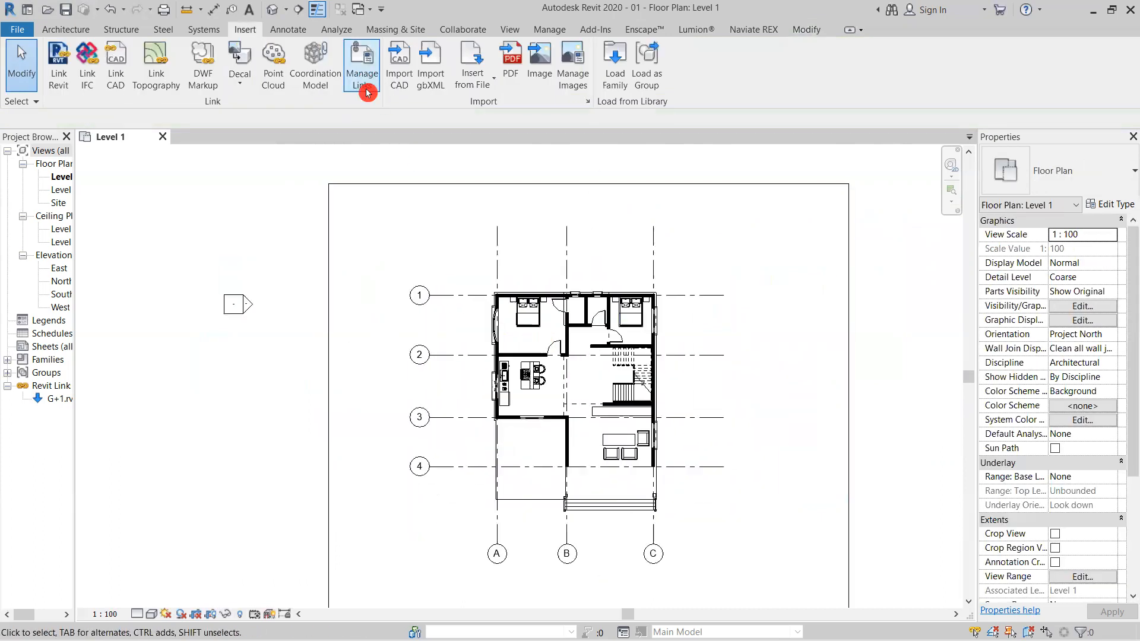
left_click(402, 90)
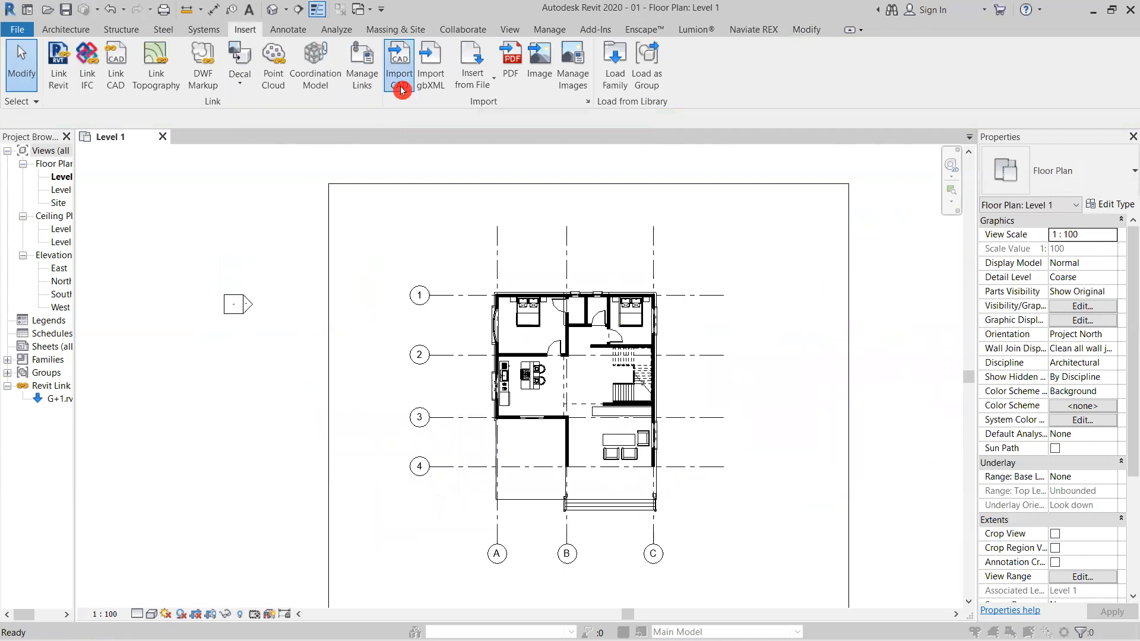
left_click(458, 267)
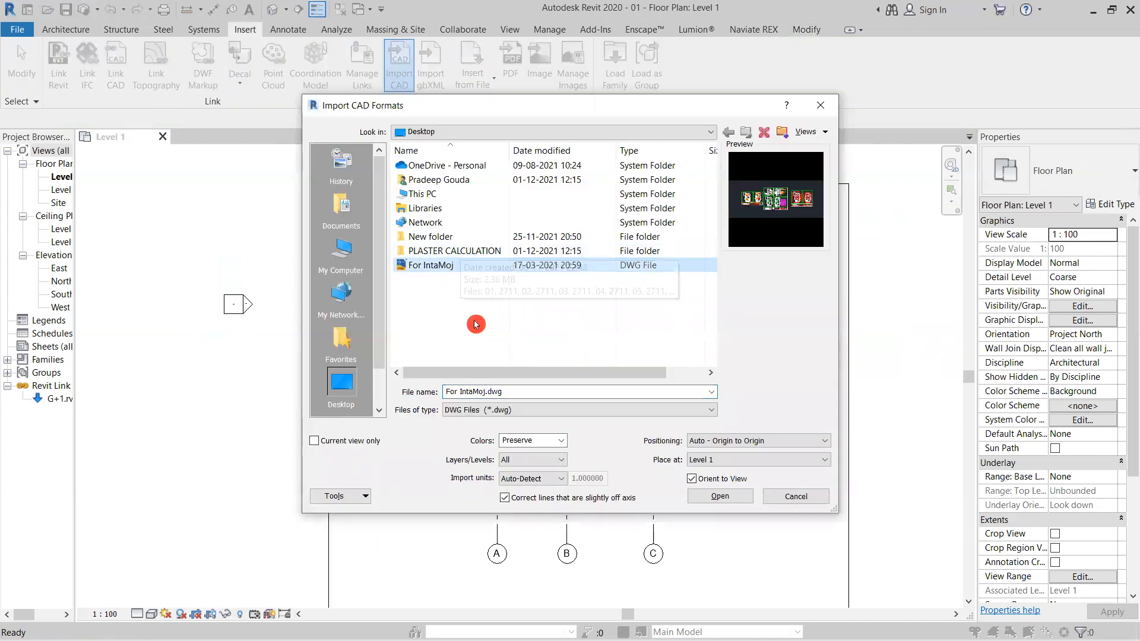
left_click(703, 497)
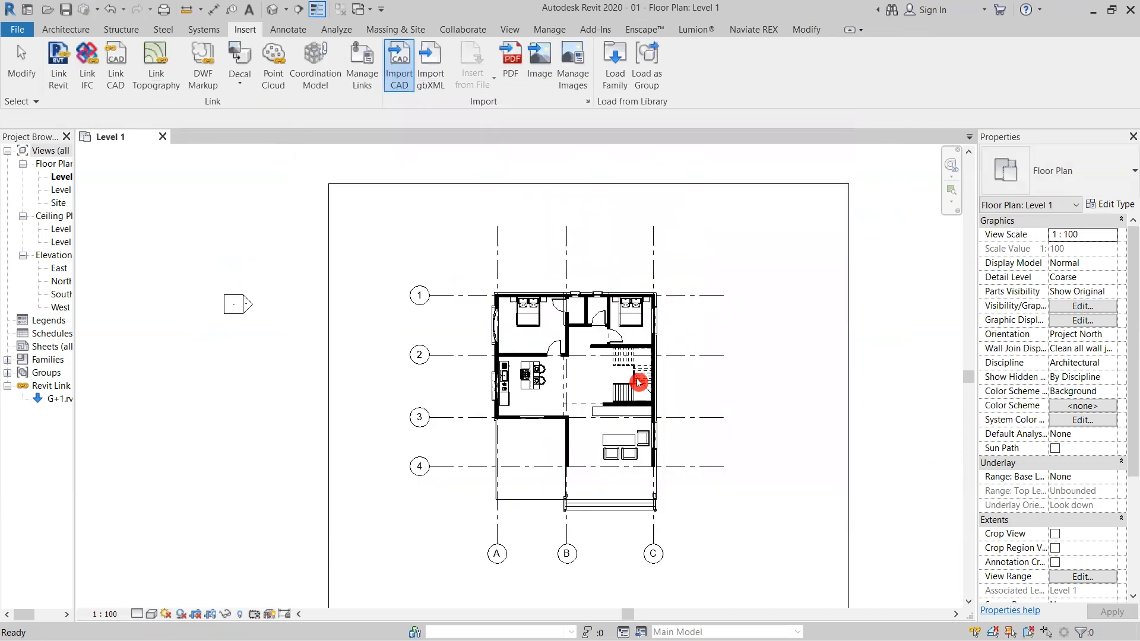
Step: Move the imported For IntaMoj.dwg drawing up and away from the linked G+1 plan on Level 1
scroll(780, 350, "up", 1)
scroll(620, 514, "down", 1)
middle_click_drag(772, 277, 761, 297)
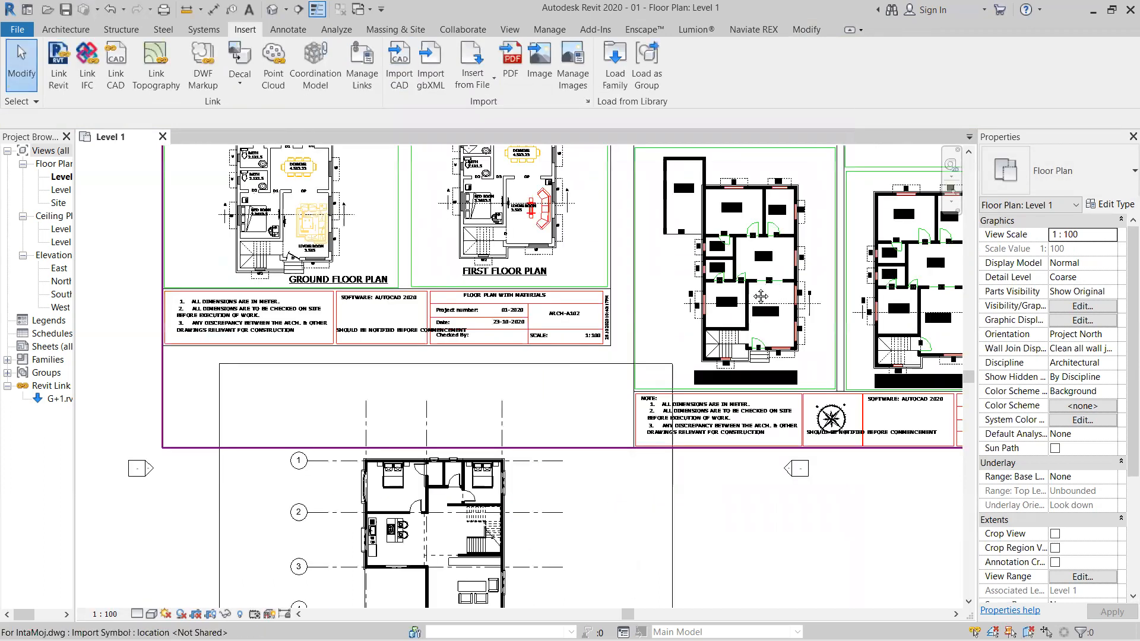
scroll(634, 376, "down", 3)
left_click(666, 282)
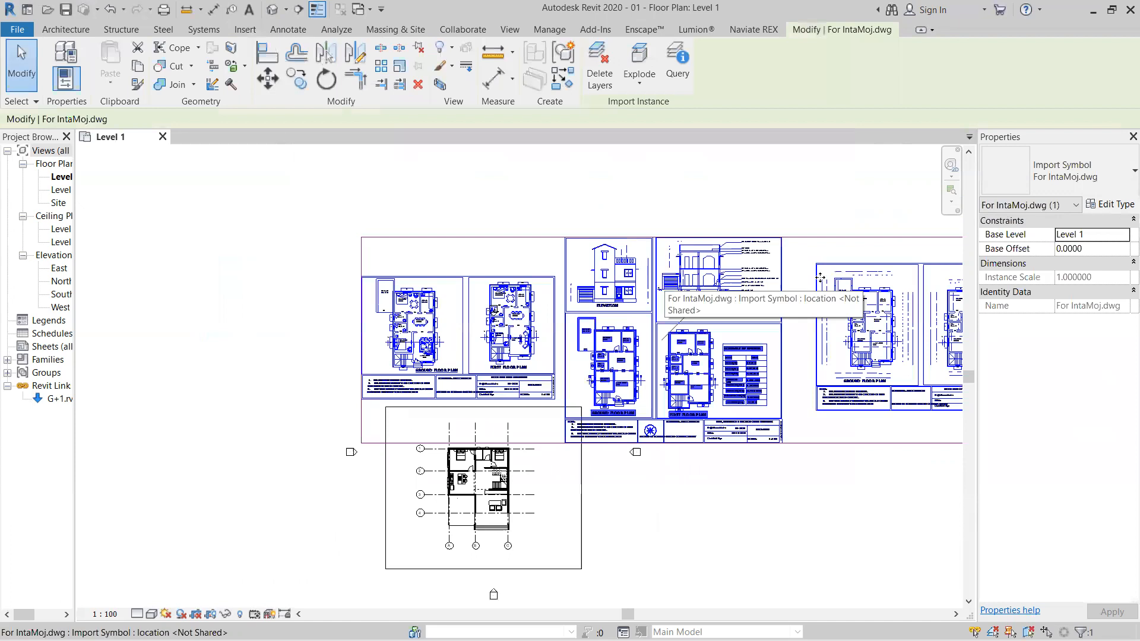
scroll(710, 311, "up", 5)
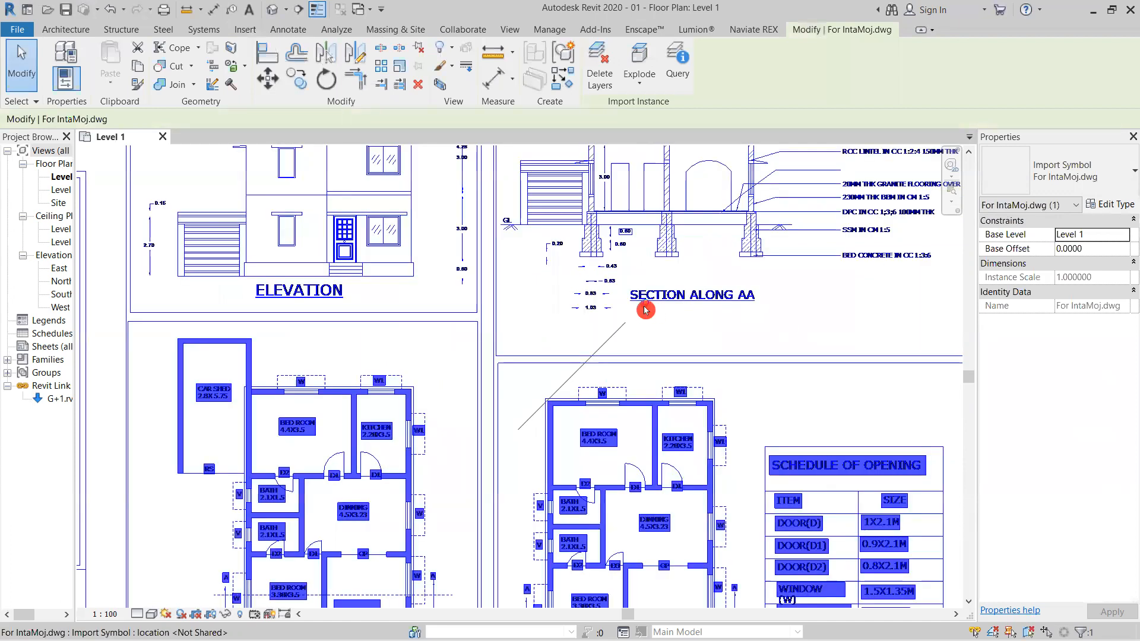
scroll(741, 334, "down", 1)
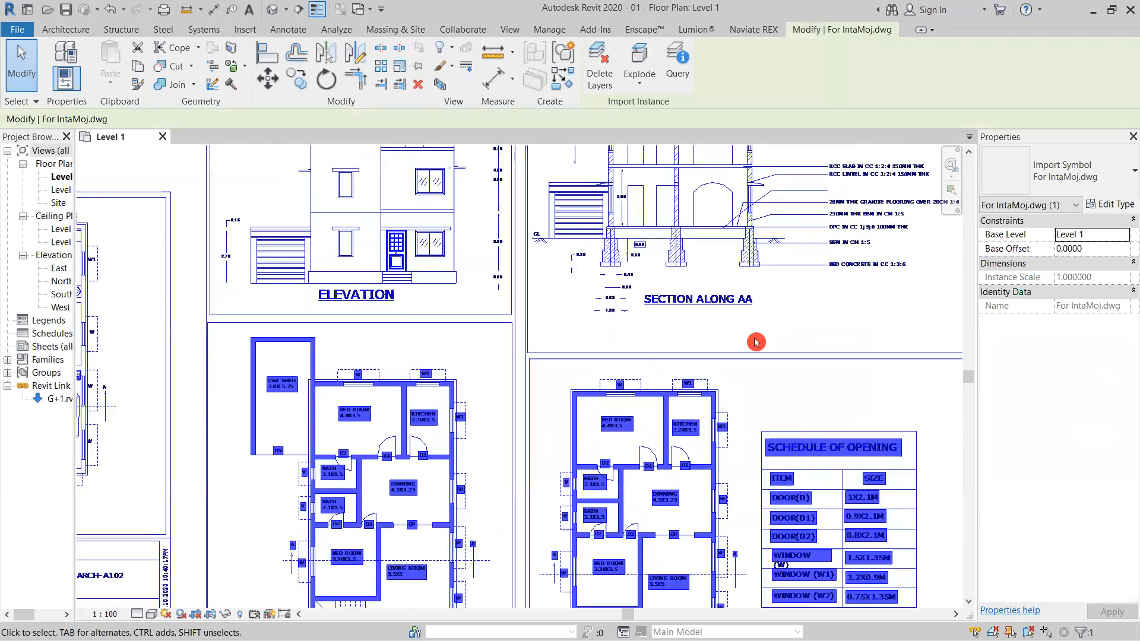
scroll(594, 304, "down", 6)
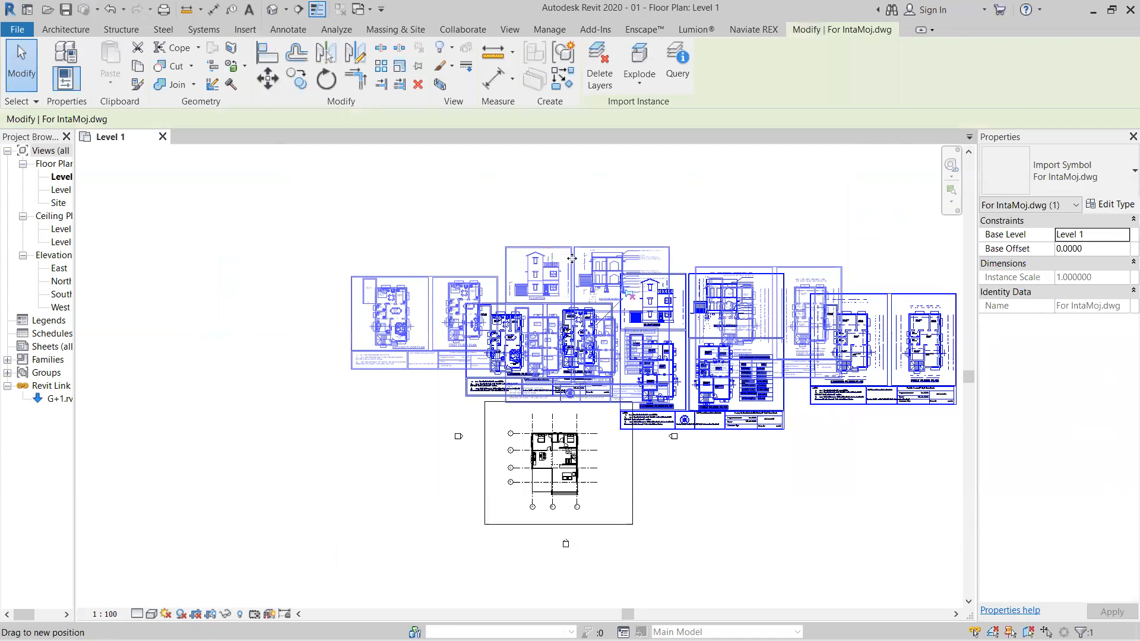
left_click_drag(572, 258, 427, 208)
scroll(432, 232, "up", 2)
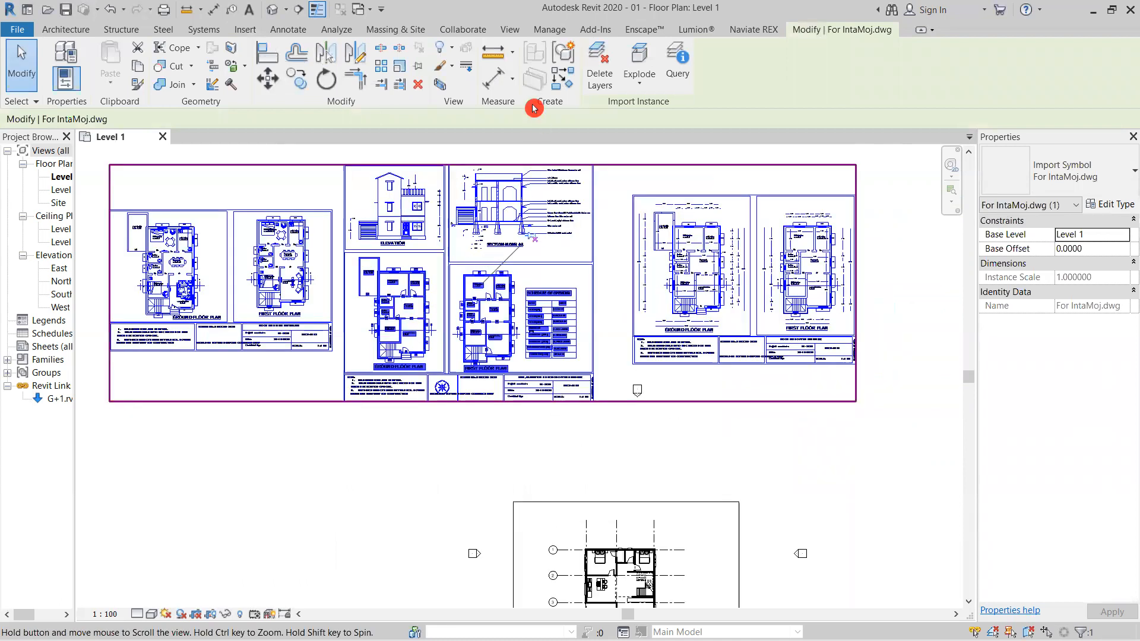
middle_click_drag(533, 108, 540, 125)
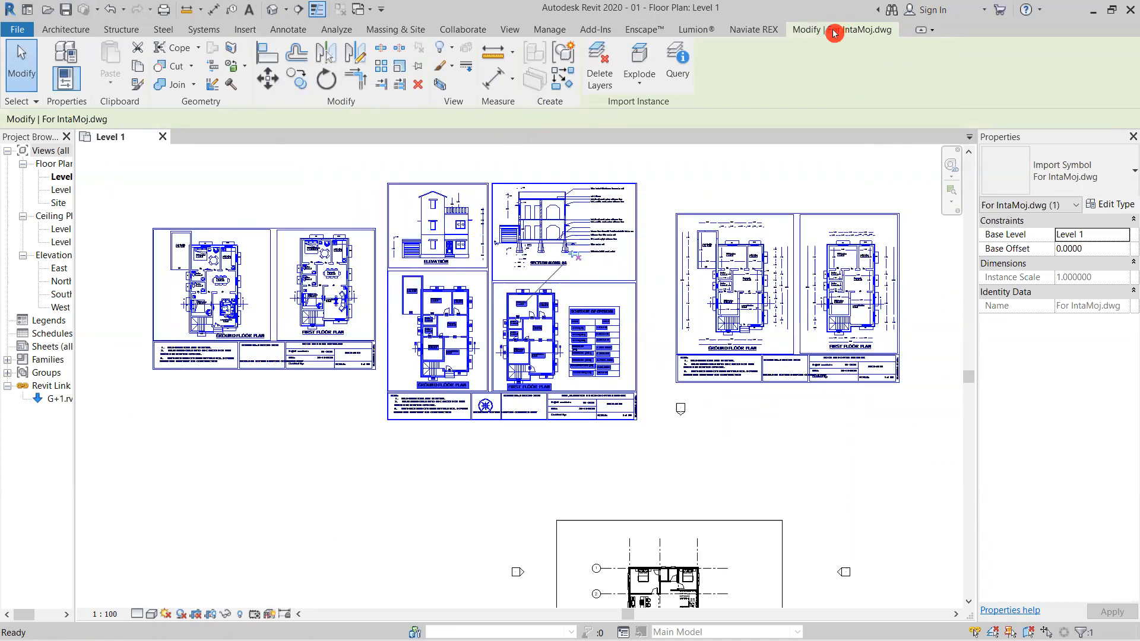
Step: Pin the imported For IntaMoj.dwg drawing and unpin it again
left_click(420, 72)
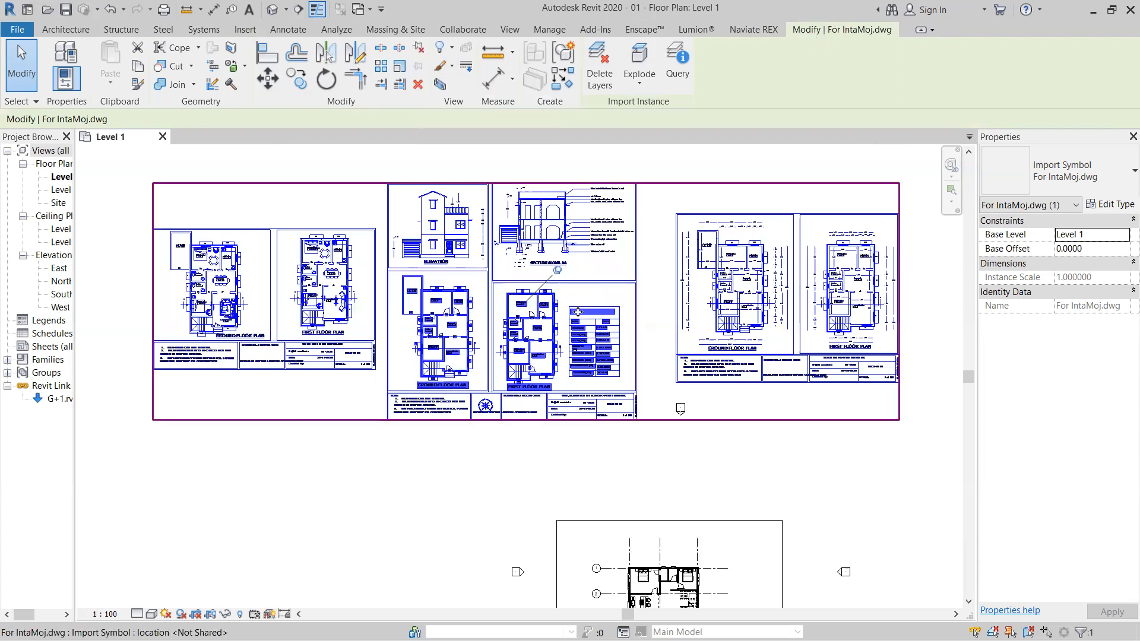
left_click(420, 50)
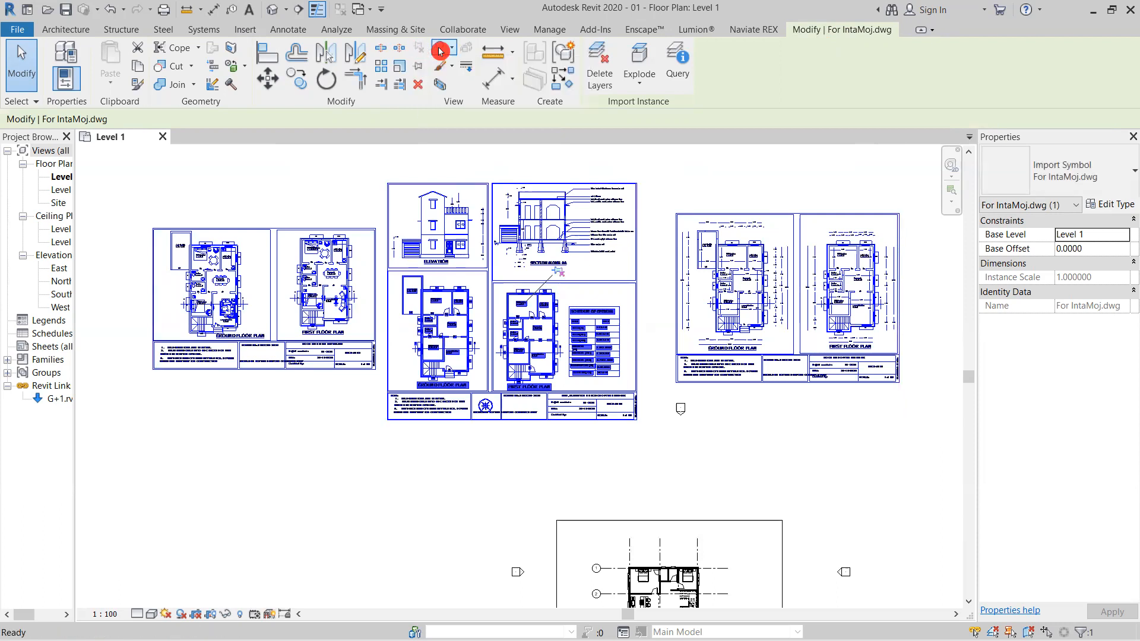
key("Escape")
Step: Pin the imported For IntaMoj.dwg drawing in its new position above the linked plan
middle_click_drag(575, 311, 548, 354)
middle_click_drag(570, 287, 627, 294)
left_click(588, 319)
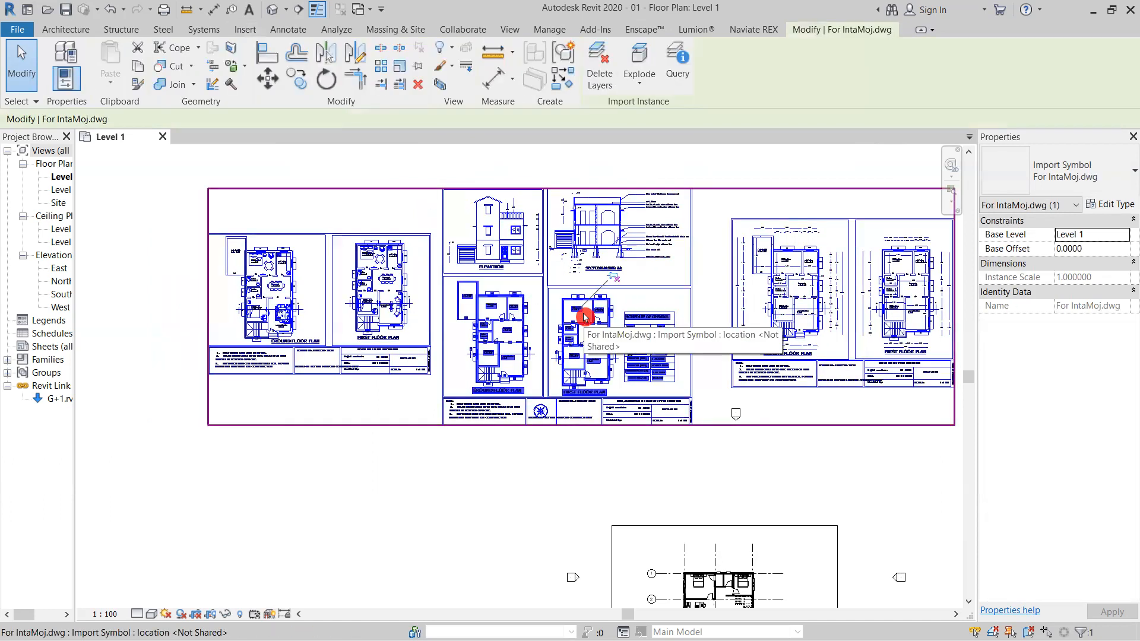
left_click(416, 74)
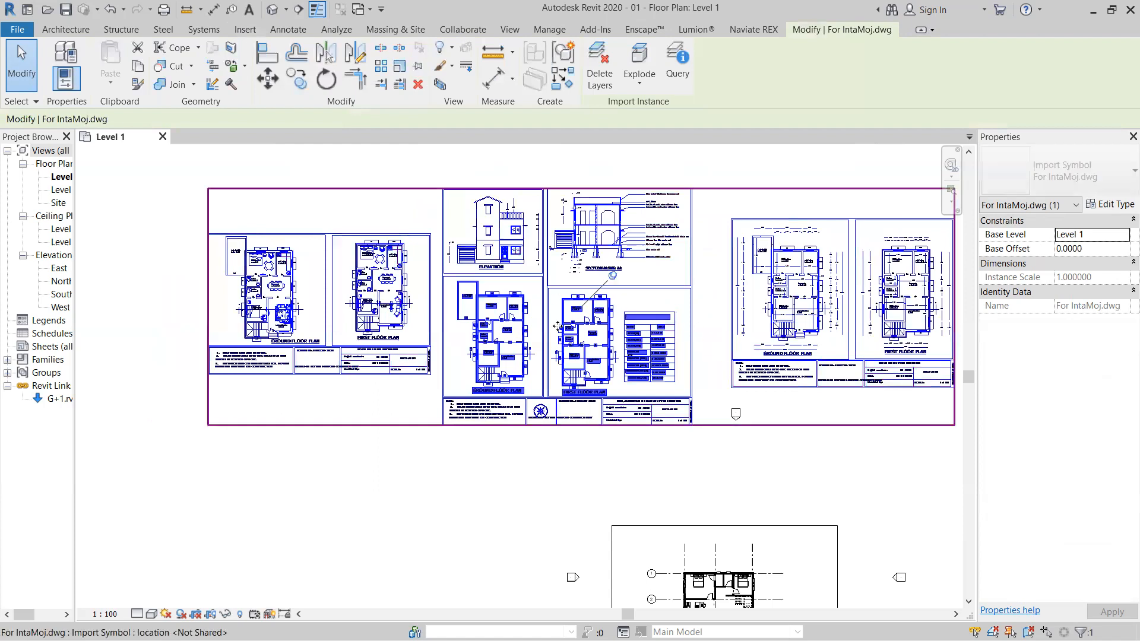
Step: Examine the pinned CAD drawing's floor plans, elevation, section and opening schedule on Level 1
middle_click_drag(437, 344, 656, 379)
scroll(849, 336, "up", 1)
scroll(720, 318, "up", 1)
scroll(380, 331, "down", 3)
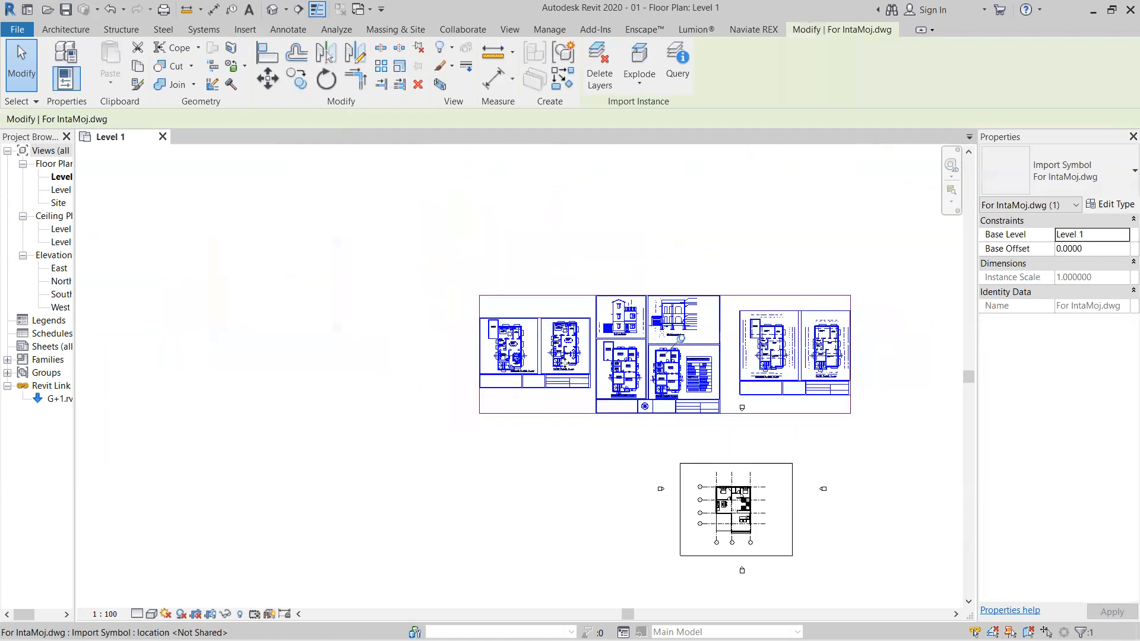
scroll(447, 325, "up", 1)
scroll(447, 325, "up", 5)
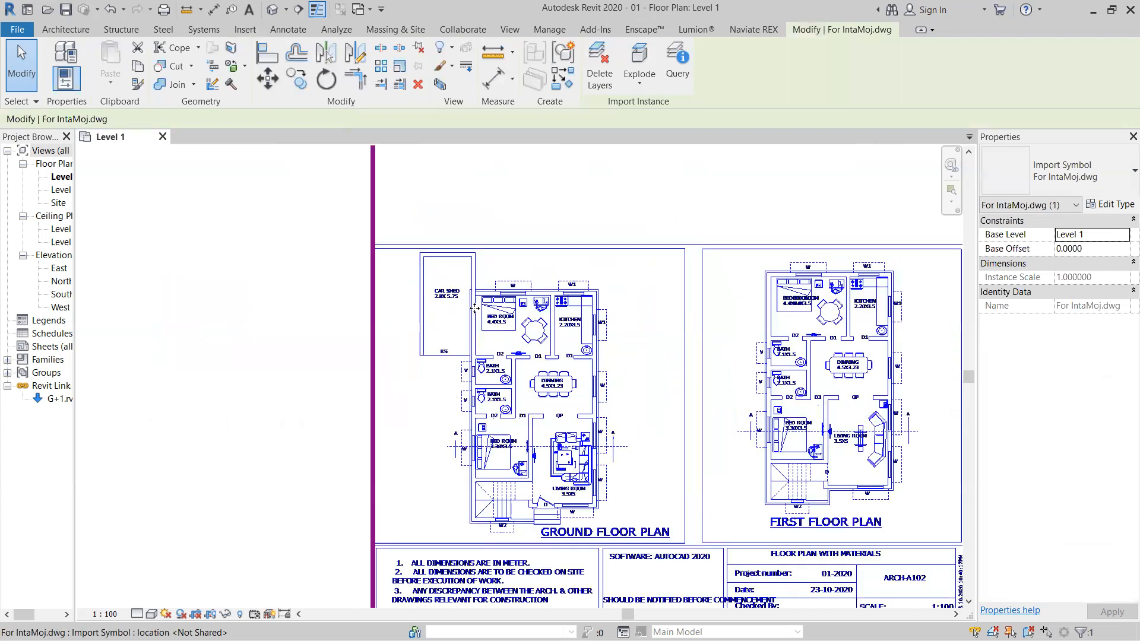
scroll(830, 388, "down", 3)
middle_click_drag(822, 389, 461, 316)
scroll(652, 347, "down", 3)
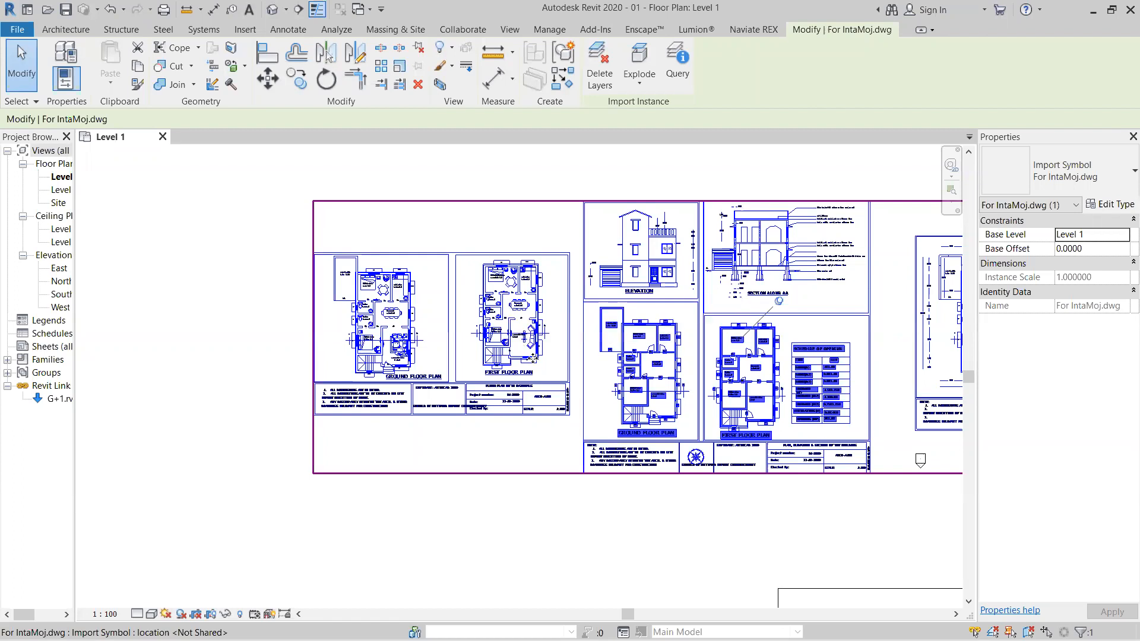
middle_click_drag(560, 369, 583, 373)
key("Escape")
left_click(824, 383)
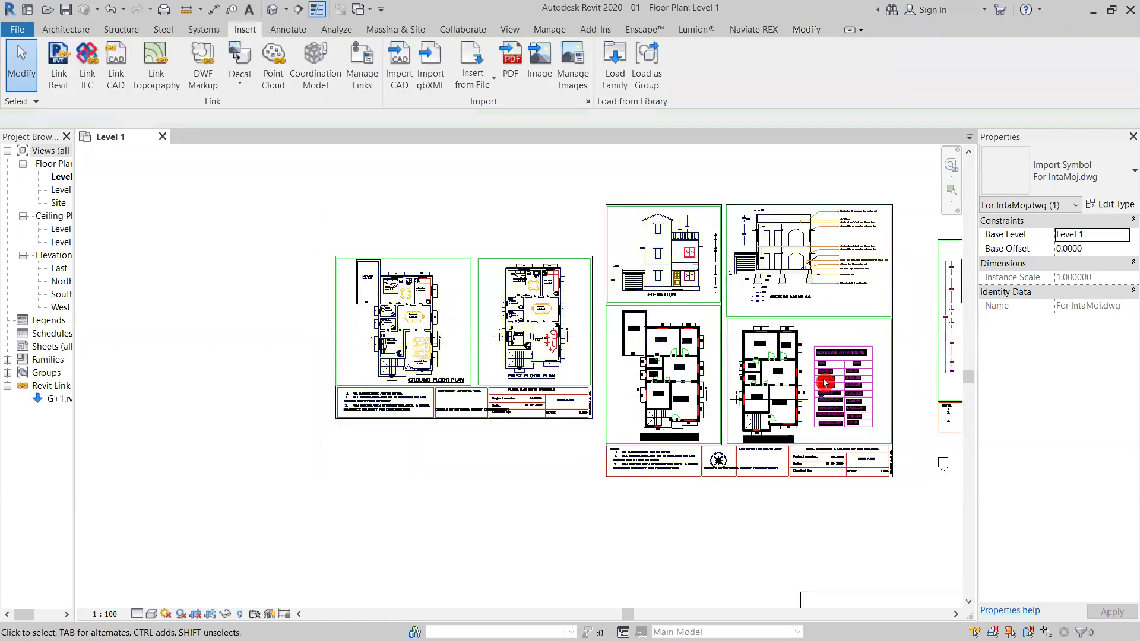
middle_click_drag(755, 279, 695, 277)
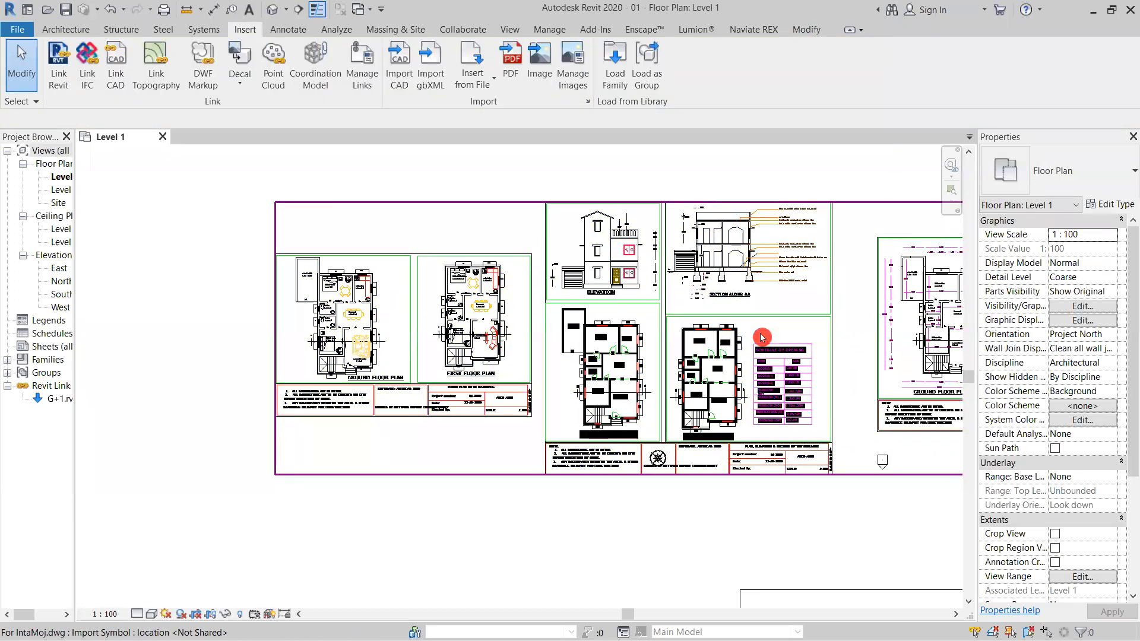
left_click(765, 398)
scroll(765, 398, "up", 3)
scroll(731, 306, "down", 3)
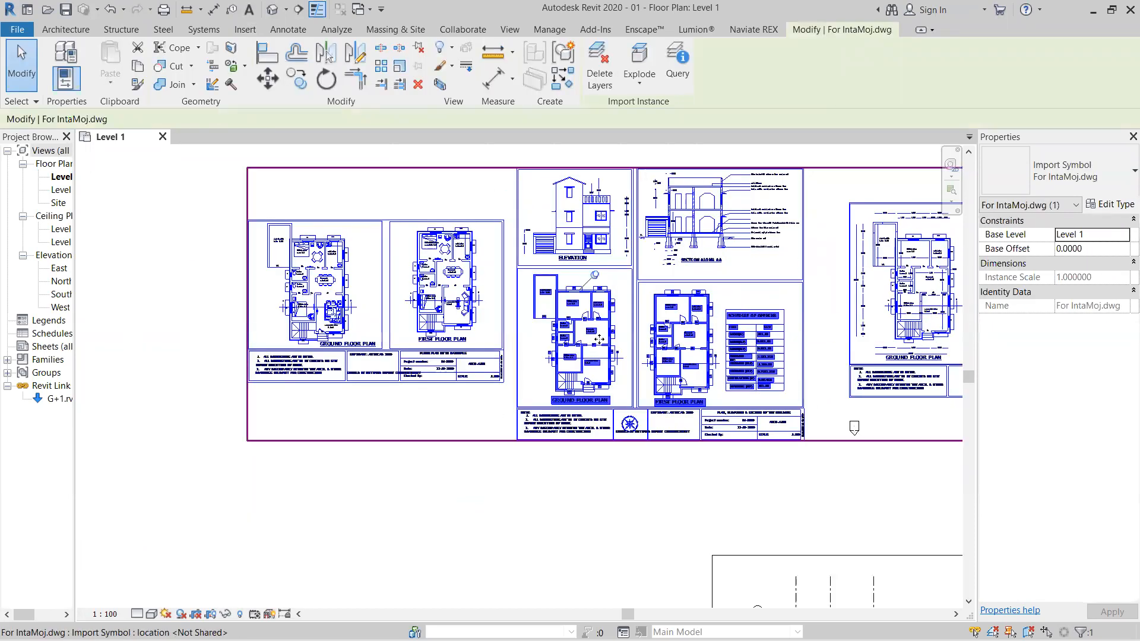
scroll(734, 478, "down", 3)
middle_click_drag(733, 478, 616, 320)
Step: Pin the linked G+1 plan on Level 1
left_click(684, 415)
scroll(684, 415, "up", 1)
scroll(684, 414, "up", 2)
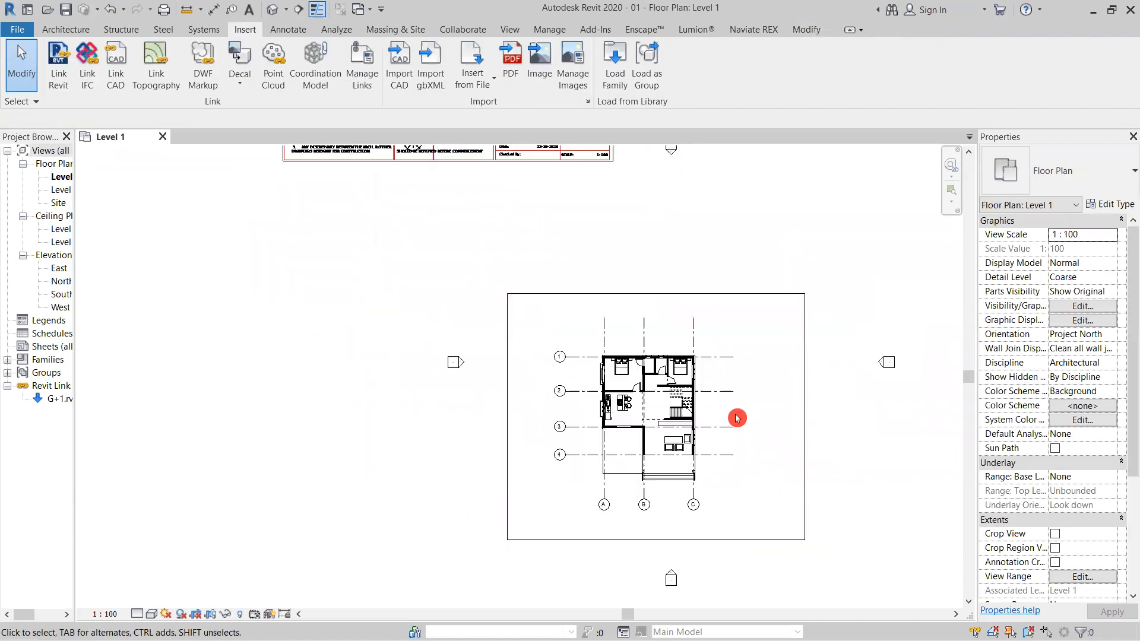
left_click(689, 415)
left_click(419, 69)
left_click(741, 409)
middle_click_drag(895, 517, 850, 481)
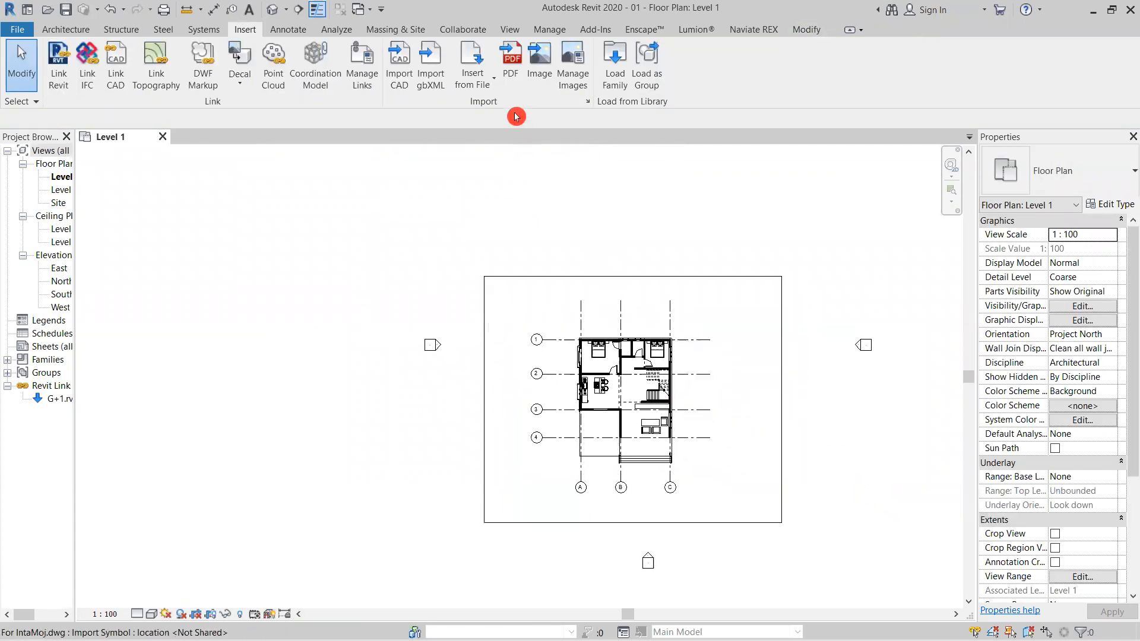
Step: Import page 1 of New Syllabus.pdf from the Desktop at 72 DPI and place it beside the linked G+1 plan
left_click(505, 74)
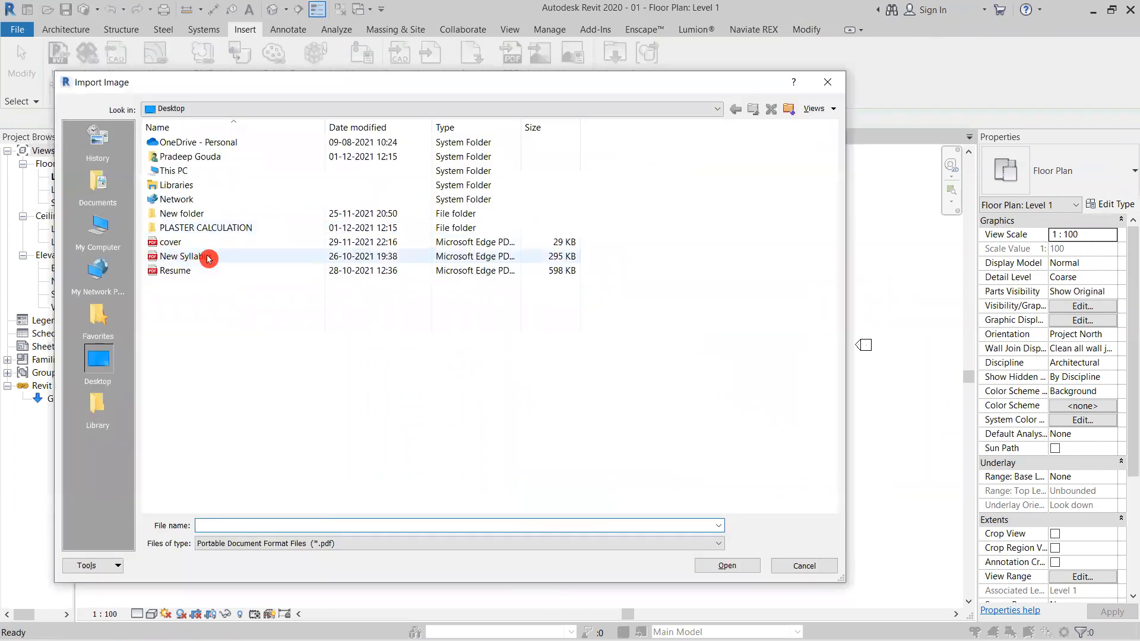
left_click(208, 258)
left_click(726, 570)
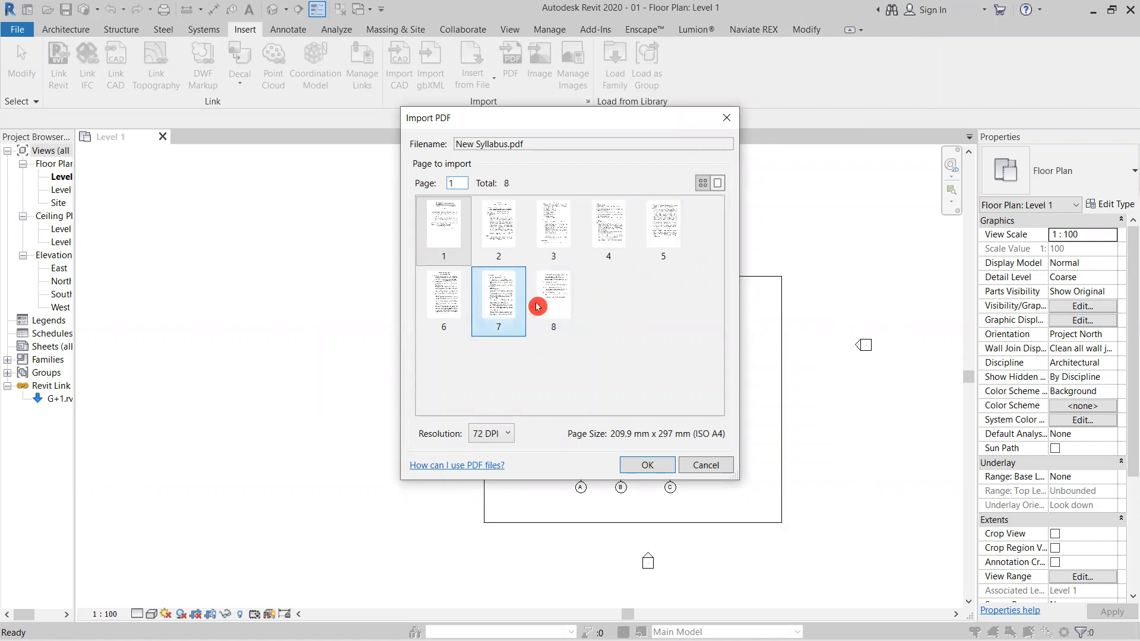
left_click(672, 469)
scroll(807, 376, "down", 3)
middle_click_drag(814, 386, 494, 386)
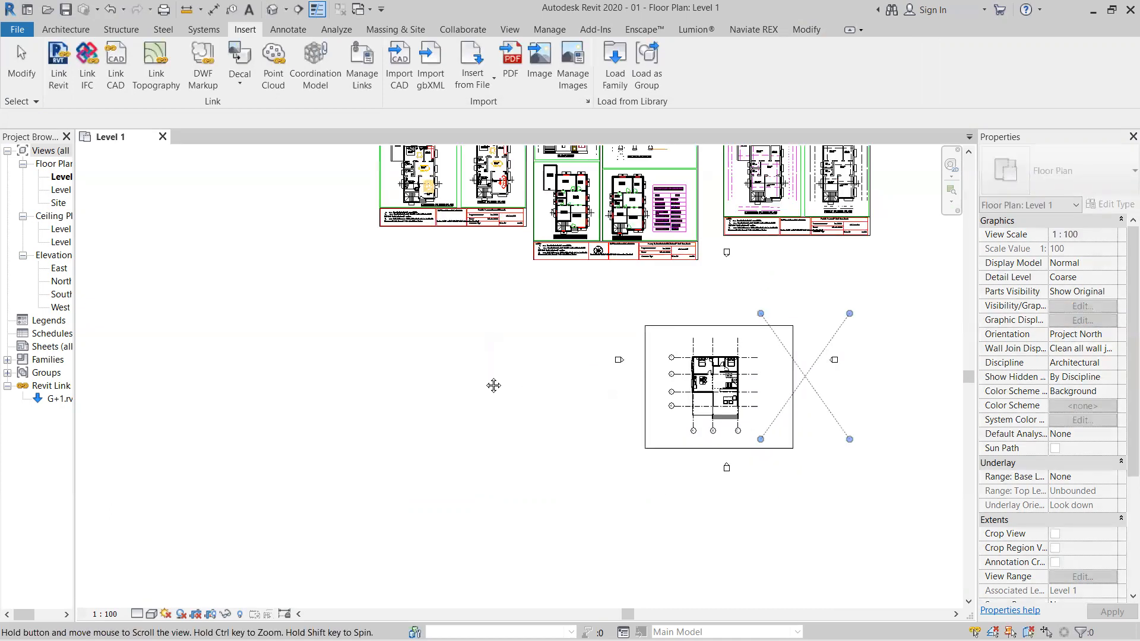
left_click(683, 388)
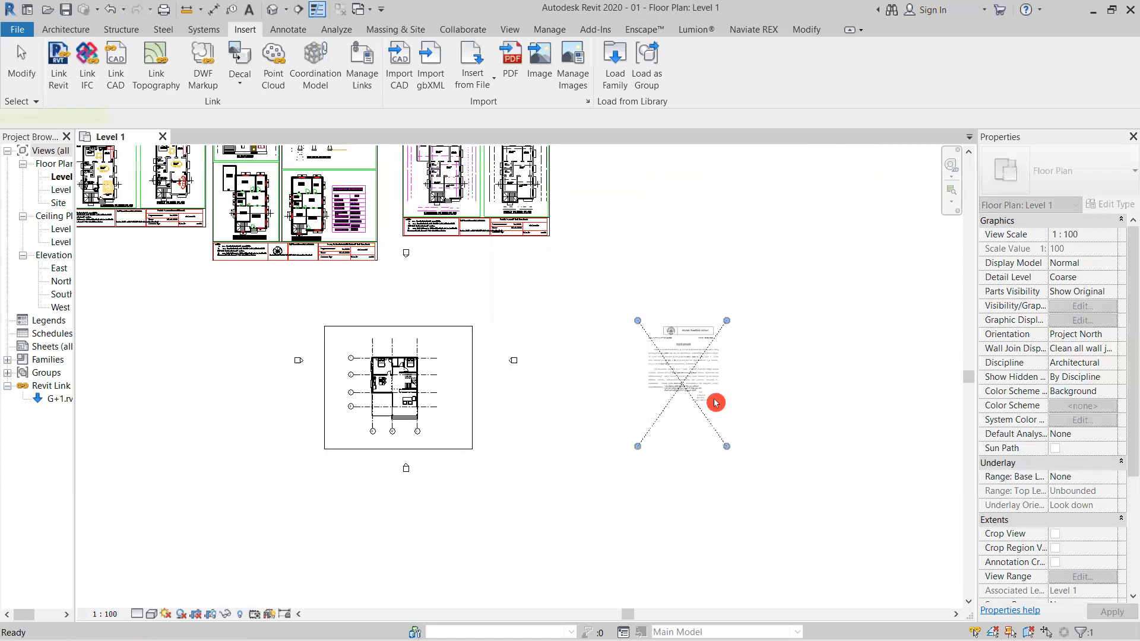
left_click(727, 449)
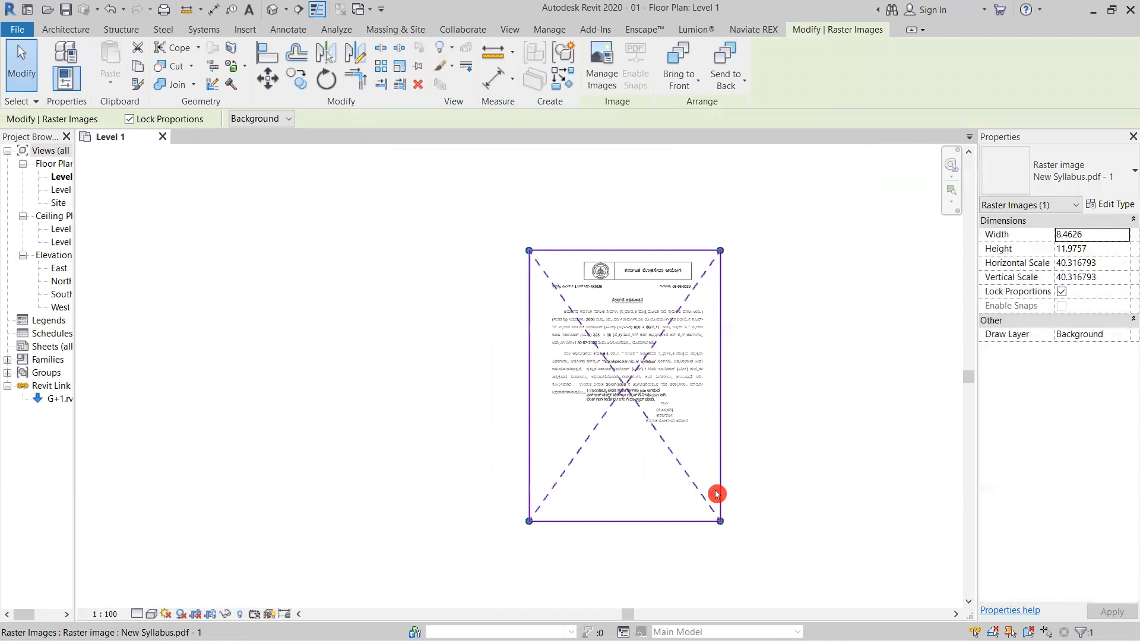
Step: Shrink and re-enlarge the placed New Syllabus.pdf page, keeping its proportions locked
scroll(712, 477, "down", 3)
left_click_drag(715, 486, 644, 400)
scroll(641, 394, "up", 5)
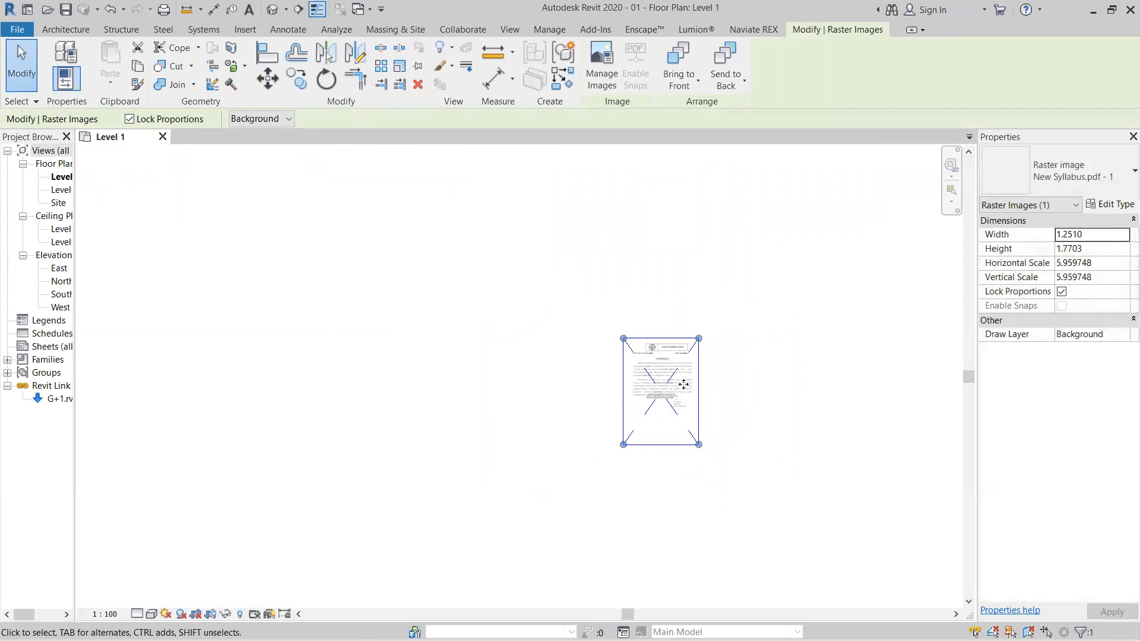
scroll(683, 385, "up", 4)
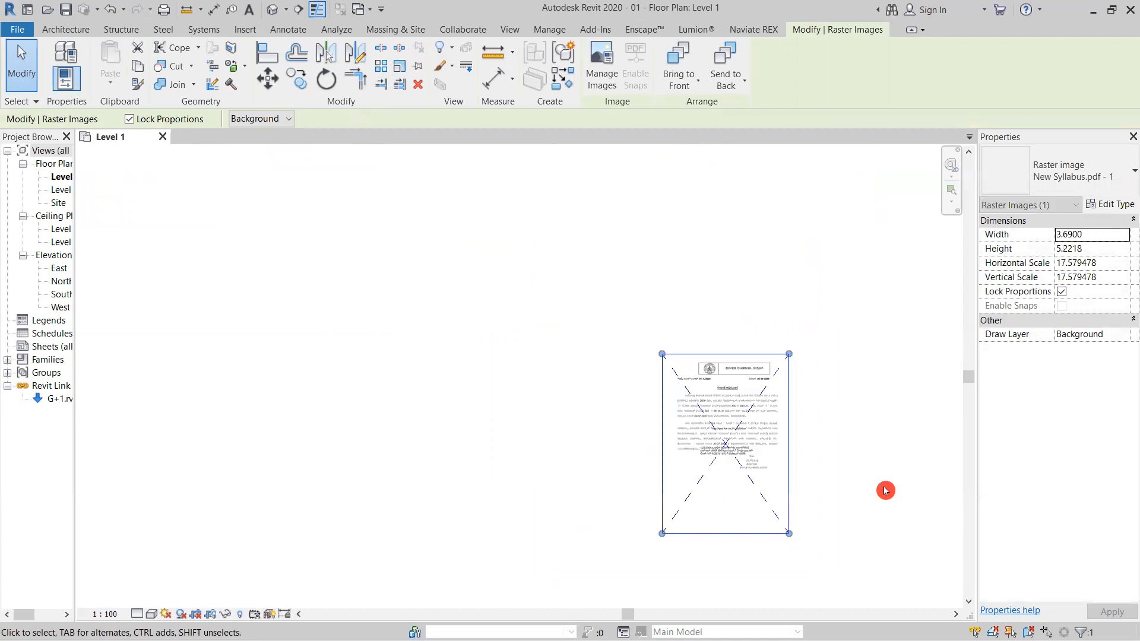
left_click(885, 490)
middle_click_drag(842, 470, 667, 332)
left_click(616, 370)
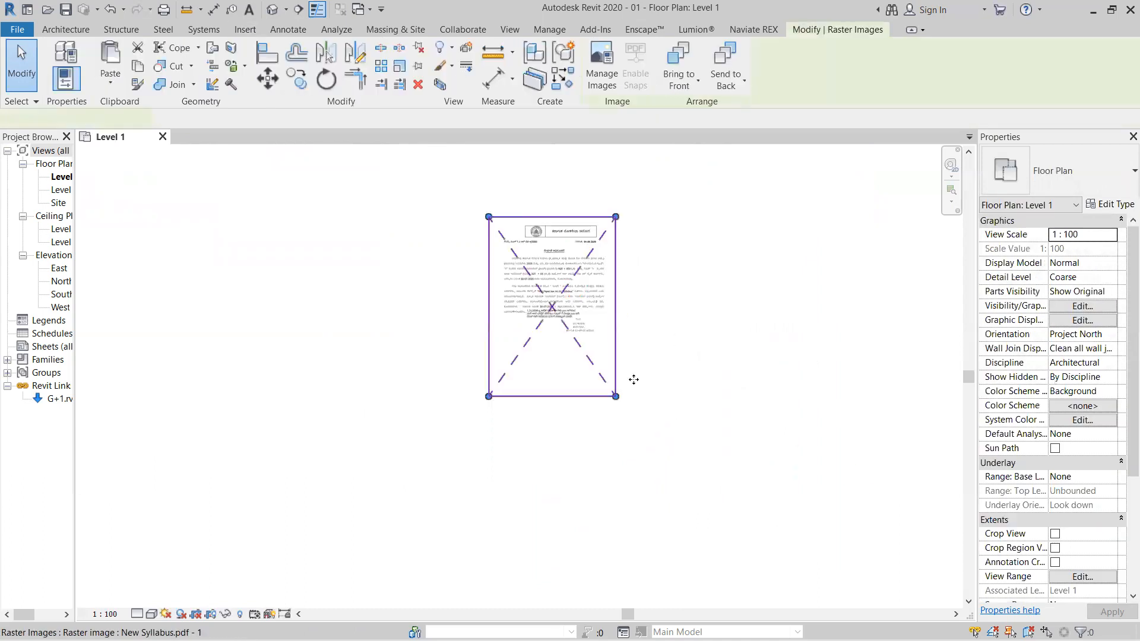
left_click_drag(620, 399, 799, 488)
left_click(879, 491)
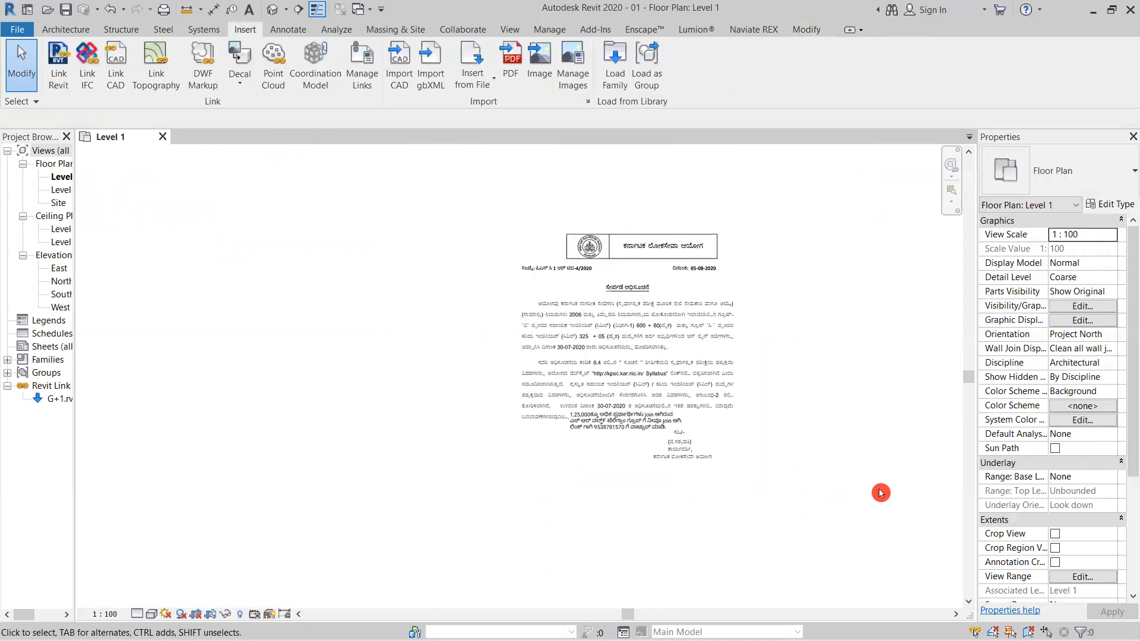
scroll(878, 491, "down", 3)
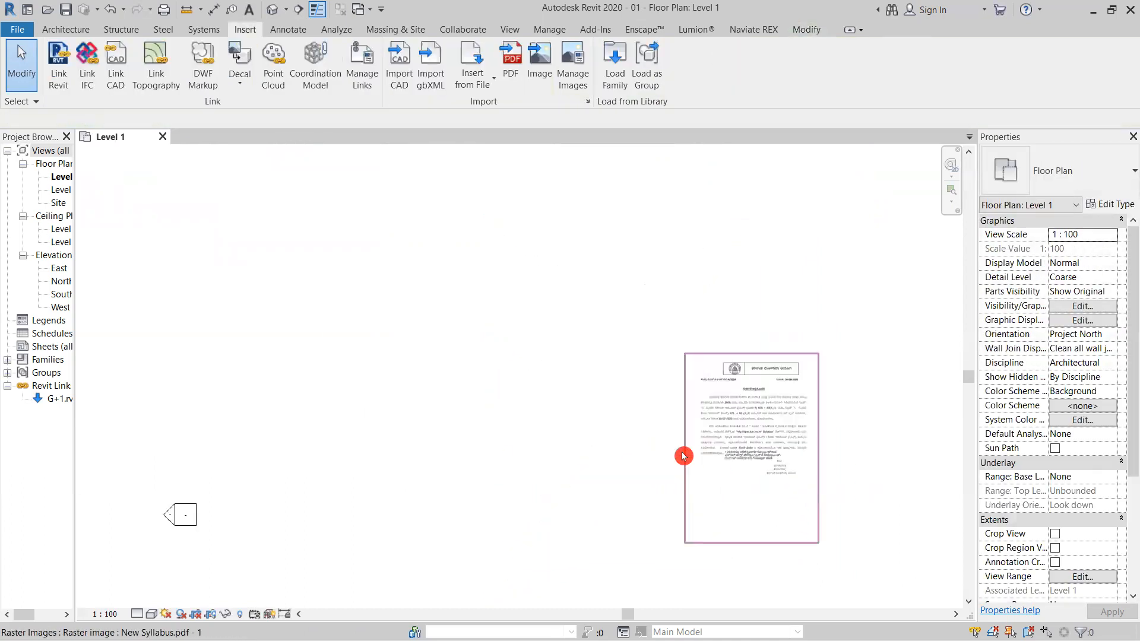
Step: Import the image 1631707185478.jpg from the Pictures folder and place it between the linked plan and the PDF page
left_click(545, 87)
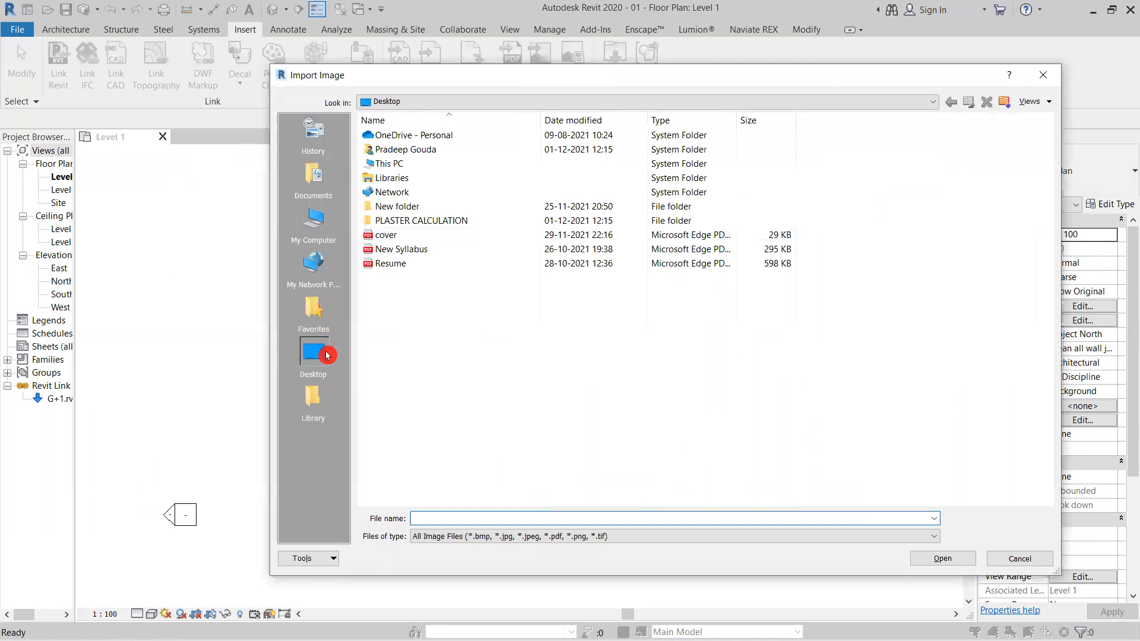
left_click(313, 219)
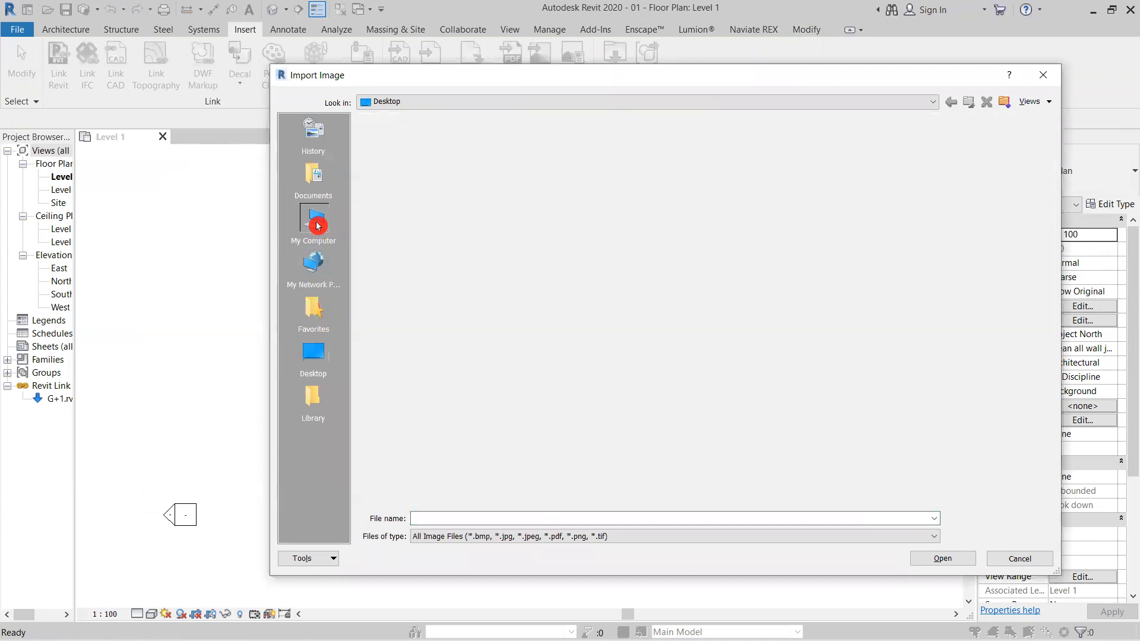
left_click(414, 230)
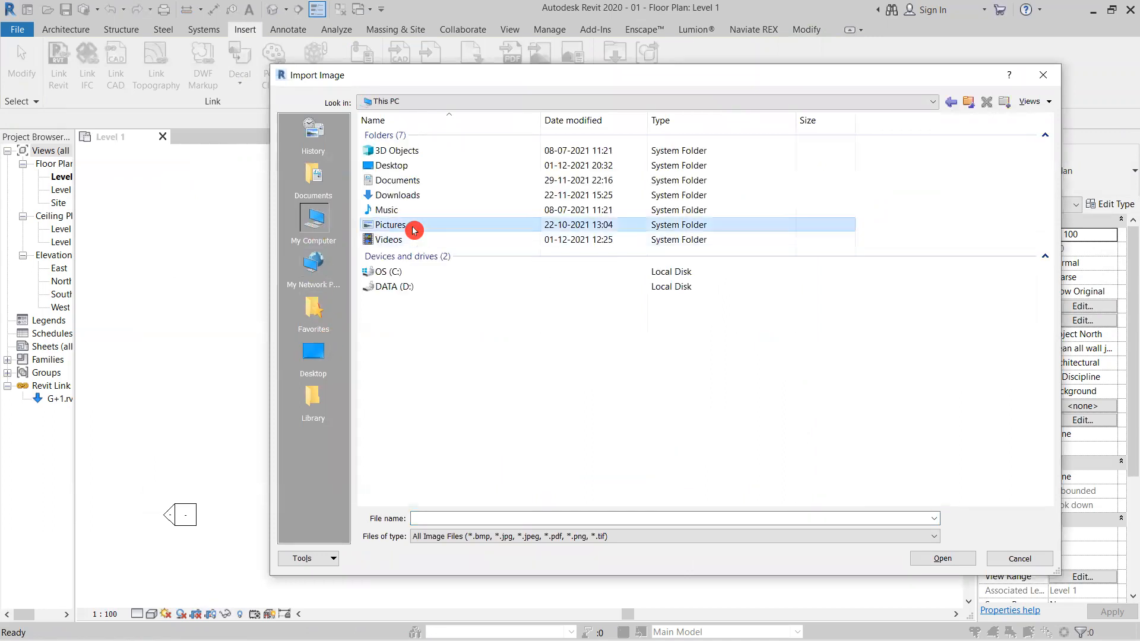
double_click(412, 225)
left_click(420, 178)
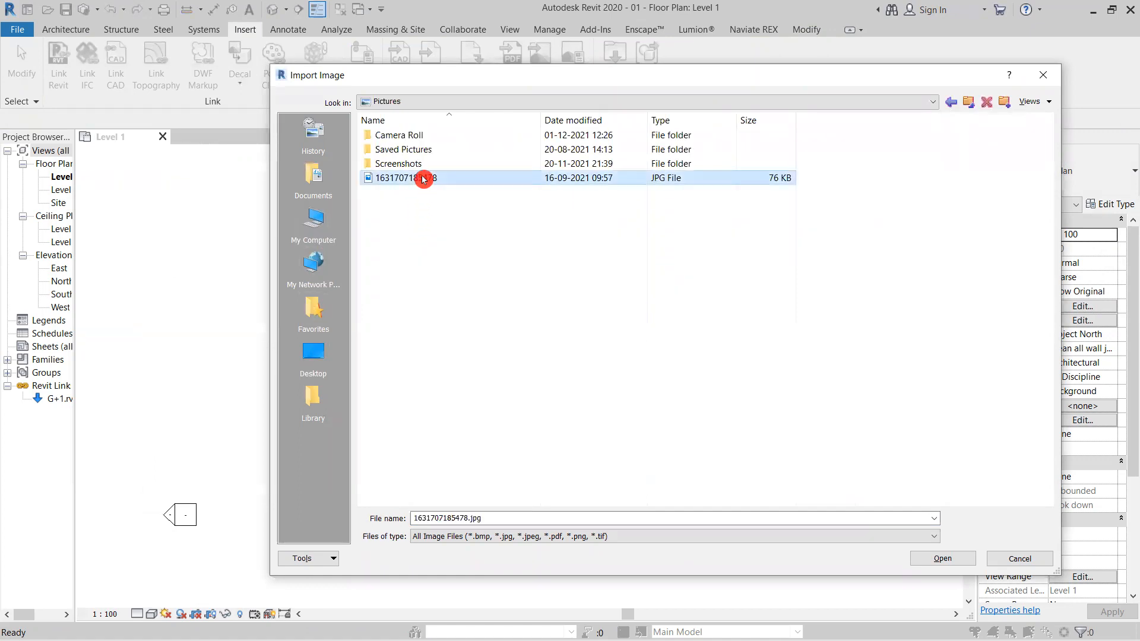
scroll(468, 237, "up", 3, "ctrl")
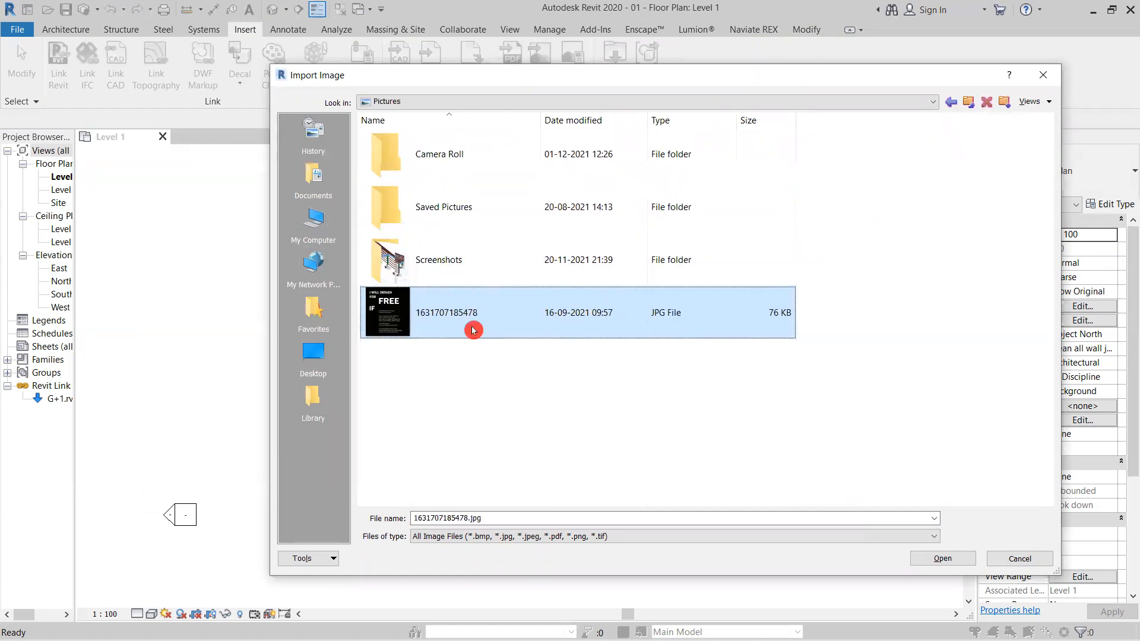
left_click(947, 559)
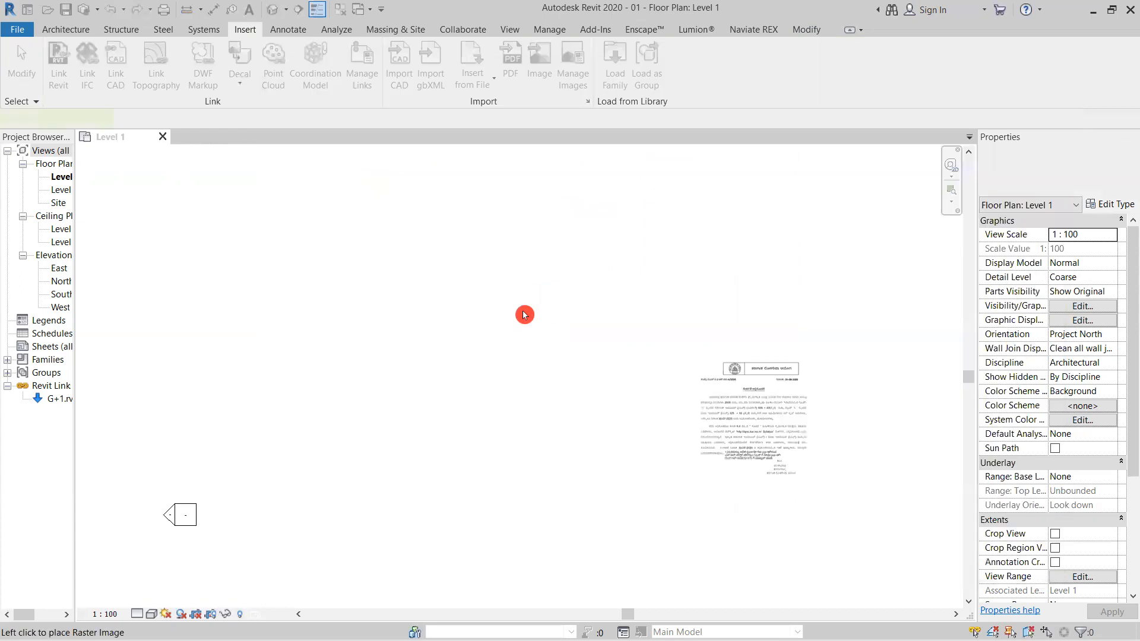
left_click(524, 315)
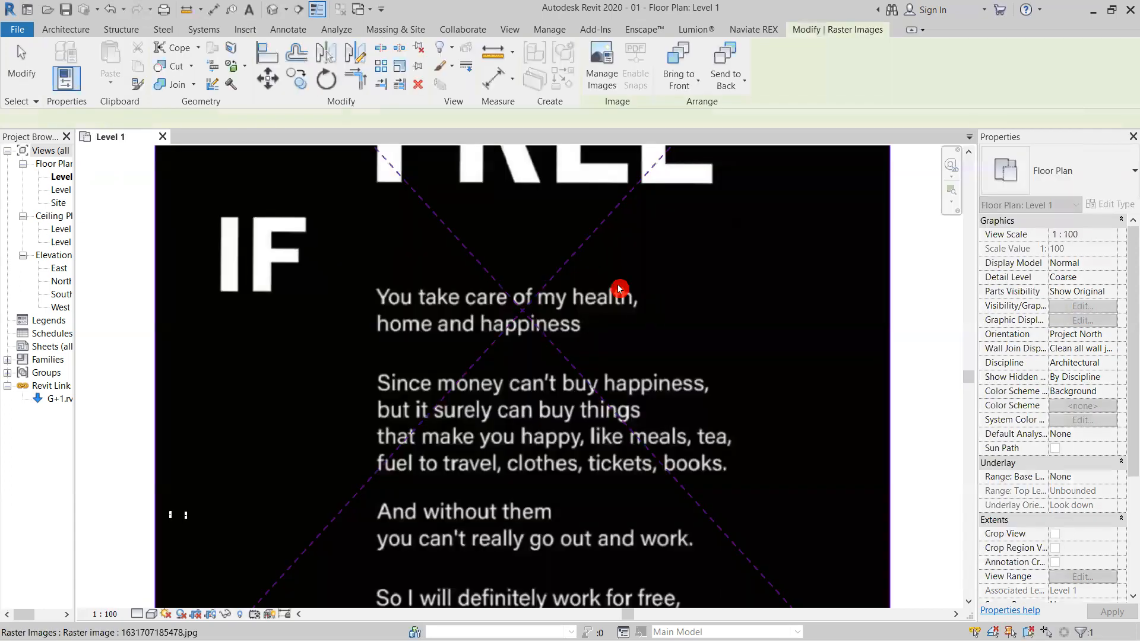
scroll(589, 324, "down", 7)
left_click(647, 315)
left_click(257, 35)
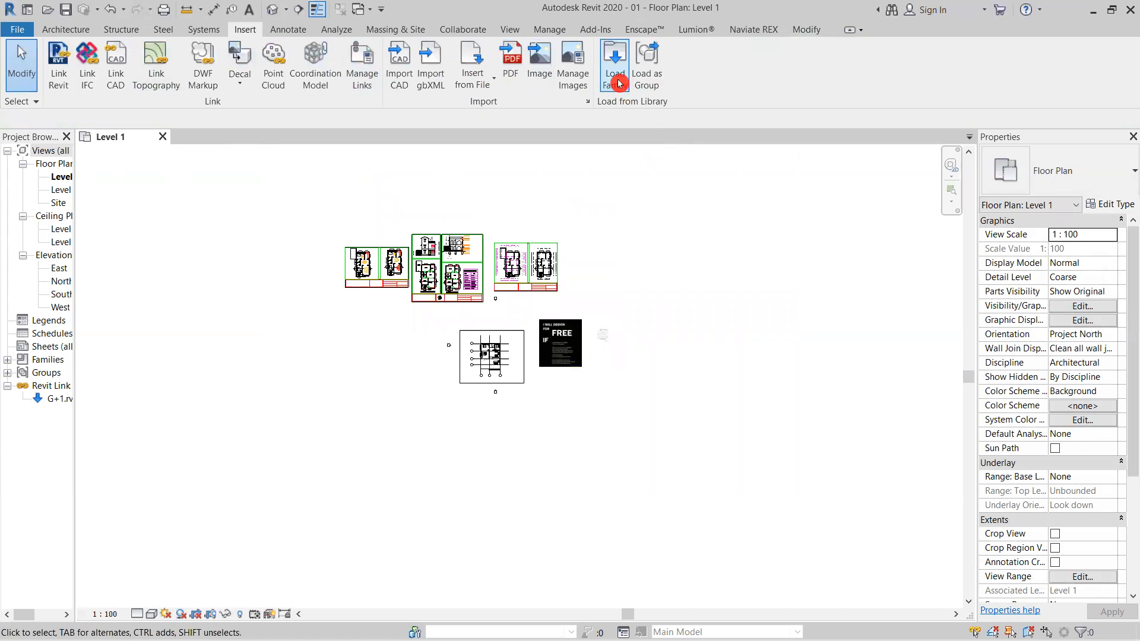
left_click(82, 32)
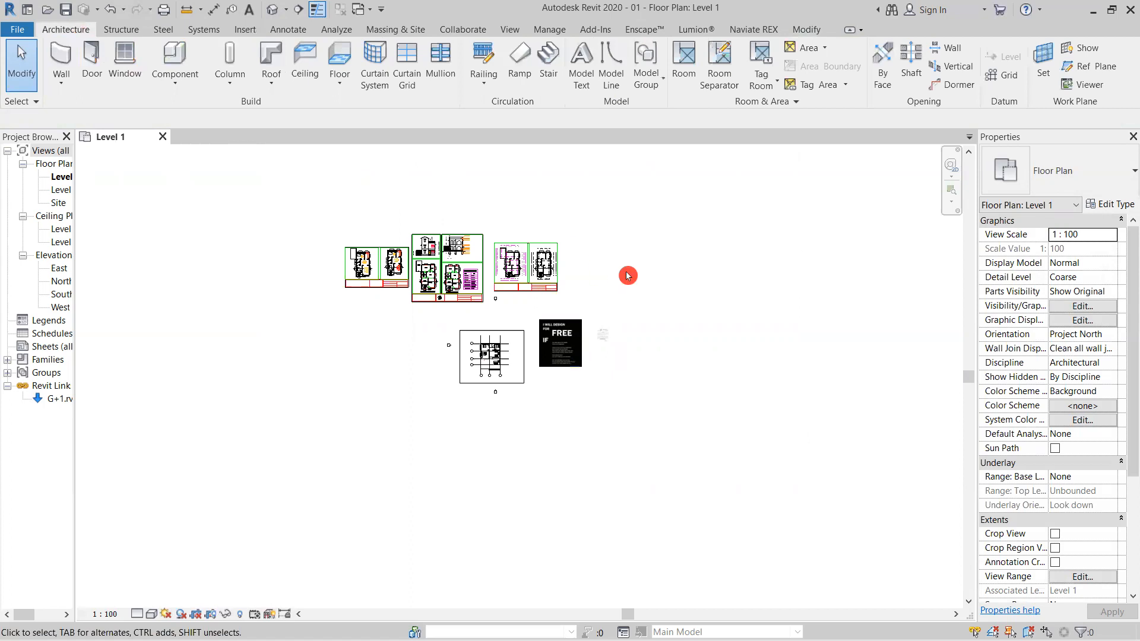
middle_click_drag(629, 272, 697, 353)
scroll(513, 385, "up", 5)
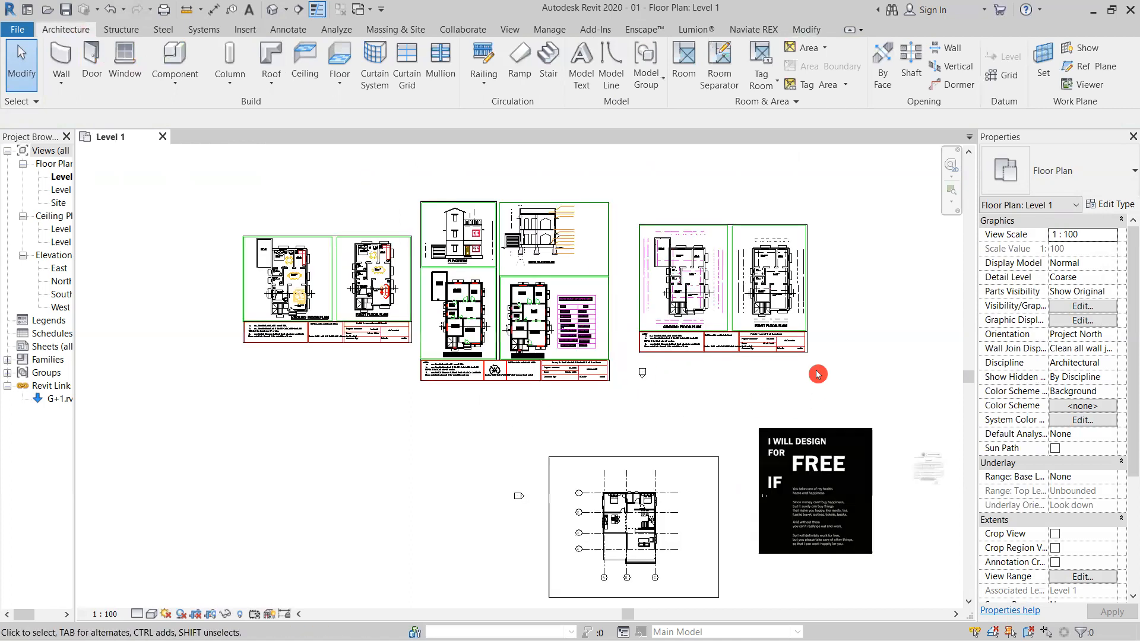
middle_click_drag(820, 377, 825, 363)
middle_click_drag(773, 211, 775, 212)
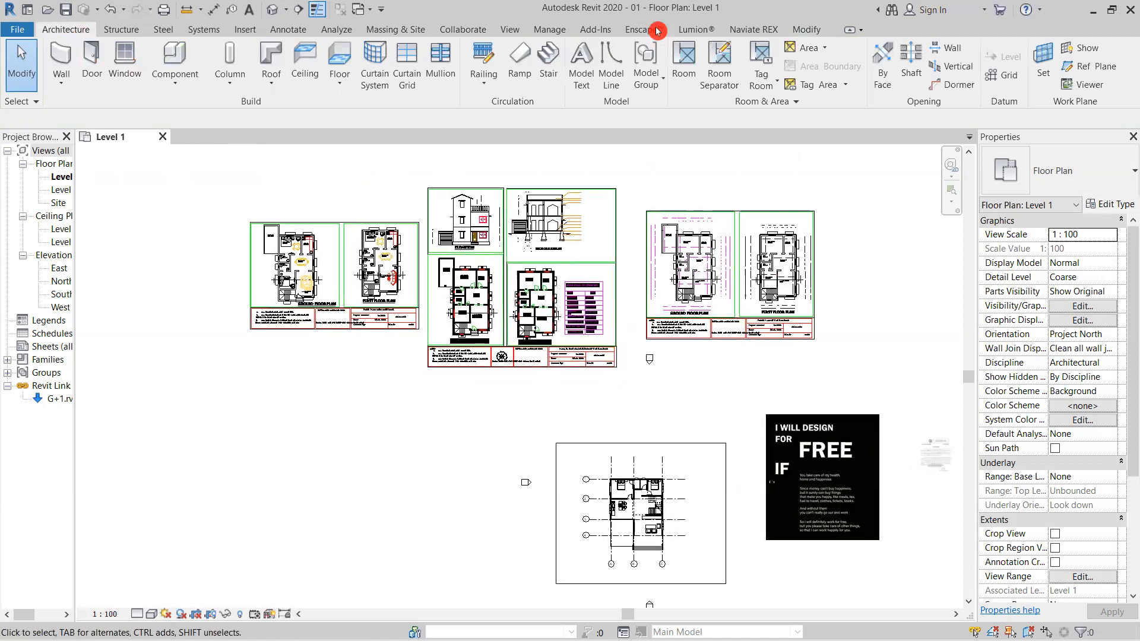